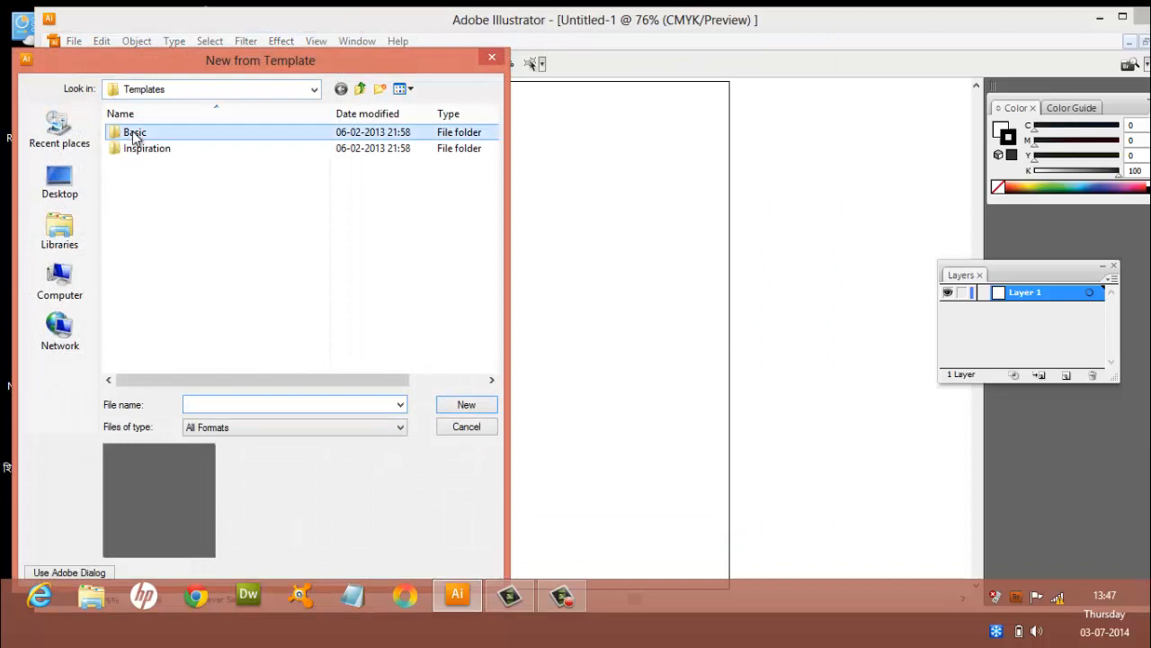
pyautogui.doubleClick(141, 180)
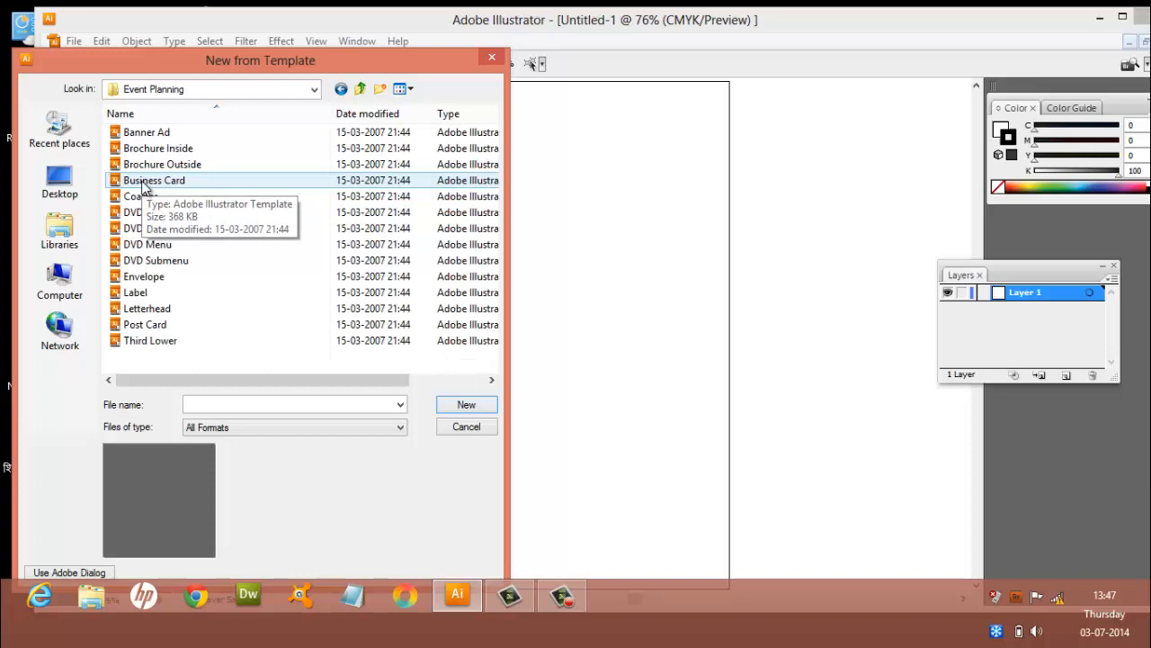
pyautogui.click(444, 432)
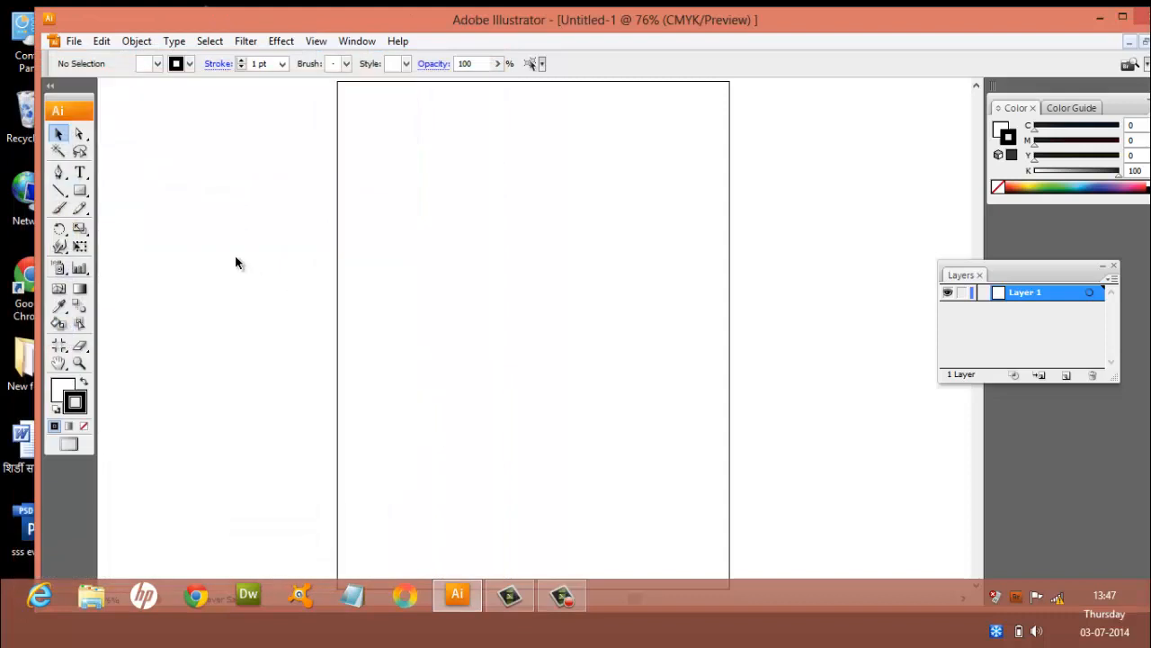
pyautogui.click(72, 42)
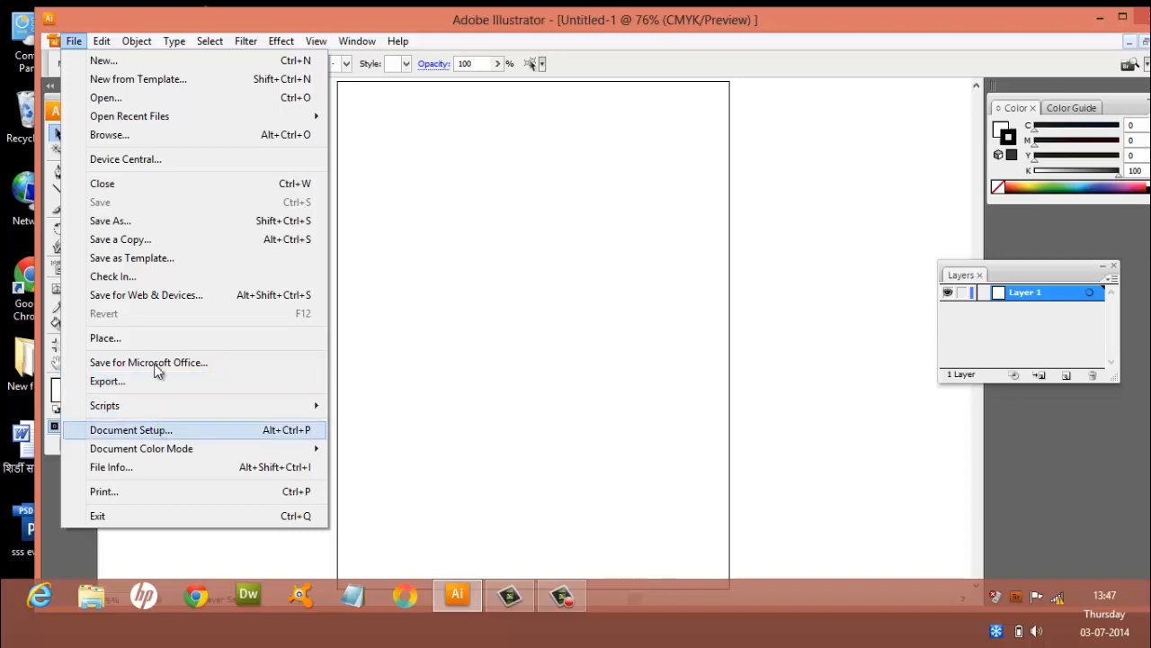
pyautogui.moveTo(102, 41)
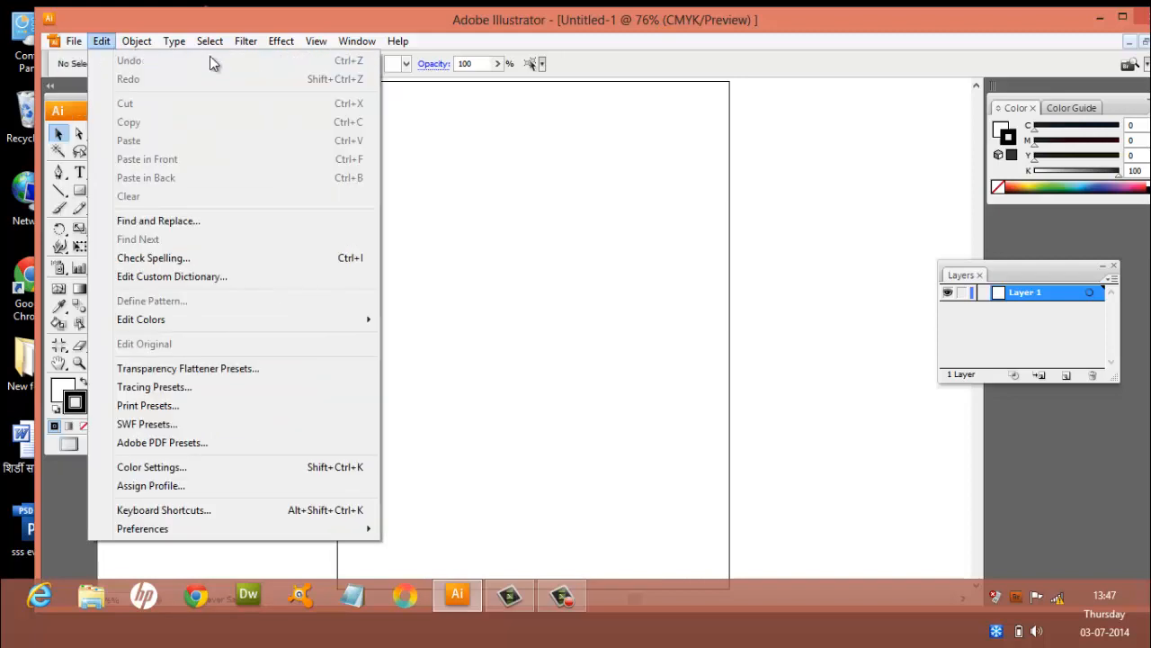
pyautogui.click(570, 182)
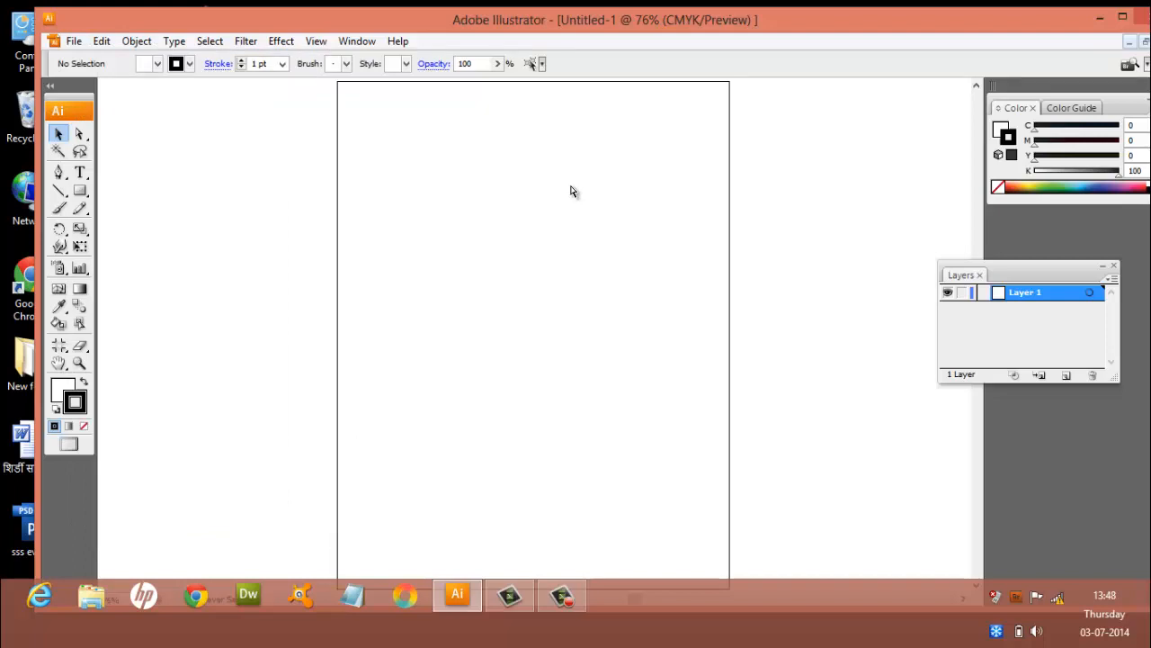
# Step: Close the blank document and create a web document named sonyind with a size of 1024 x 768 pixels
pyautogui.hotkey('ctrl', 'w')
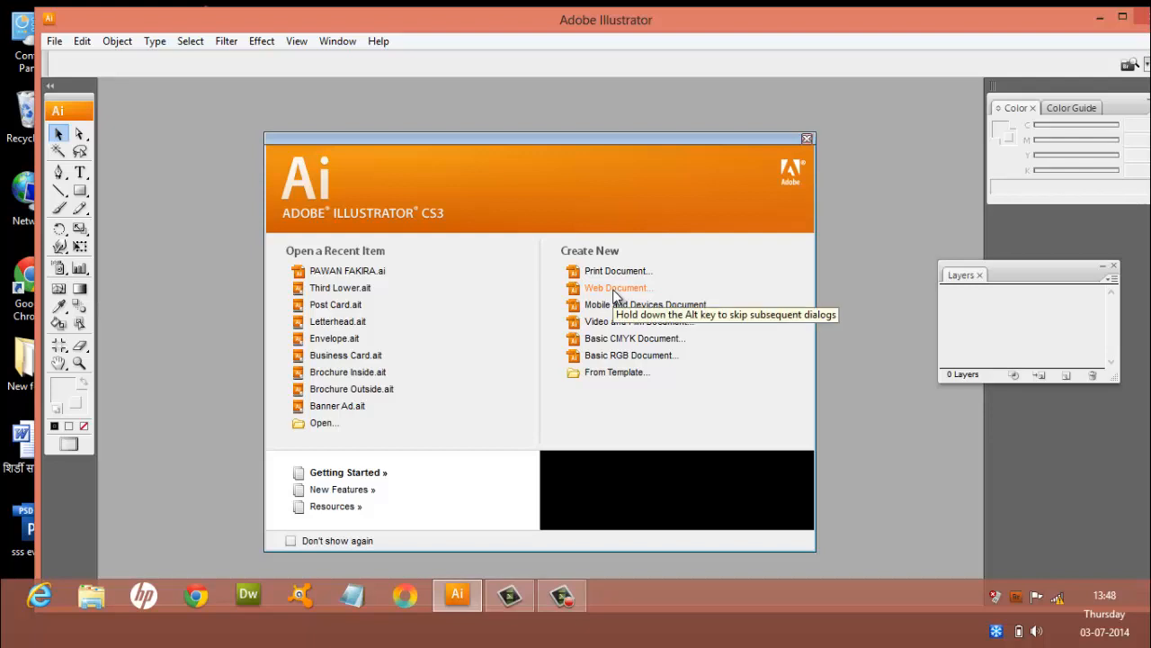
pyautogui.click(613, 289)
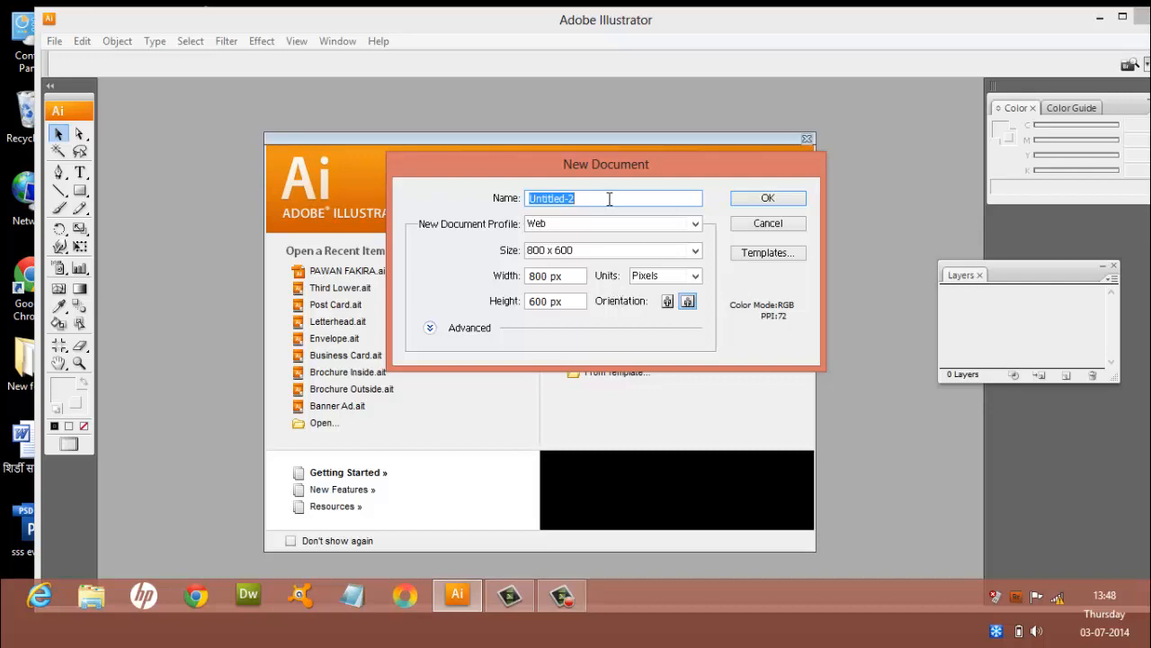
pyautogui.write('sonyind')
pyautogui.click(694, 225)
pyautogui.click(694, 225)
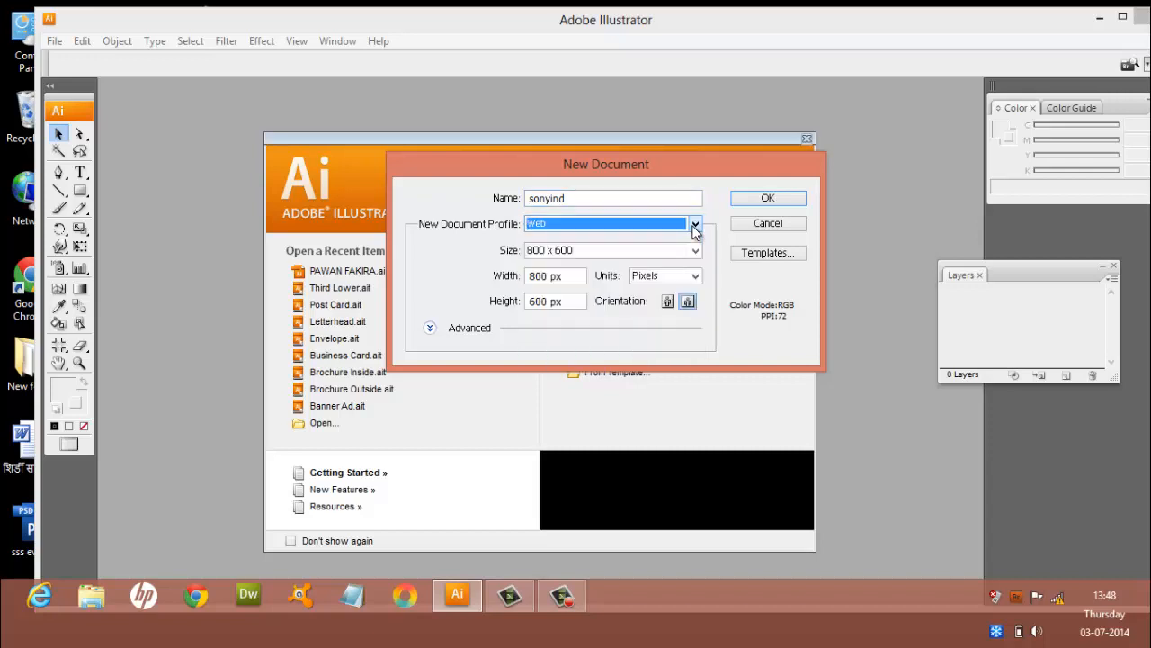
pyautogui.click(695, 250)
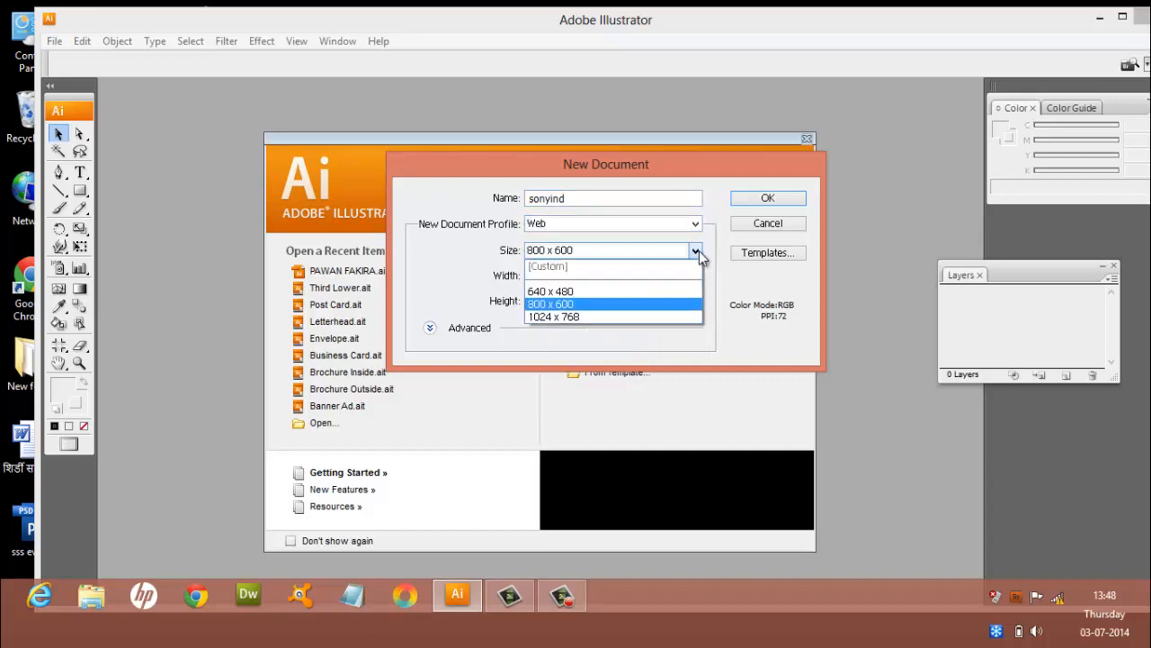
pyautogui.click(606, 319)
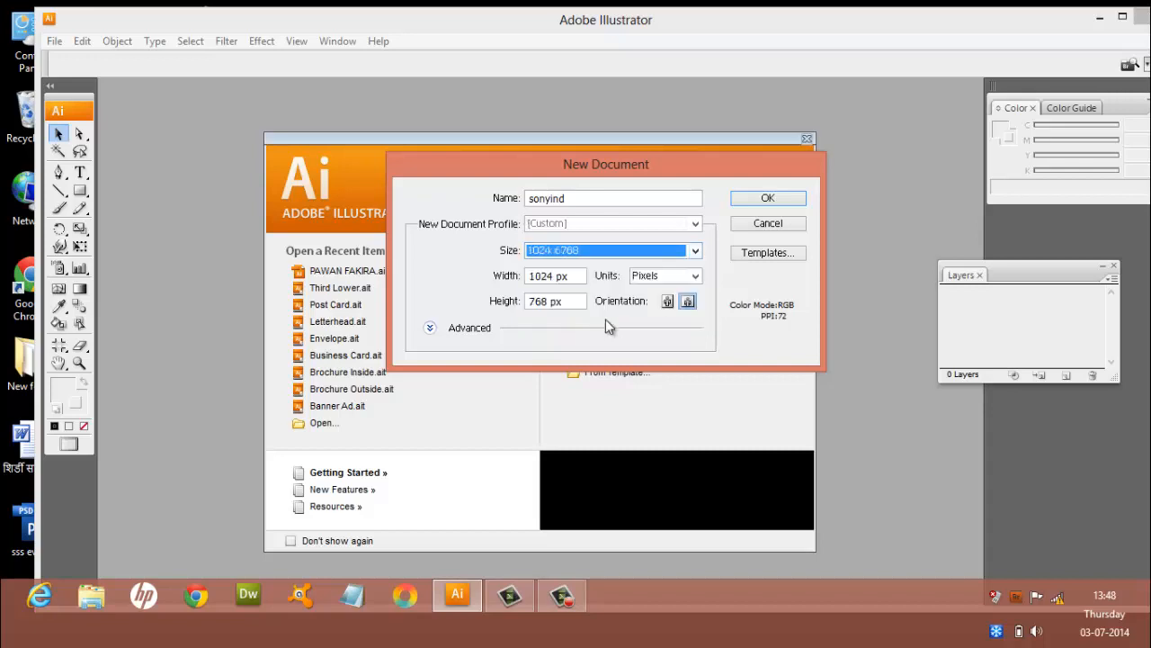
pyautogui.click(783, 204)
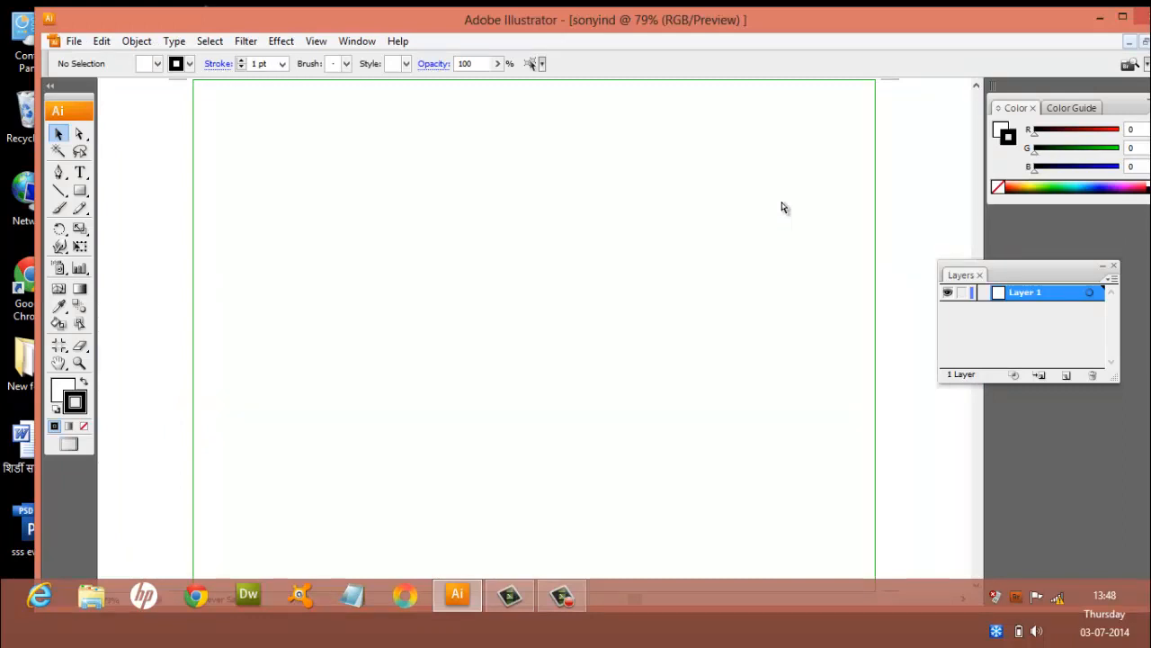
pyautogui.hotkey('ctrl', '-')
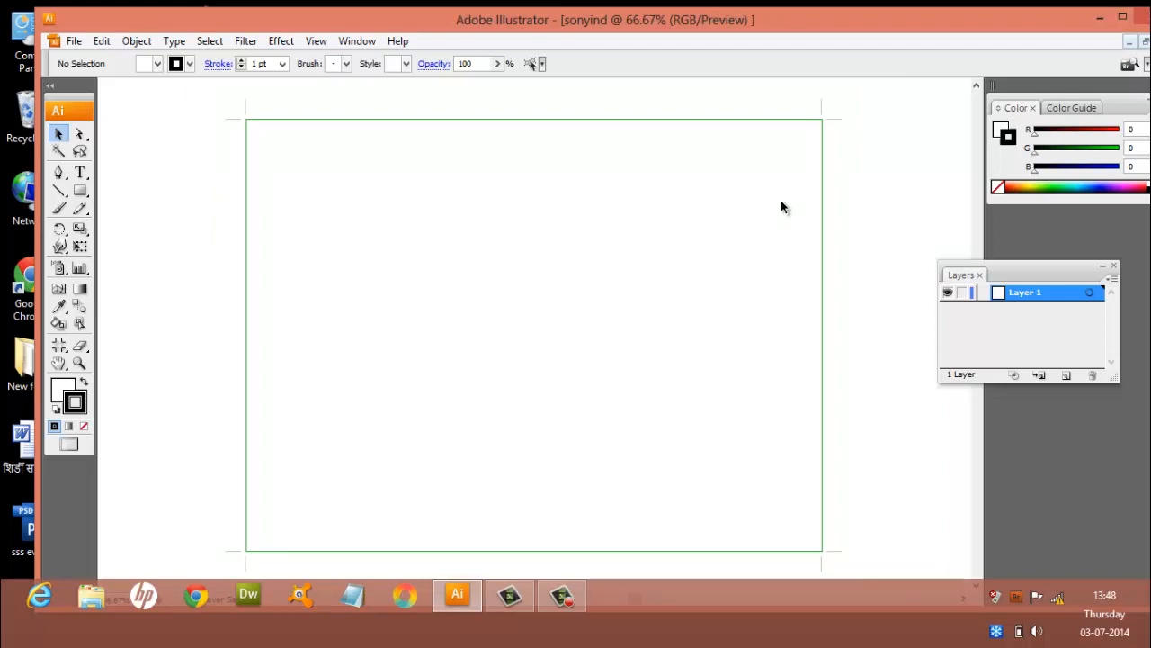
pyautogui.click(76, 42)
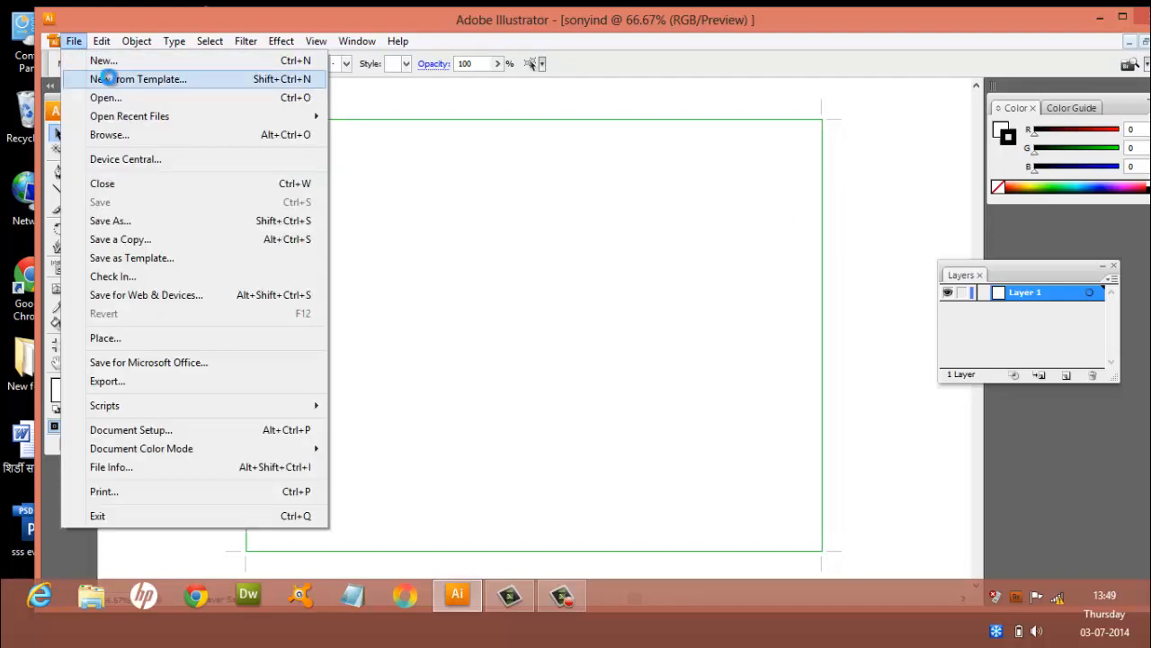
pyautogui.click(109, 79)
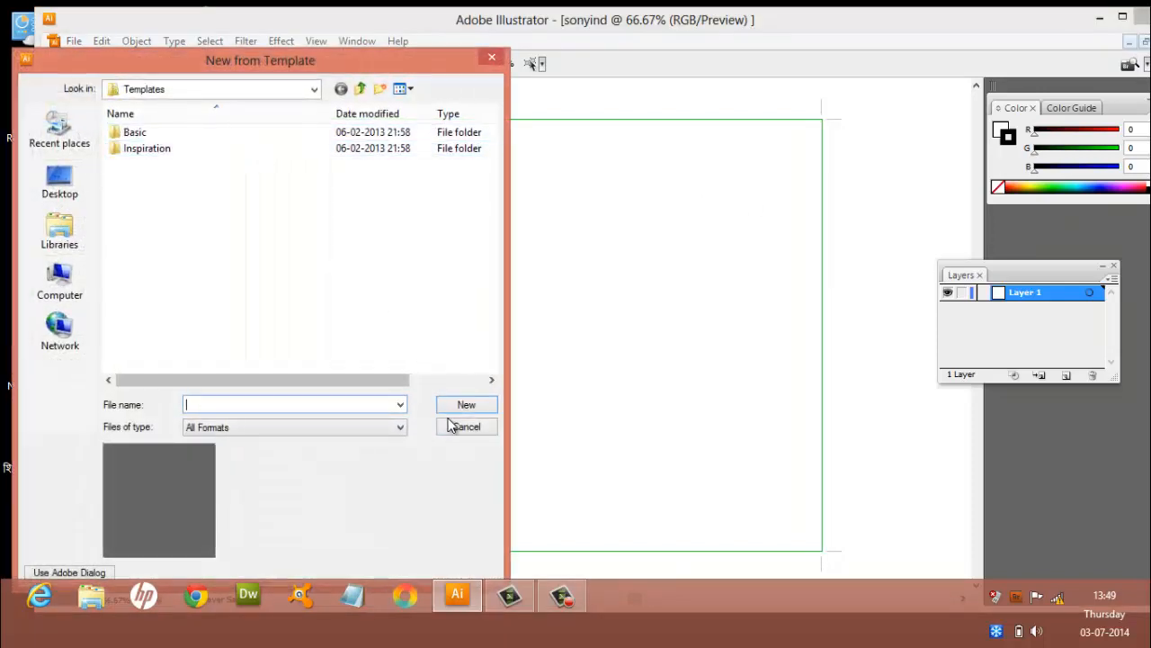
pyautogui.click(457, 432)
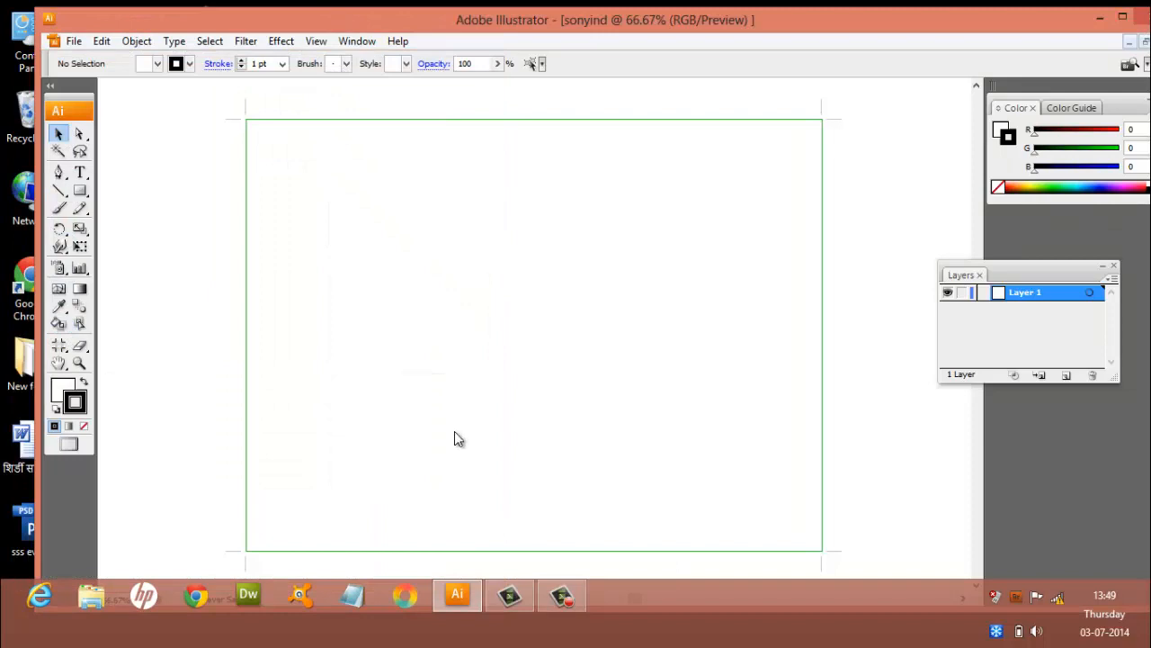
# Step: Start a new document from a template and browse to the Spa folder inside Inspiration
pyautogui.hotkey('ctrl', 'n')
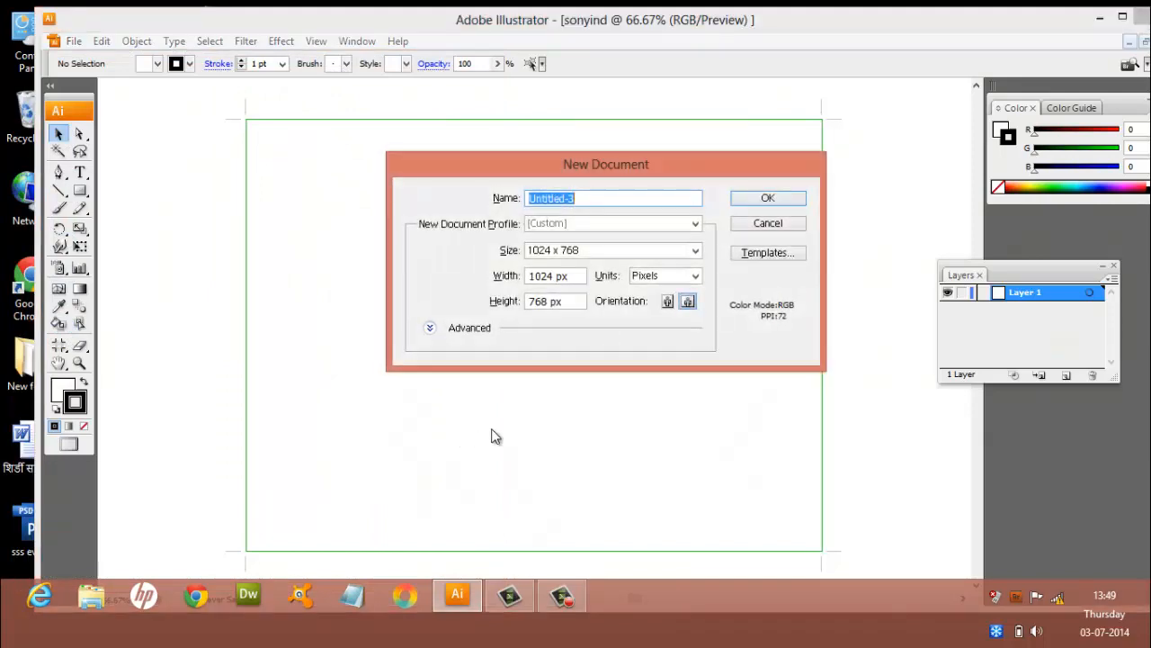
pyautogui.click(782, 256)
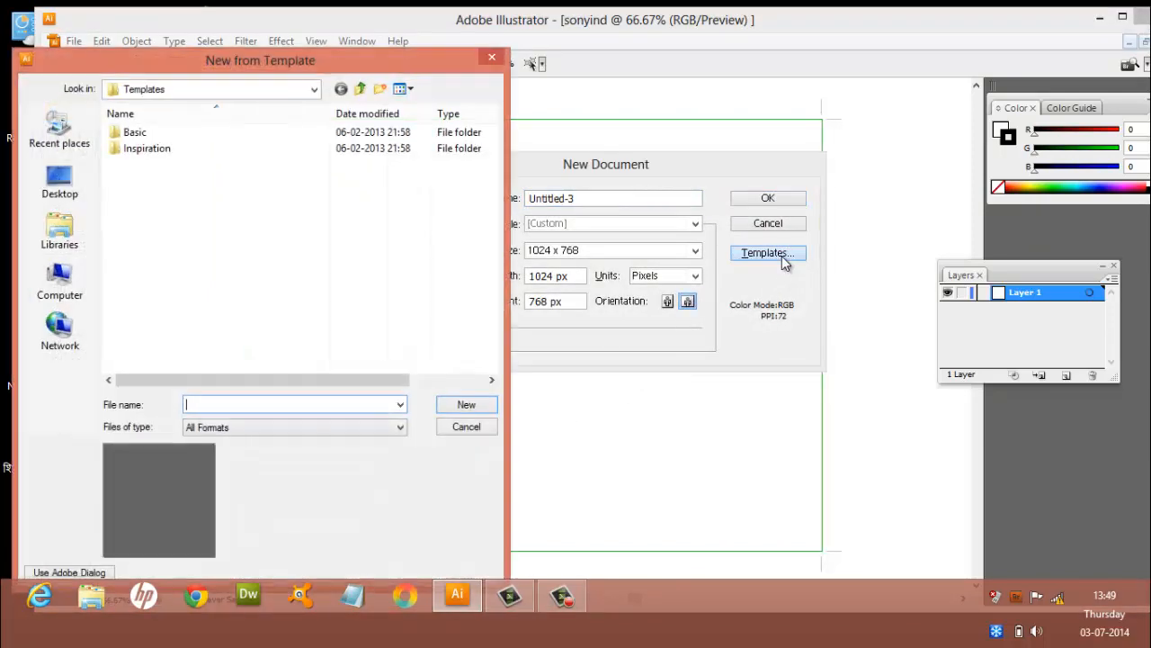
pyautogui.click(143, 150)
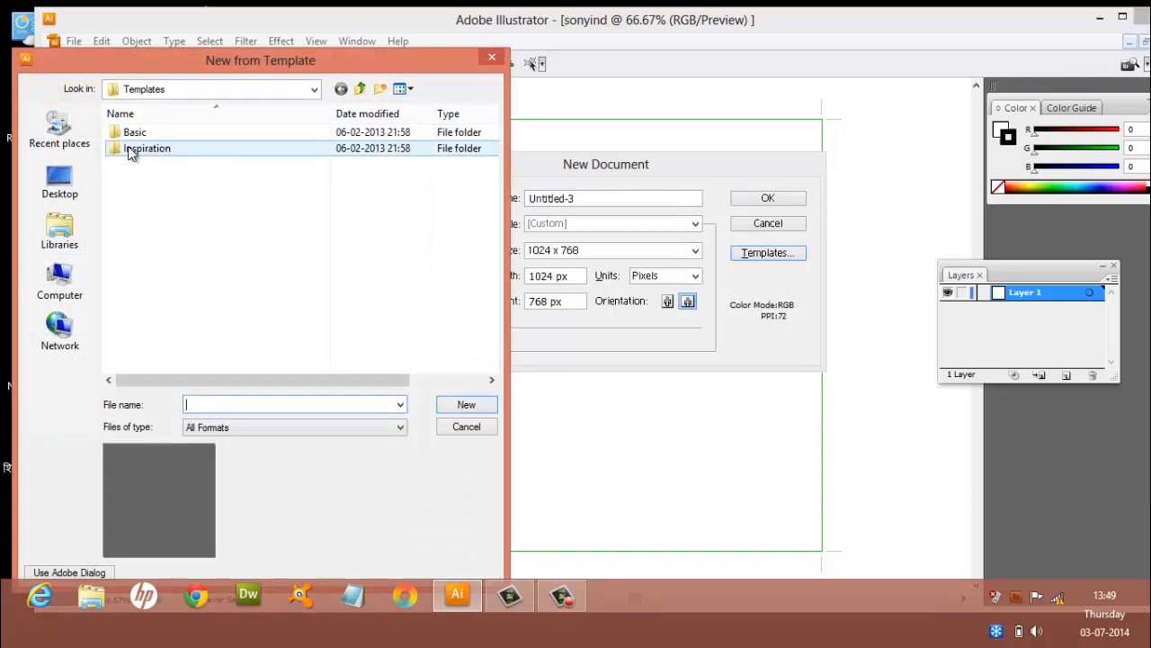
pyautogui.doubleClick(144, 149)
pyautogui.doubleClick(131, 180)
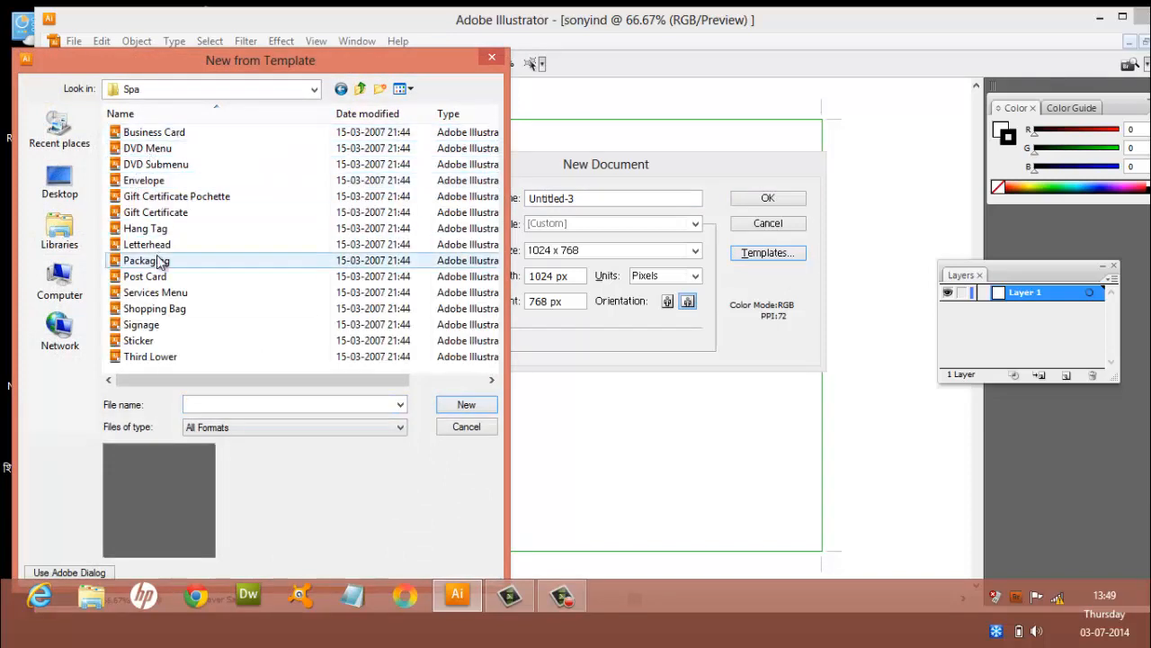
pyautogui.click(491, 380)
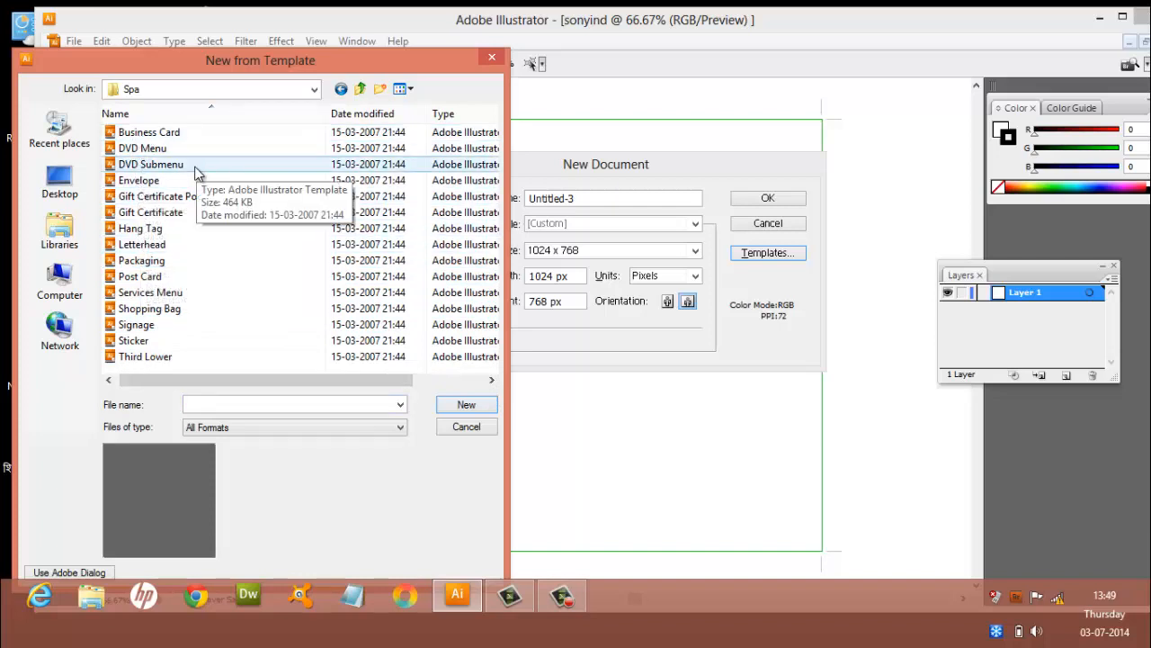
# Step: Preview the Spa templates one by one, from Letterhead down to Third Lower and back up to Business Card
pyautogui.click(124, 251)
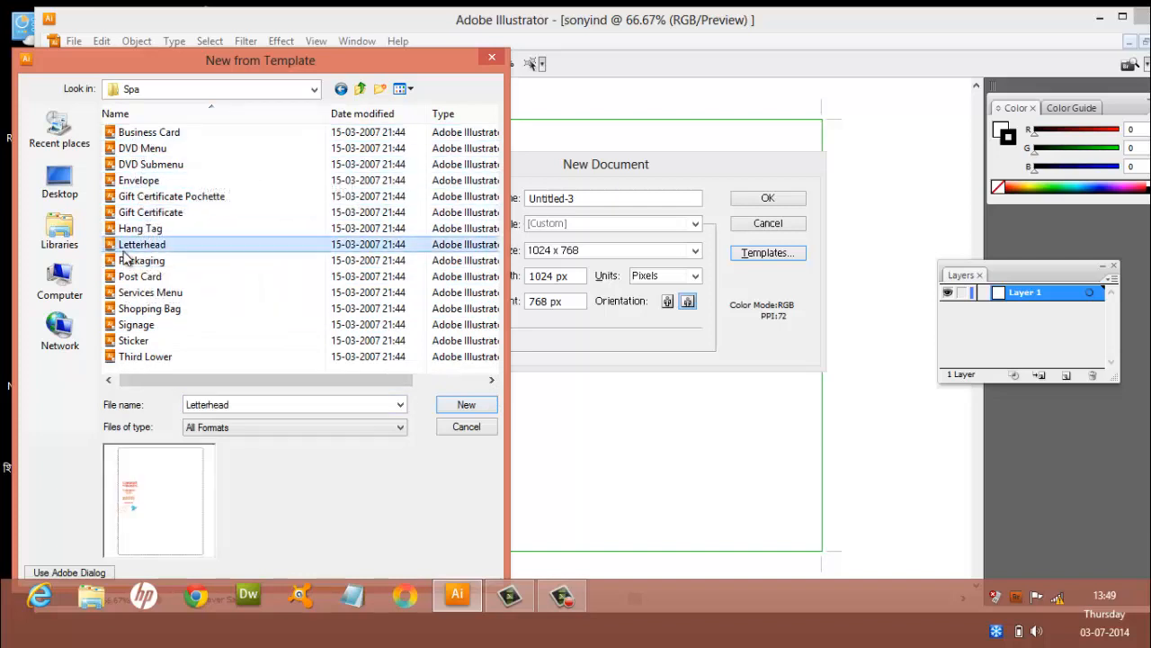
pyautogui.press('Down')
pyautogui.press('Down')
pyautogui.press('Down')
pyautogui.press('Down')
pyautogui.press('Down')
pyautogui.press('Down')
pyautogui.press('Down')
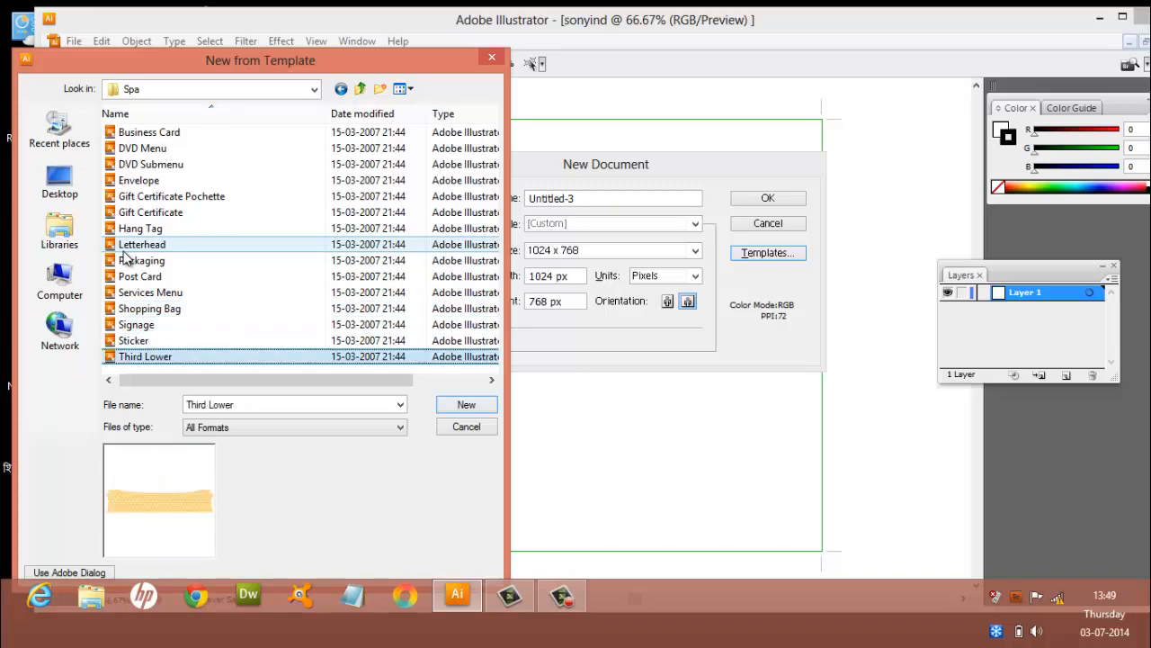
pyautogui.press('Up')
pyautogui.press('Up')
pyautogui.press('Up')
pyautogui.press('Up')
pyautogui.press('Up')
pyautogui.press('Up')
pyautogui.press('Up')
pyautogui.press('Up')
pyautogui.press('Up')
pyautogui.press('Up')
pyautogui.press('Up')
pyautogui.press('Up')
pyautogui.press('Up')
pyautogui.press('Up')
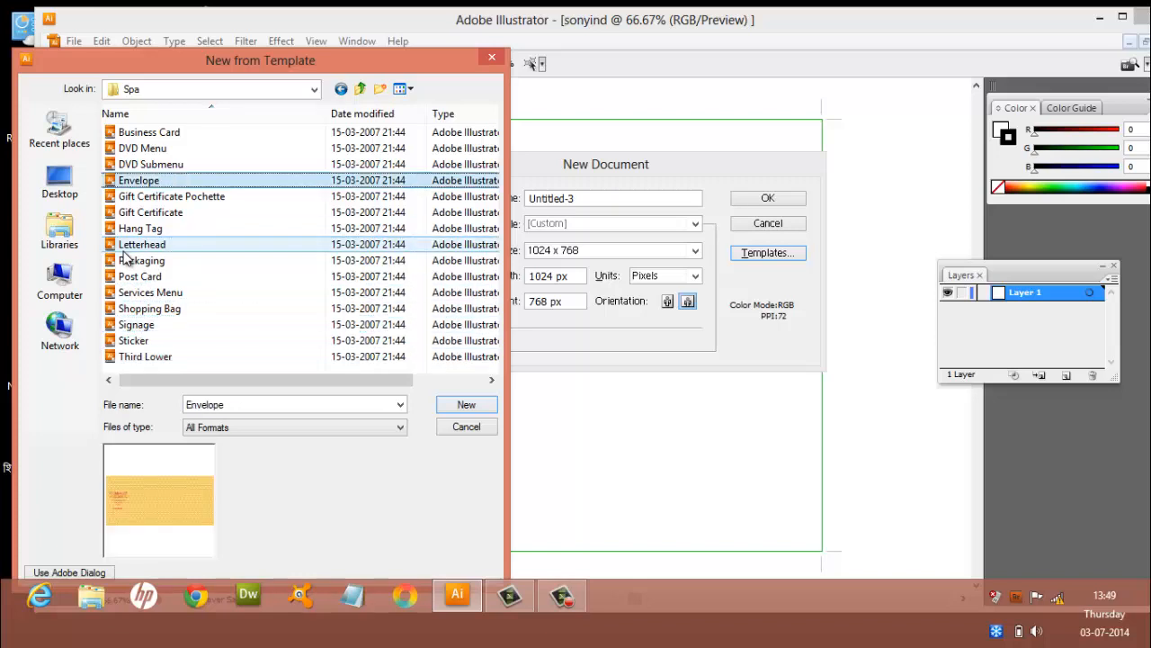
# Step: Create a new document from the Web Site template in Inspiration's Club folder, after previewing the Menu and Poster templates
pyautogui.press('BackSpace')
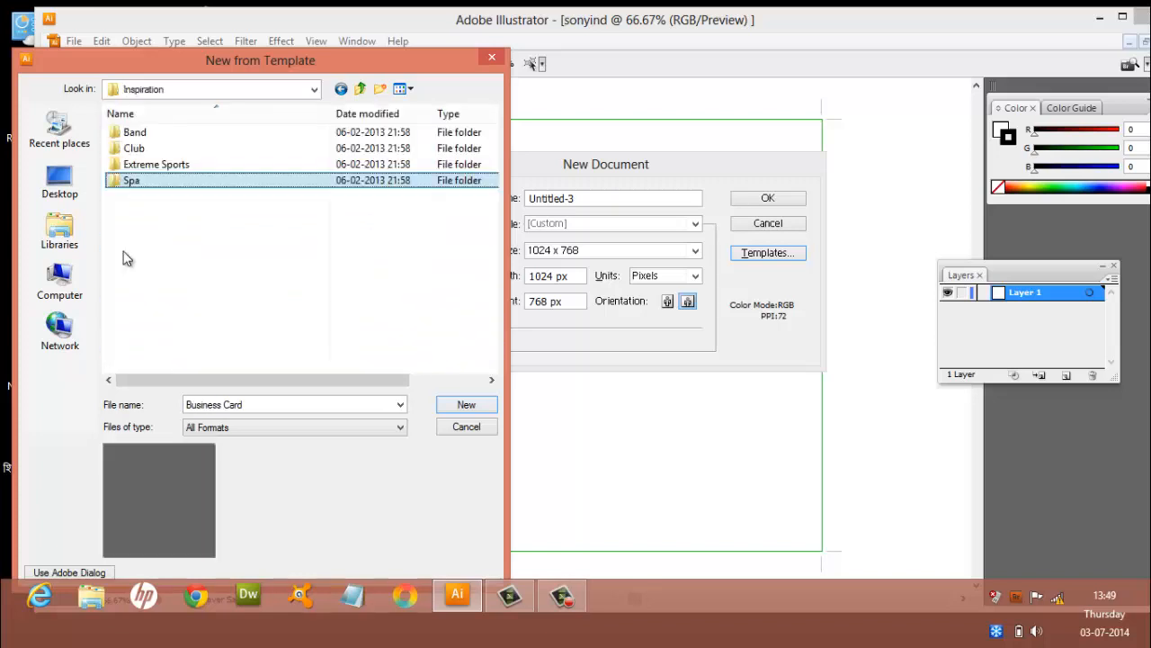
pyautogui.doubleClick(147, 149)
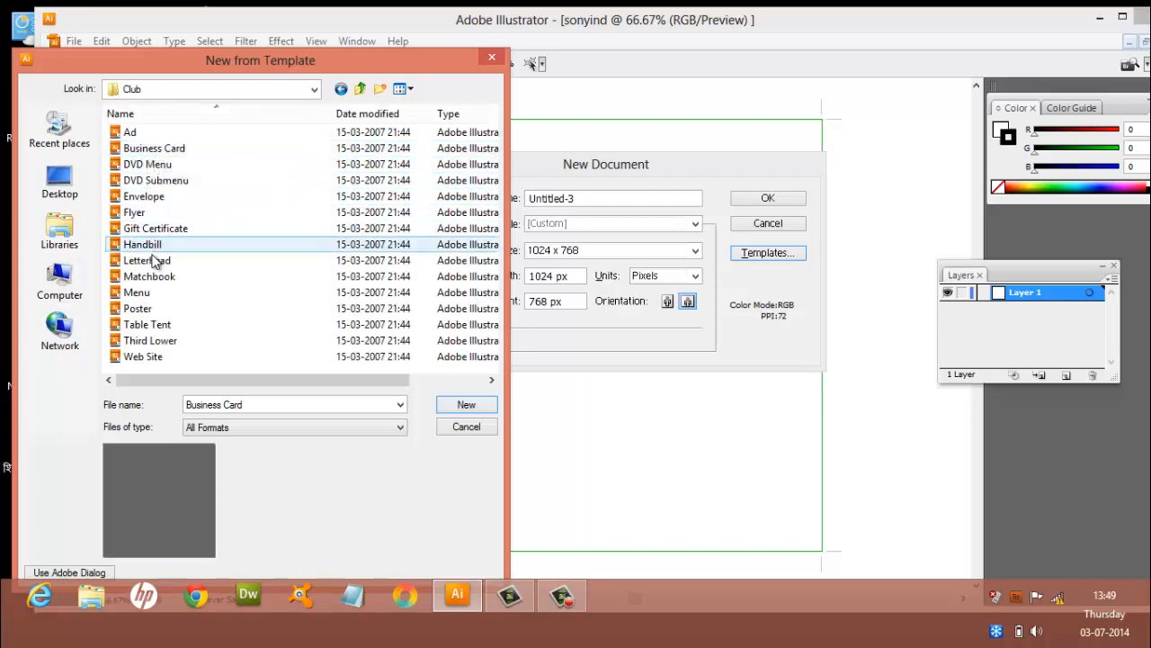
pyautogui.click(146, 303)
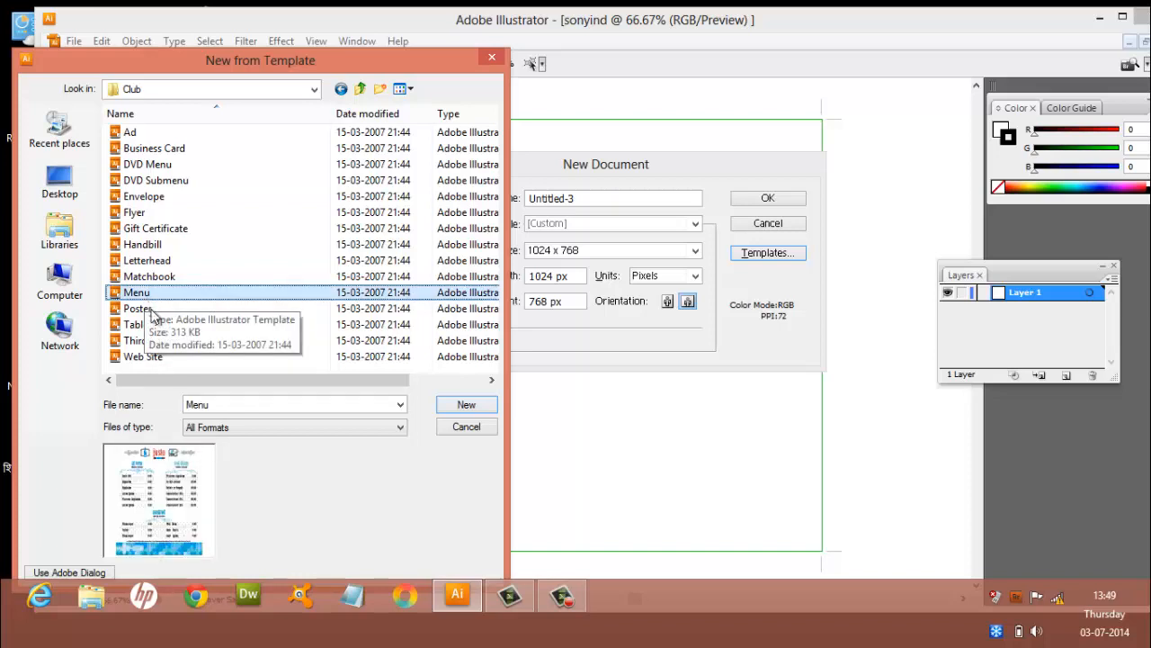
pyautogui.click(144, 309)
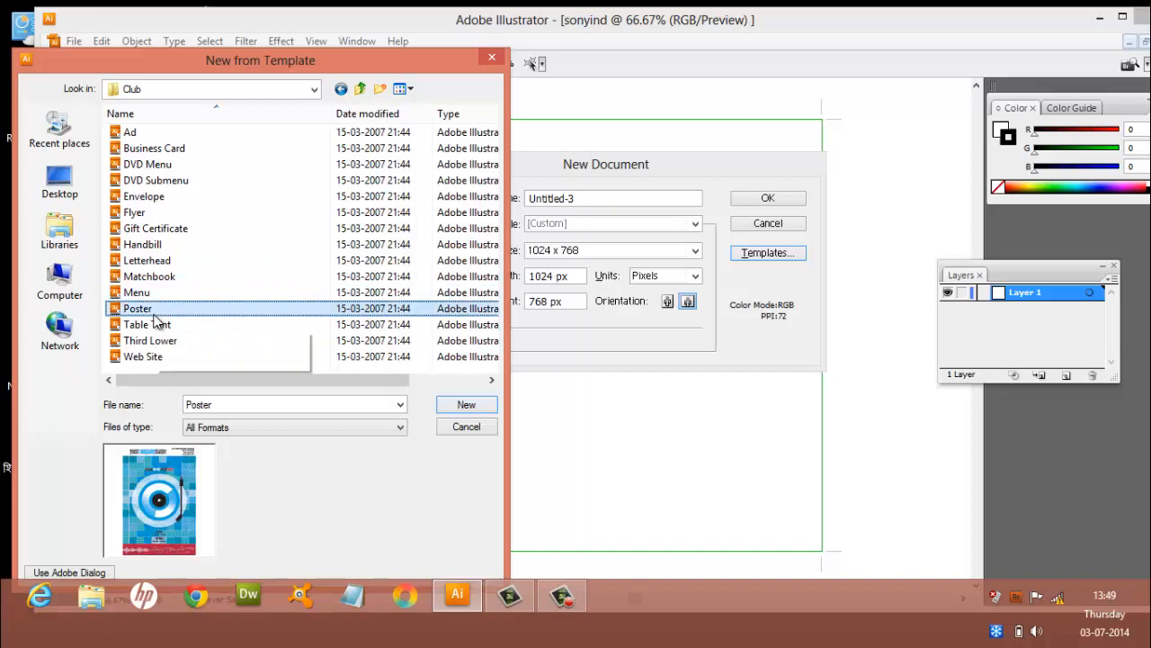
pyautogui.click(155, 357)
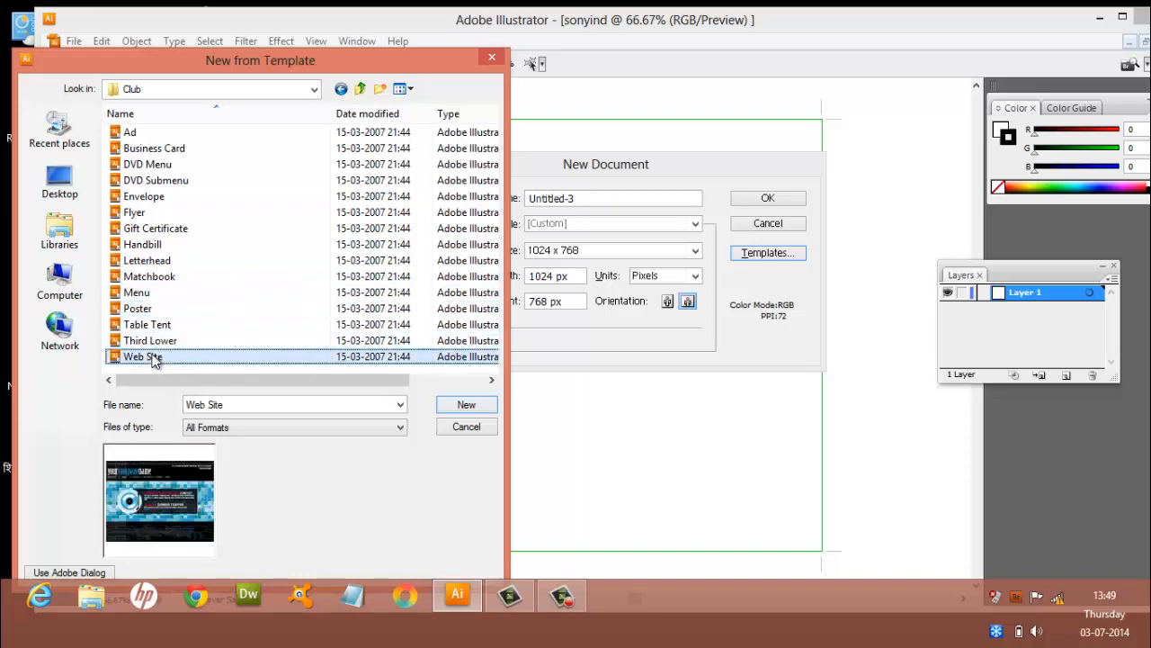
pyautogui.click(461, 407)
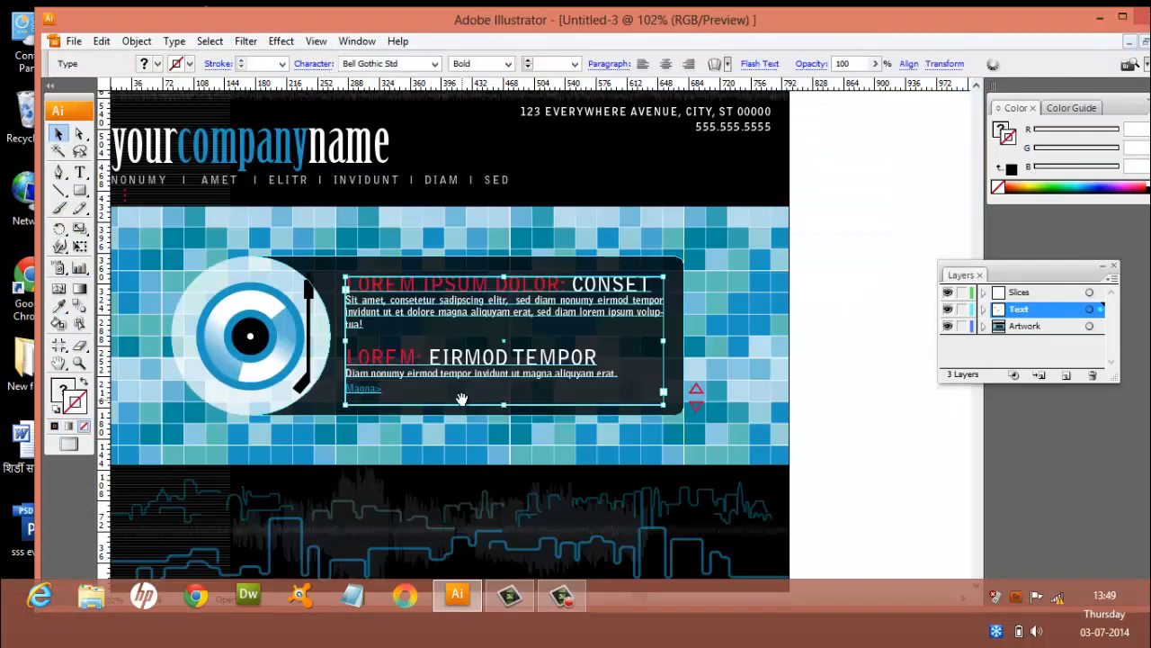
pyautogui.press('h')
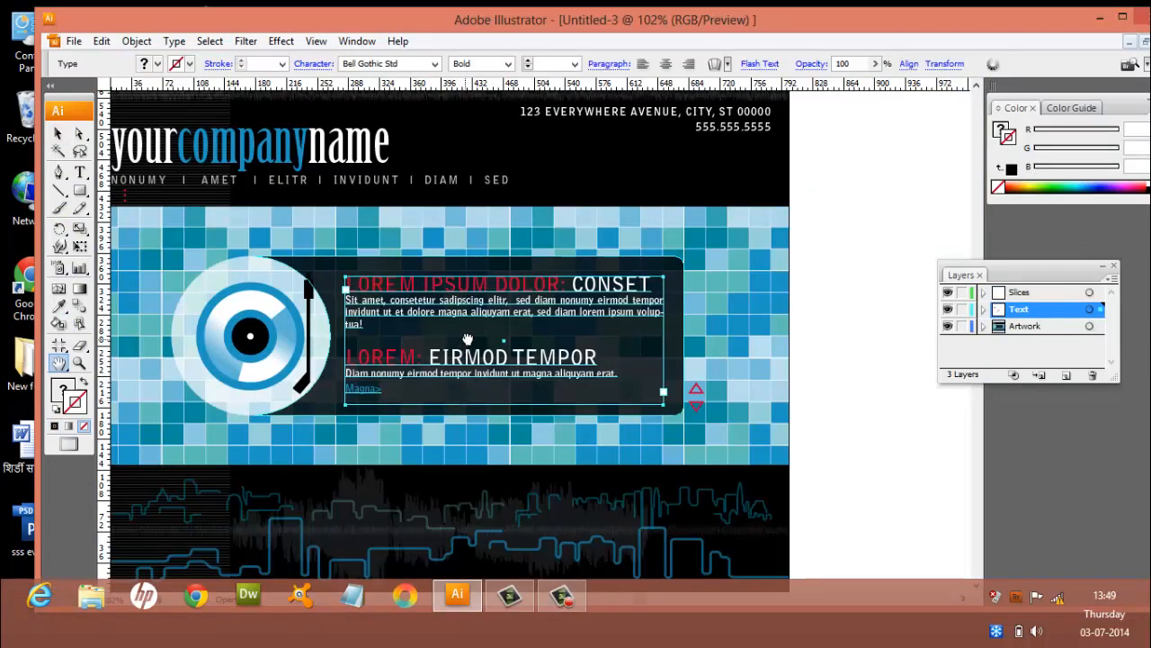
pyautogui.moveTo(466, 349); pyautogui.dragTo(565, 338)
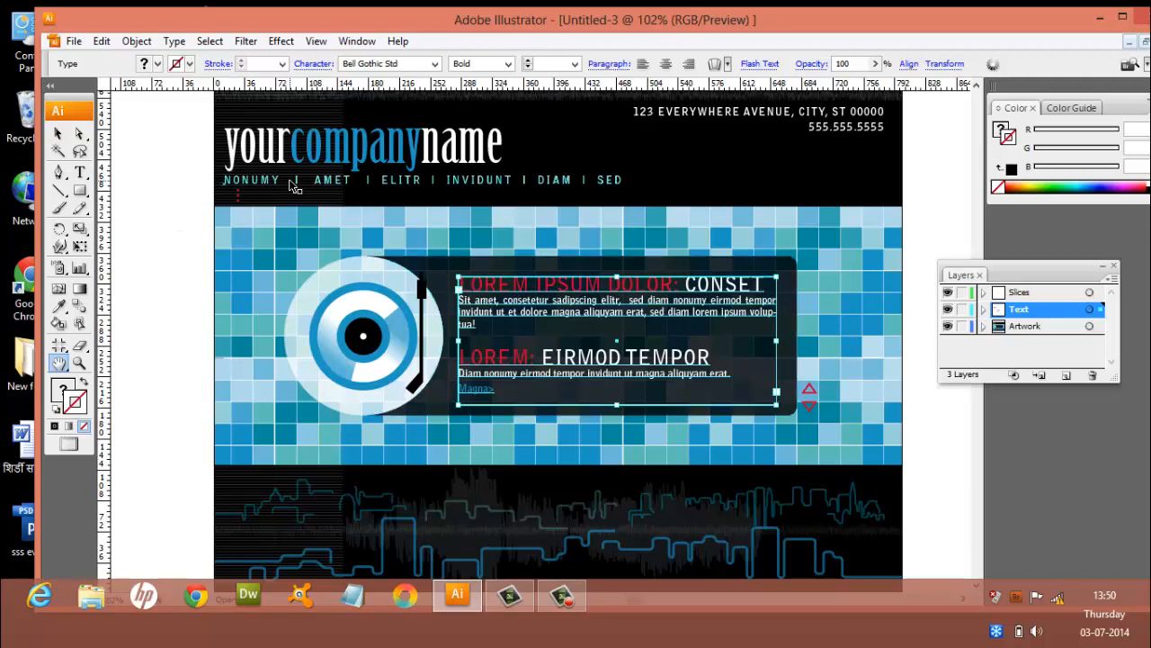
# Step: Create a blank 1024 x 768 pixel RGB document with the preview mode set to Pixel, and close it
pyautogui.hotkey('ctrl', 'n')
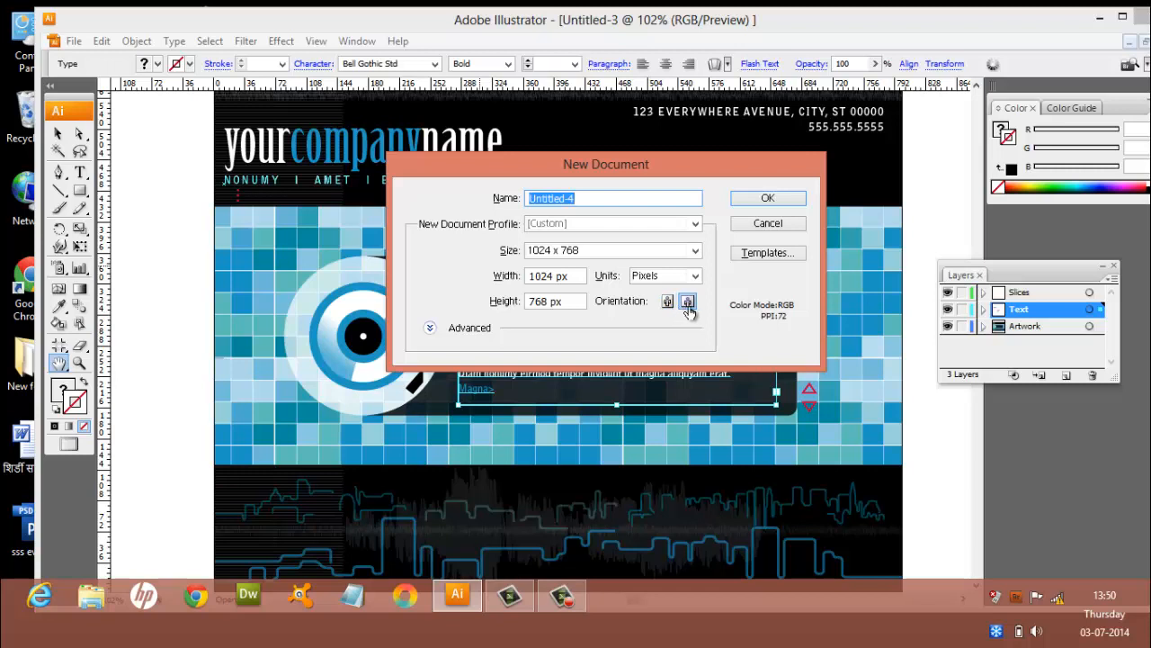
pyautogui.click(432, 330)
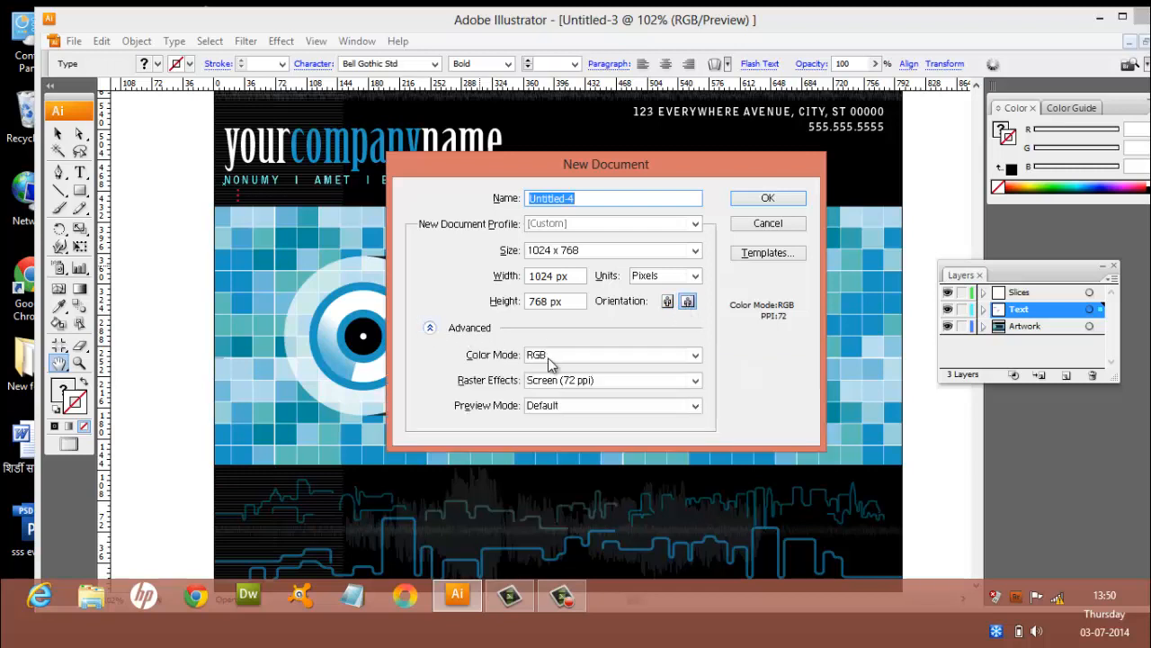
pyautogui.click(598, 407)
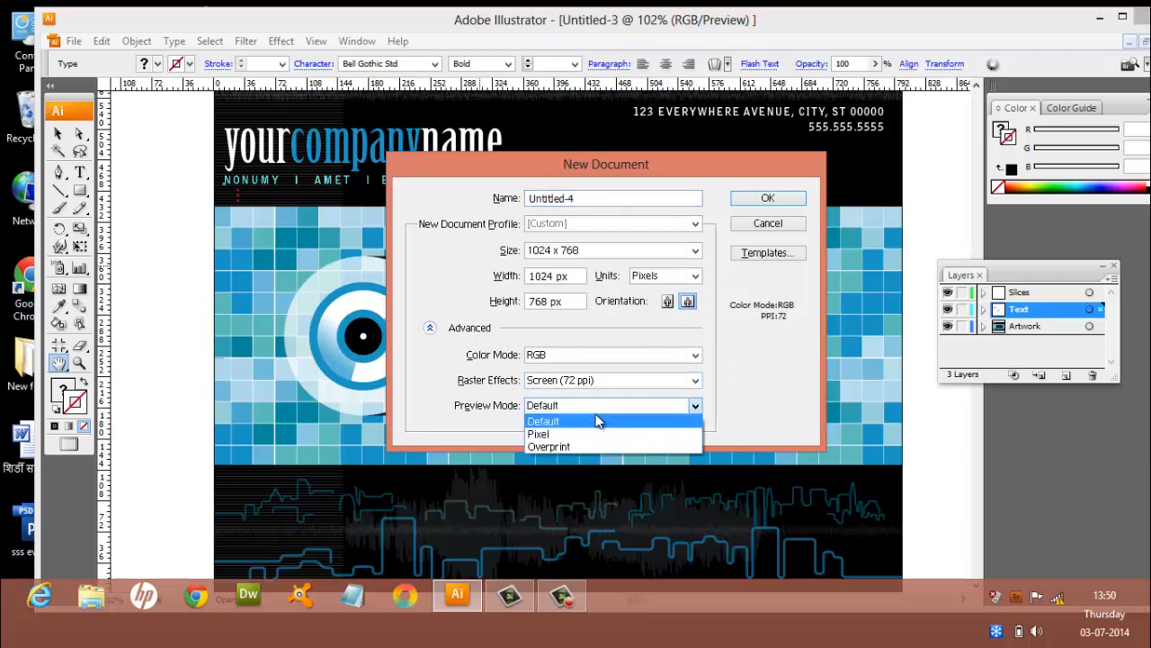
pyautogui.click(586, 433)
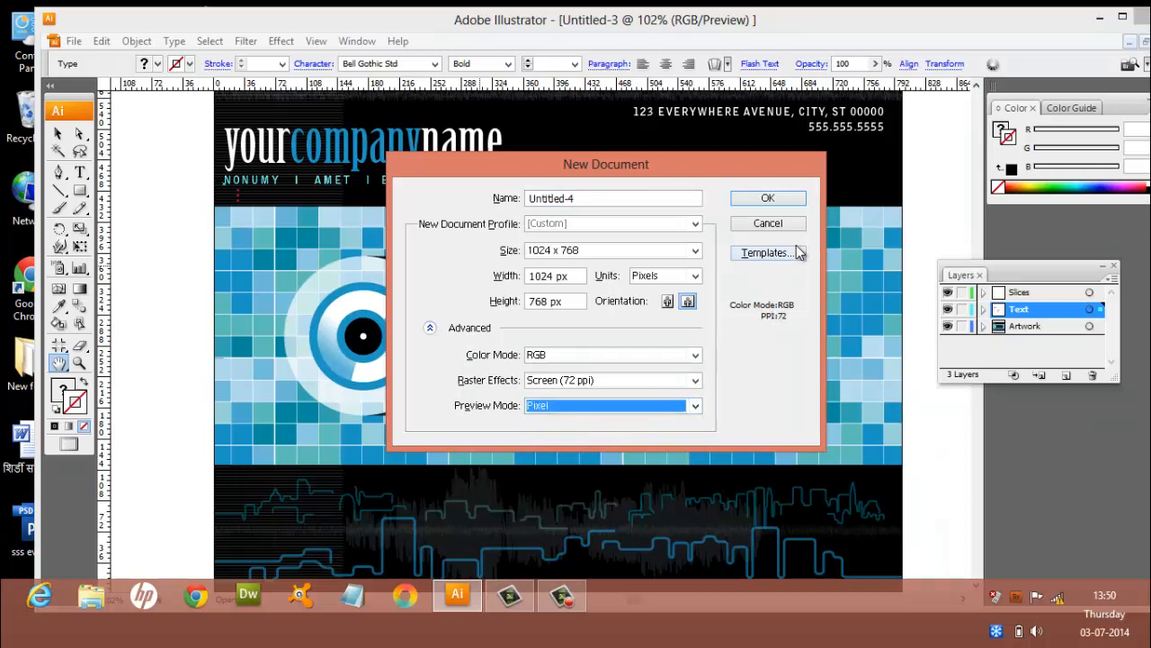
pyautogui.click(786, 200)
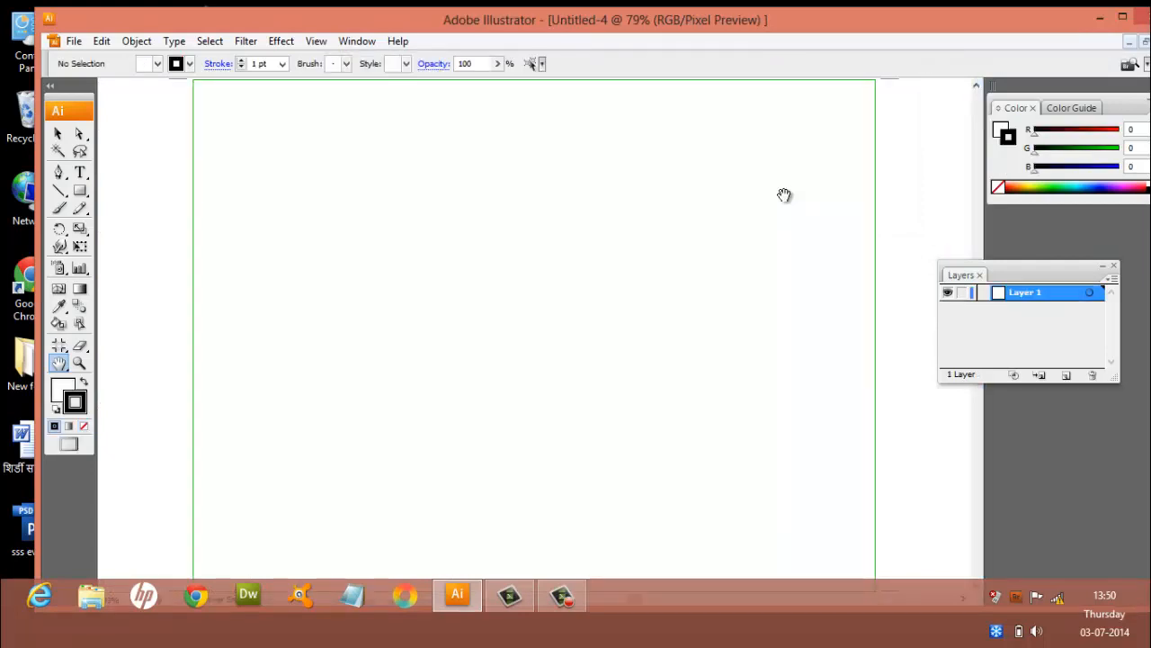
pyautogui.hotkey('ctrl', 'w')
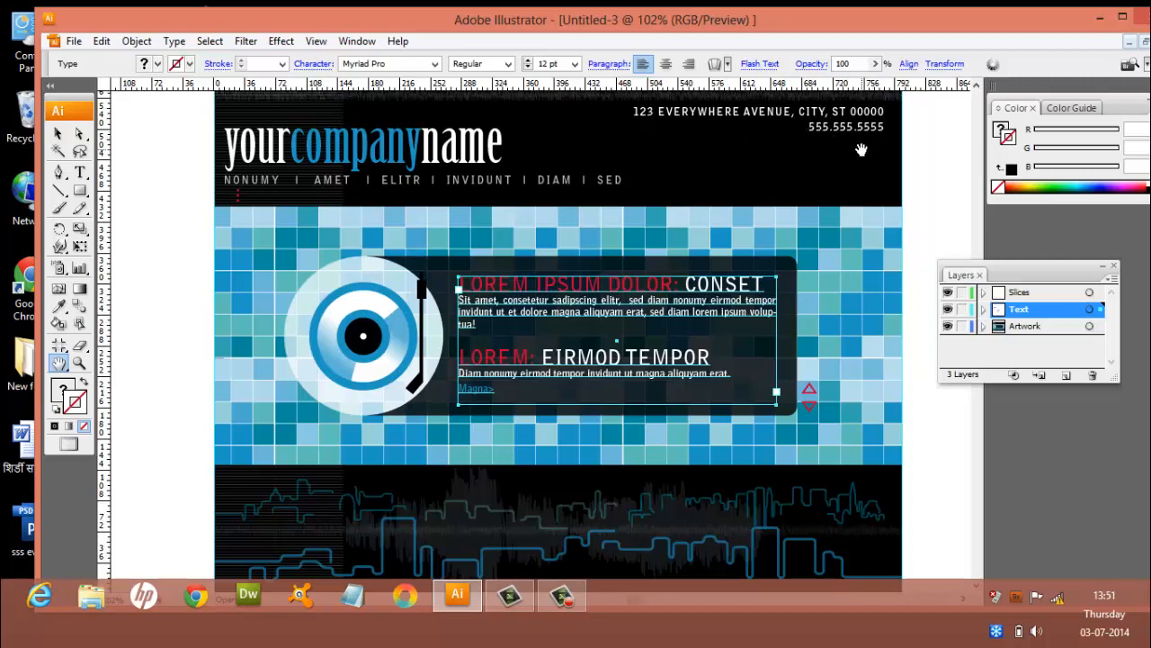
# Step: Select the grey waveform symbol in the black band at the bottom of the website layout
pyautogui.moveTo(779, 279); pyautogui.dragTo(789, 218)
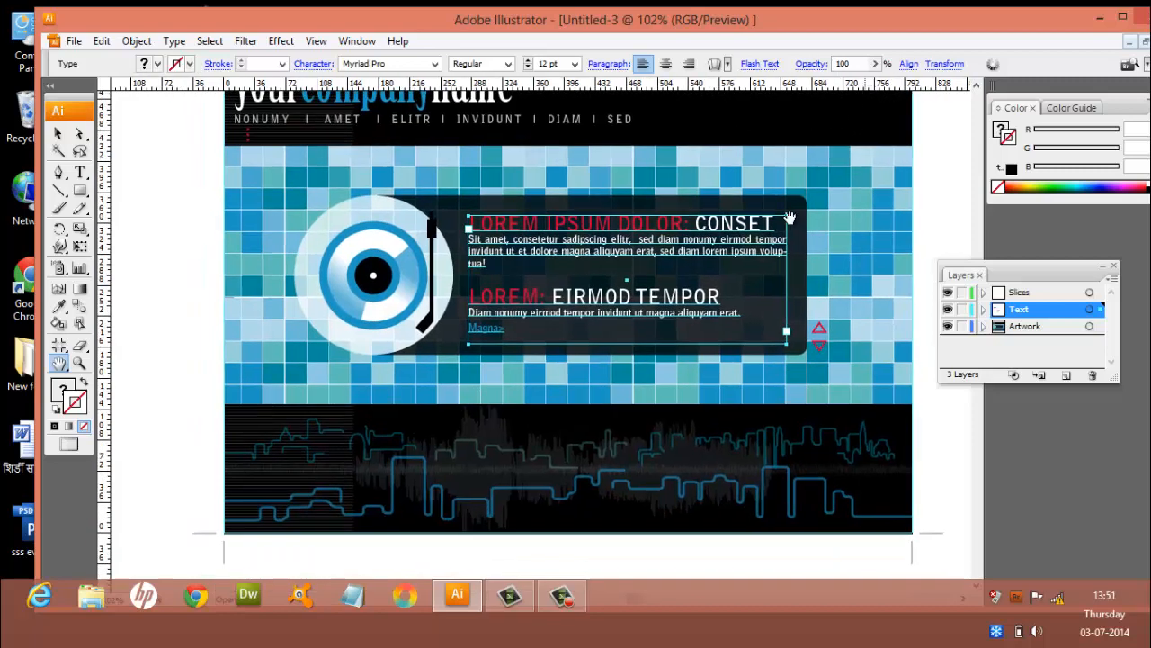
pyautogui.hscroll(-1, 456, 485)
pyautogui.keyDown('ctrl'); pyautogui.click(454, 486); pyautogui.keyUp('ctrl')
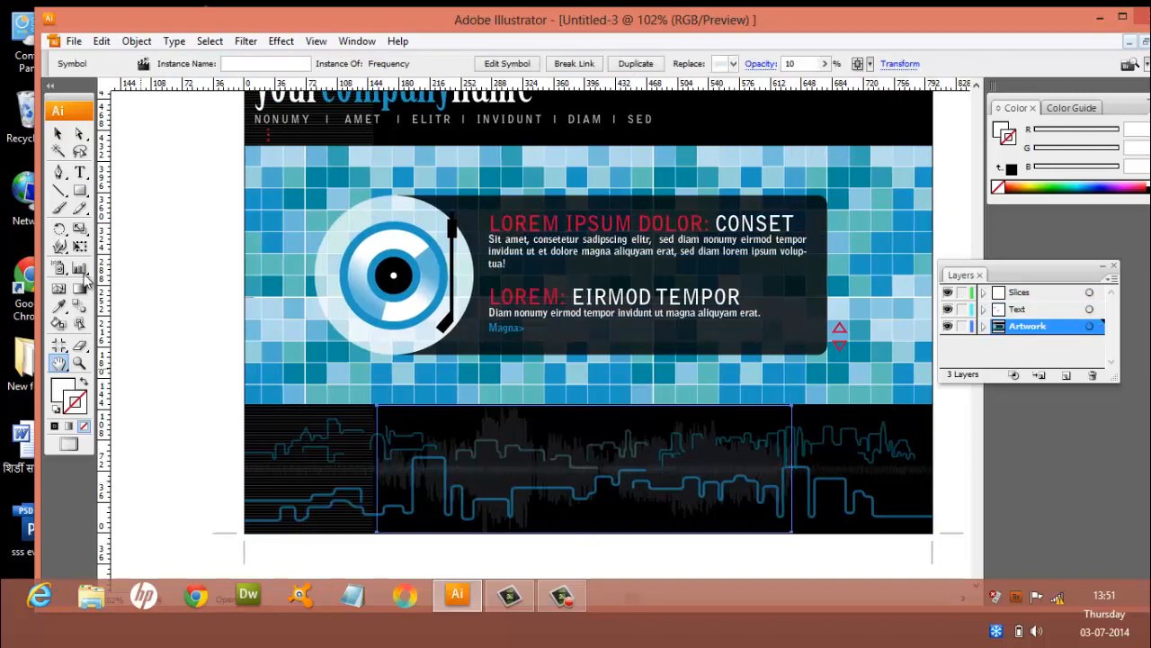
# Step: Start a Save for Web & Devices export of the website layout, keeping JPEG as the format
pyautogui.click(74, 42)
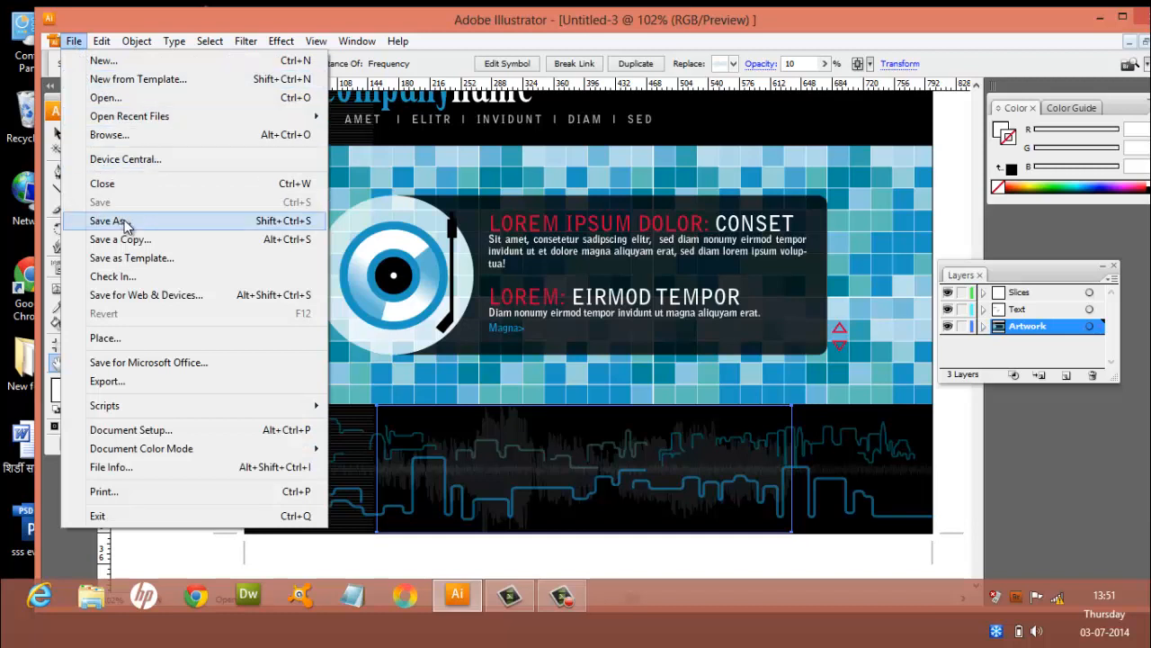
pyautogui.click(148, 297)
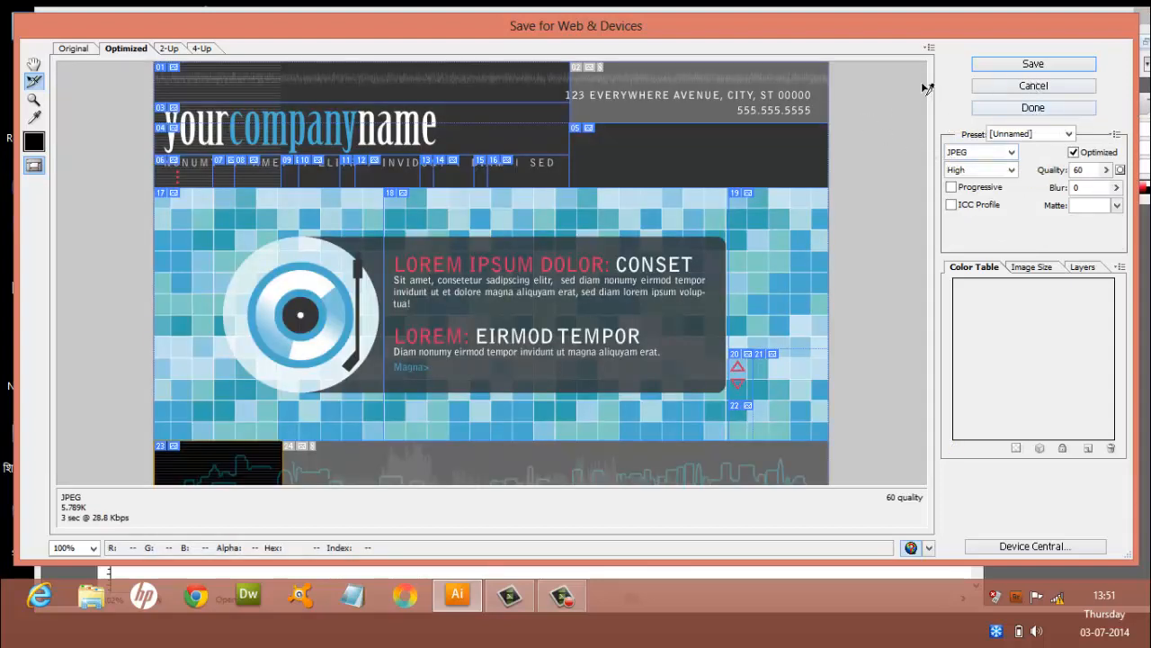
pyautogui.click(1011, 153)
pyautogui.click(1012, 155)
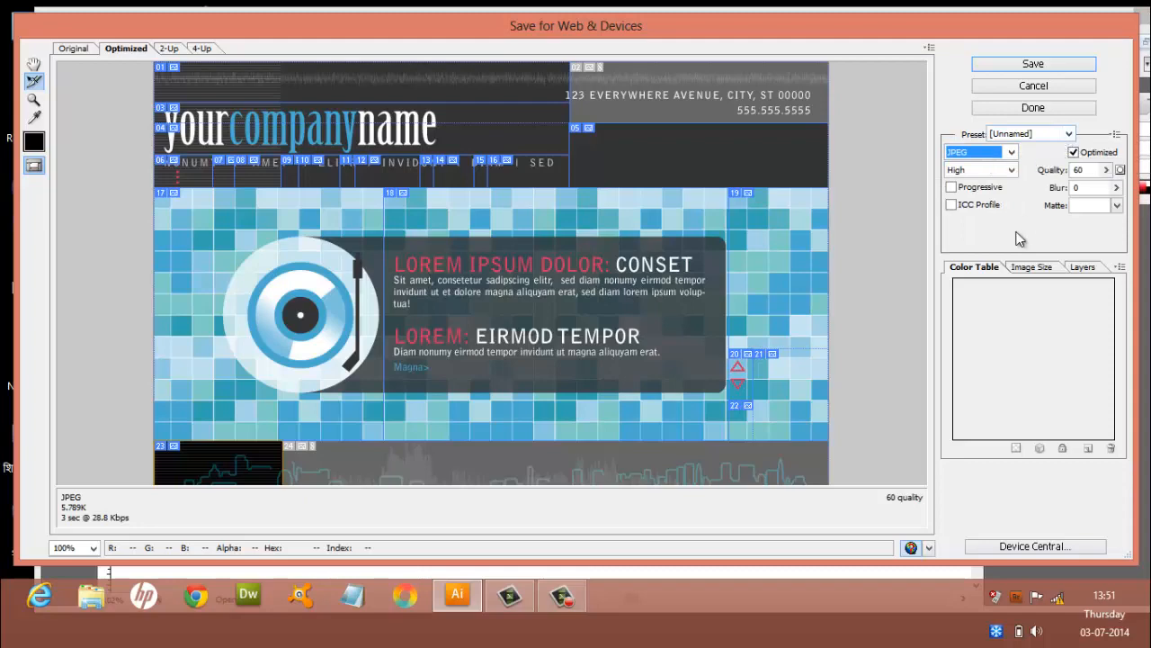
# Step: Examine the file types offered for the optimized page and cancel the save
pyautogui.click(1042, 66)
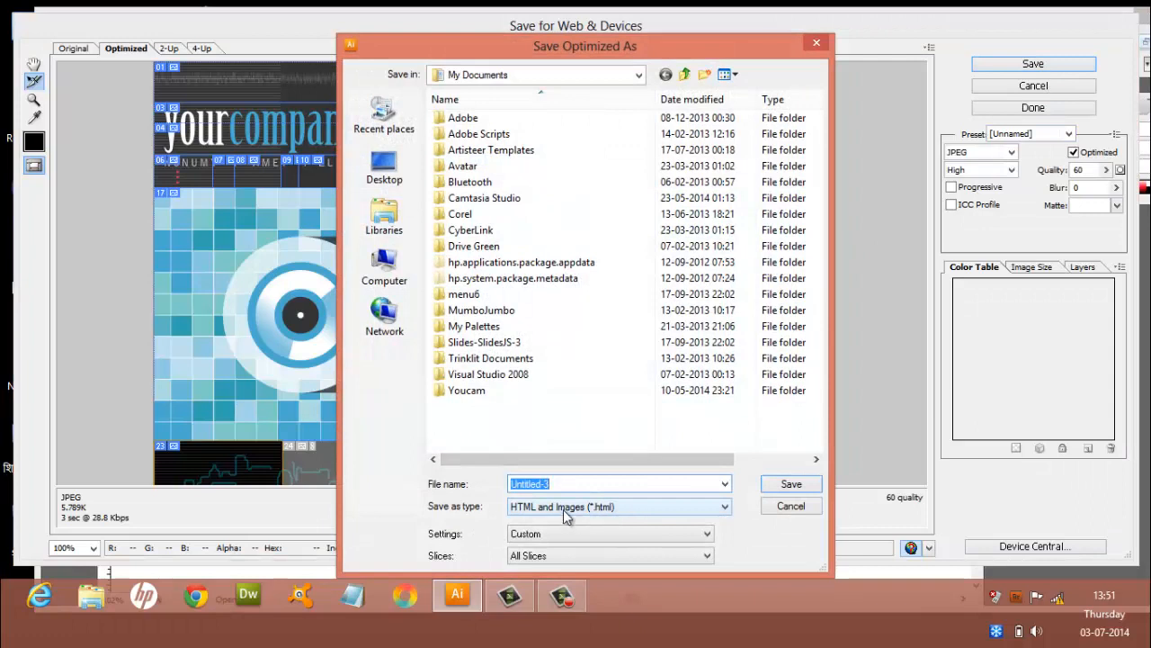
pyautogui.click(614, 510)
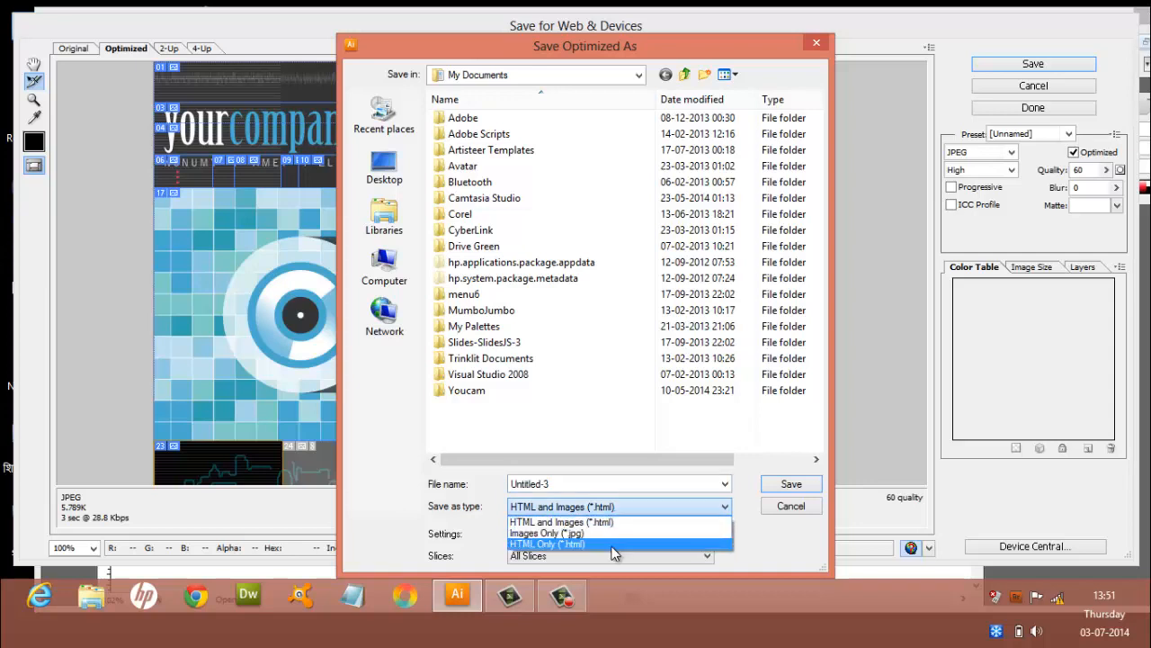
pyautogui.click(803, 506)
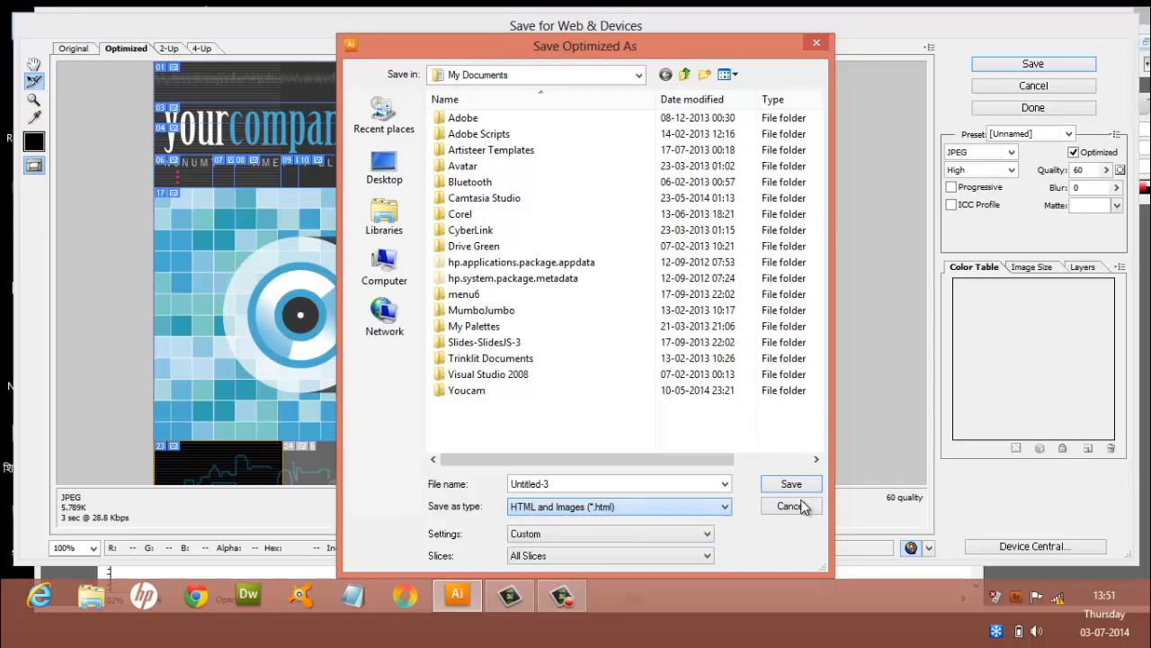
pyautogui.click(791, 505)
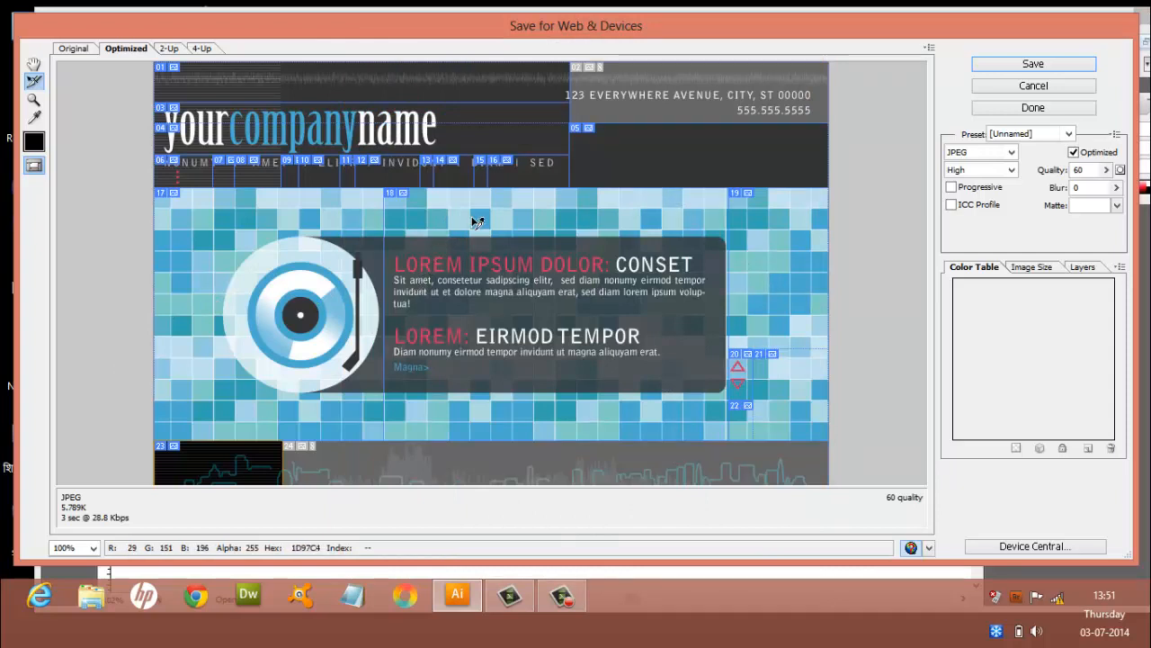
# Step: Save the optimized page as test1 in HTML and Images format, in a new desktop folder named kaam ke baad hata do
pyautogui.click(1005, 68)
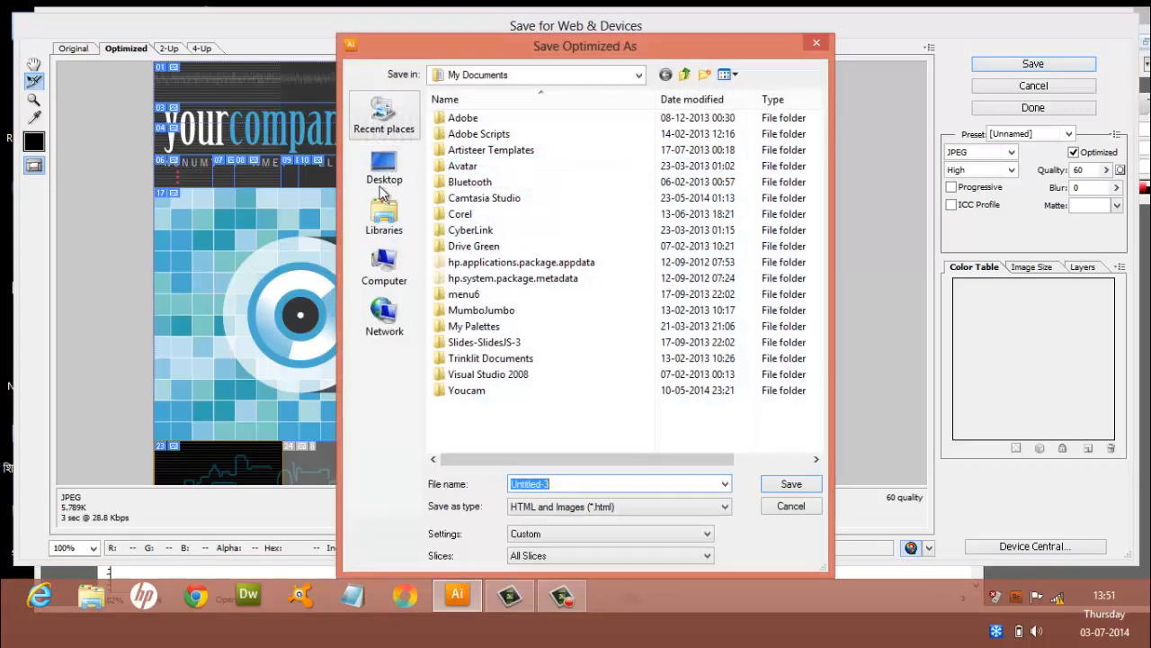
pyautogui.click(382, 182)
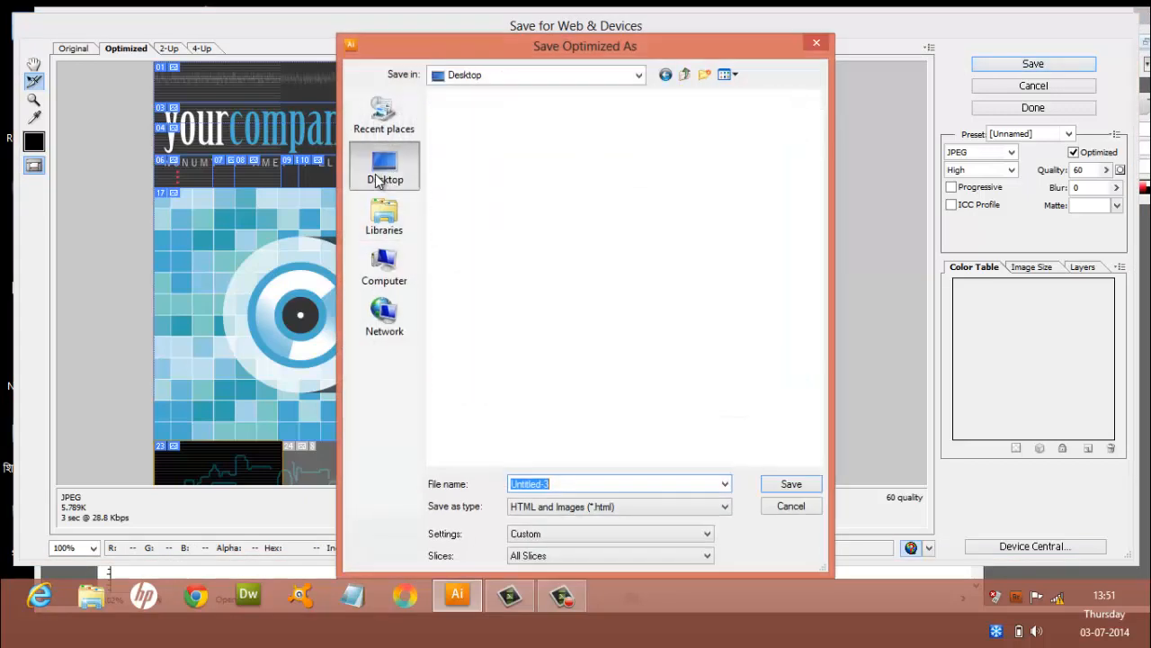
pyautogui.click(704, 77)
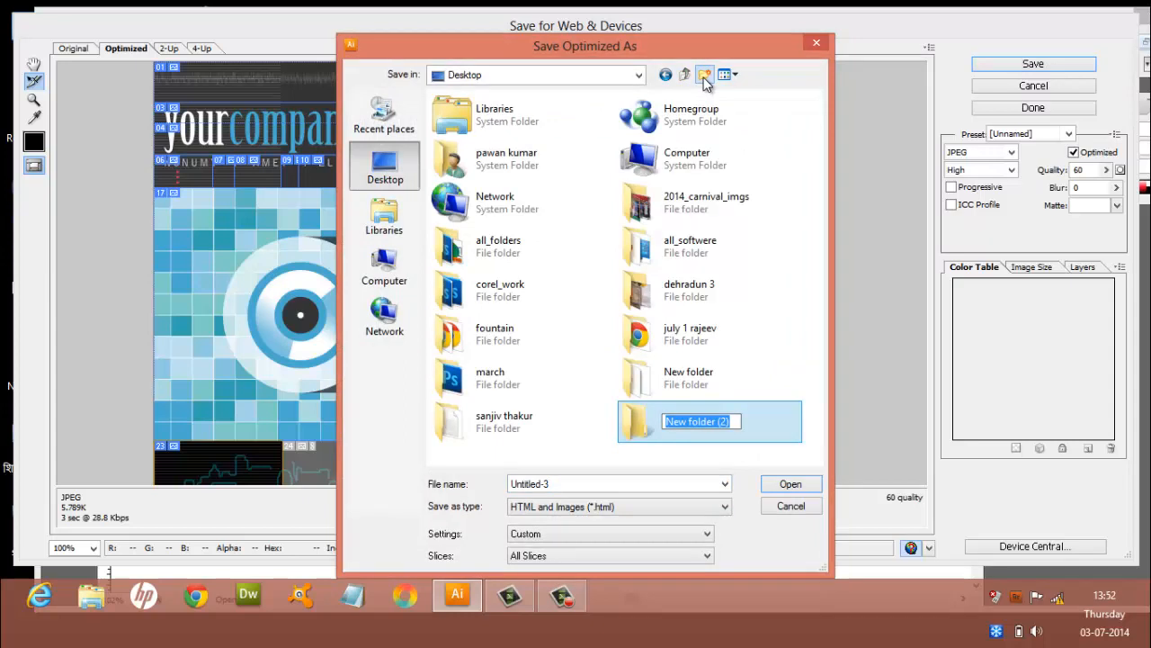
pyautogui.write('kaam ke ')
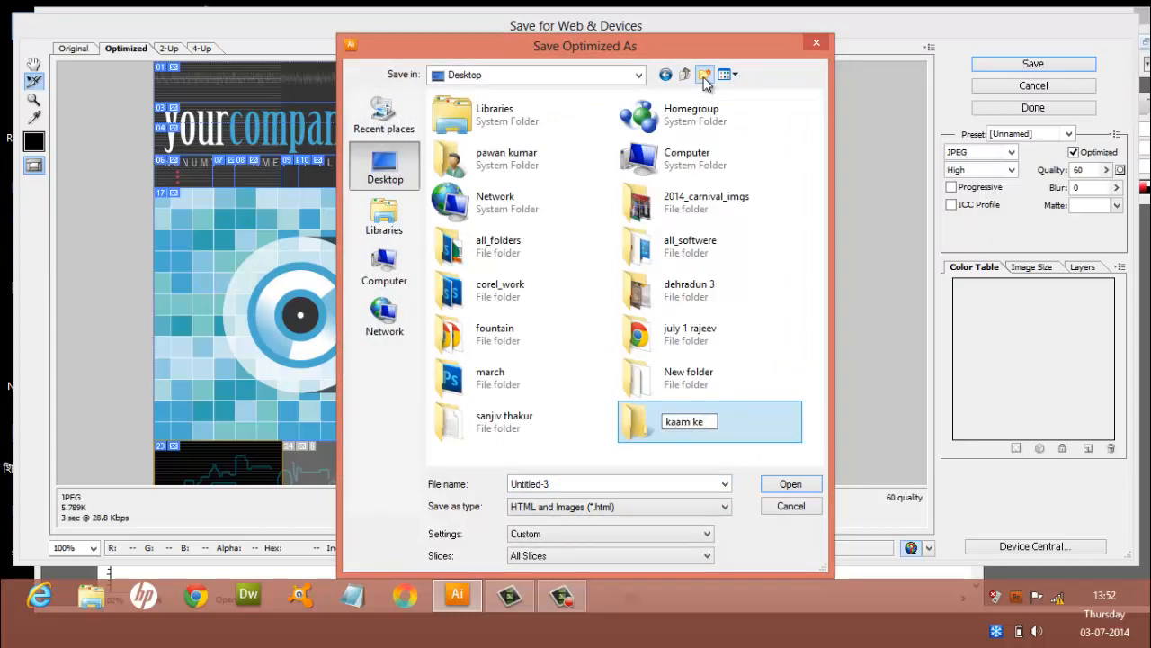
pyautogui.write('baad hata do')
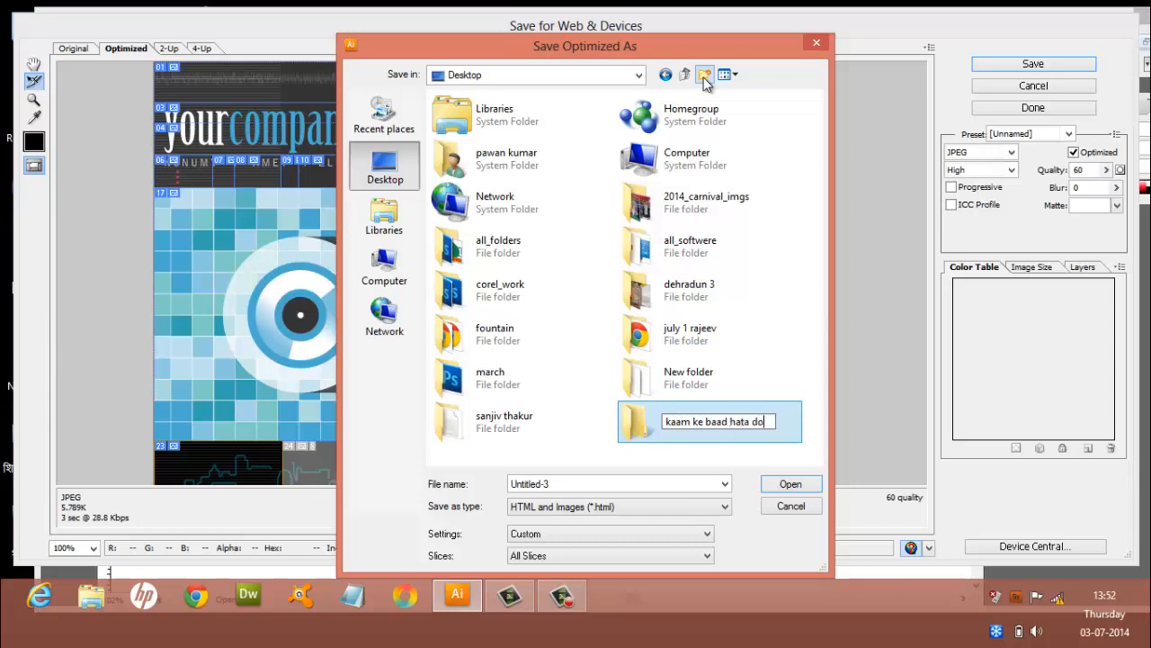
pyautogui.press('Return')
pyautogui.press('Return')
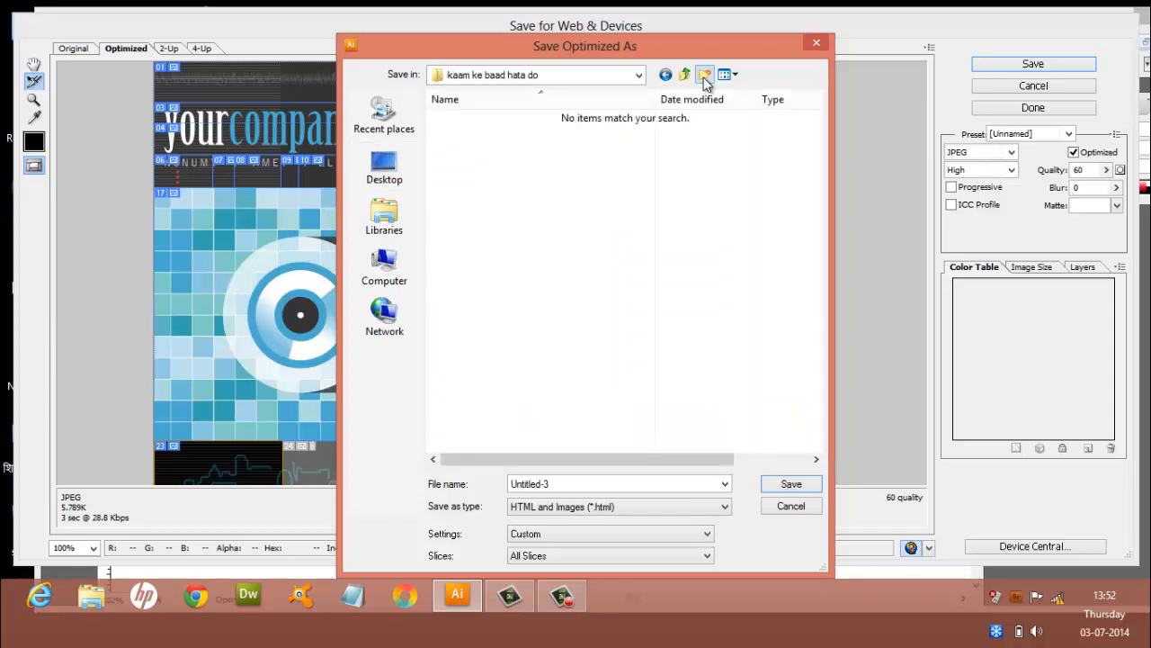
pyautogui.doubleClick(621, 484)
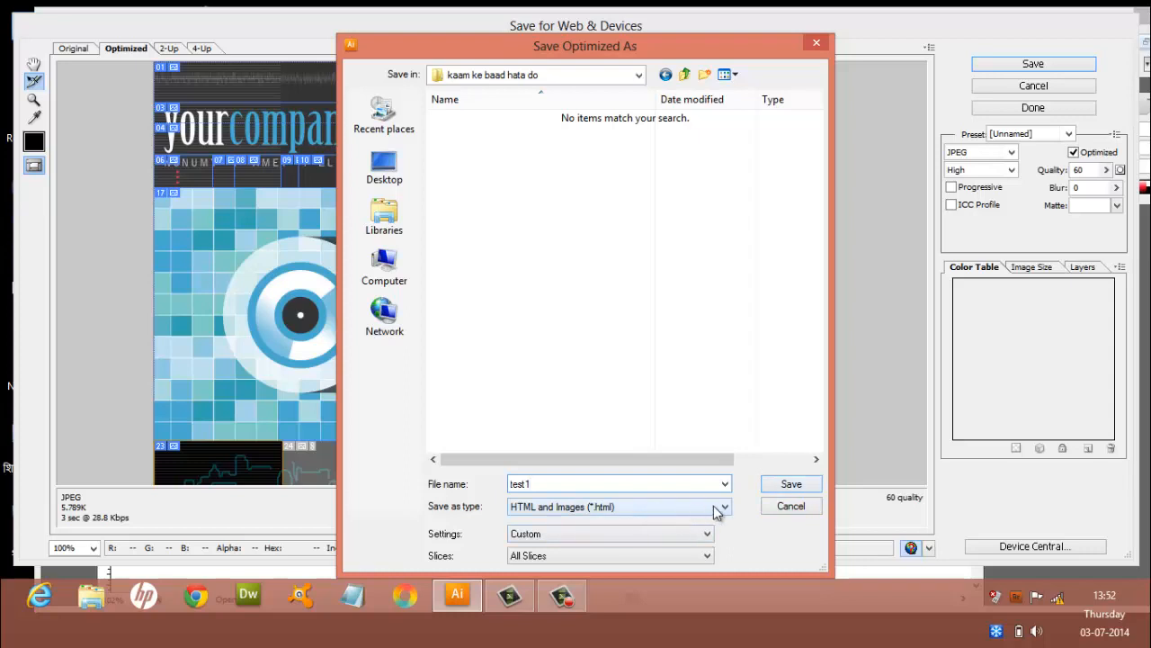
pyautogui.click(806, 491)
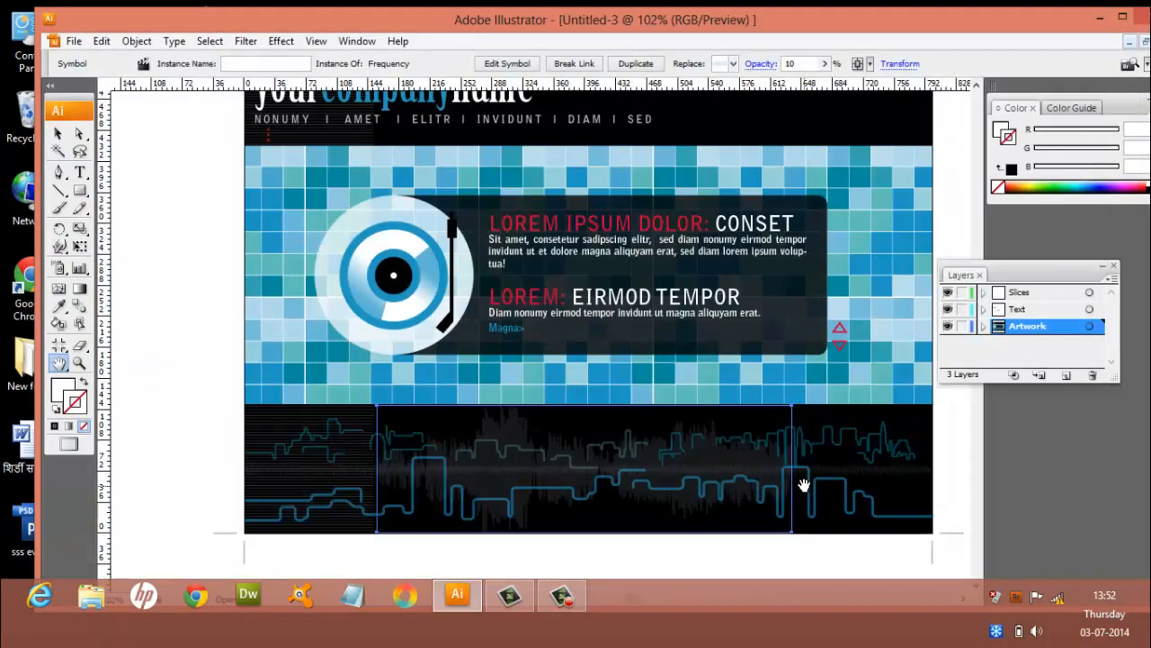
# Step: Switch to the desktop and examine the exported slice images in the images folder inside kaam ke baad hata do
pyautogui.press('super+d')
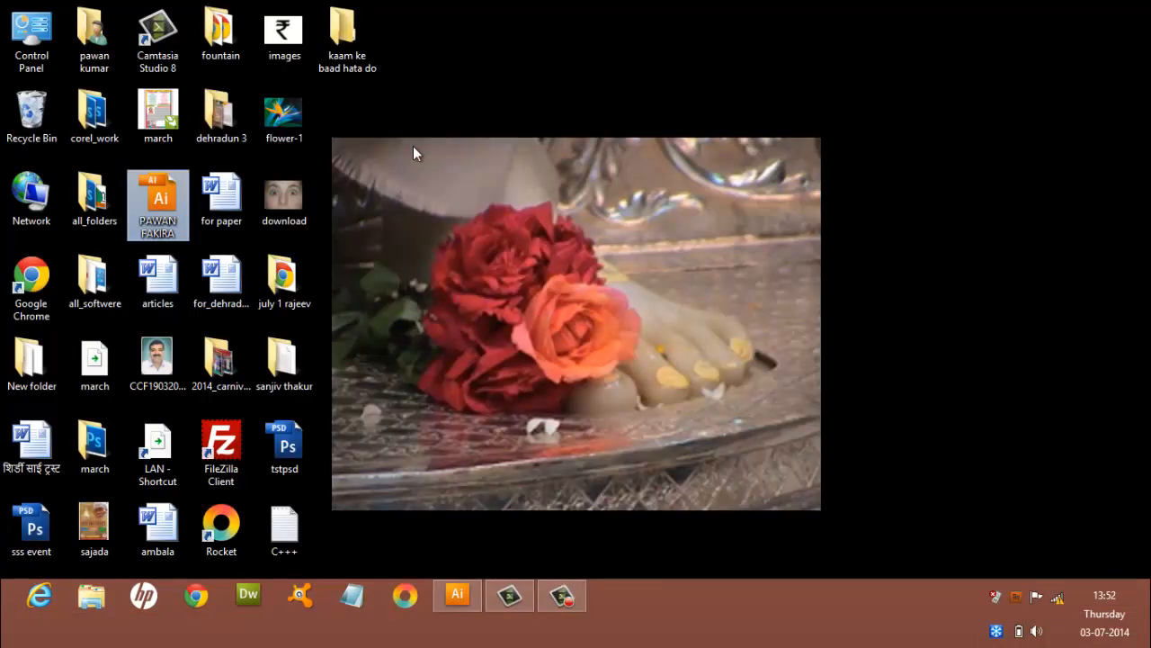
pyautogui.doubleClick(347, 41)
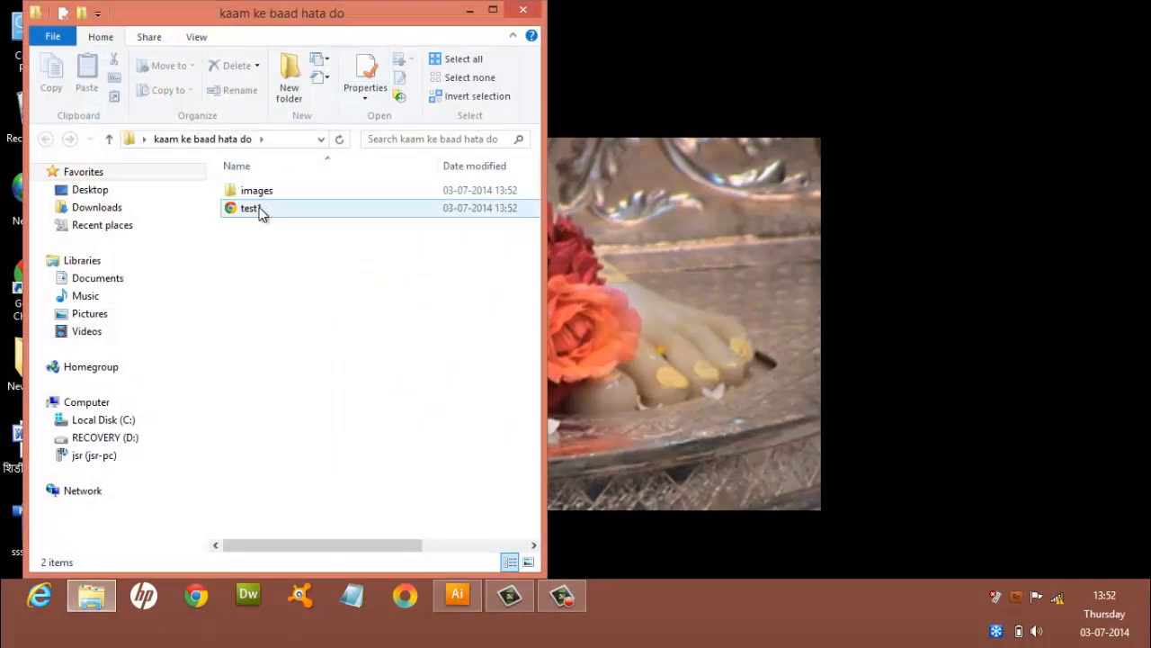
pyautogui.doubleClick(274, 193)
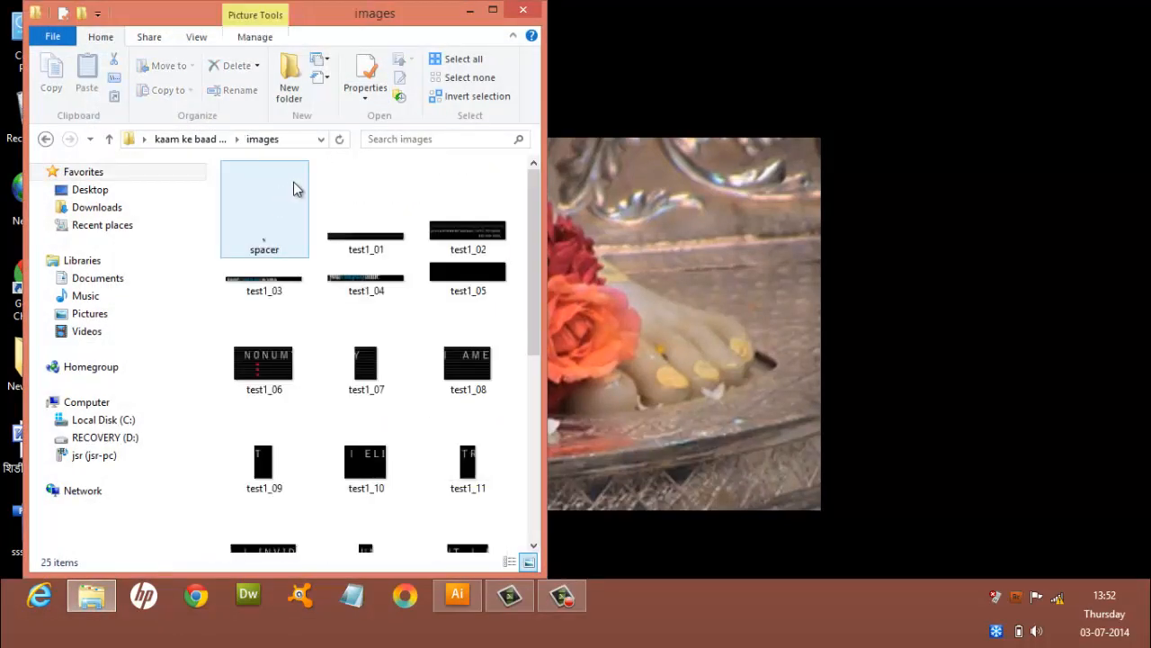
pyautogui.click(492, 18)
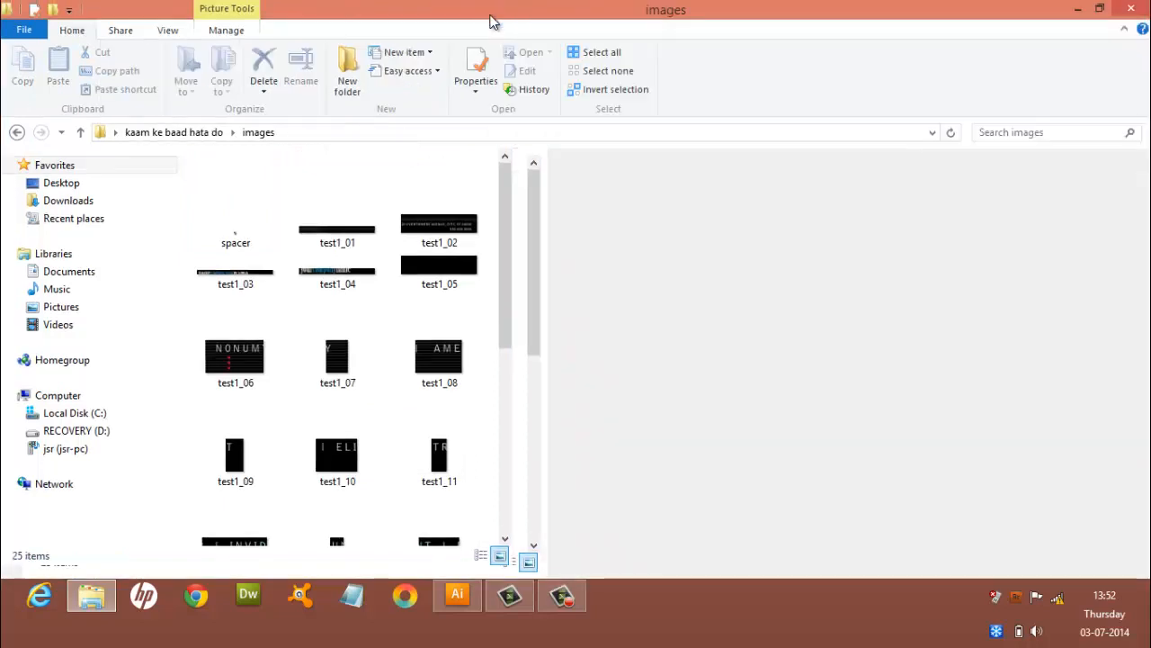
pyautogui.click(707, 397)
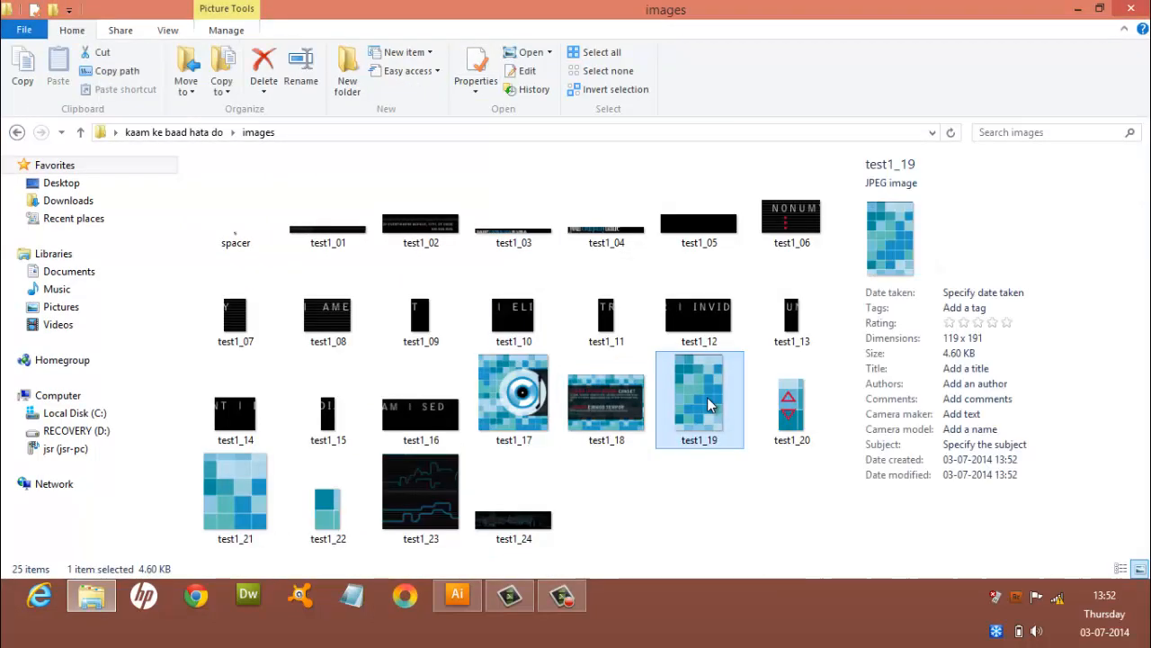
pyautogui.click(781, 411)
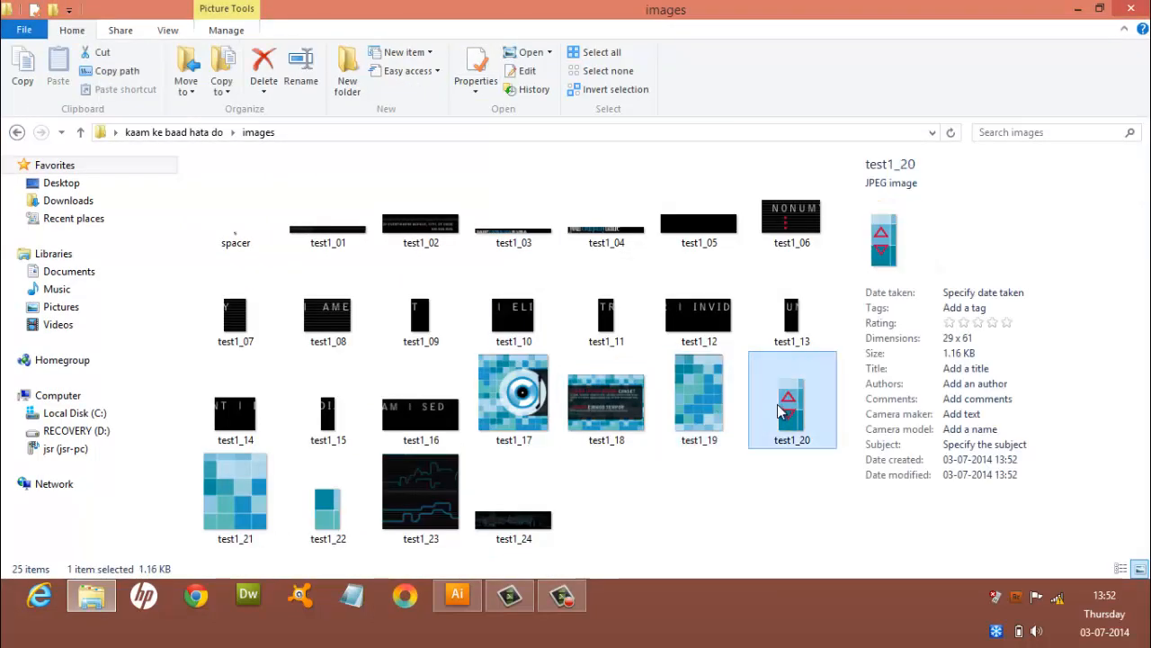
pyautogui.click(537, 405)
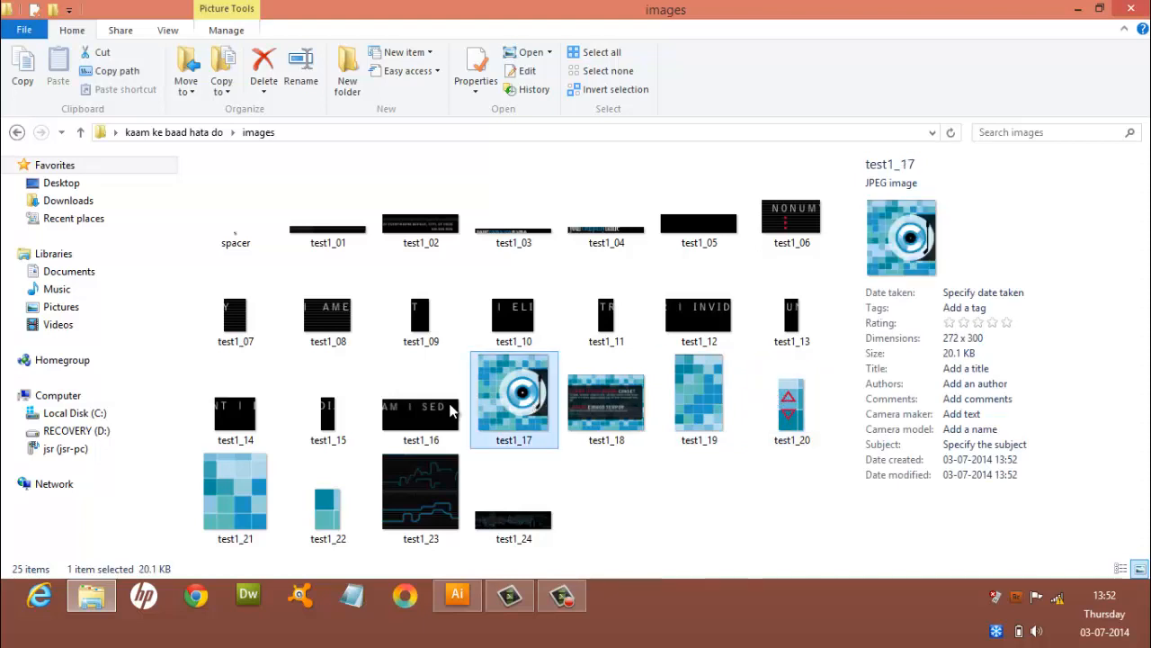
pyautogui.click(420, 411)
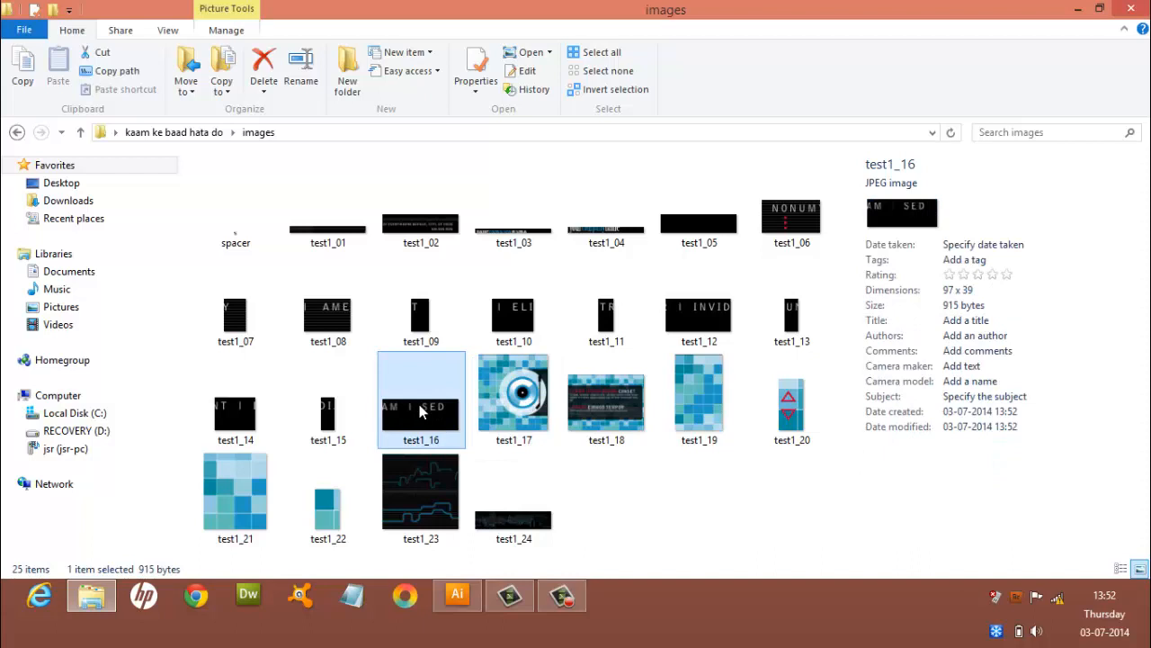
# Step: Open the exported test1 page in the browser and view its page source
pyautogui.press('BackSpace')
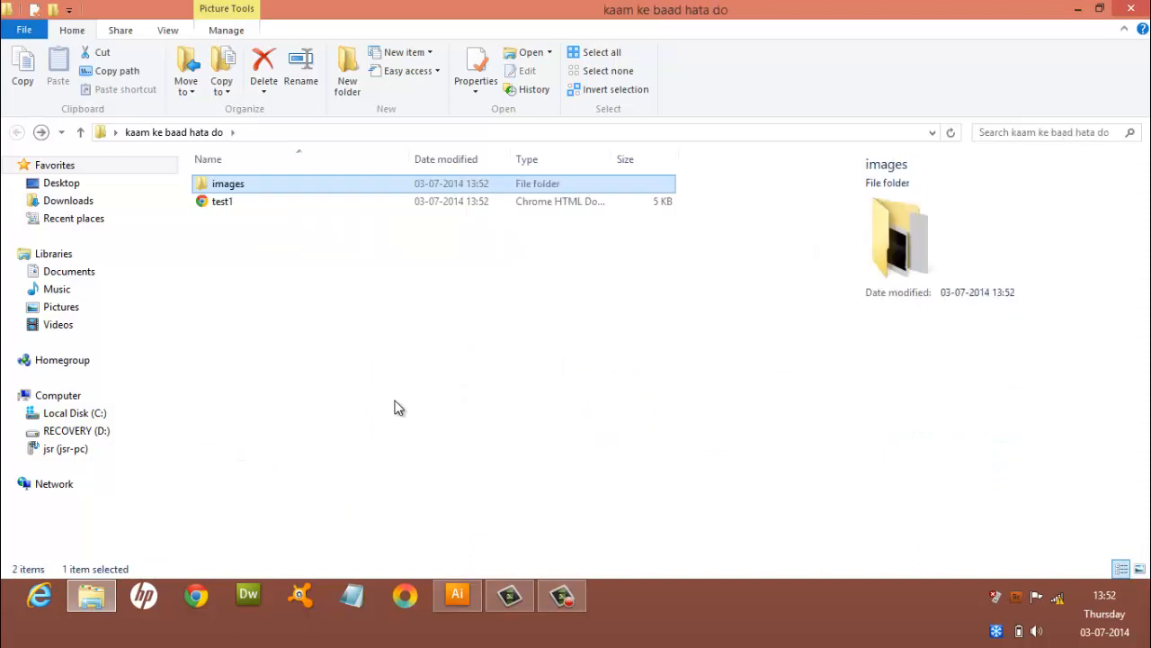
pyautogui.click(228, 203)
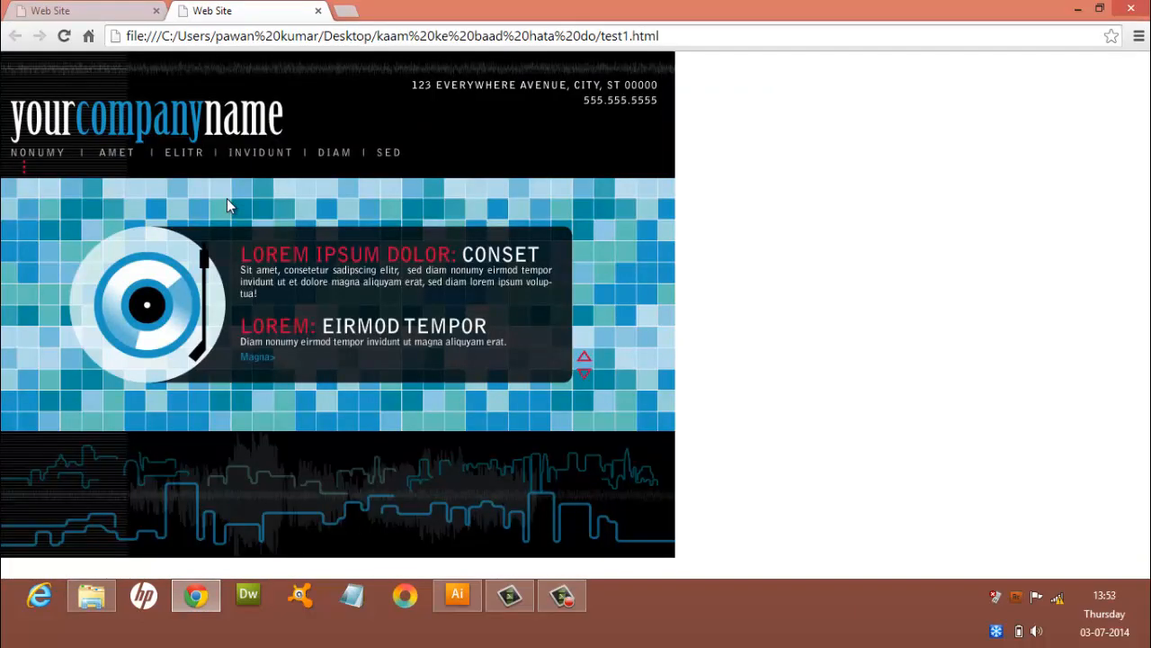
pyautogui.rightClick(880, 230)
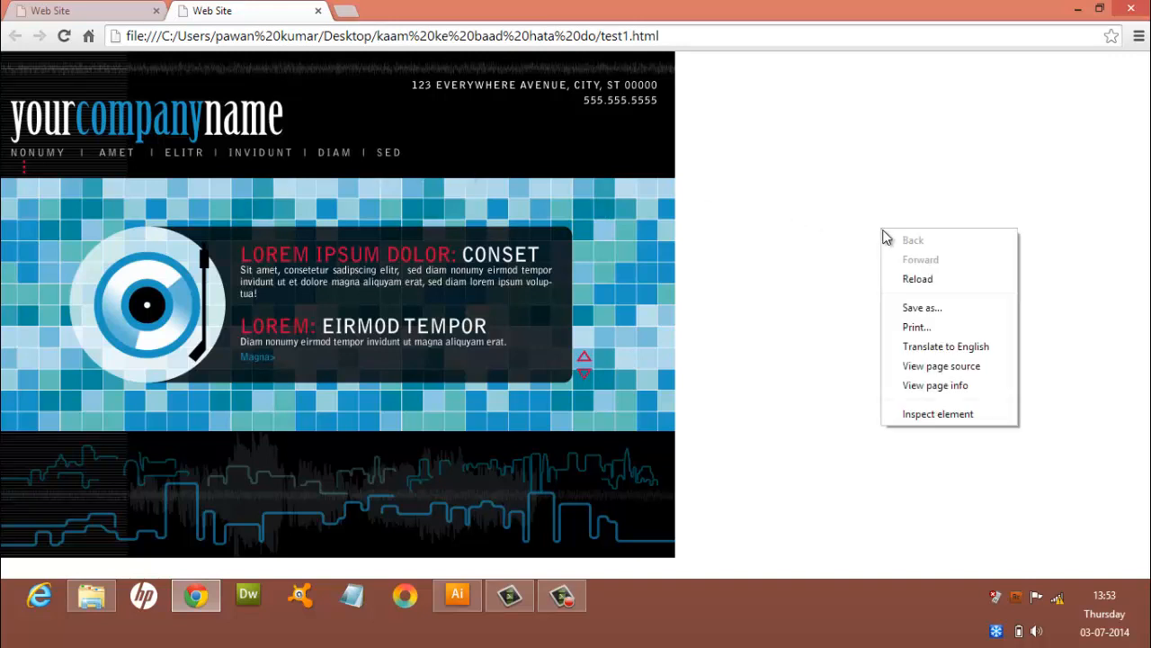
pyautogui.click(935, 367)
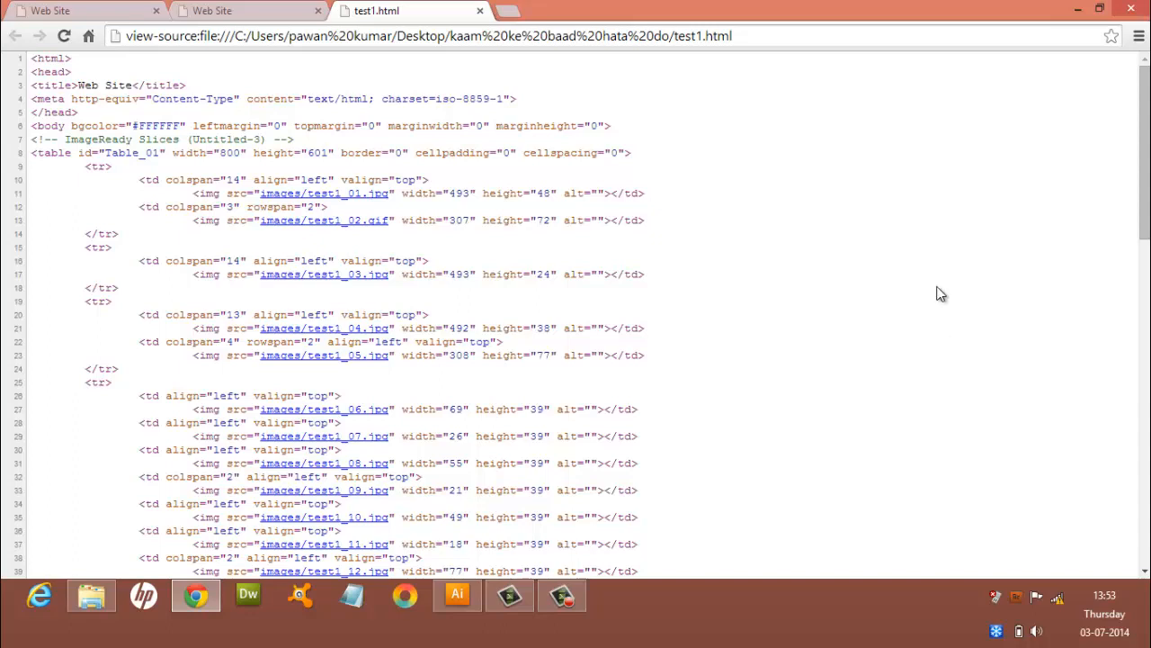
# Step: Check the rendered Web Site page in the browser, and open the exported test1 file from its folder in Adobe Dreamweaver CS3
pyautogui.click(268, 12)
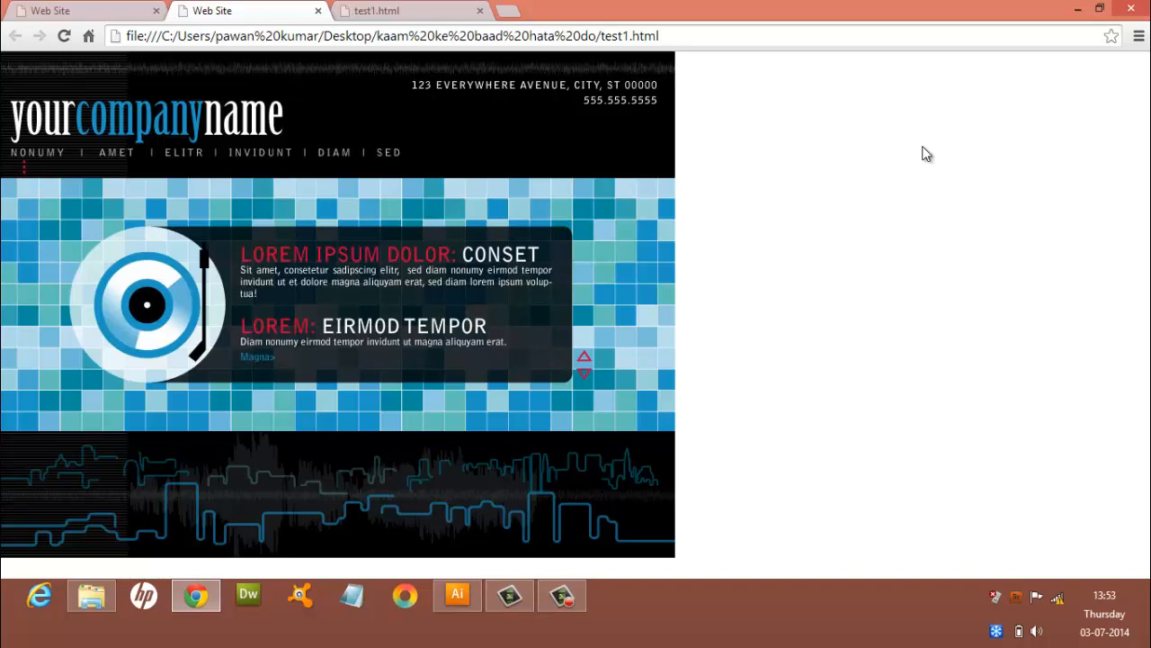
pyautogui.click(455, 601)
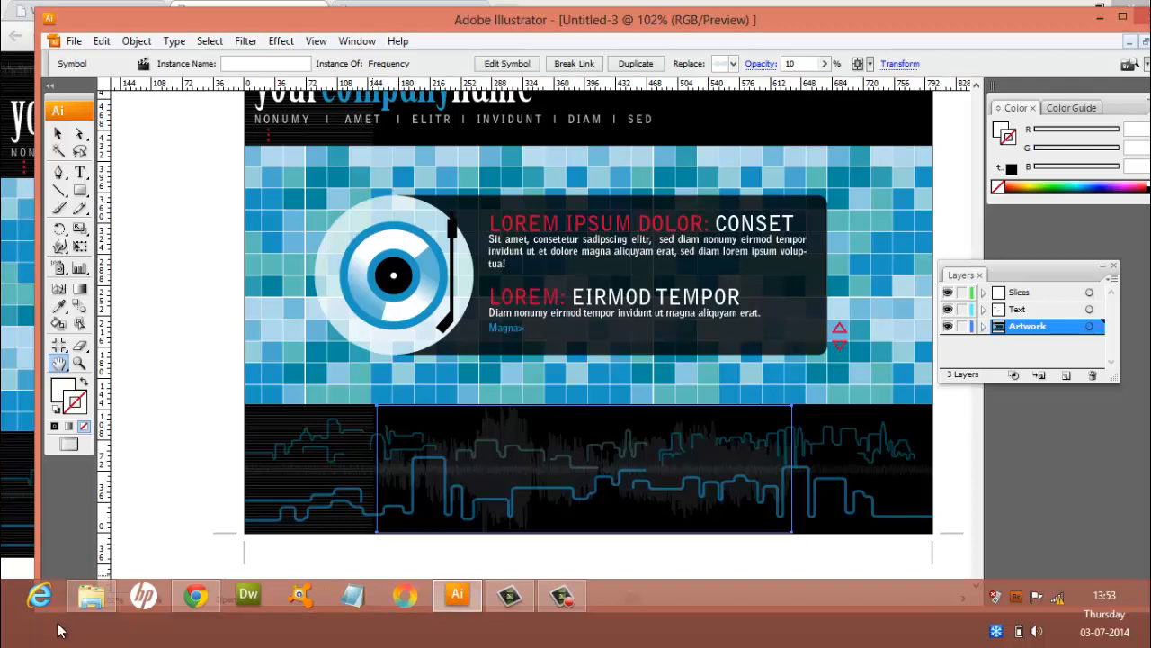
pyautogui.click(90, 595)
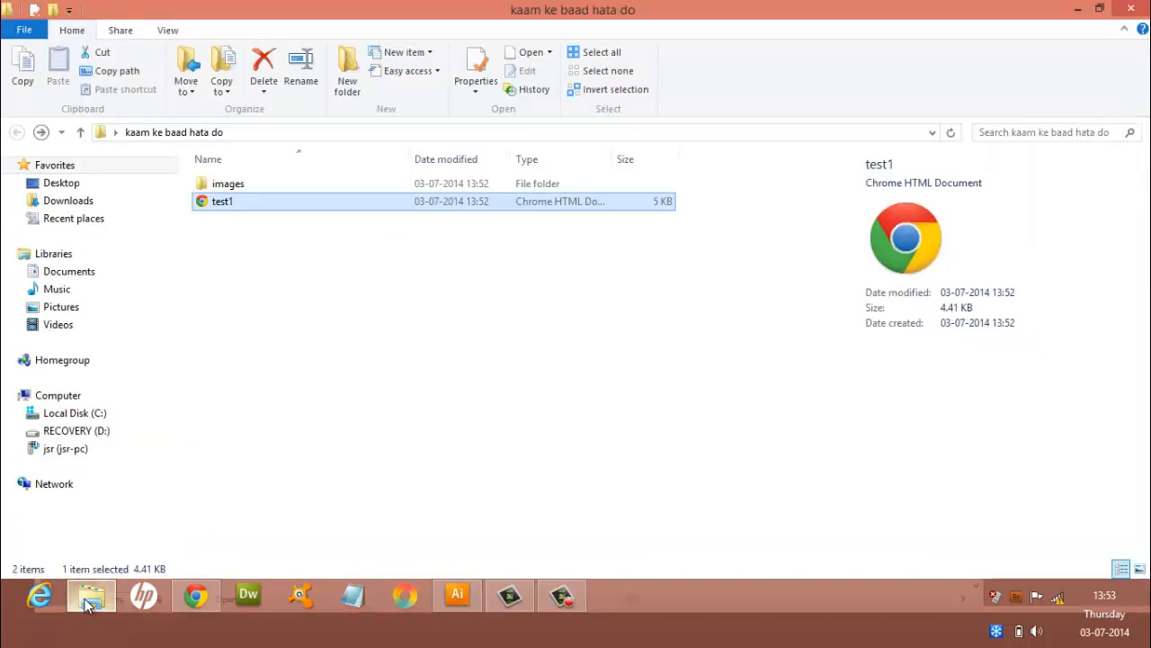
pyautogui.rightClick(258, 205)
pyautogui.moveTo(308, 235)
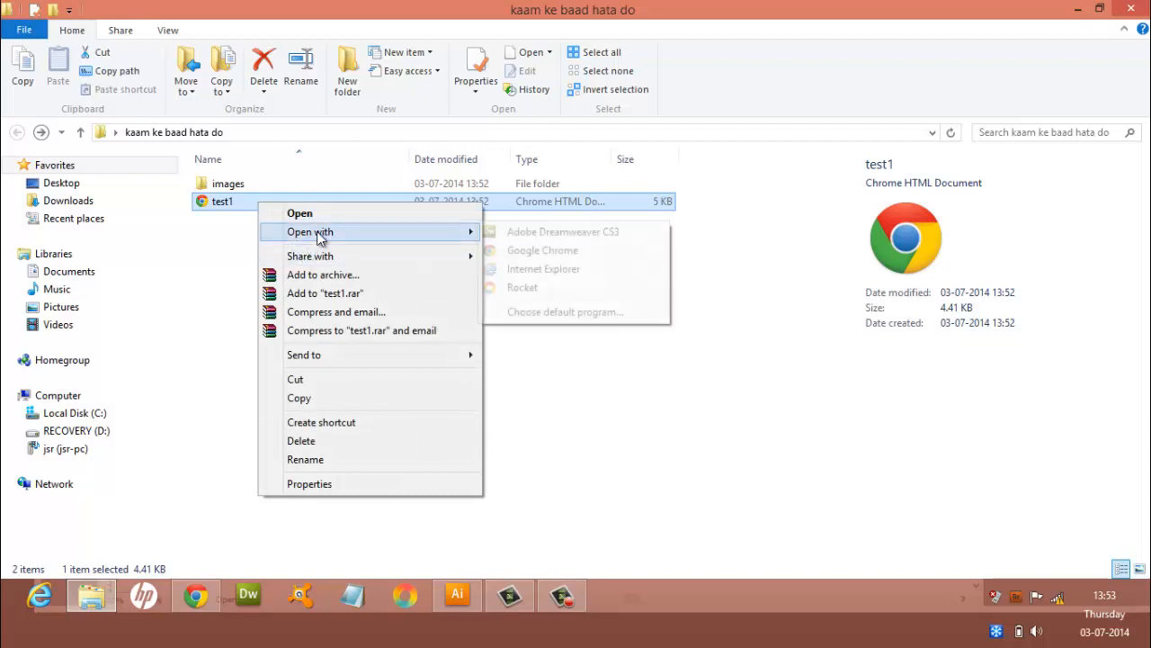
pyautogui.click(526, 232)
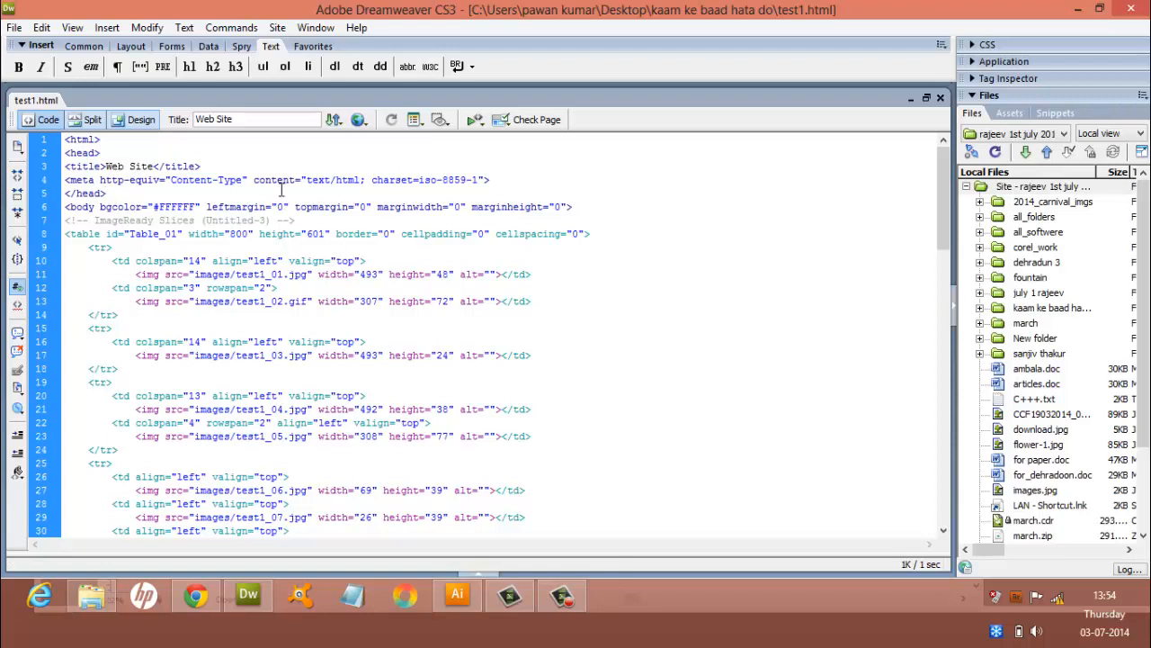
# Step: Insert a <center> tag on a new line above the body tag in test1.html and save the file
pyautogui.press('Return')
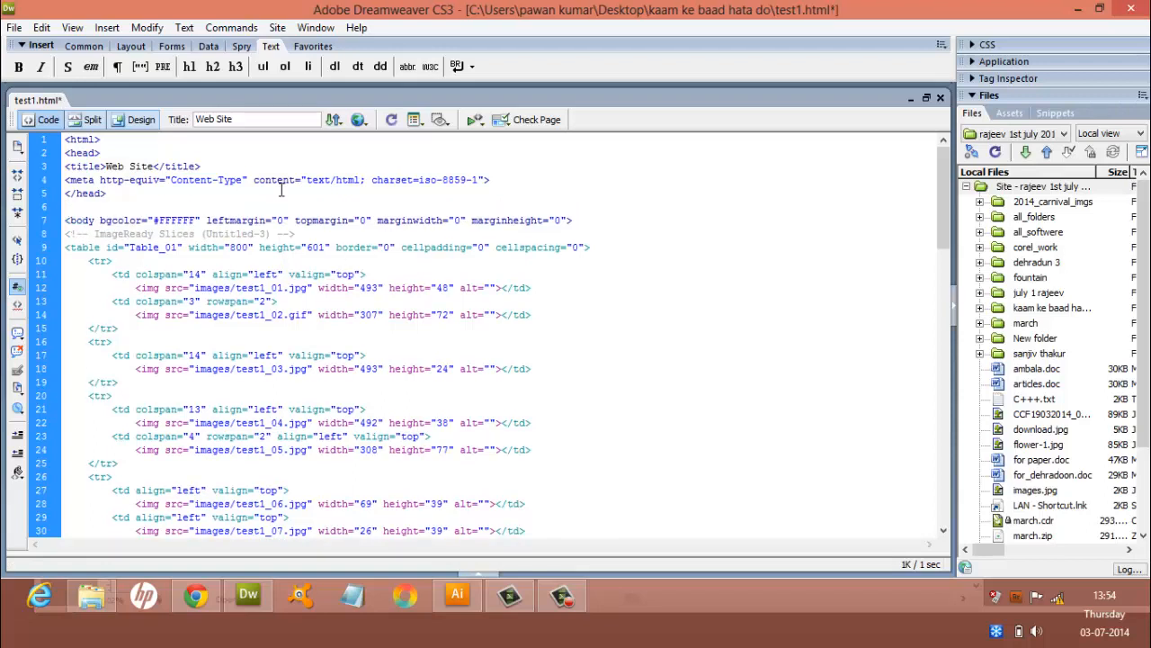
pyautogui.write('<center')
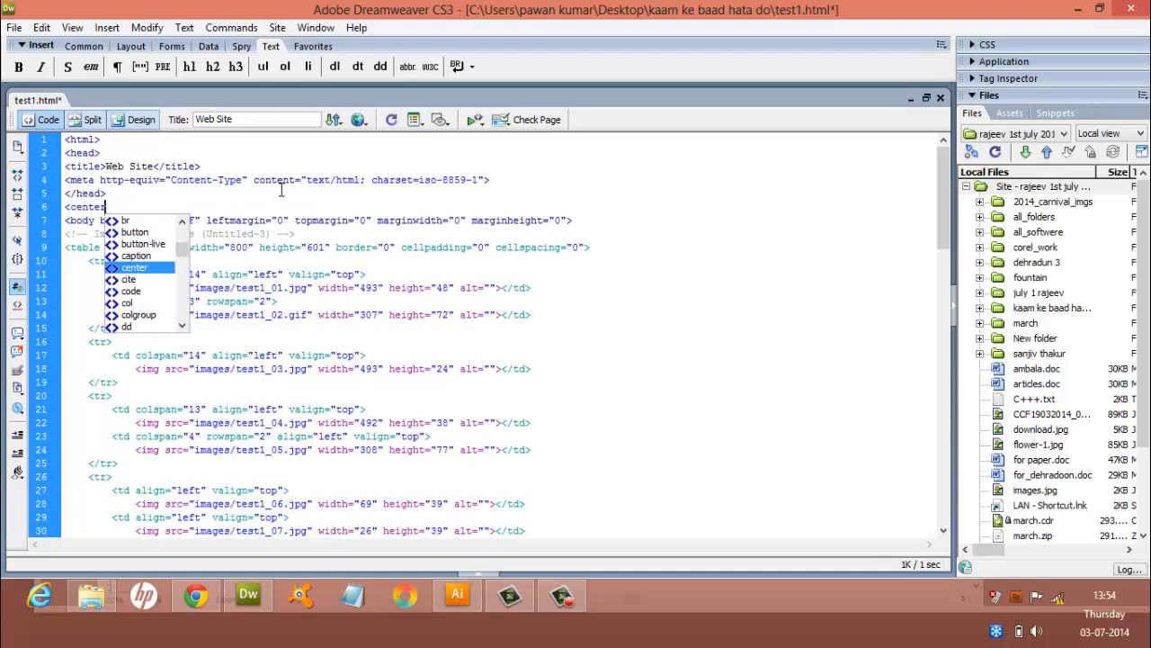
pyautogui.write('>')
pyautogui.hotkey('ctrl', 's')
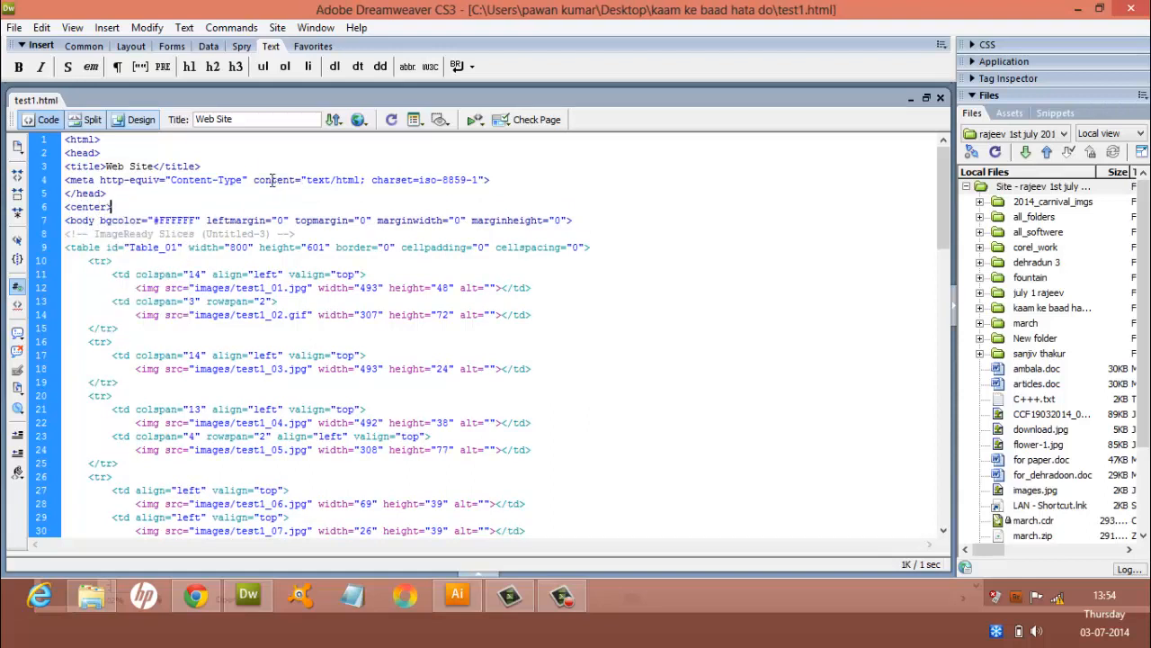
# Step: Preview the edited test1 page in the browser and return to its code
pyautogui.click(368, 120)
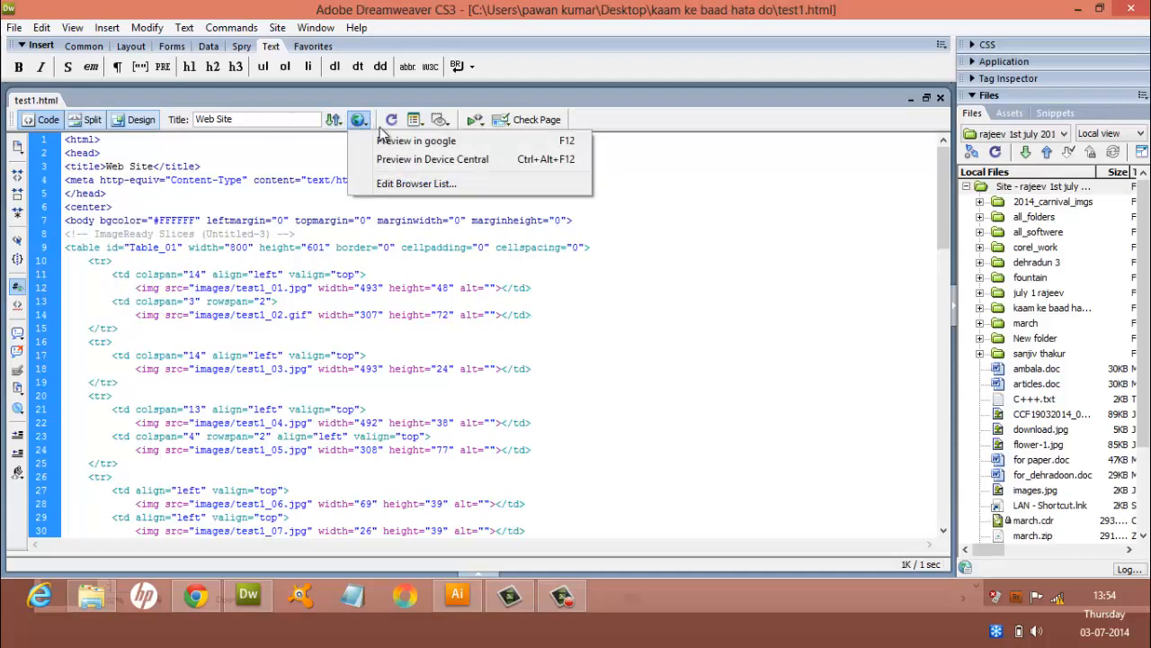
pyautogui.click(385, 143)
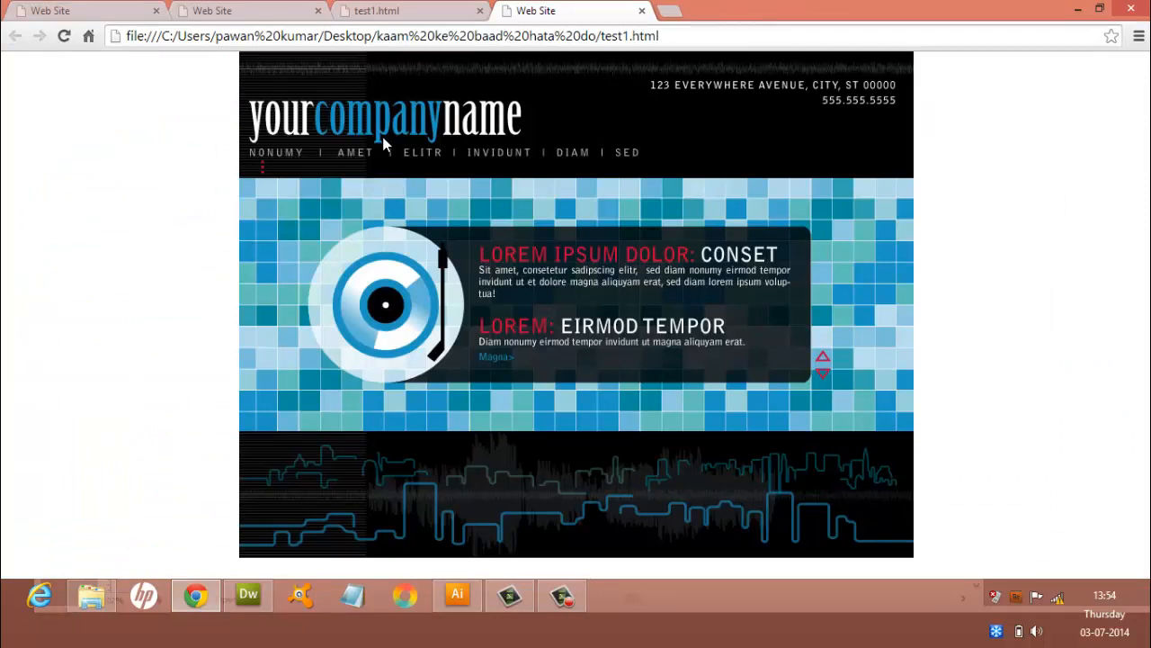
pyautogui.hotkey('alt', 'Tab')
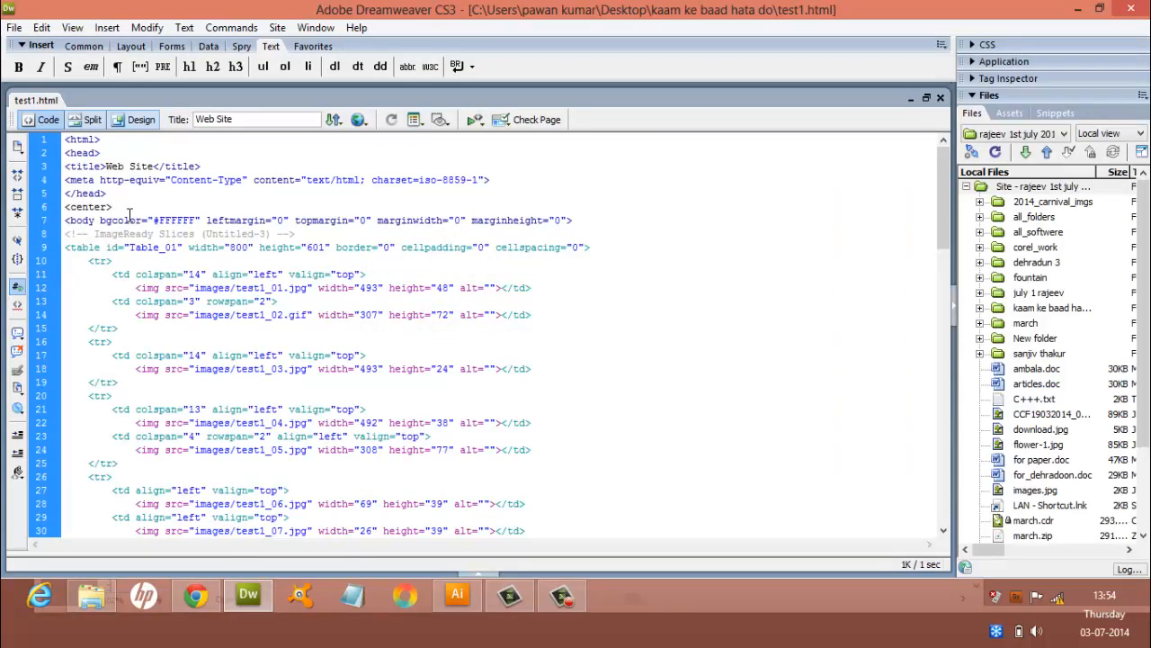
# Step: Switch to Illustrator and create a blank RGB document 1920 px wide and 768 px high
pyautogui.click(454, 595)
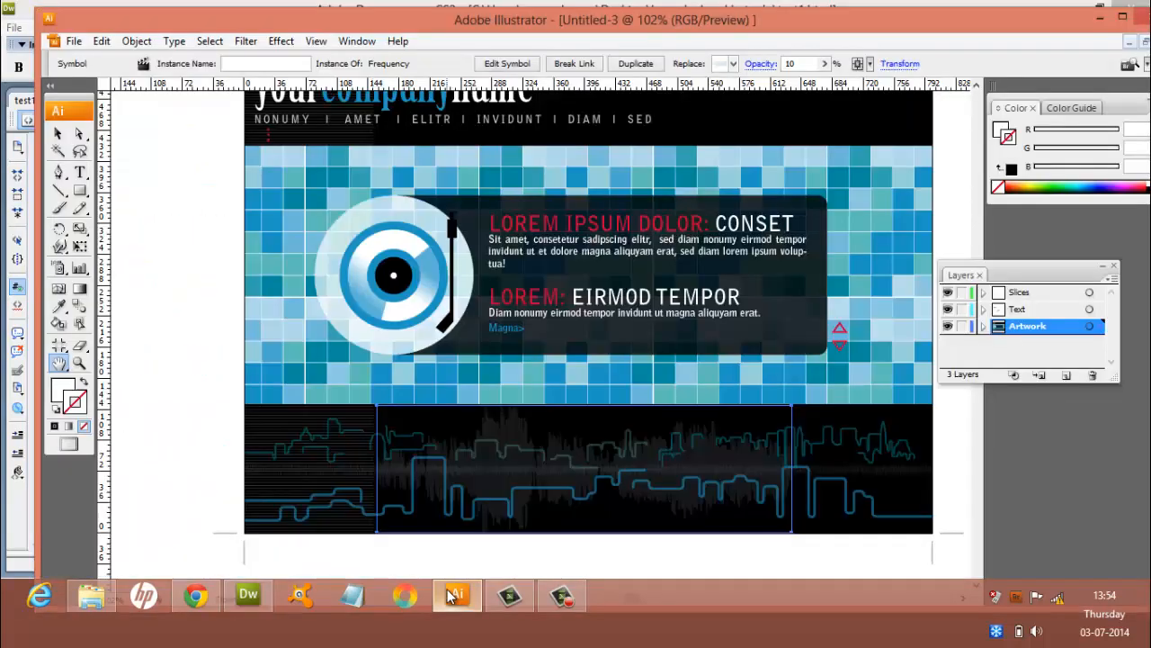
pyautogui.hotkey('ctrl', 'n')
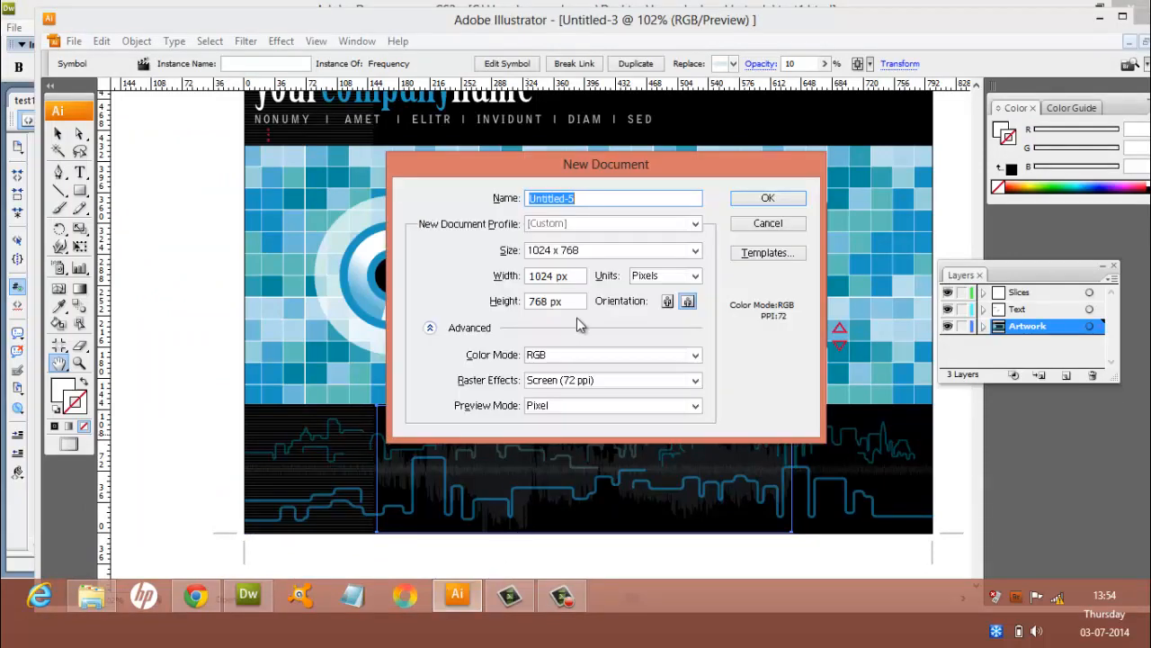
pyautogui.click(633, 259)
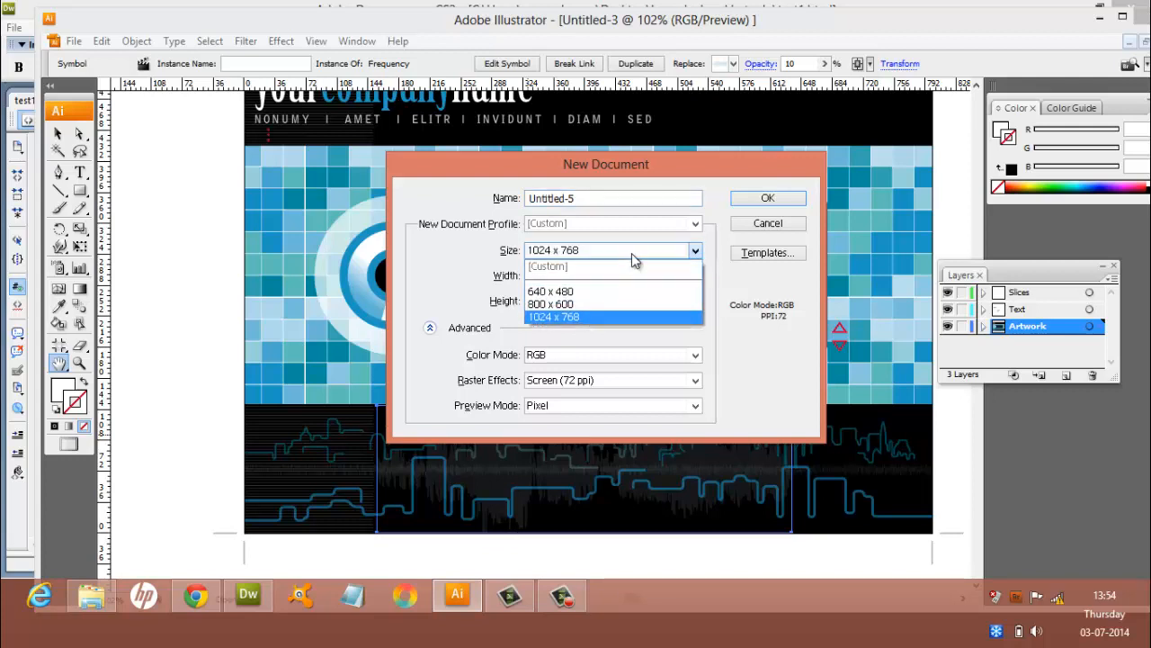
pyautogui.click(632, 256)
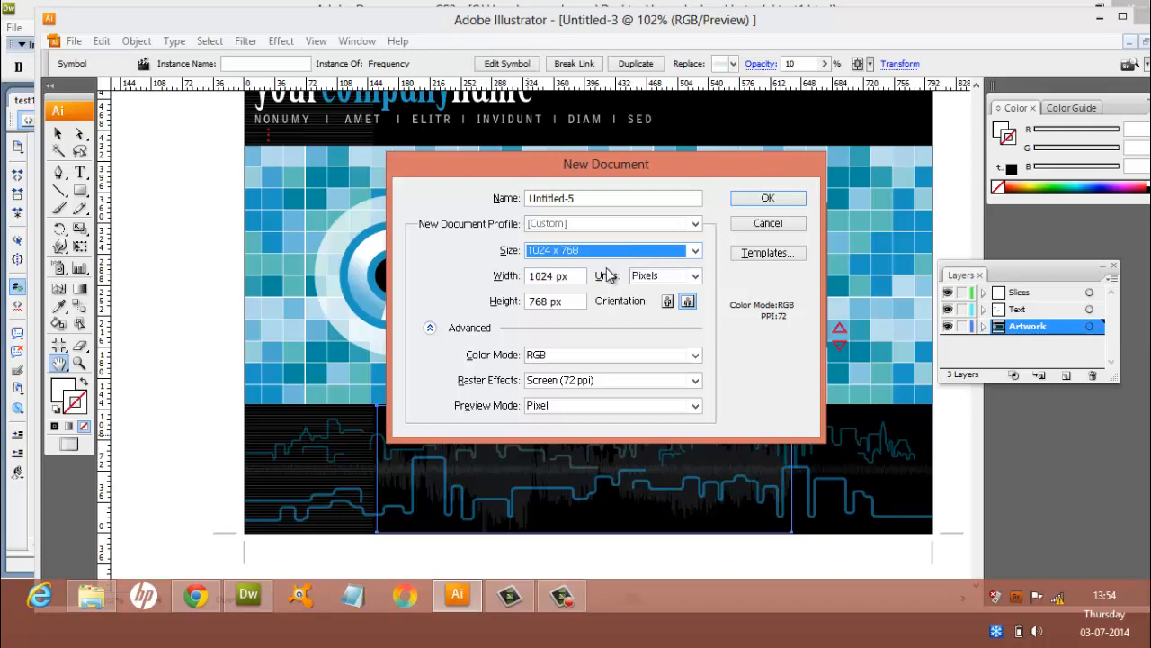
pyautogui.doubleClick(557, 274)
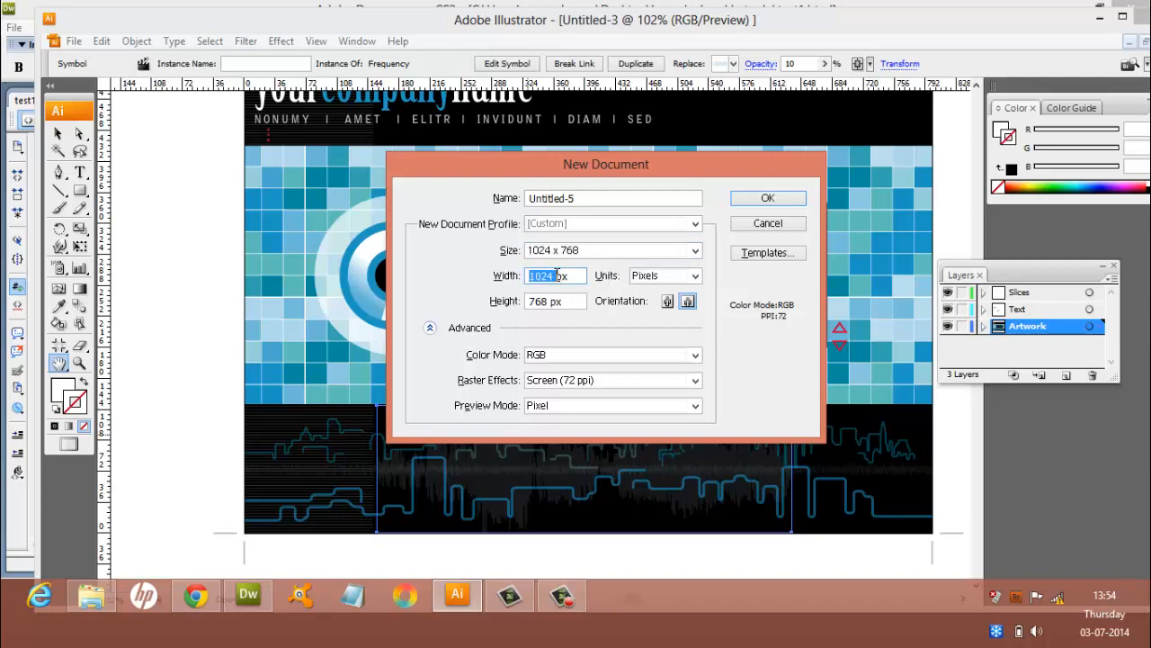
pyautogui.write('192')
pyautogui.click(797, 206)
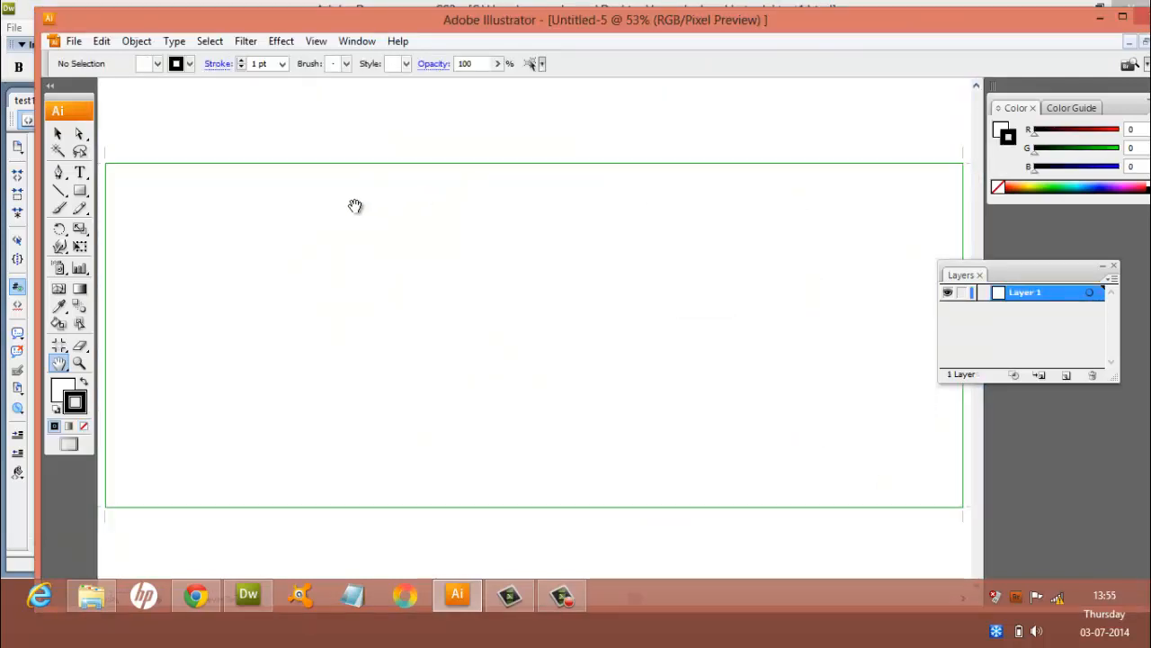
# Step: Place a 100 by 100 px rounded rectangle with a 7.2 px corner radius near the artboard's upper left corner
pyautogui.click(80, 191)
pyautogui.moveTo(98, 193); pyautogui.dragTo(112, 217)
pyautogui.click(112, 219)
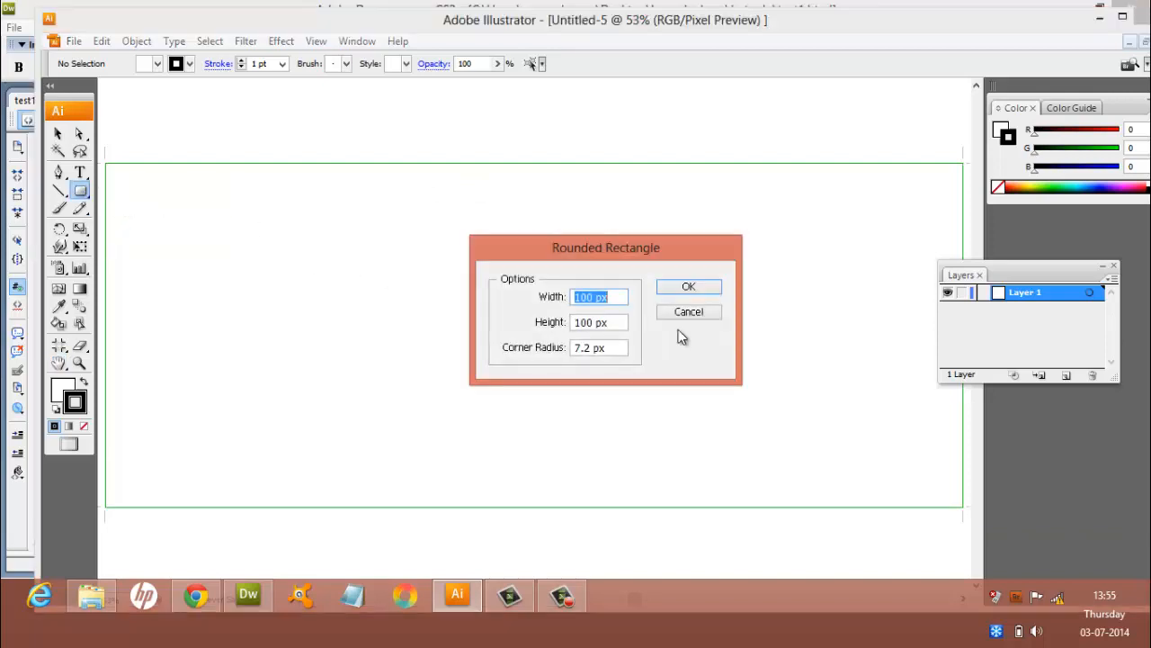
pyautogui.click(689, 287)
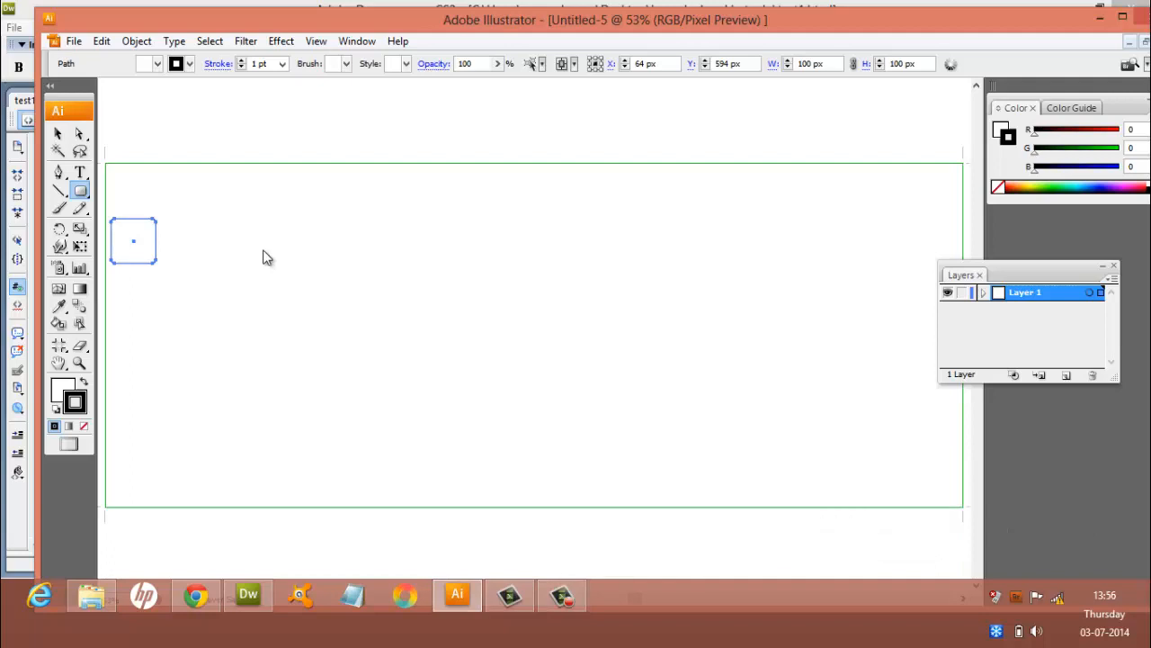
# Step: Draw a rounded rectangle banner about 1881 by 85 px across the top of the artboard
pyautogui.press('super+c')
pyautogui.click(163, 270)
pyautogui.moveTo(116, 171)
pyautogui.mouseDown()
pyautogui.moveTo(138, 185)
pyautogui.moveTo(491, 206)
pyautogui.moveTo(956, 209)
pyautogui.mouseUp()
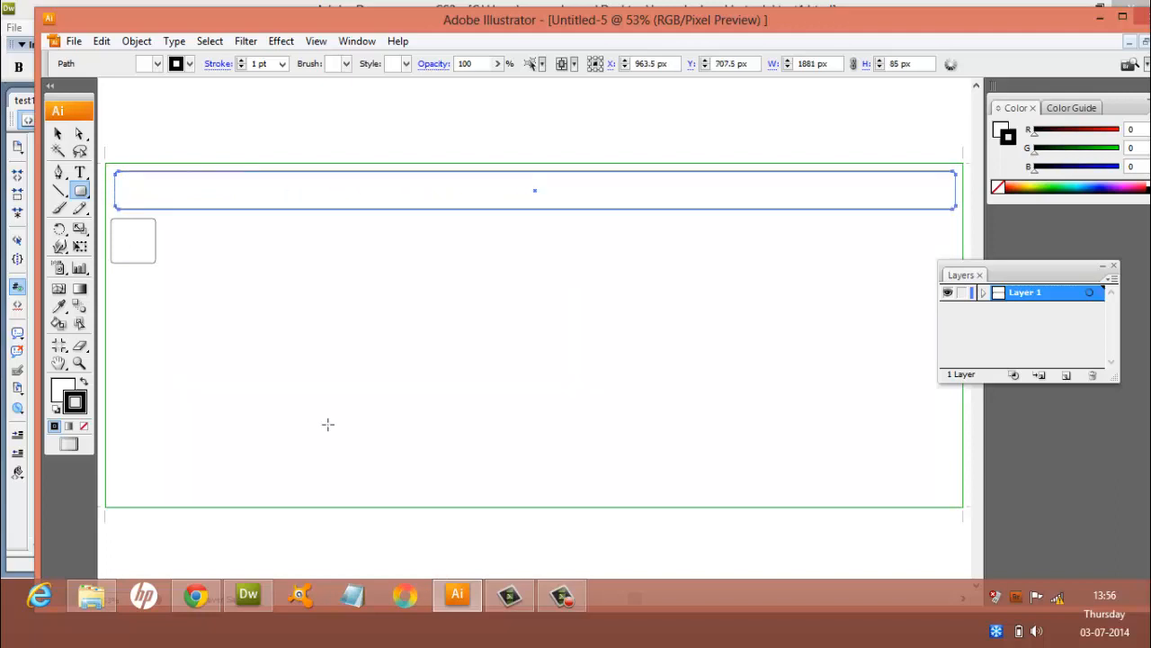
# Step: Set the banner's stroke colour to CC0000 and its fill colour to FF0000
pyautogui.doubleClick(79, 407)
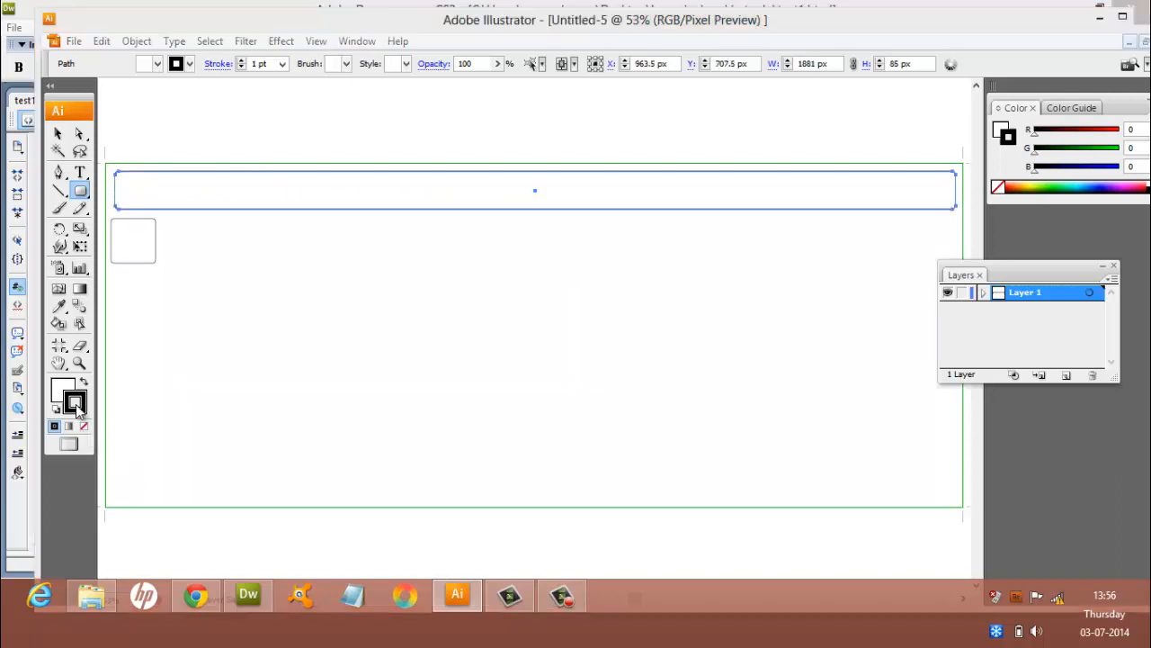
pyautogui.click(588, 266)
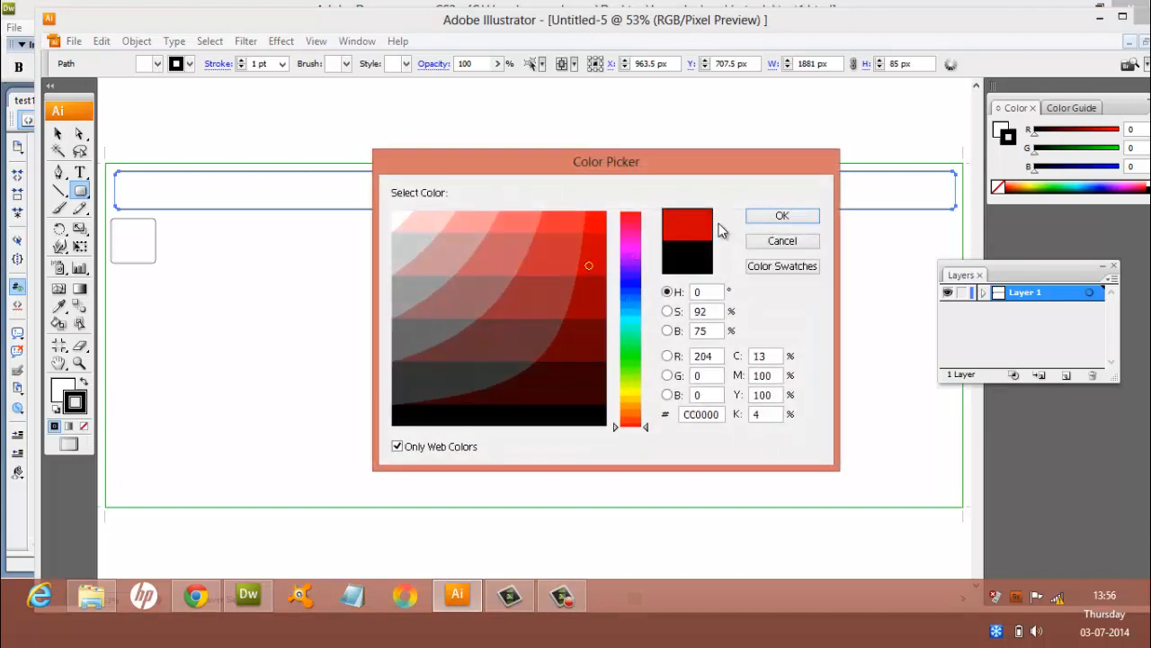
pyautogui.click(788, 216)
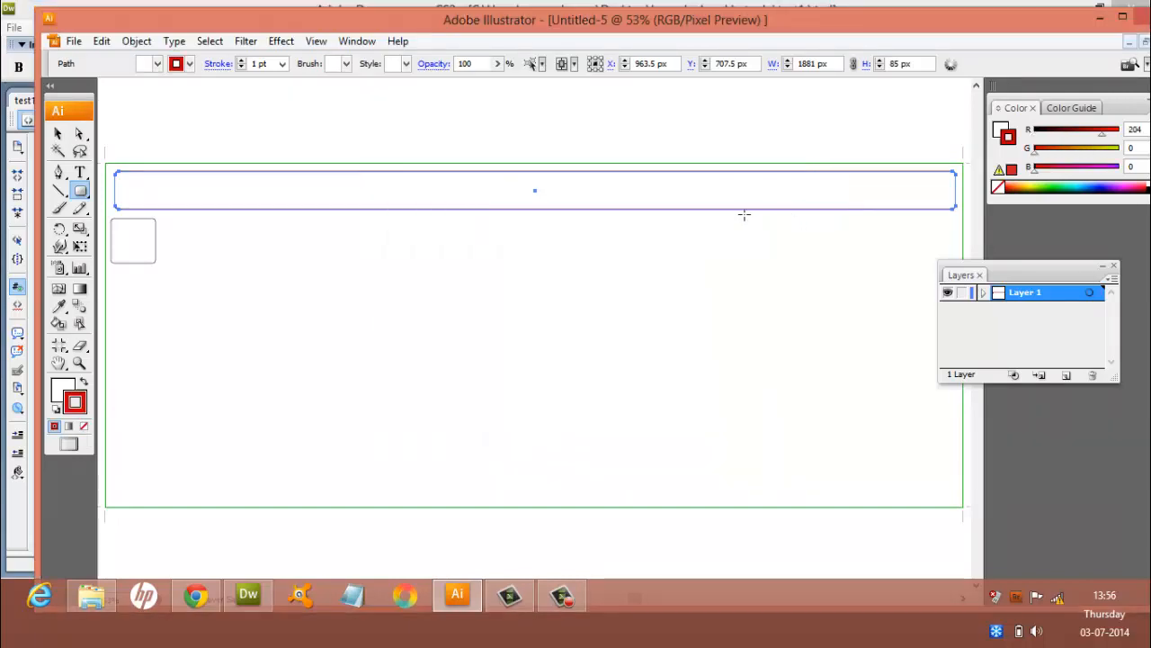
pyautogui.click(62, 389)
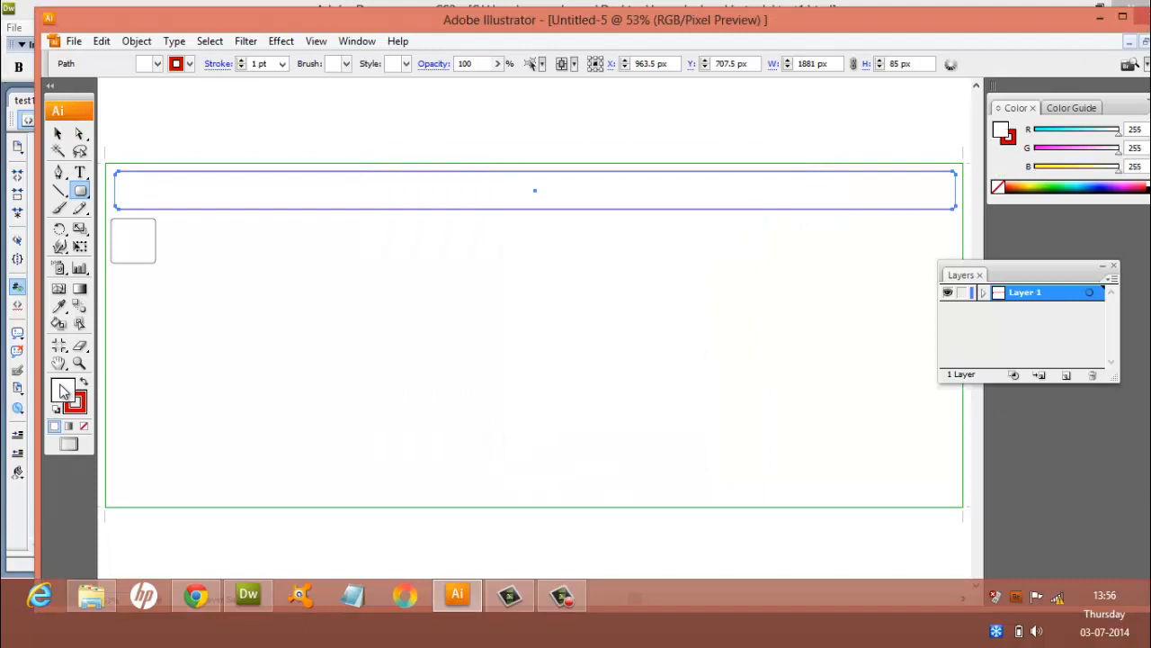
pyautogui.doubleClick(63, 389)
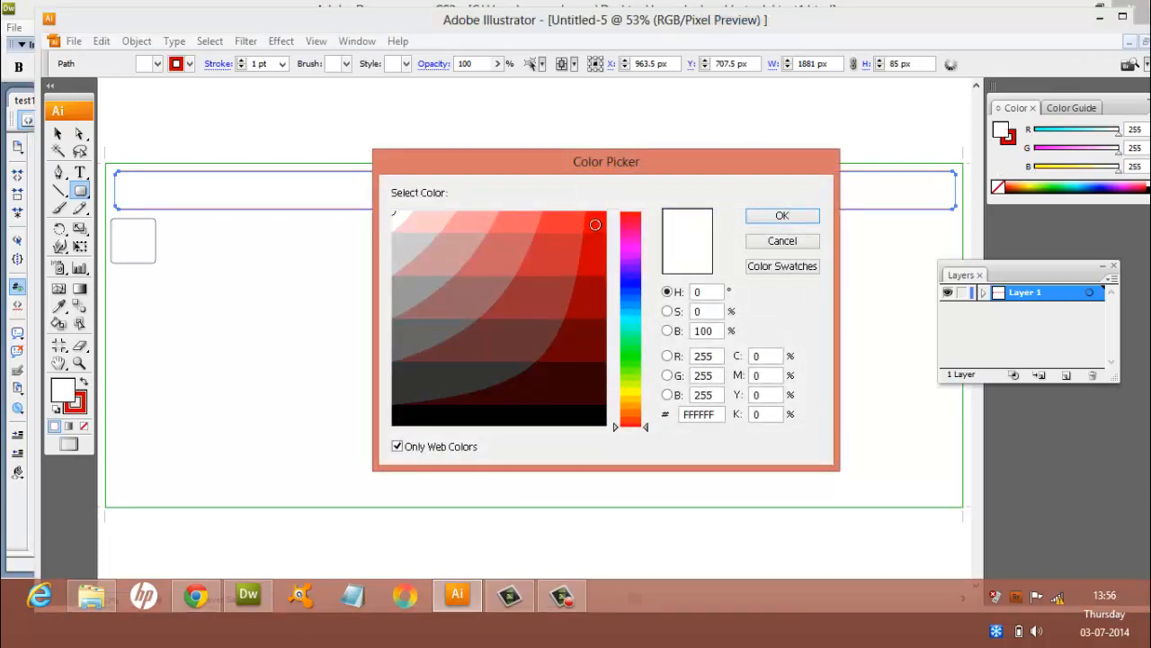
pyautogui.click(593, 226)
pyautogui.click(804, 216)
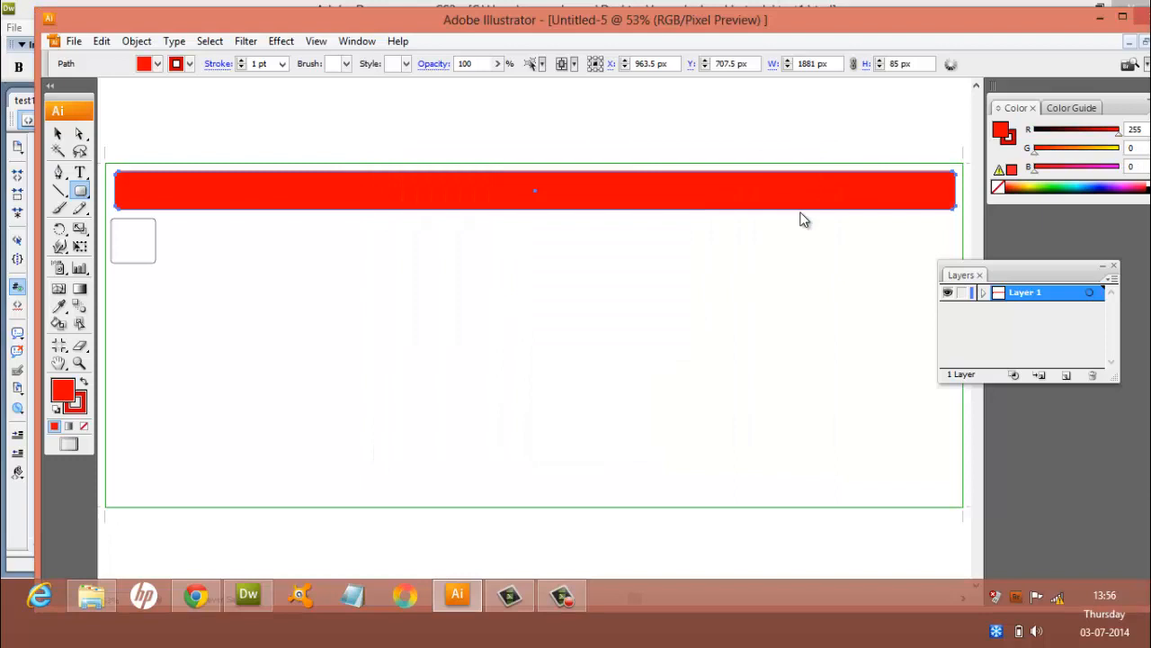
# Step: Nudge the red banner up until it sits just below the artboard's top edge
pyautogui.press('Up')
pyautogui.press('Up')
pyautogui.press('Up')
pyautogui.press('Up')
pyautogui.press('Up')
pyautogui.press('Up')
pyautogui.press('Up')
pyautogui.press('Up')
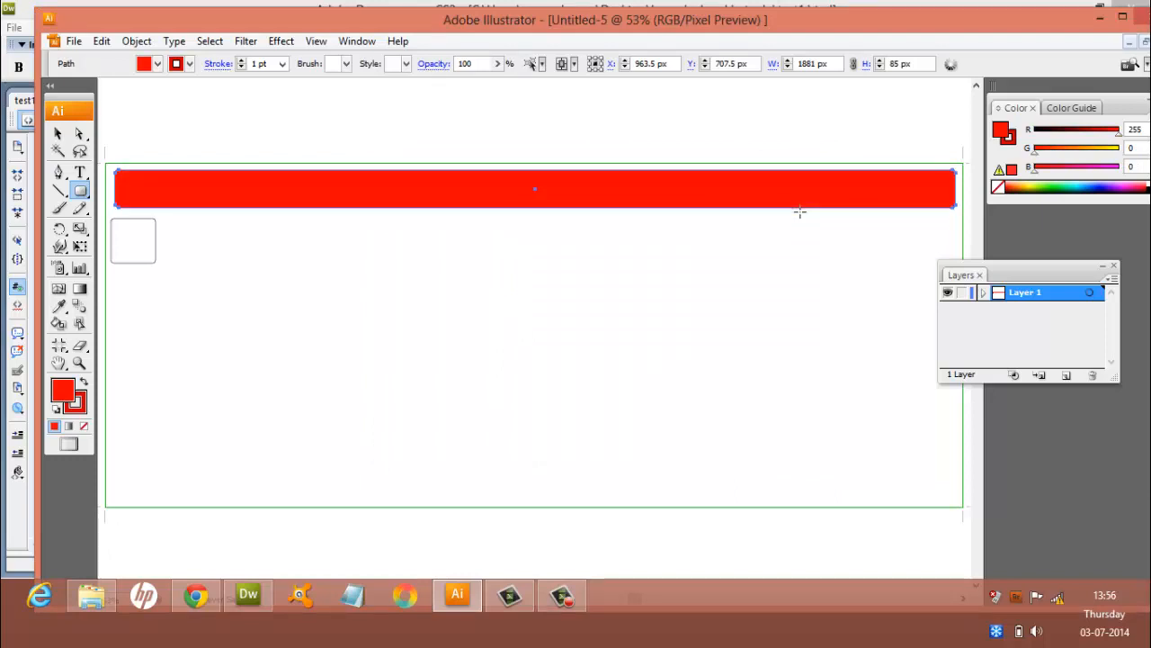
pyautogui.press('Up')
pyautogui.press('Up')
pyautogui.press('Up')
pyautogui.press('Up')
pyautogui.press('Up')
pyautogui.press('Up')
pyautogui.press('Up')
pyautogui.press('Up')
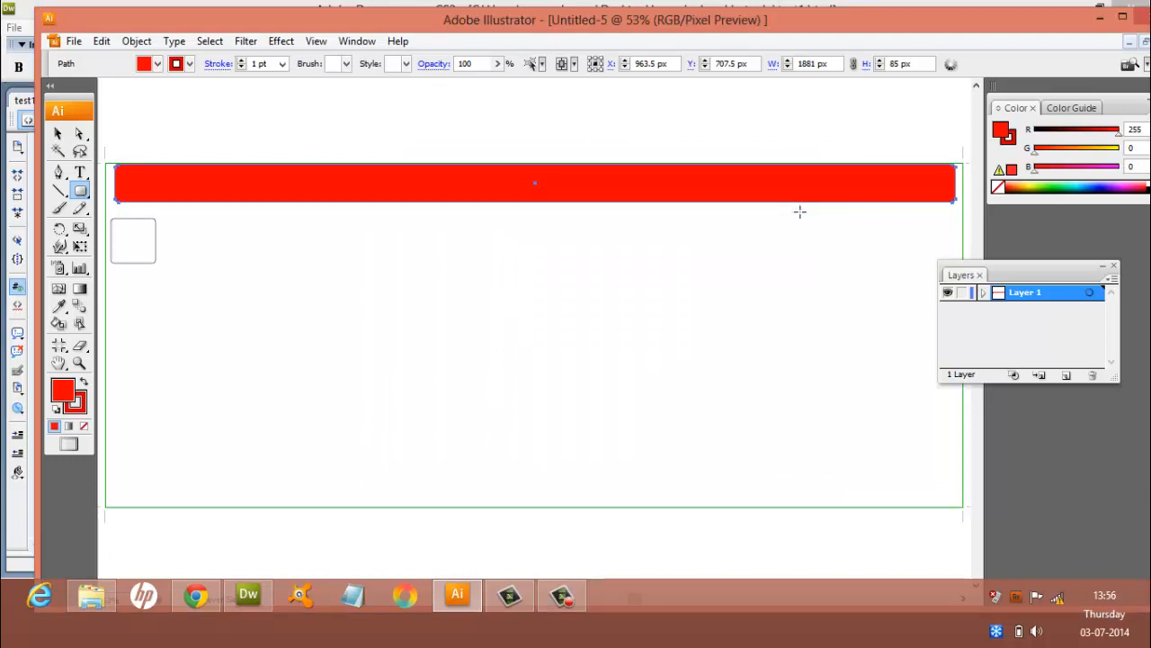
pyautogui.click(744, 293)
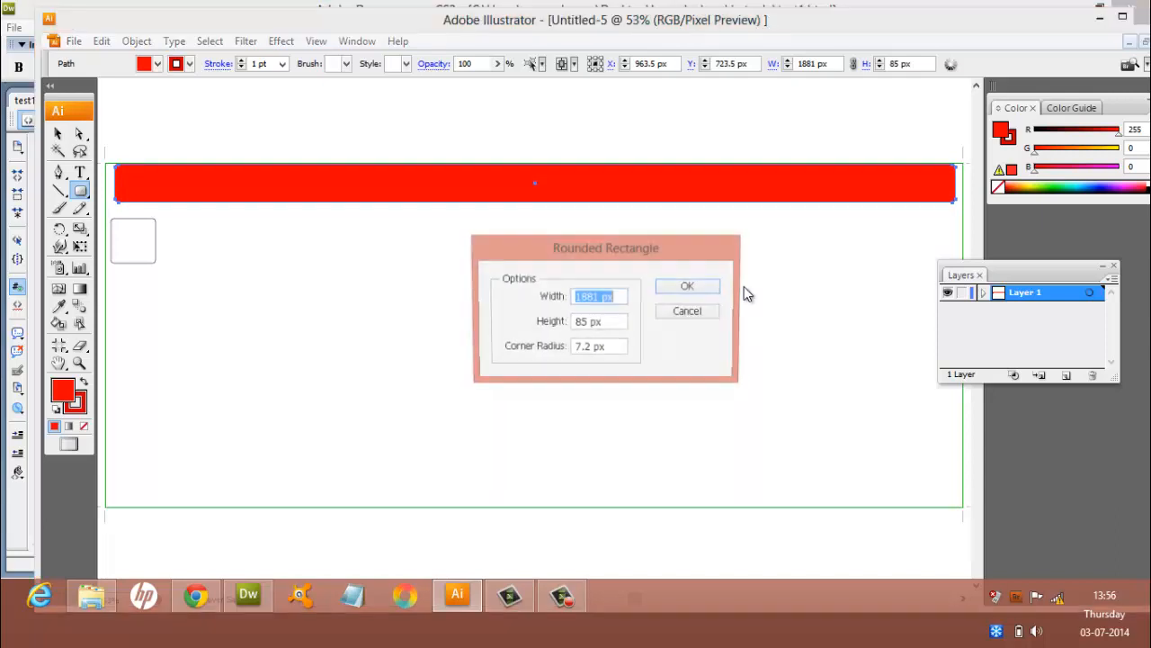
pyautogui.click(686, 315)
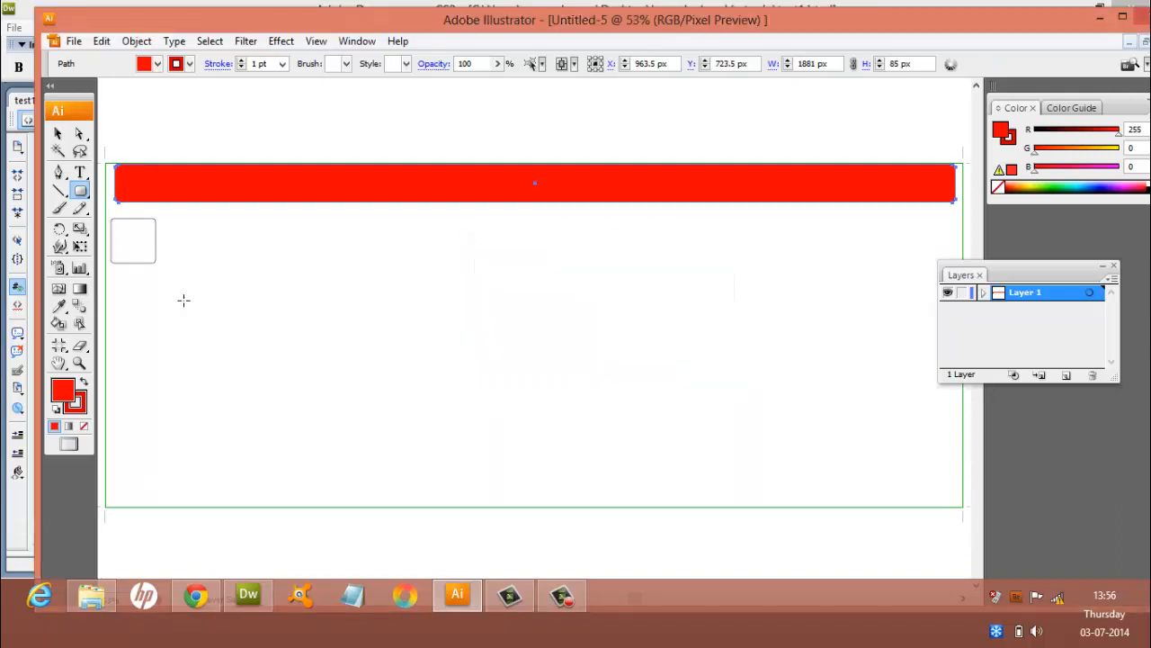
# Step: Draw a tall rounded rectangle about 385 by 585 px below the banner, along the artboard's right side
pyautogui.click(83, 199)
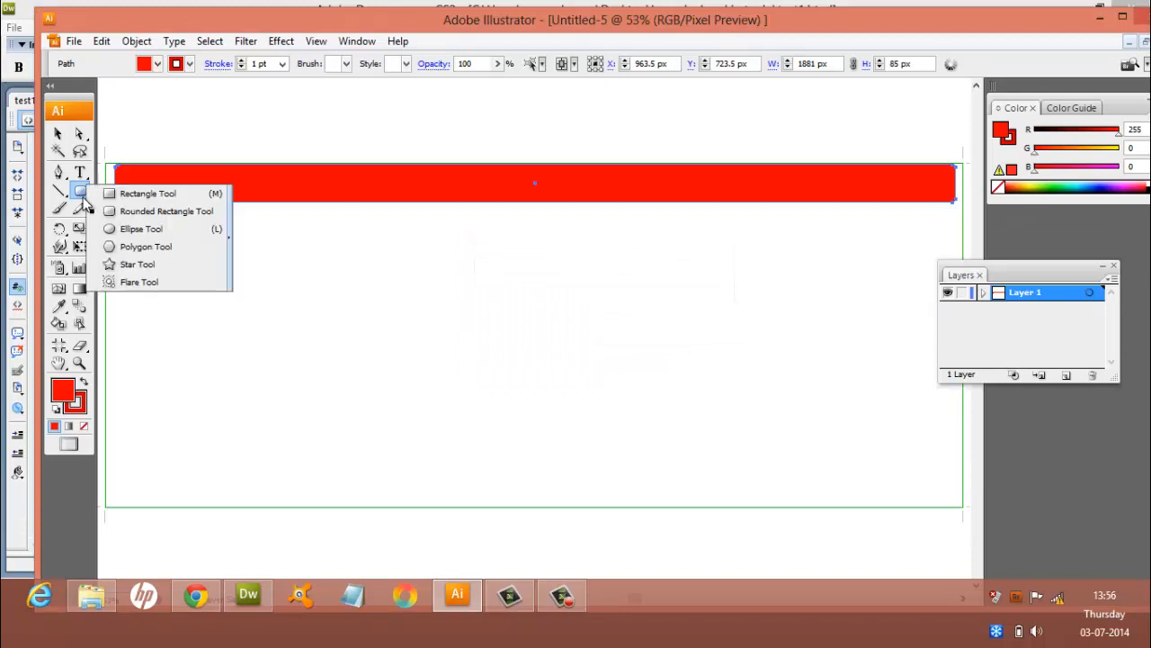
pyautogui.click(84, 199)
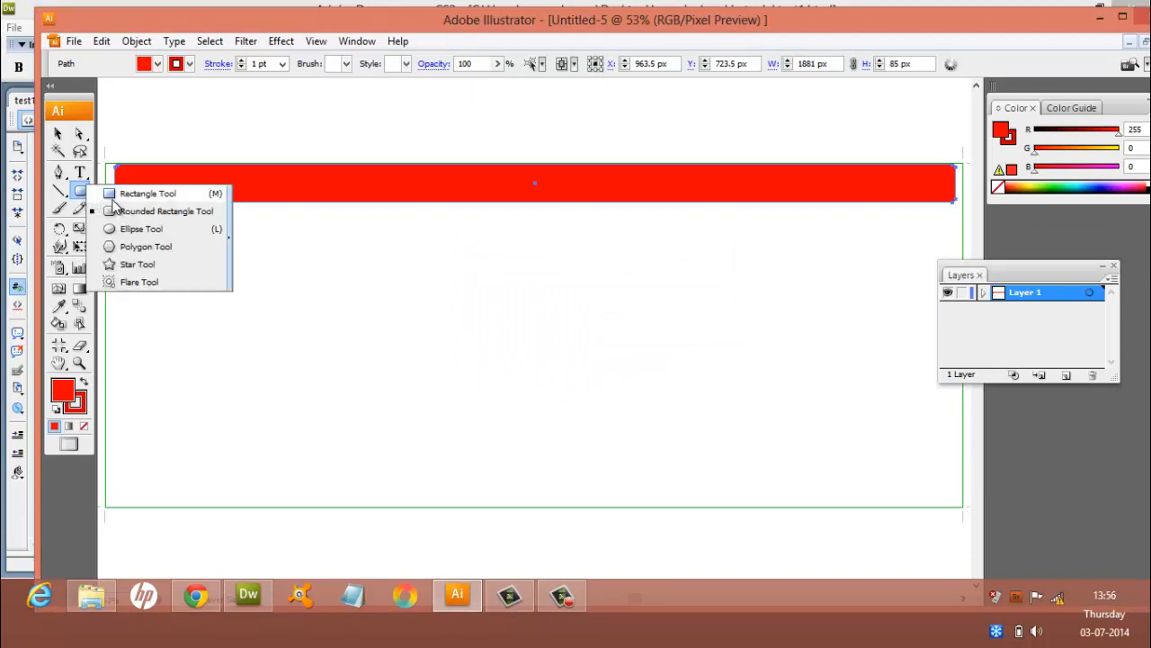
pyautogui.click(125, 212)
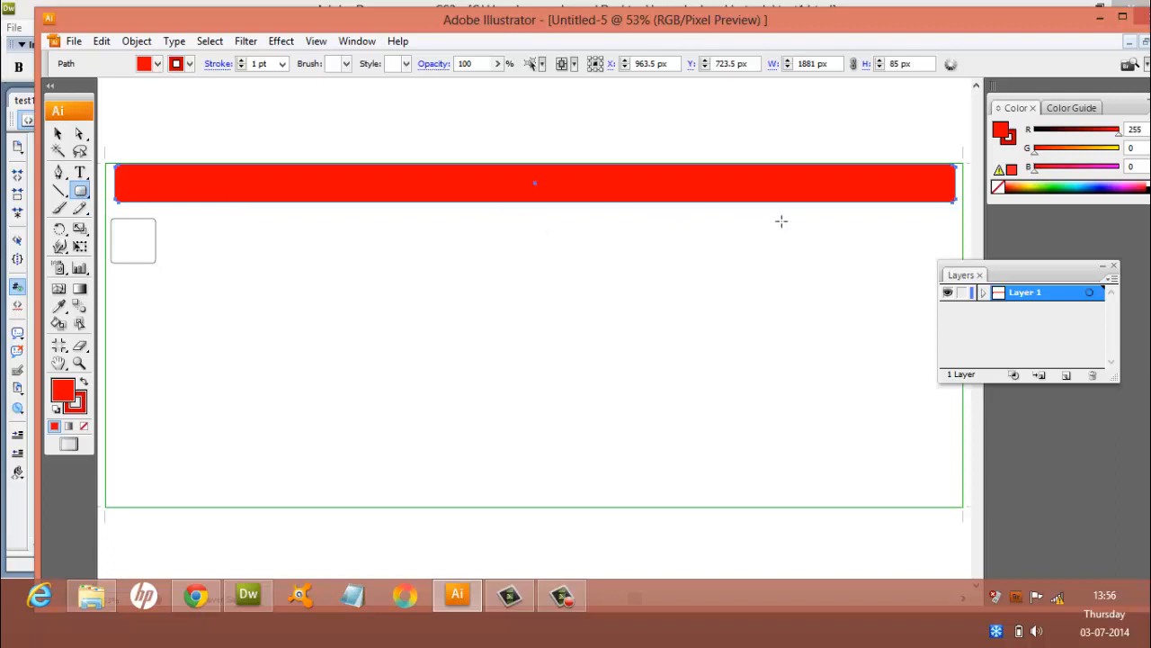
pyautogui.moveTo(780, 221); pyautogui.dragTo(954, 473)
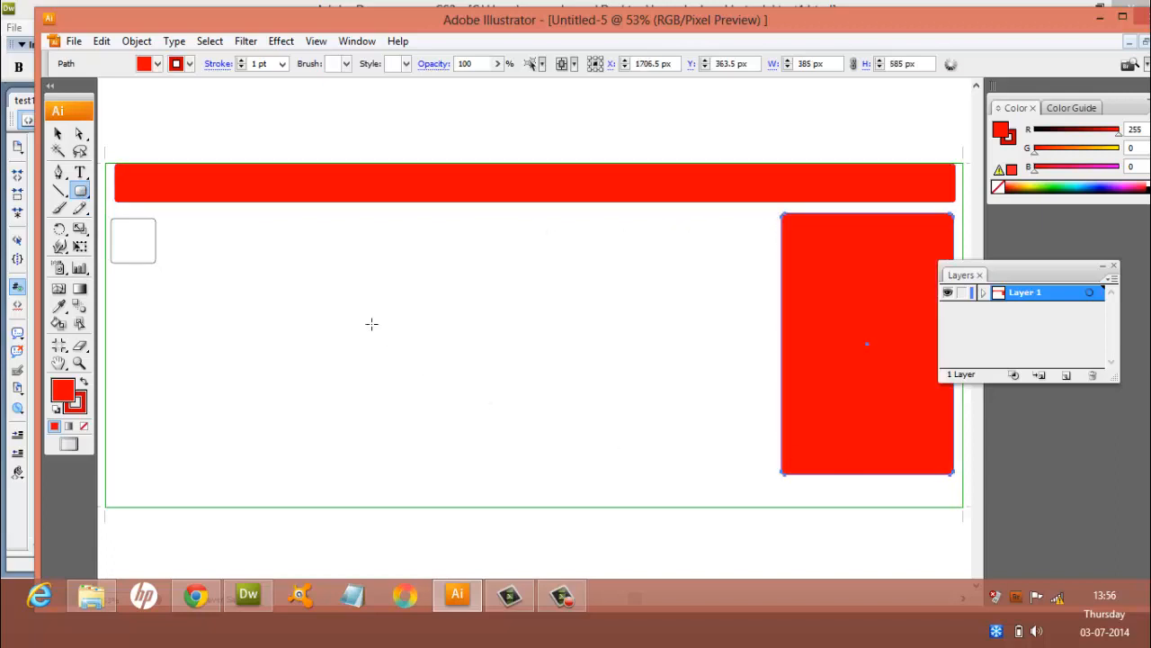
# Step: Set the fill colour of the tall rounded rectangle on the artboard's right side to CC0000
pyautogui.doubleClick(63, 390)
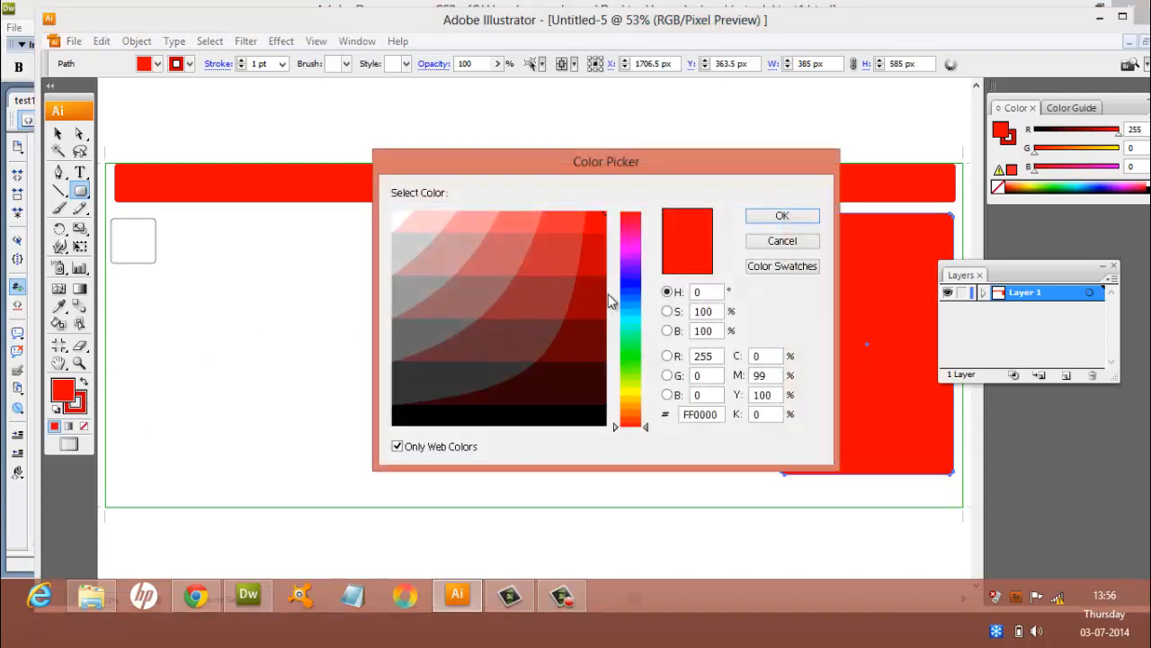
pyautogui.click(593, 264)
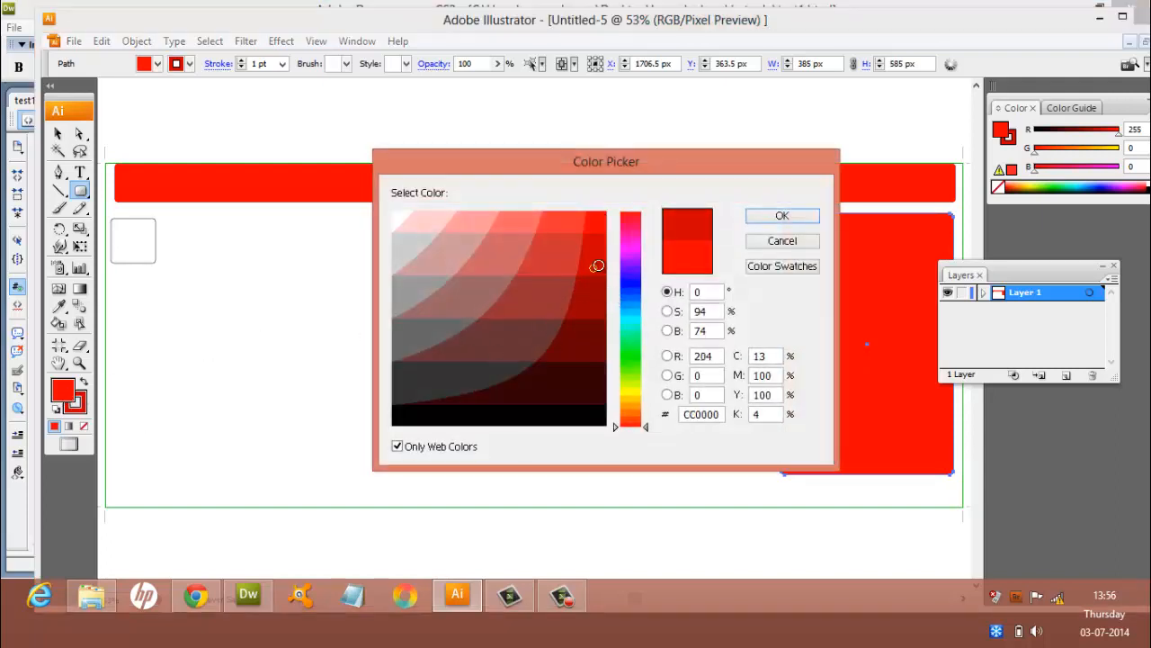
pyautogui.click(781, 219)
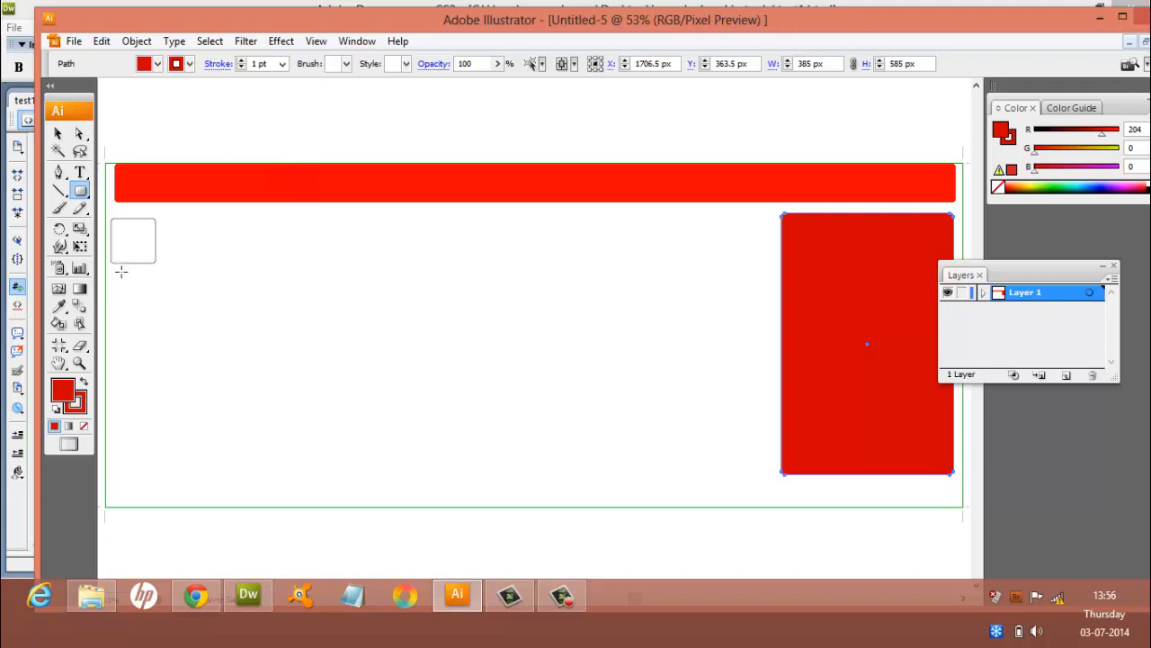
# Step: Draw a rounded rectangle about 225 by 460 px along the artboard's lower left side and fill it with FF3333
pyautogui.moveTo(113, 290); pyautogui.dragTo(214, 495)
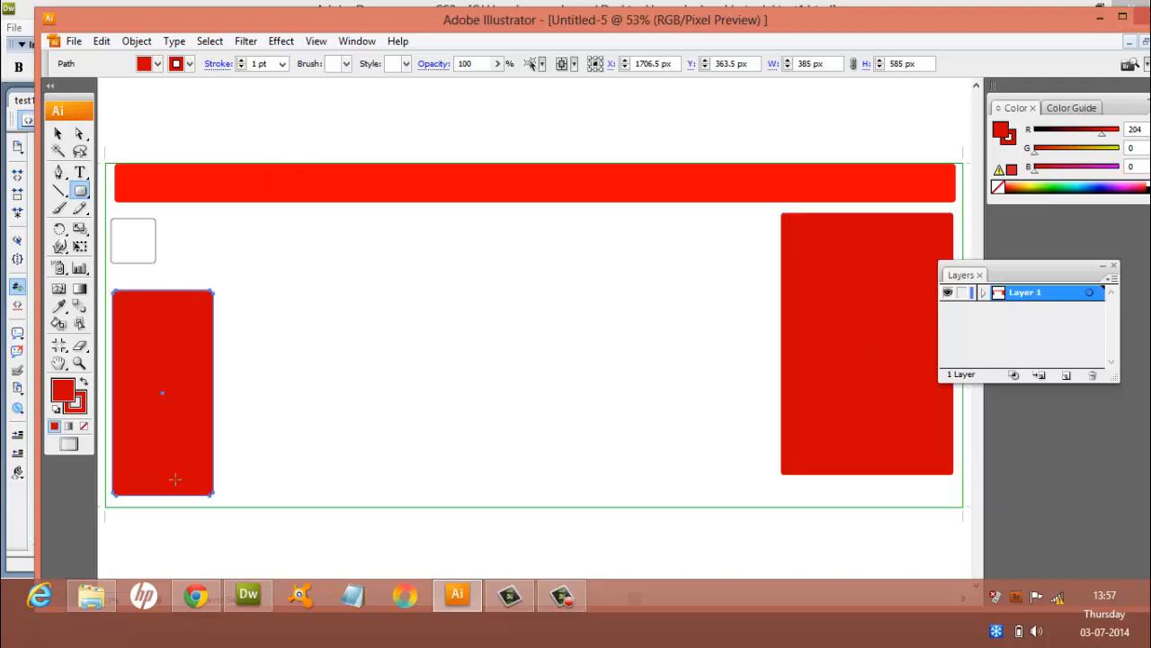
pyautogui.doubleClick(62, 390)
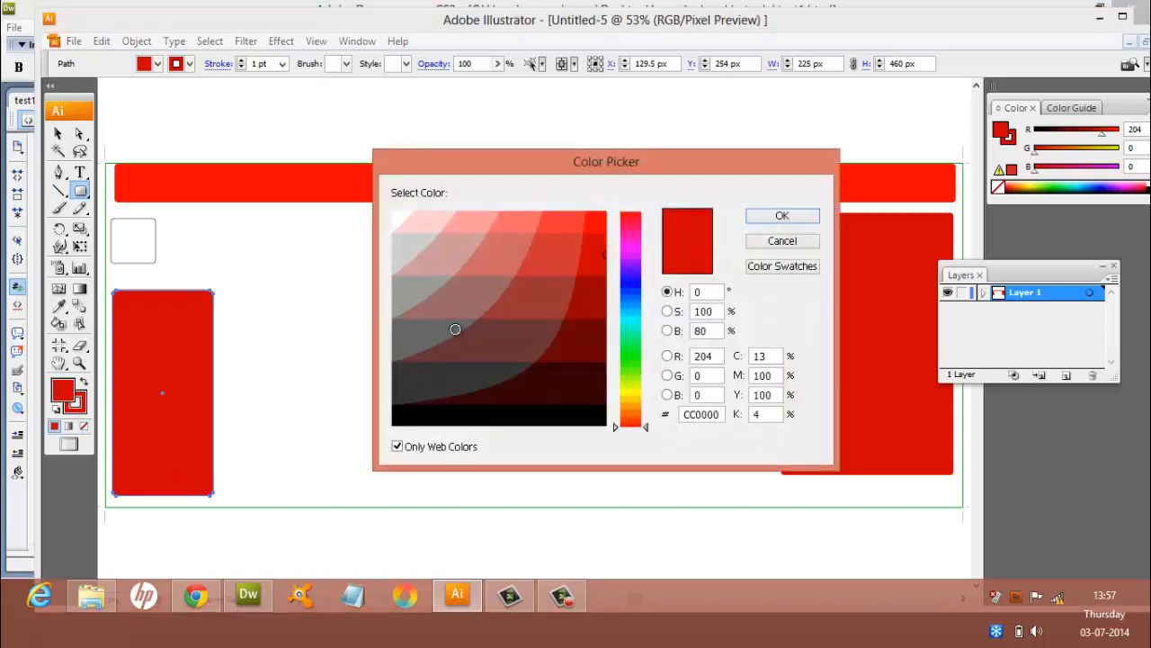
pyautogui.click(554, 223)
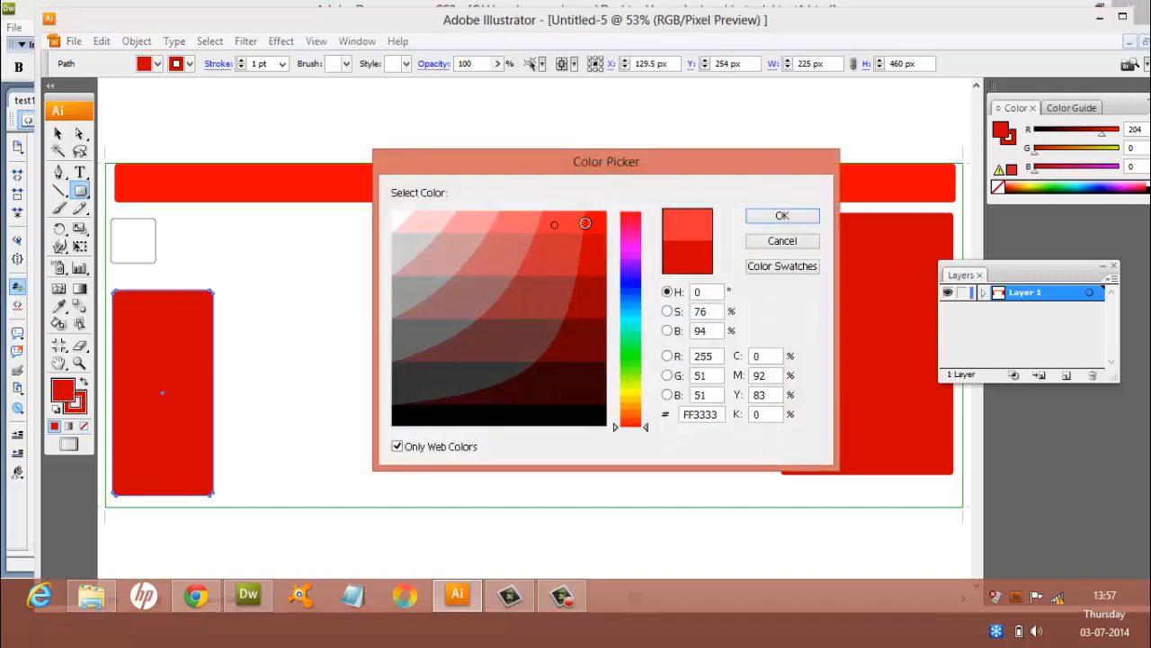
pyautogui.click(780, 218)
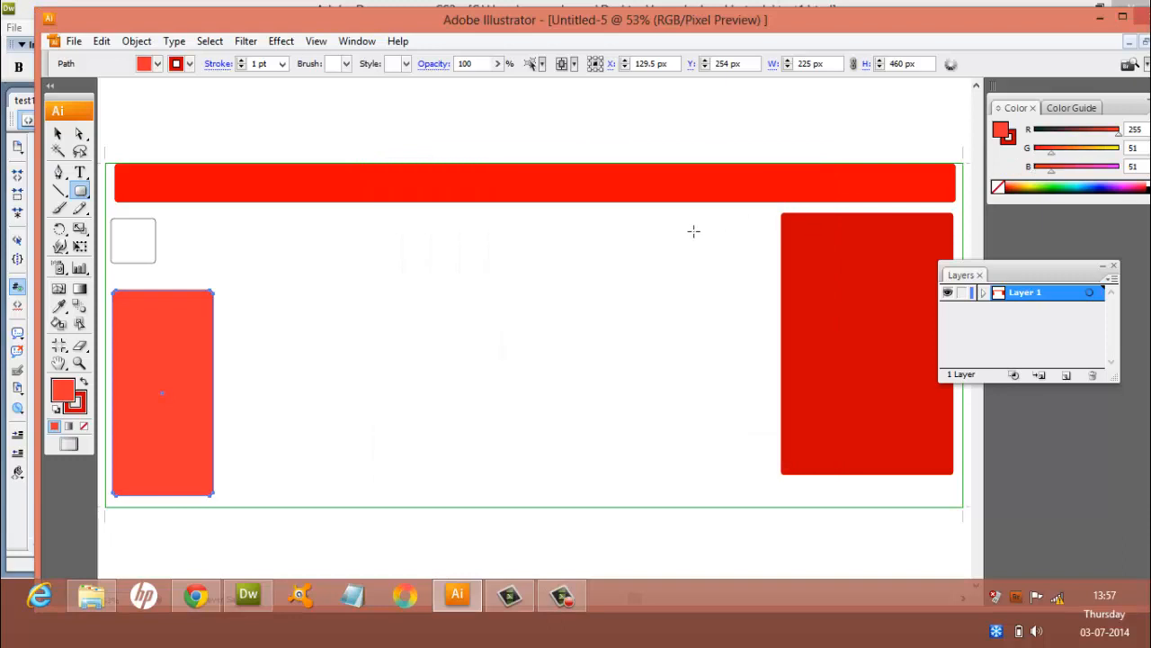
# Step: Draw a large rounded rectangle about 1170 by 645 px between the two side panels and fill it with FF6666
pyautogui.moveTo(238, 209); pyautogui.dragTo(760, 495)
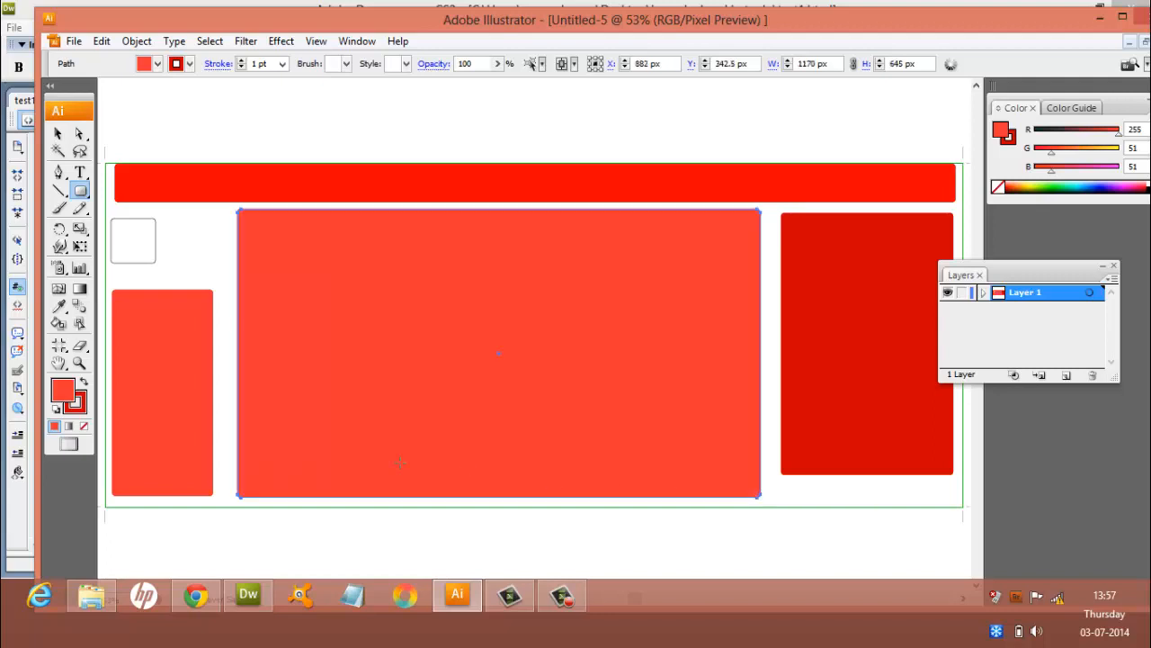
pyautogui.doubleClick(64, 396)
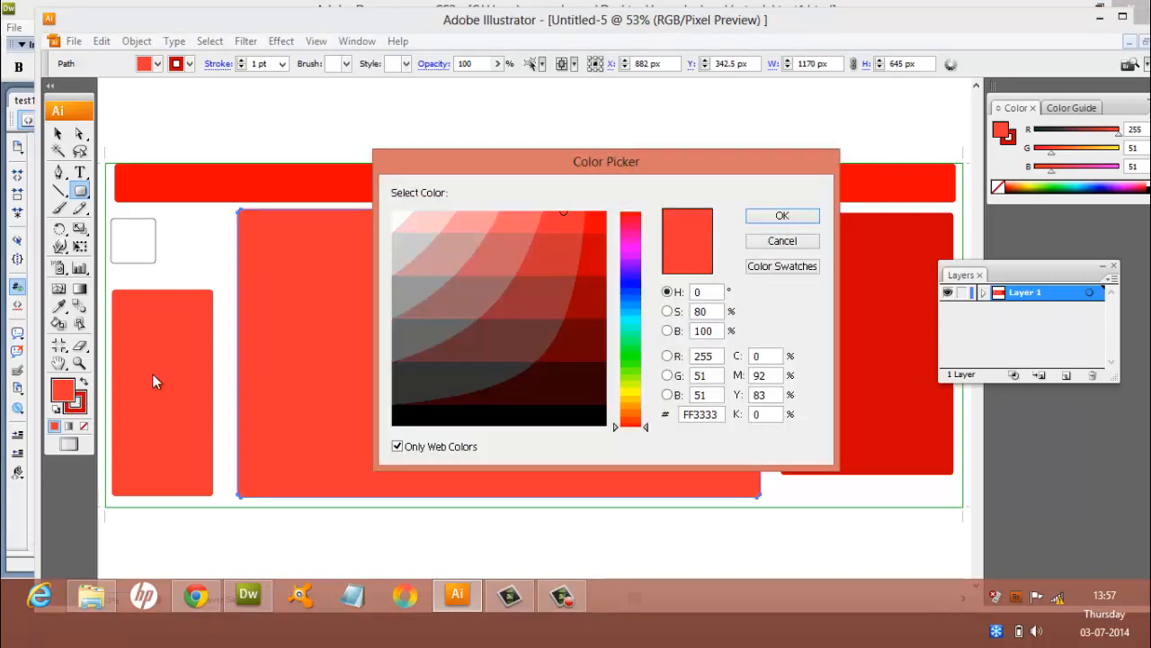
pyautogui.click(523, 233)
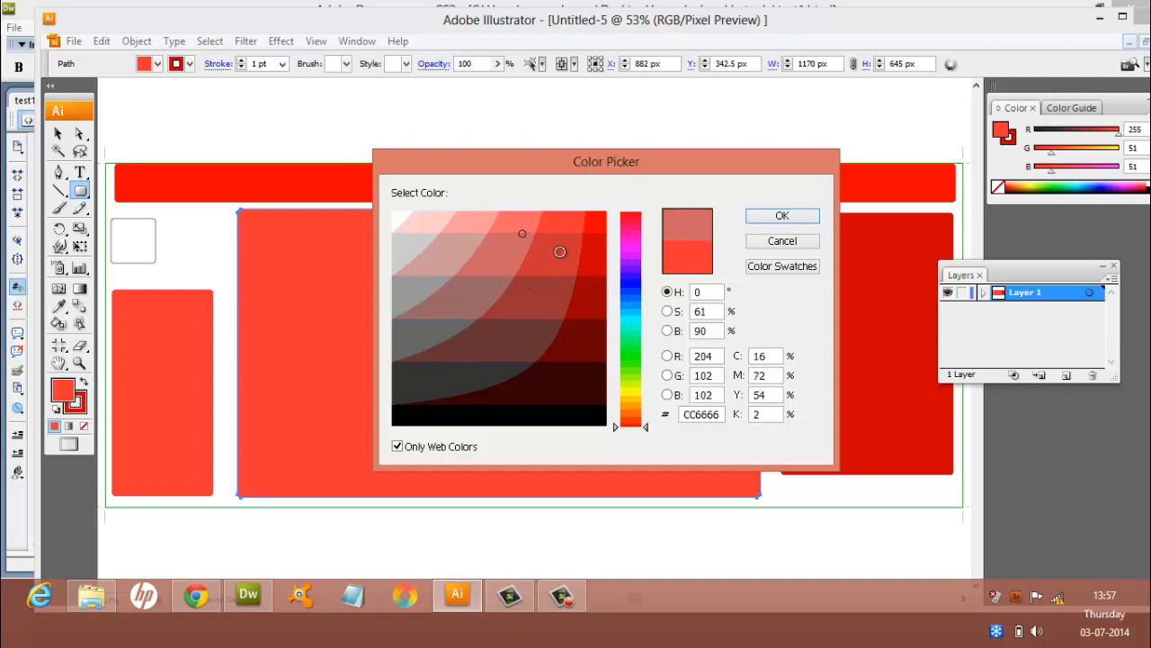
pyautogui.click(558, 255)
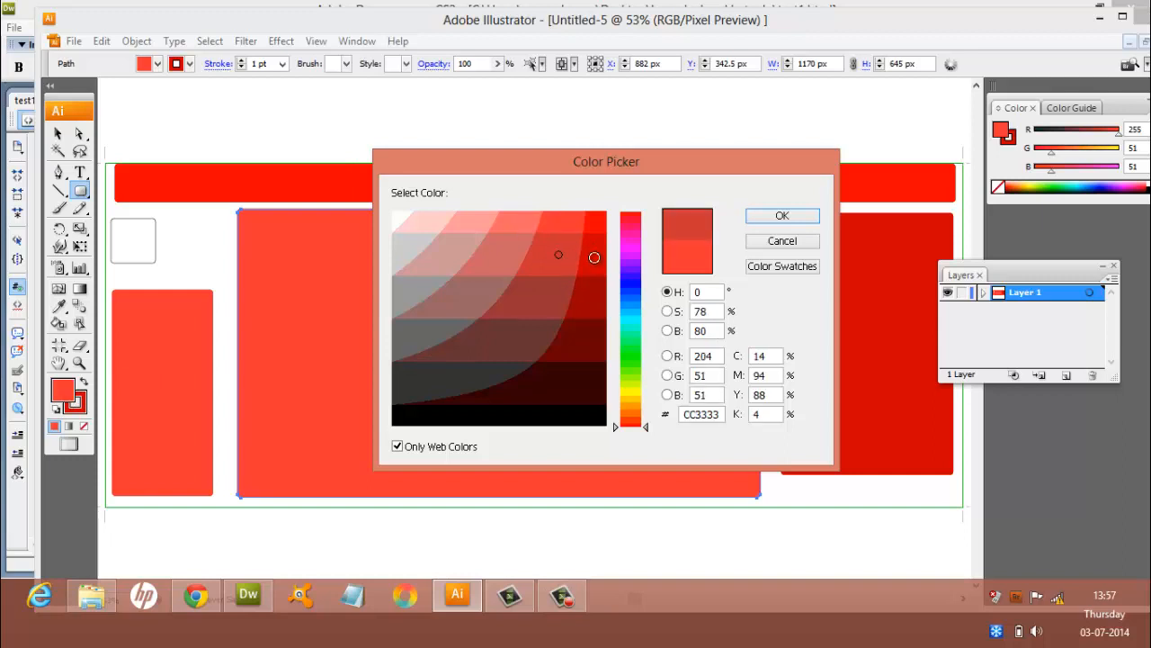
pyautogui.click(591, 231)
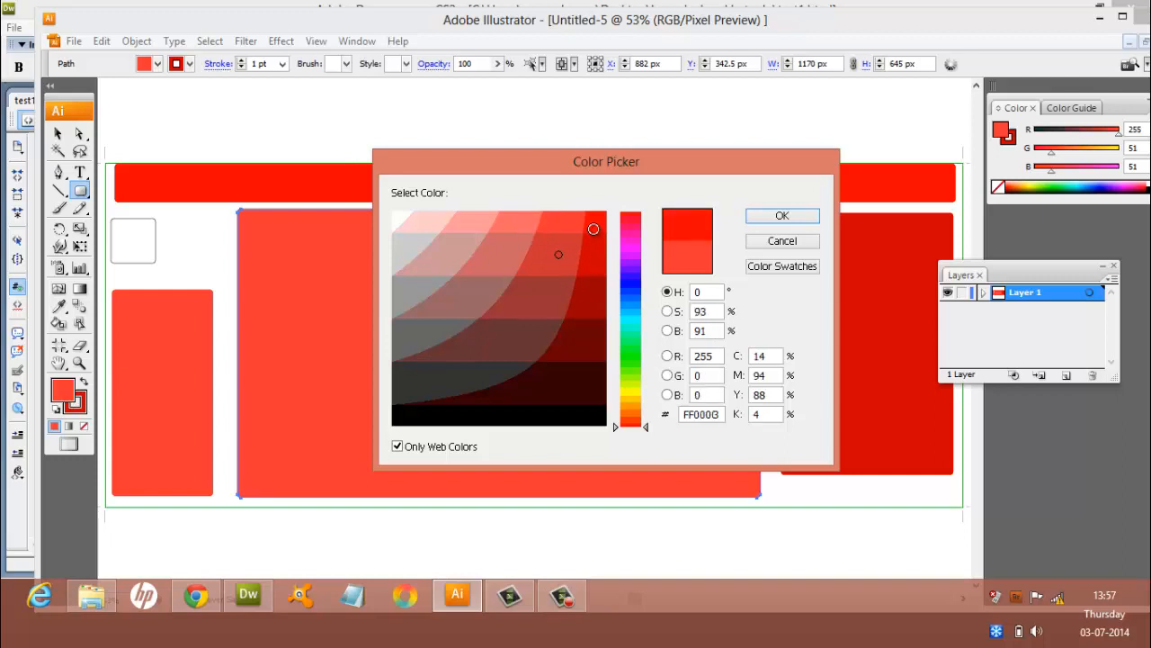
pyautogui.click(589, 304)
pyautogui.click(558, 226)
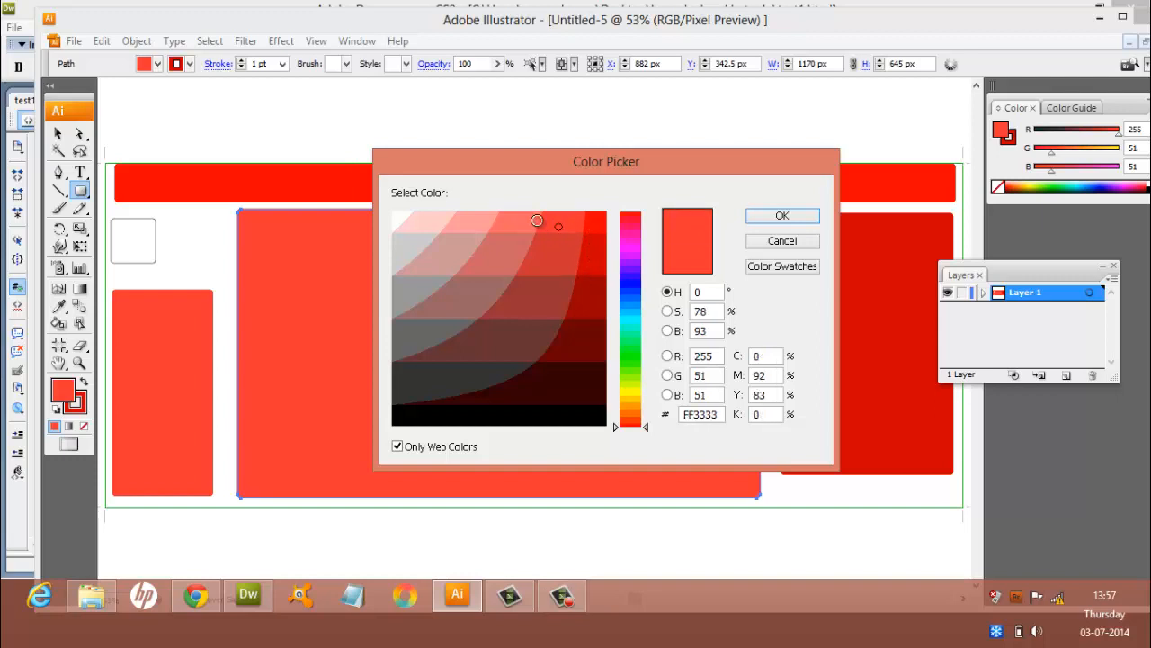
pyautogui.click(514, 216)
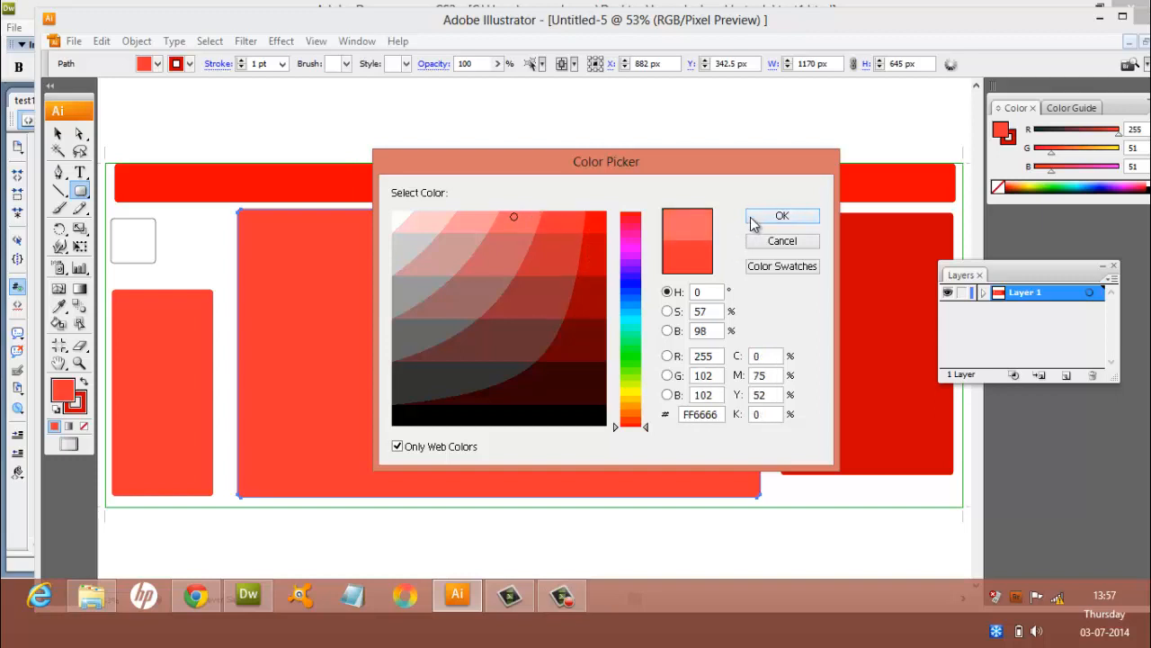
pyautogui.click(754, 222)
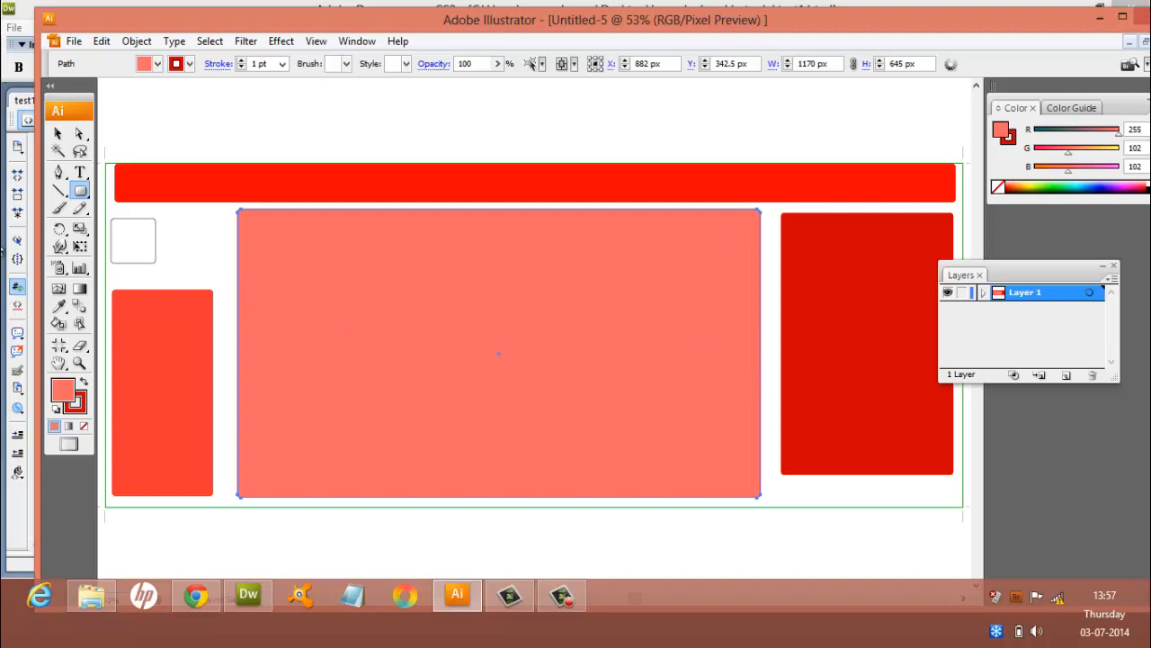
# Step: Add the text HOME near the left end of the red banner
pyautogui.click(81, 176)
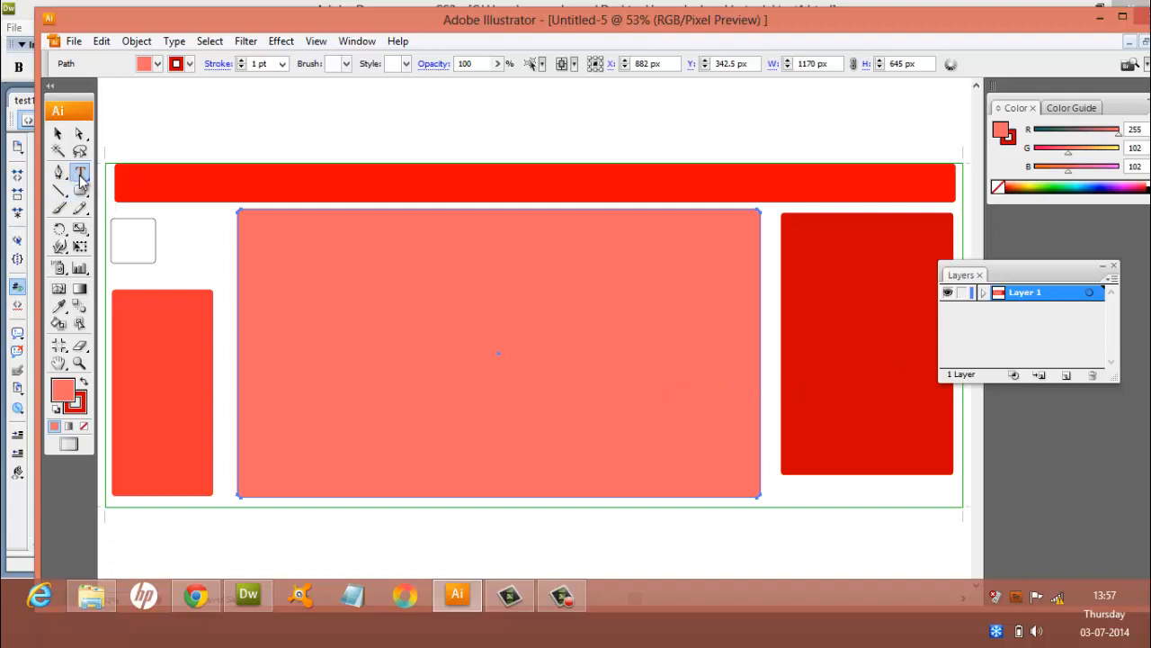
pyautogui.click(147, 186)
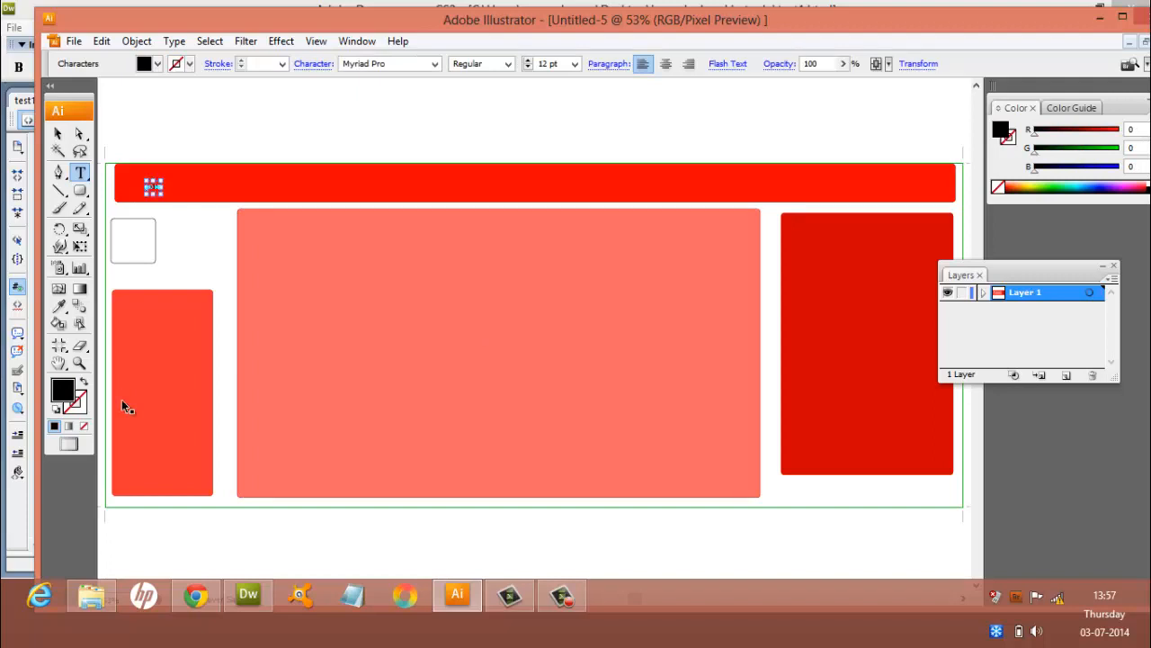
pyautogui.hotkey('ctrl', '+')
pyautogui.hotkey('ctrl', '+')
pyautogui.hotkey('ctrl', '+')
pyautogui.hotkey('ctrl', '+')
pyautogui.hotkey('ctrl', '+')
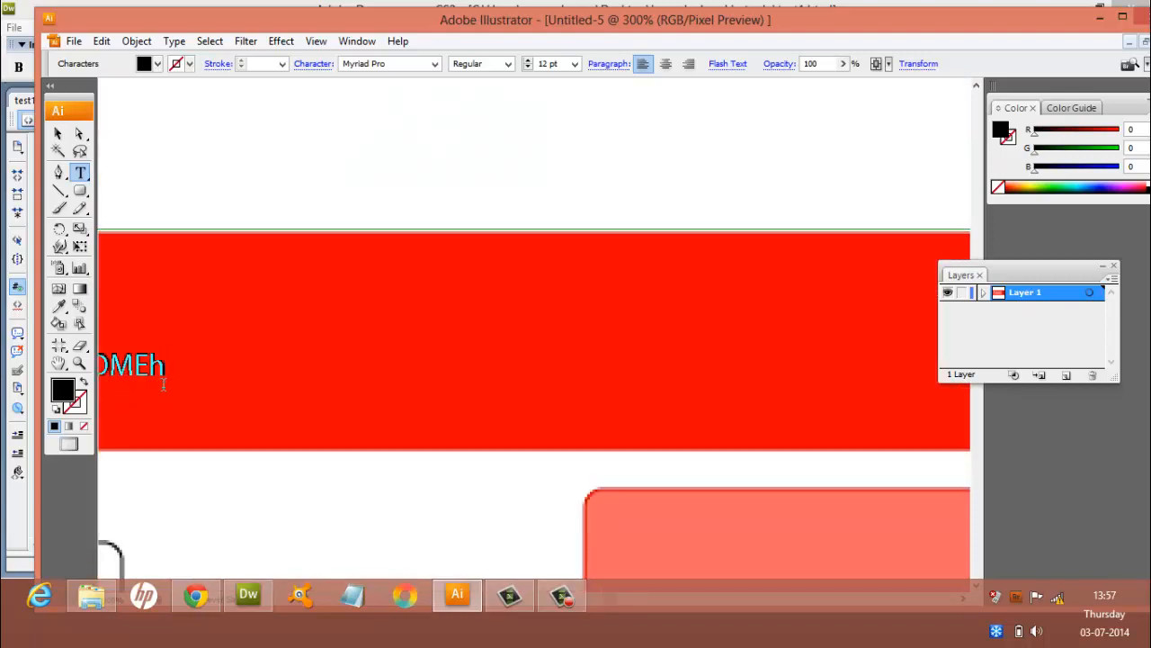
pyautogui.press('BackSpace')
pyautogui.click(58, 133)
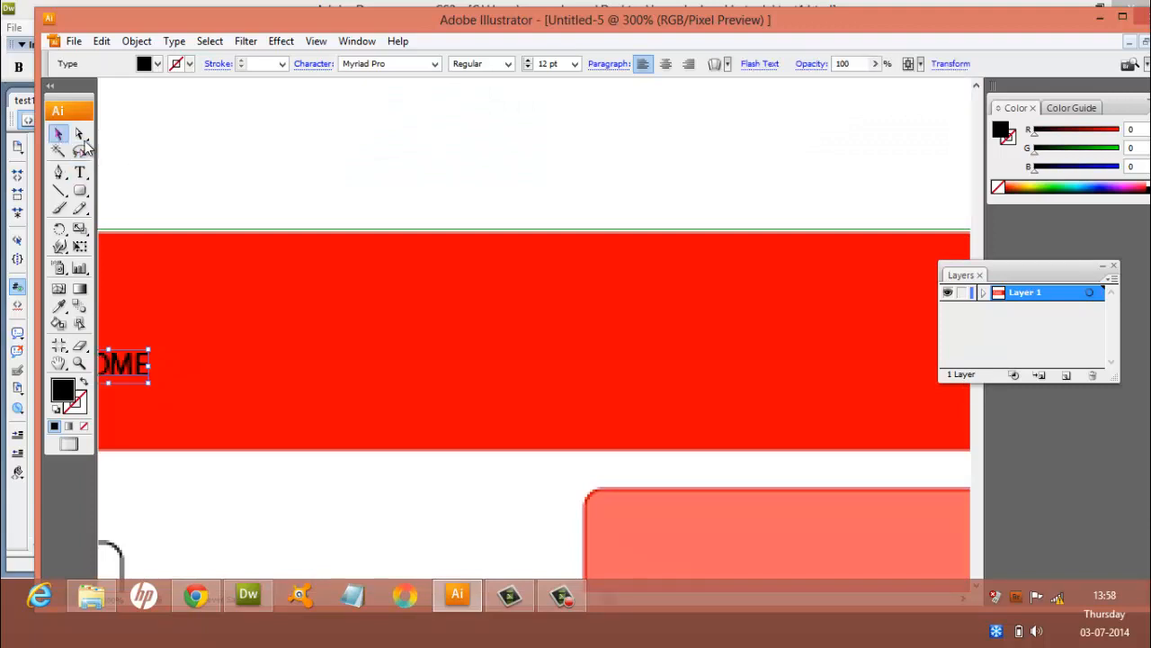
# Step: Add the word PRODUCT in capitals after HOME on the same text line, with a gap between them
pyautogui.press('h')
pyautogui.moveTo(210, 146); pyautogui.dragTo(452, 203)
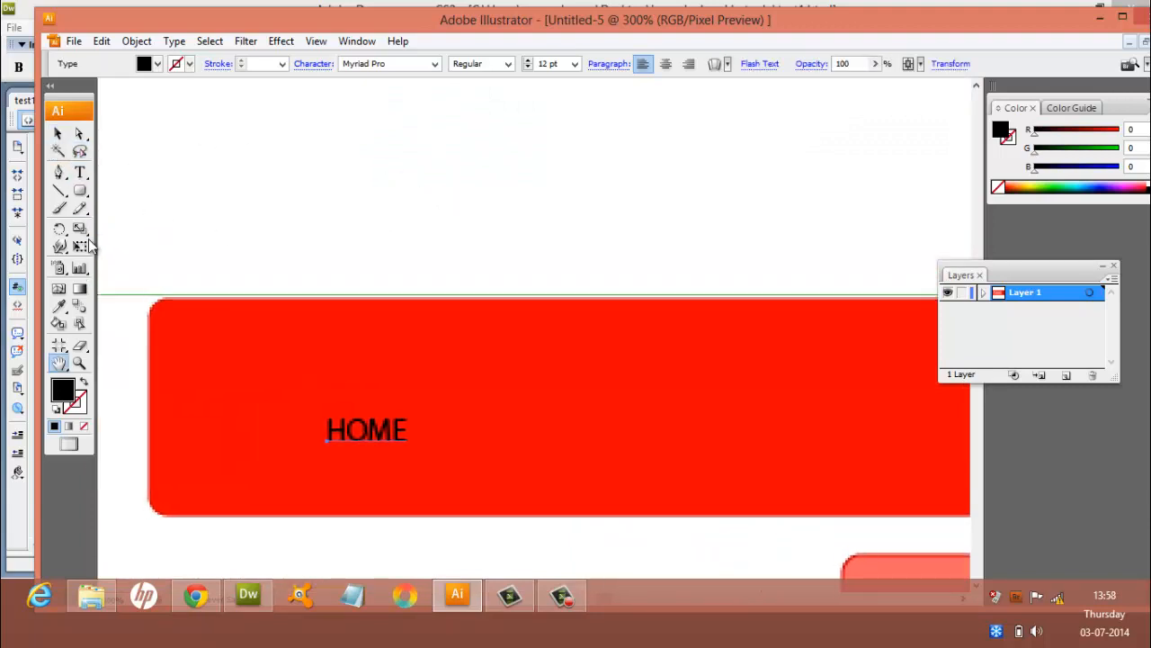
pyautogui.click(80, 172)
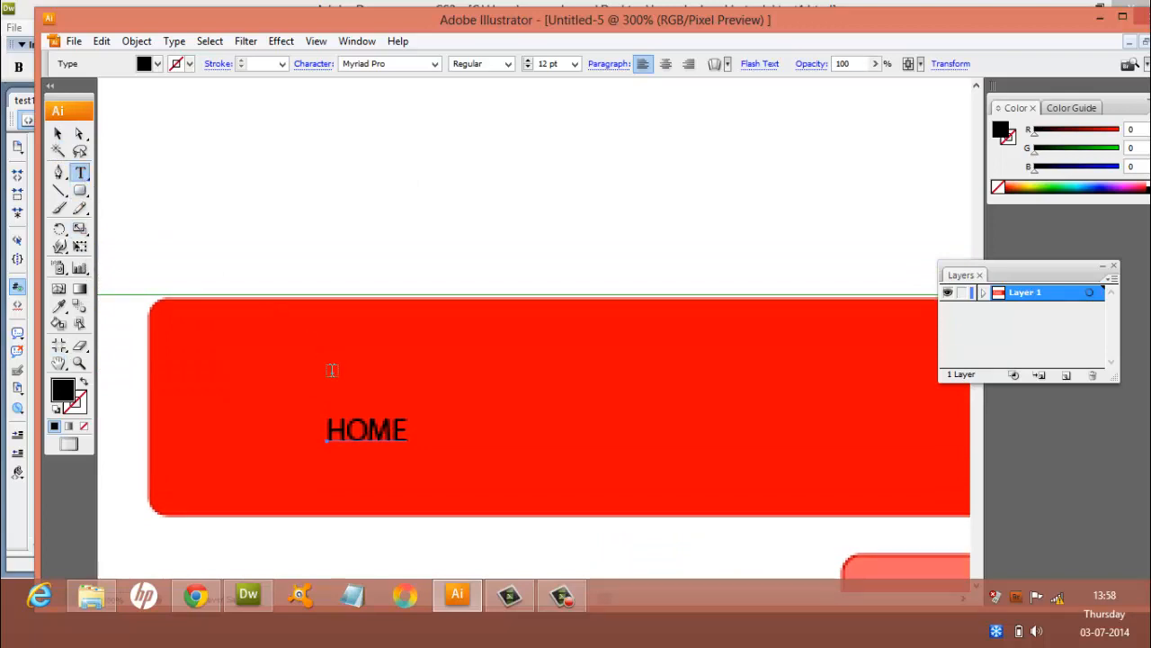
pyautogui.doubleClick(356, 432)
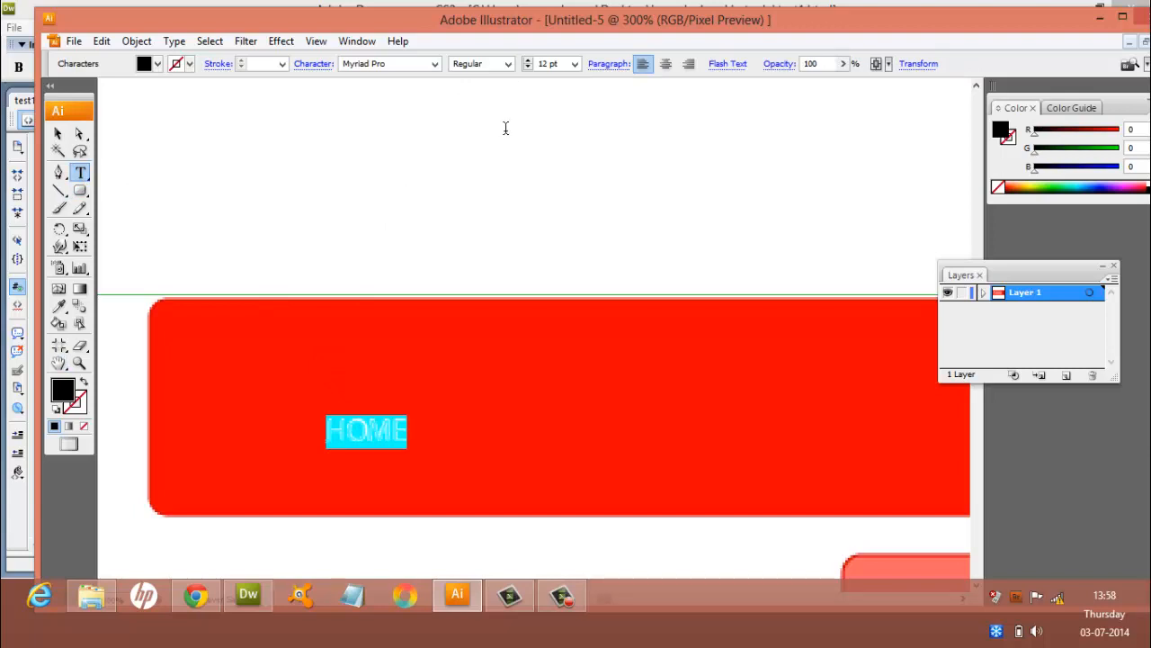
pyautogui.click(465, 436)
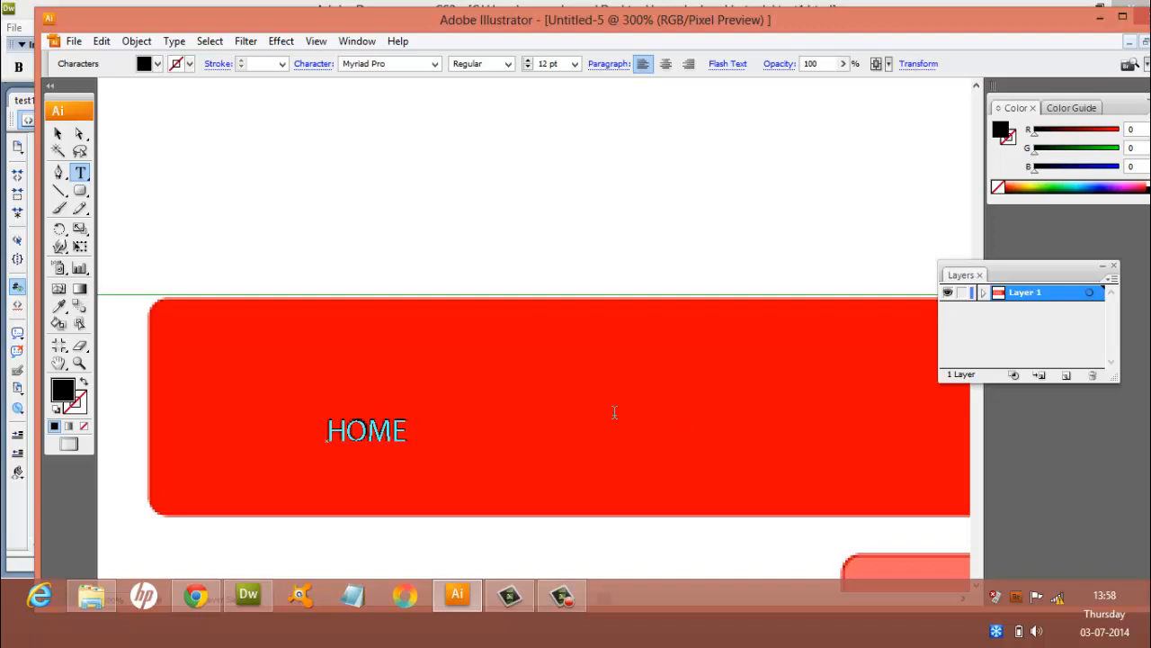
pyautogui.write('product')
pyautogui.press('BackSpace')
pyautogui.press('BackSpace')
pyautogui.press('BackSpace')
pyautogui.press('BackSpace')
pyautogui.press('BackSpace')
pyautogui.press('BackSpace')
pyautogui.press('BackSpace')
pyautogui.write('PRODUCT')
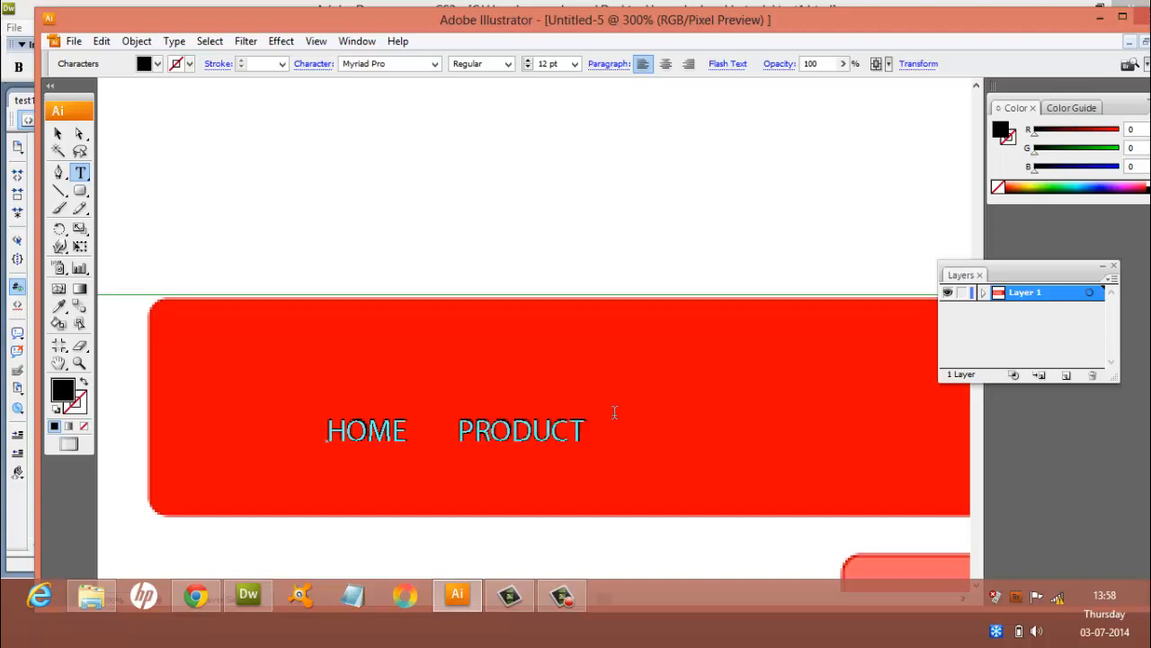
# Step: Add the word CONTACT after PRODUCT on the banner's text line, with a gap between them
pyautogui.write('       CONTCT')
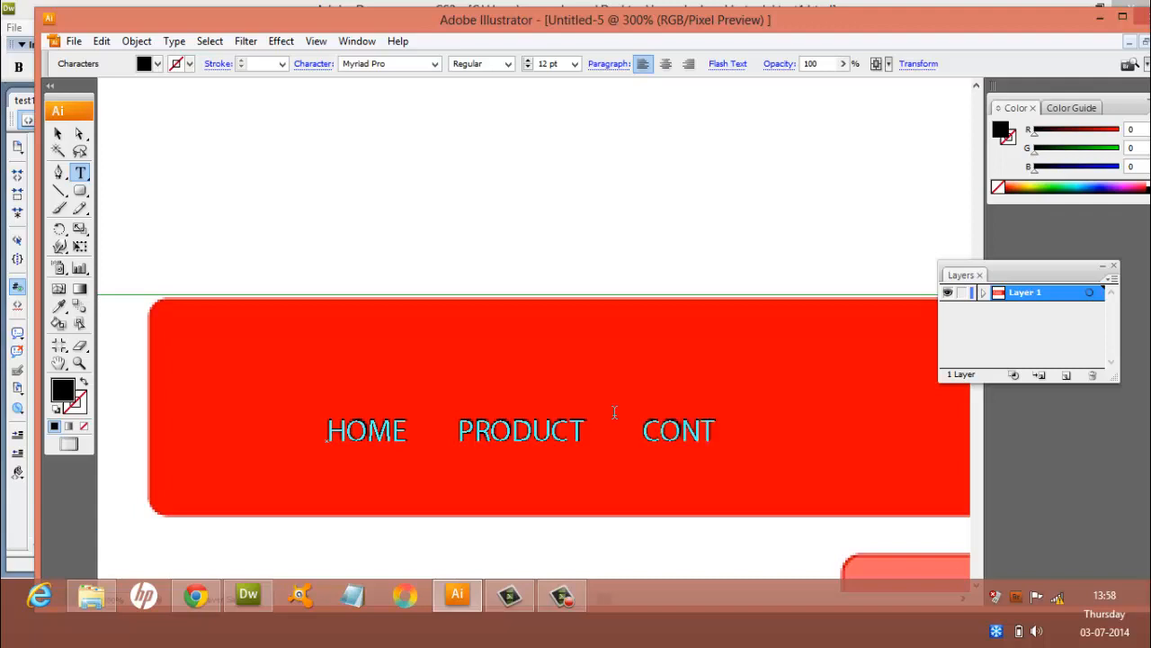
pyautogui.press('BackSpace')
pyautogui.press('BackSpace')
pyautogui.write('ACT')
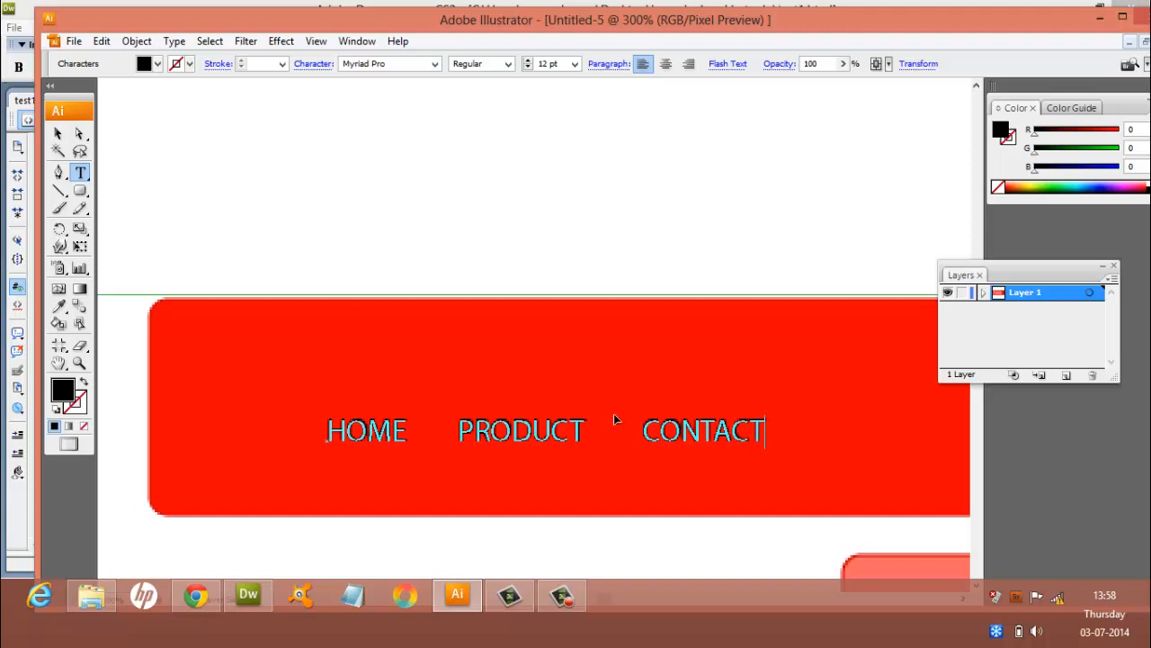
pyautogui.press('Escape')
# Step: Draw a square-cornered rectangle about 241 by 55 px near the top of the right-hand panel and fill it with FFFFFF
pyautogui.hotkey('ctrl', '0')
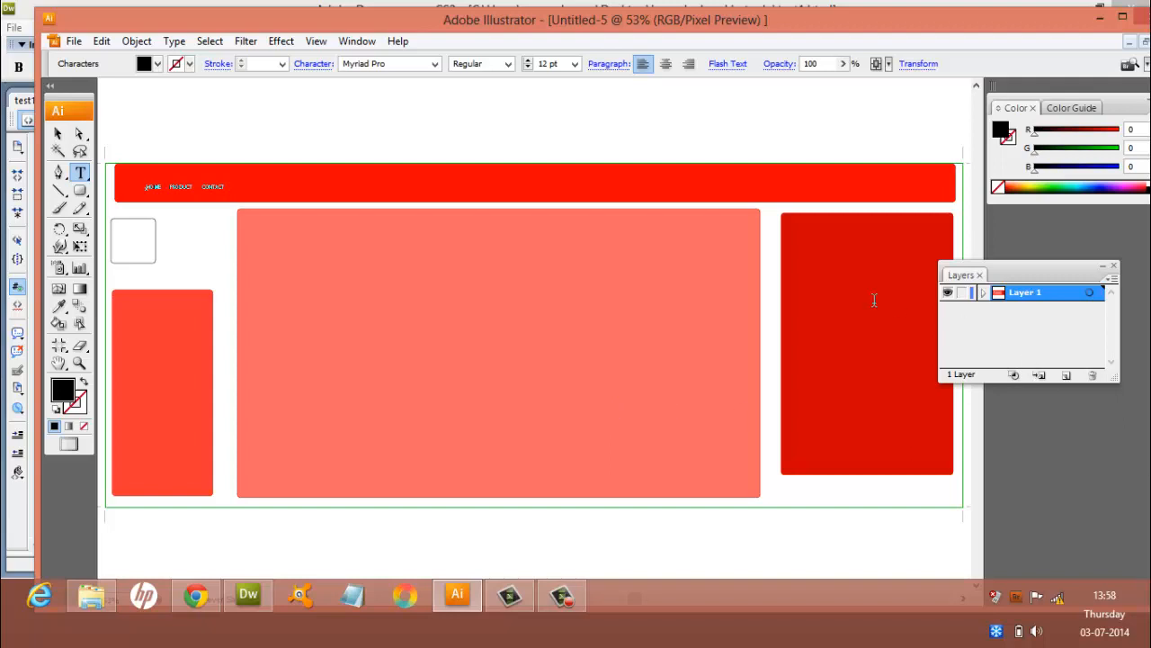
pyautogui.click(83, 193)
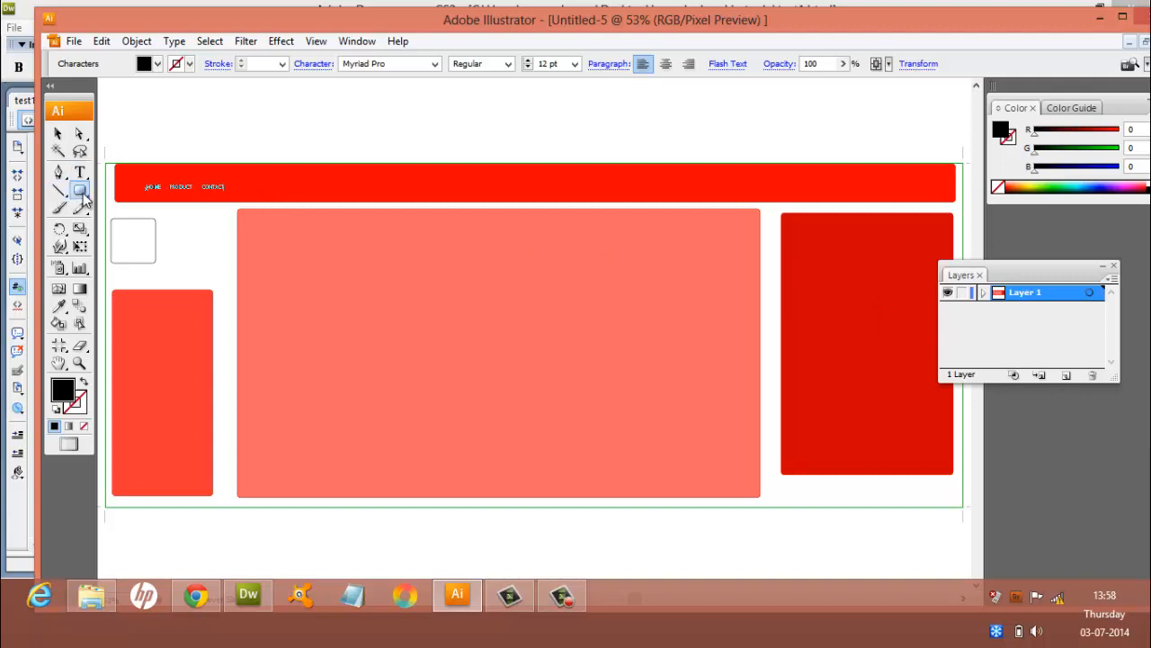
pyautogui.moveTo(83, 194); pyautogui.dragTo(135, 193)
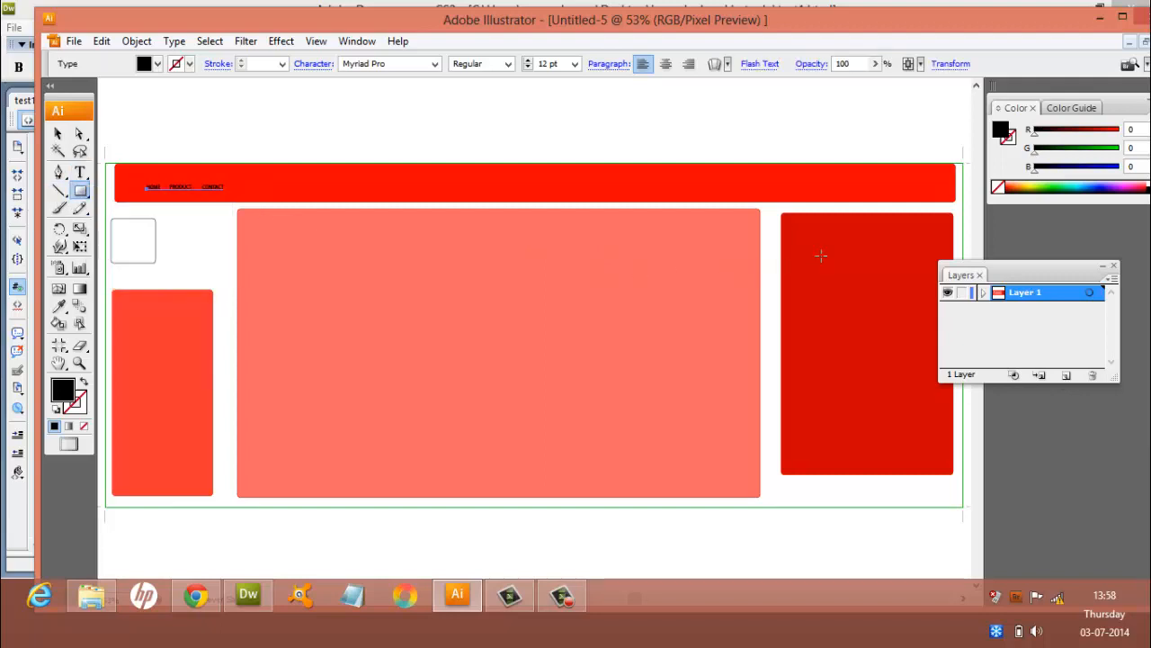
pyautogui.moveTo(839, 243); pyautogui.dragTo(948, 267)
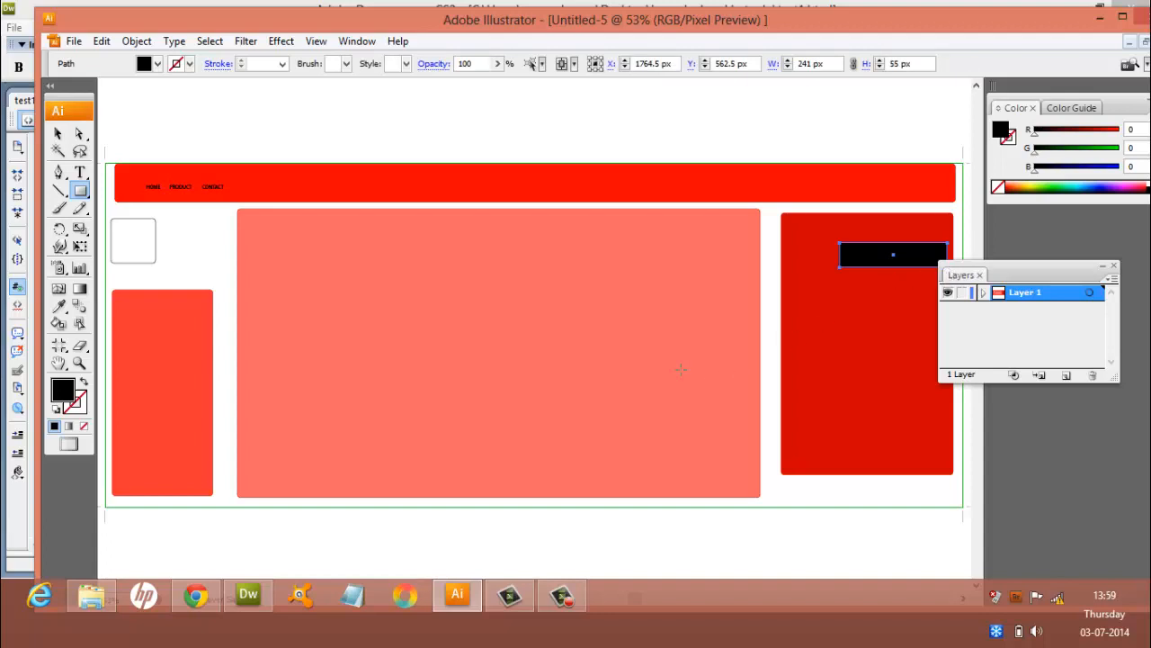
pyautogui.doubleClick(63, 388)
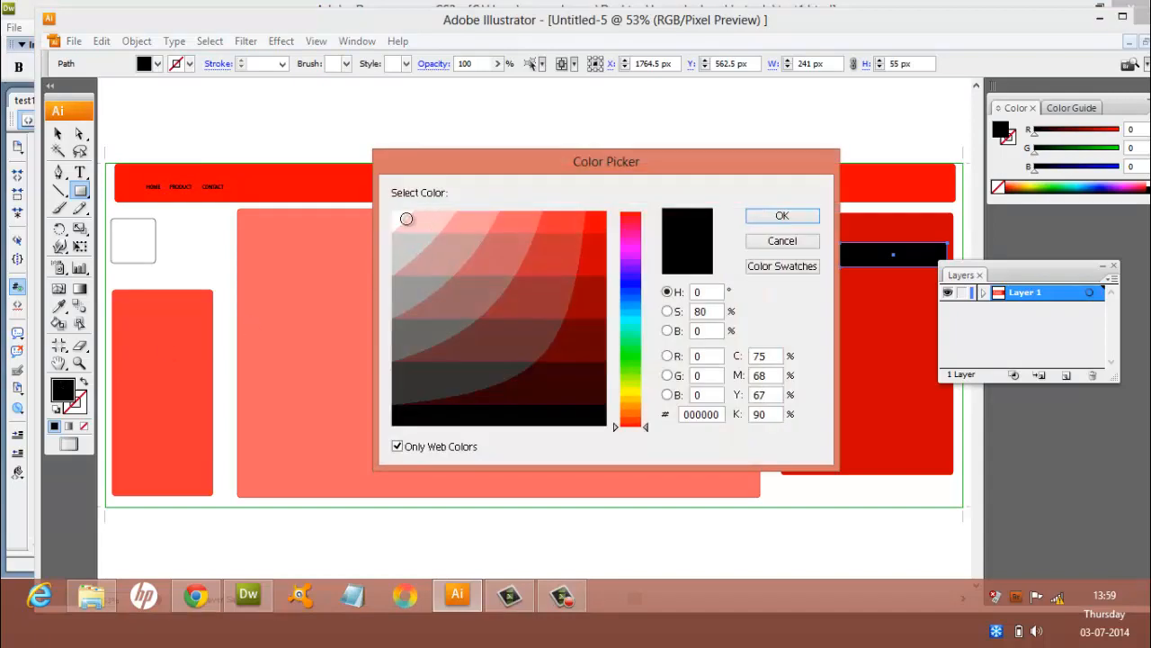
pyautogui.click(402, 220)
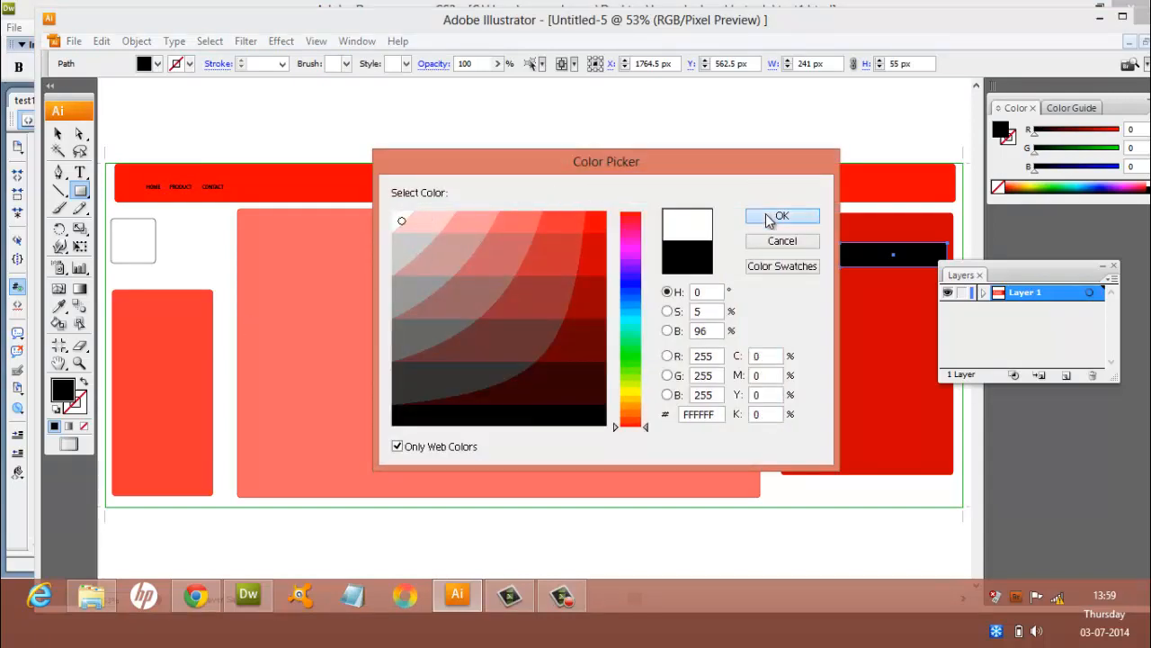
pyautogui.click(772, 217)
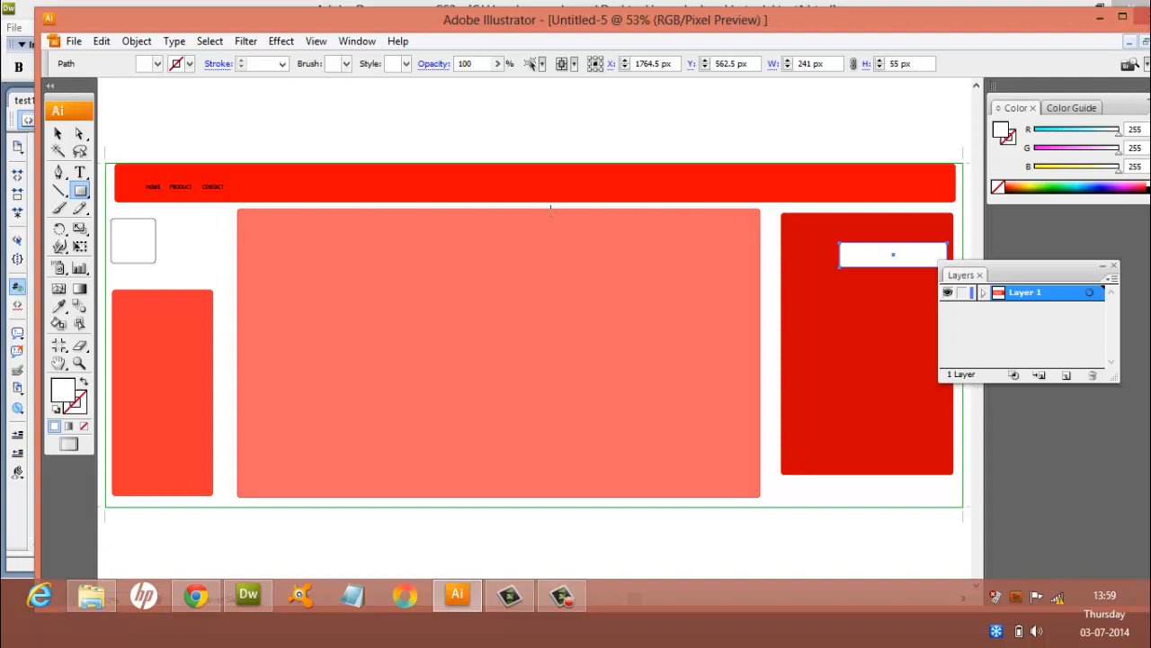
# Step: Duplicate the white rectangle from the dark red panel and nudge the copy horizontally right from the page centre onto that panel's left edge
pyautogui.press('ctrl')
pyautogui.hotkey('ctrl', 'v')
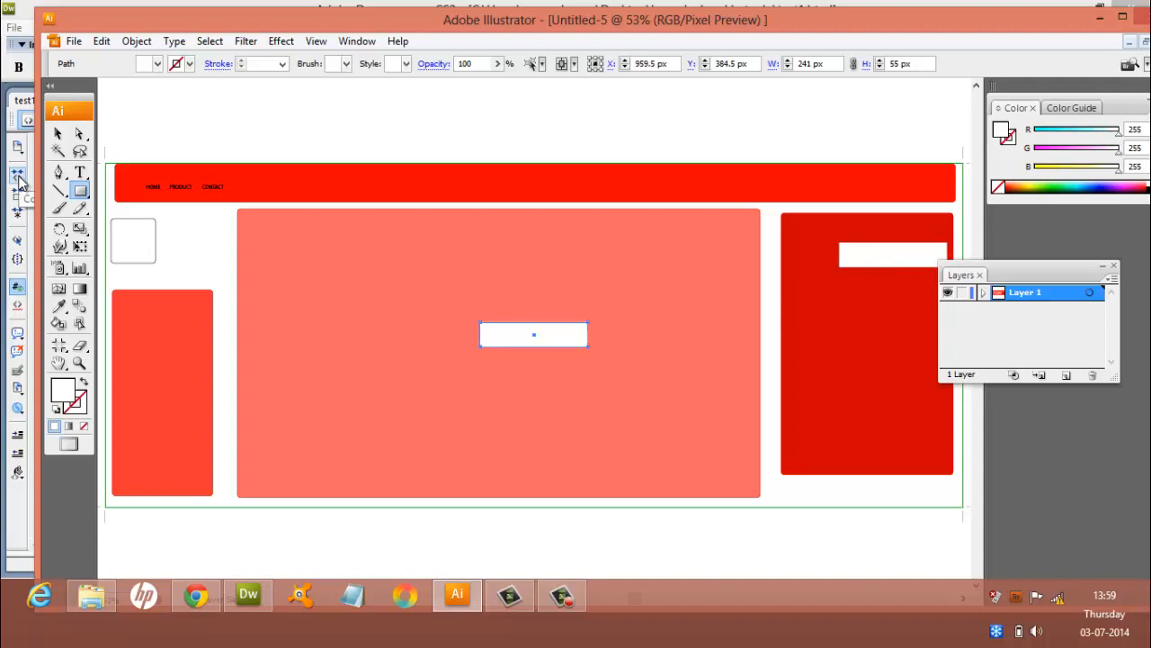
pyautogui.press('Right')
pyautogui.press('Right')
pyautogui.press('Right')
pyautogui.press('Right')
pyautogui.press('Right')
pyautogui.press('Right')
pyautogui.press('Right')
pyautogui.press('Right')
pyautogui.press('Right')
pyautogui.press('Right')
pyautogui.press('Right')
pyautogui.press('Right')
pyautogui.press('Right')
pyautogui.press('Right')
pyautogui.press('Right')
pyautogui.press('Right')
pyautogui.press('Right')
pyautogui.press('Right')
pyautogui.press('Right')
pyautogui.press('Right')
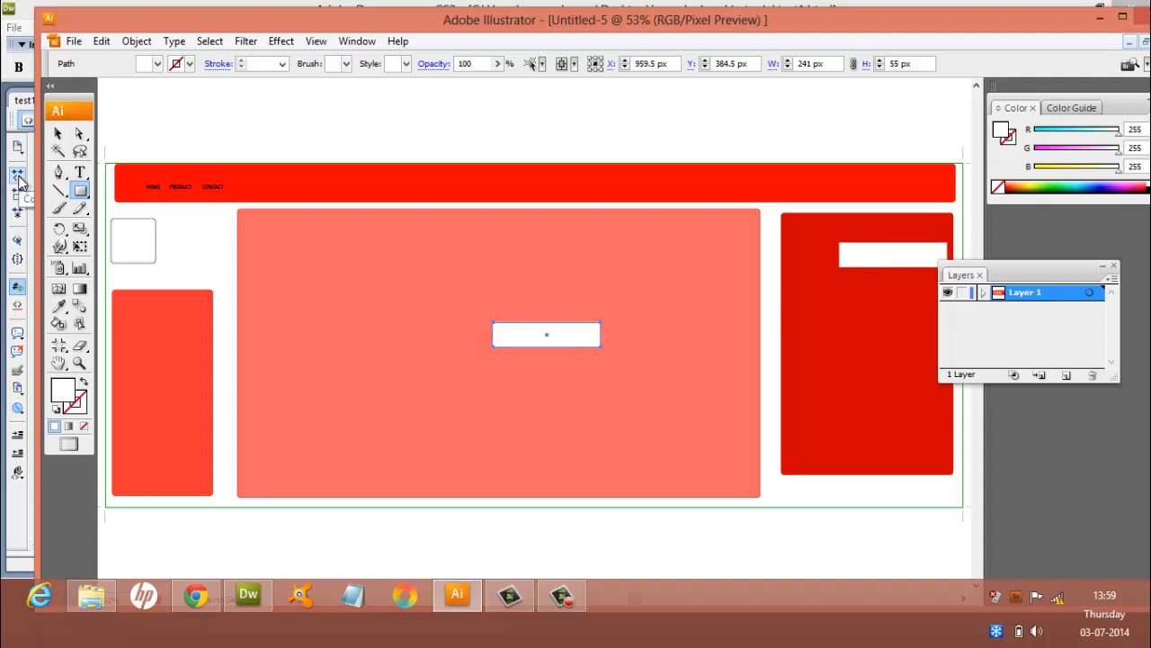
pyautogui.press('Right')
pyautogui.press('Right')
pyautogui.press('Right')
pyautogui.press('Right')
pyautogui.press('Right')
pyautogui.press('Right')
pyautogui.press('Right')
pyautogui.press('Right')
pyautogui.press('Right')
pyautogui.press('Right')
pyautogui.press('Right')
pyautogui.press('Right')
pyautogui.press('Right')
pyautogui.press('Right')
pyautogui.press('Right')
pyautogui.press('Right')
pyautogui.press('Right')
pyautogui.press('Right')
pyautogui.press('Right')
pyautogui.press('Right')
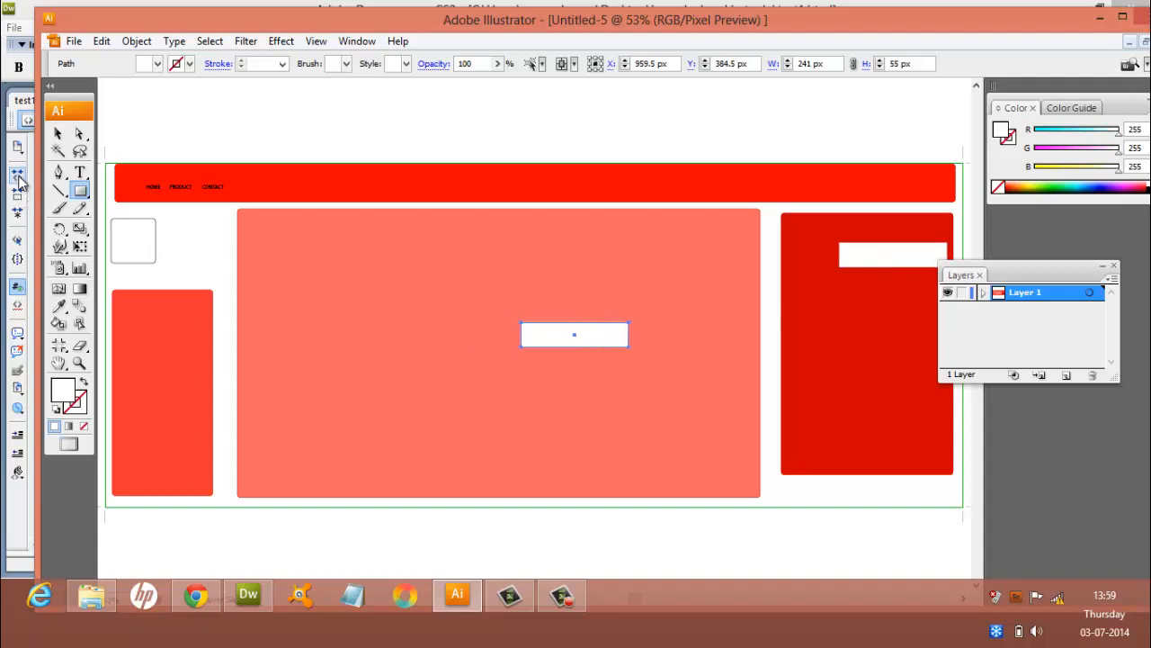
pyautogui.press('Right')
pyautogui.press('Right')
pyautogui.press('Right')
pyautogui.press('Right')
pyautogui.press('Right')
pyautogui.press('Right')
pyautogui.press('Right')
pyautogui.press('Right')
pyautogui.press('Right')
pyautogui.press('Right')
pyautogui.press('Right')
pyautogui.press('Right')
pyautogui.press('Right')
pyautogui.press('Right')
pyautogui.press('Right')
pyautogui.press('Right')
pyautogui.press('Right')
pyautogui.press('Right')
pyautogui.press('Right')
pyautogui.press('Right')
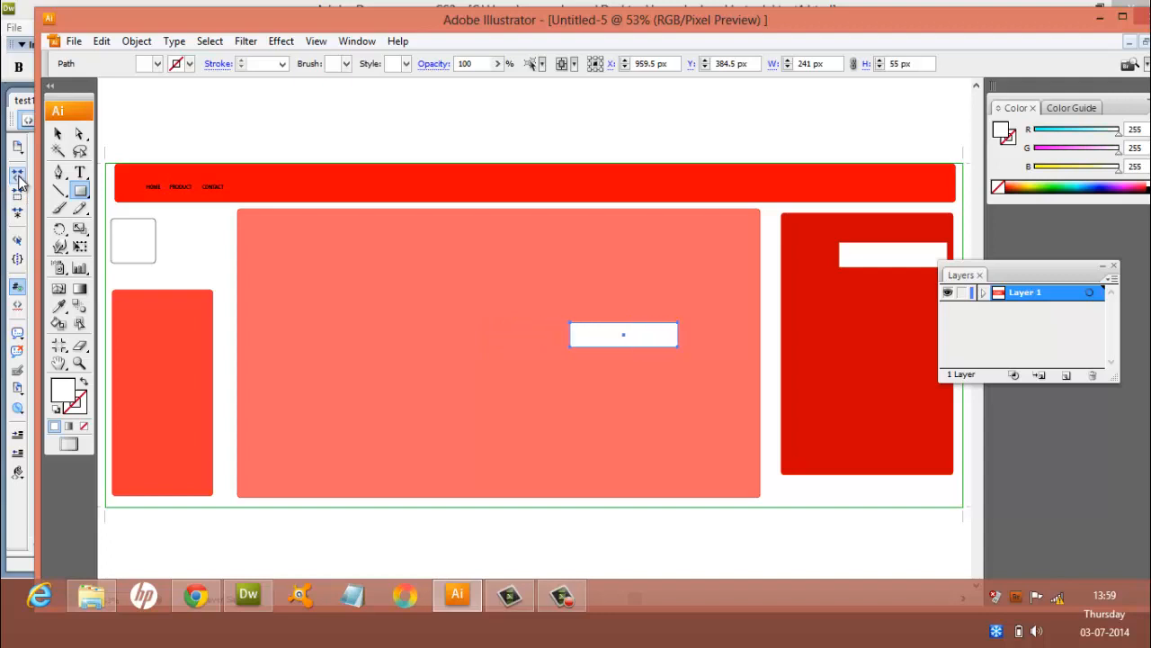
pyautogui.press('Right')
pyautogui.press('Right')
pyautogui.press('Right')
pyautogui.press('Right')
pyautogui.press('Right')
pyautogui.press('Right')
pyautogui.press('Right')
pyautogui.press('Right')
pyautogui.press('Right')
pyautogui.press('Right')
pyautogui.press('Right')
pyautogui.press('Right')
pyautogui.press('Right')
pyautogui.press('Right')
pyautogui.press('Right')
pyautogui.press('Right')
pyautogui.press('Right')
pyautogui.press('Right')
pyautogui.press('Right')
pyautogui.press('Right')
pyautogui.press('Right')
pyautogui.press('Right')
pyautogui.press('Right')
pyautogui.press('Right')
pyautogui.press('Right')
pyautogui.press('Right')
pyautogui.press('Right')
pyautogui.press('Right')
pyautogui.press('Right')
pyautogui.press('Right')
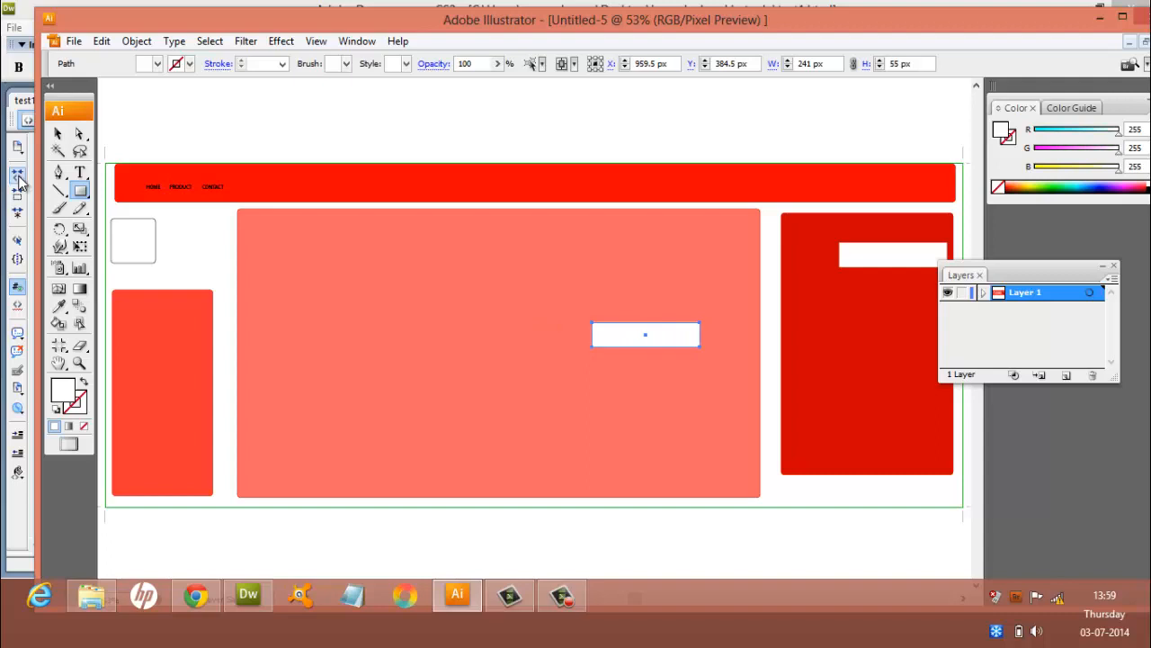
pyautogui.press('Right')
pyautogui.press('Right')
pyautogui.press('Right')
pyautogui.press('Right')
pyautogui.press('Right')
pyautogui.press('Right')
pyautogui.press('Right')
pyautogui.press('Right')
pyautogui.press('Right')
pyautogui.press('Right')
pyautogui.press('Right')
pyautogui.press('Right')
pyautogui.press('Right')
pyautogui.press('Right')
pyautogui.press('Right')
pyautogui.press('Right')
pyautogui.press('Right')
pyautogui.press('Right')
pyautogui.press('Right')
pyautogui.press('Right')
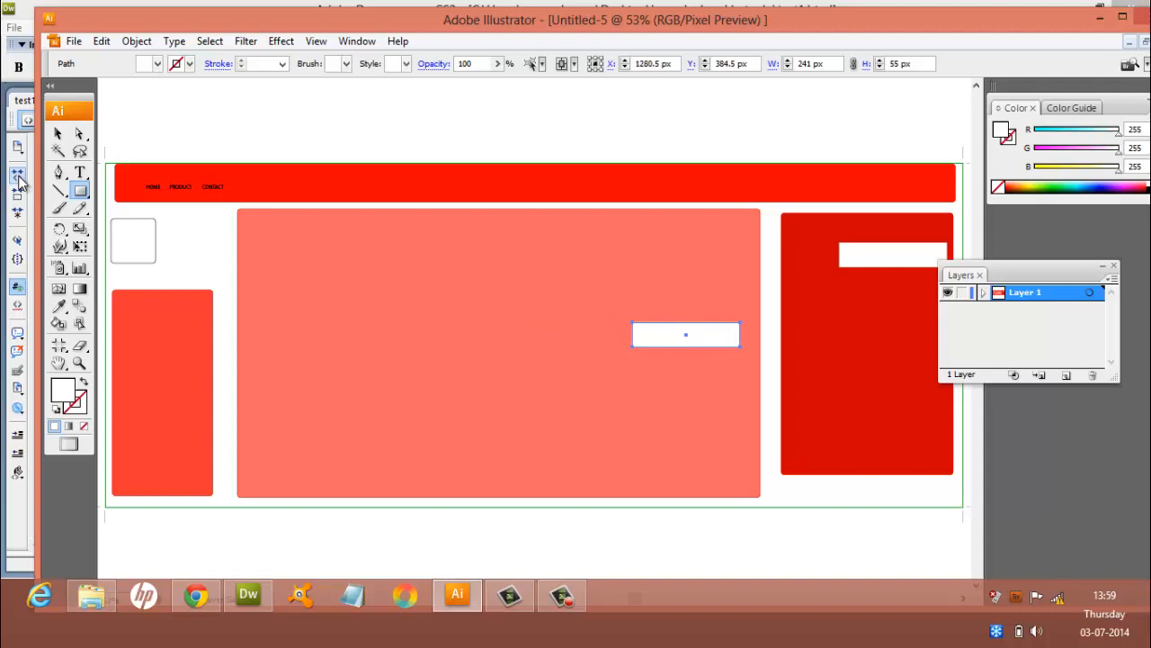
pyautogui.press('Right')
pyautogui.press('Right')
pyautogui.press('Right')
pyautogui.press('Right')
pyautogui.press('Right')
pyautogui.press('Right')
pyautogui.press('Right')
pyautogui.press('Right')
pyautogui.press('Right')
pyautogui.press('Right')
pyautogui.press('Right')
pyautogui.press('Right')
pyautogui.press('Right')
pyautogui.press('Right')
pyautogui.press('Right')
pyautogui.press('Right')
pyautogui.press('Right')
pyautogui.press('Right')
pyautogui.press('Right')
pyautogui.press('Right')
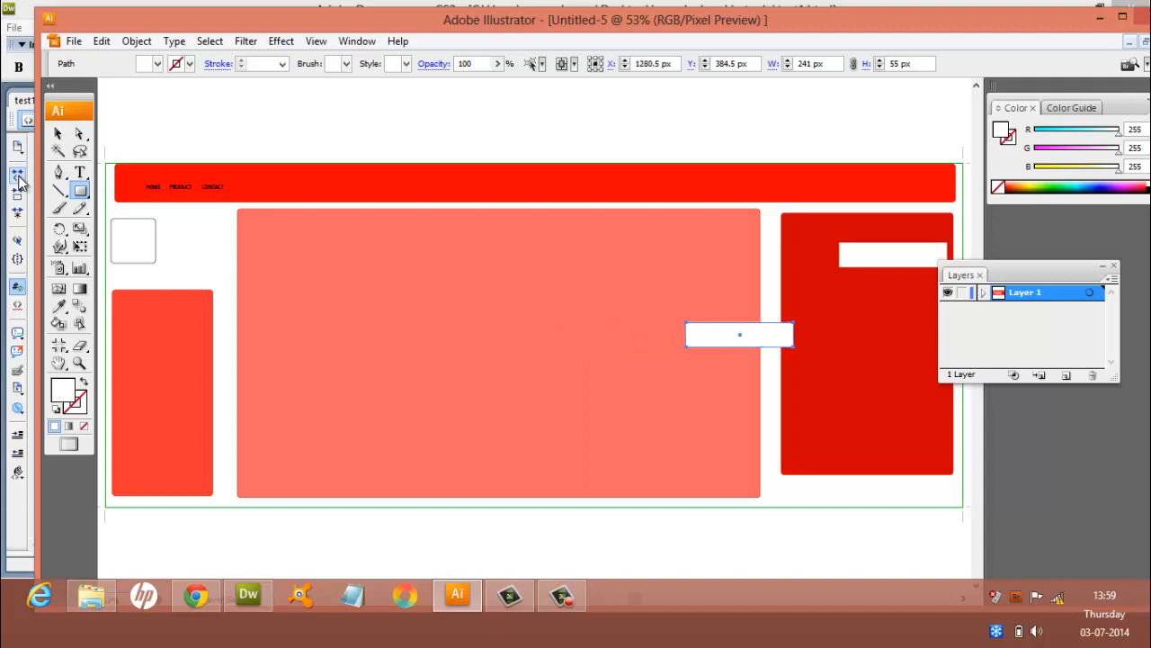
pyautogui.press('Right')
pyautogui.press('Right')
pyautogui.press('Right')
pyautogui.press('Right')
pyautogui.press('Right')
pyautogui.press('Right')
pyautogui.press('Right')
pyautogui.press('Right')
pyautogui.press('Right')
pyautogui.press('Right')
pyautogui.press('Right')
pyautogui.press('Right')
pyautogui.press('Right')
pyautogui.press('Right')
pyautogui.press('Right')
pyautogui.press('Right')
pyautogui.press('Right')
pyautogui.press('Right')
pyautogui.press('Right')
pyautogui.press('Right')
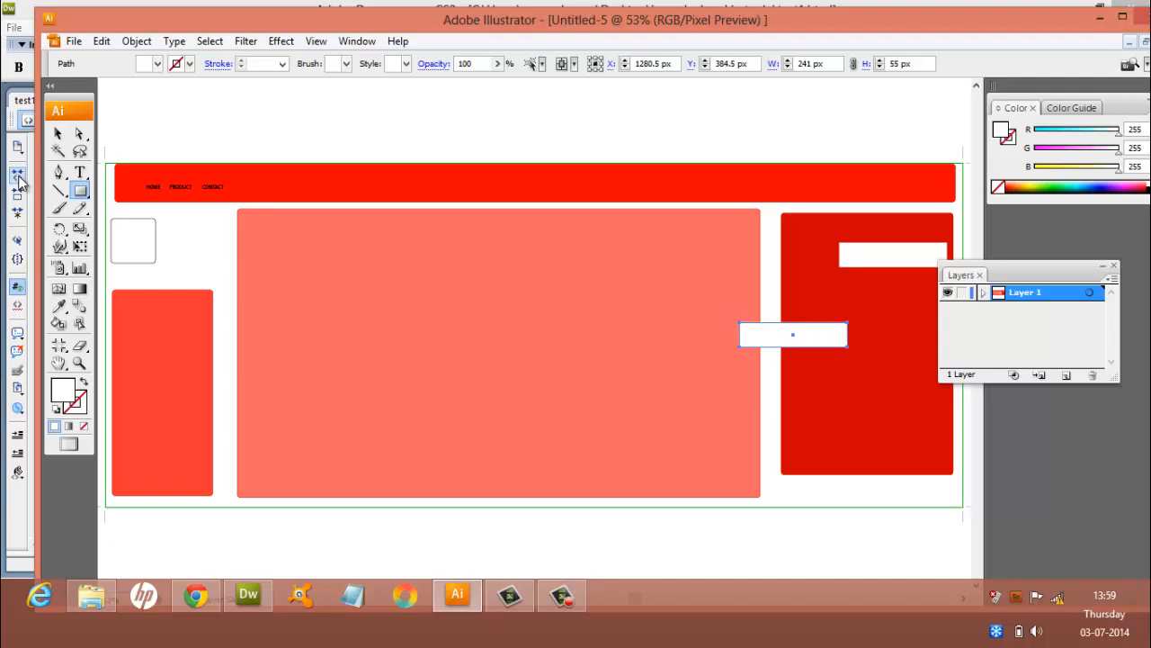
# Step: Nudge the copied white rectangle horizontally right across the dark red panel to about X 1770.5 px, beneath the original
pyautogui.press('Right')
pyautogui.press('Right')
pyautogui.press('Right')
pyautogui.press('Right')
pyautogui.press('Right')
pyautogui.press('Right')
pyautogui.press('Right')
pyautogui.press('Right')
pyautogui.press('Right')
pyautogui.press('Right')
pyautogui.press('Right')
pyautogui.press('Right')
pyautogui.press('Right')
pyautogui.press('Right')
pyautogui.press('Right')
pyautogui.press('Right')
pyautogui.press('Right')
pyautogui.press('Right')
pyautogui.press('Right')
pyautogui.press('Right')
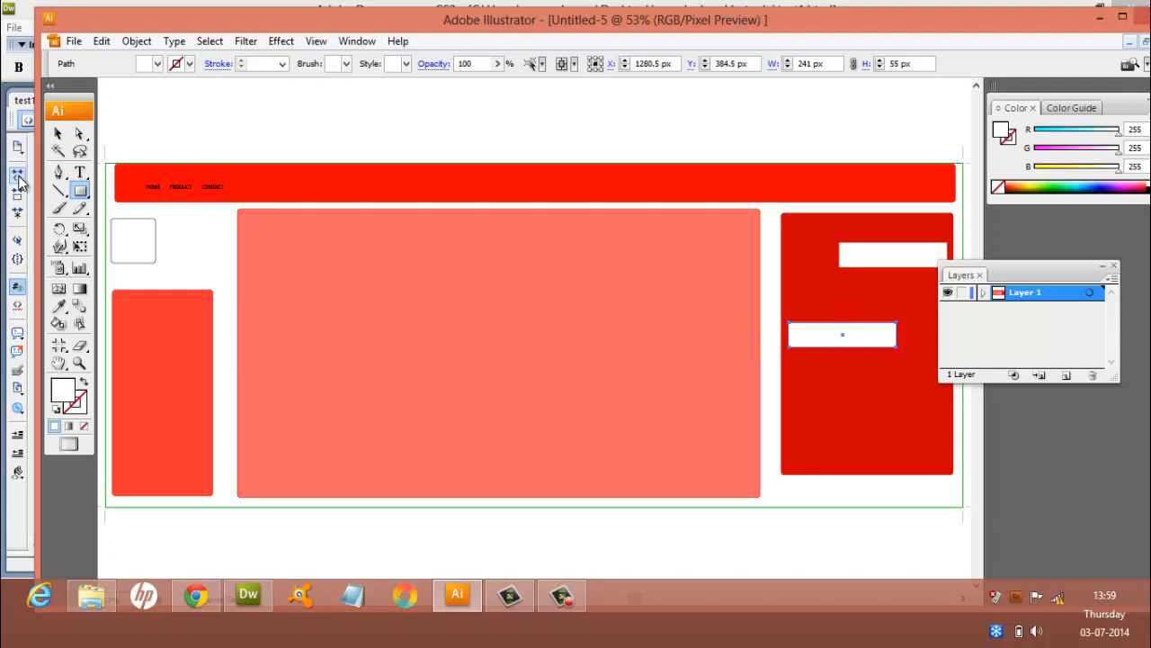
pyautogui.press('Right')
pyautogui.press('Right')
pyautogui.press('Right')
pyautogui.press('Right')
pyautogui.press('Right')
pyautogui.press('Right')
pyautogui.press('Right')
pyautogui.press('Right')
pyautogui.press('Right')
pyautogui.press('Right')
pyautogui.press('Right')
pyautogui.press('Right')
pyautogui.press('Right')
pyautogui.press('Right')
pyautogui.press('Right')
pyautogui.press('Right')
pyautogui.press('Right')
pyautogui.press('Right')
pyautogui.press('Right')
pyautogui.press('Right')
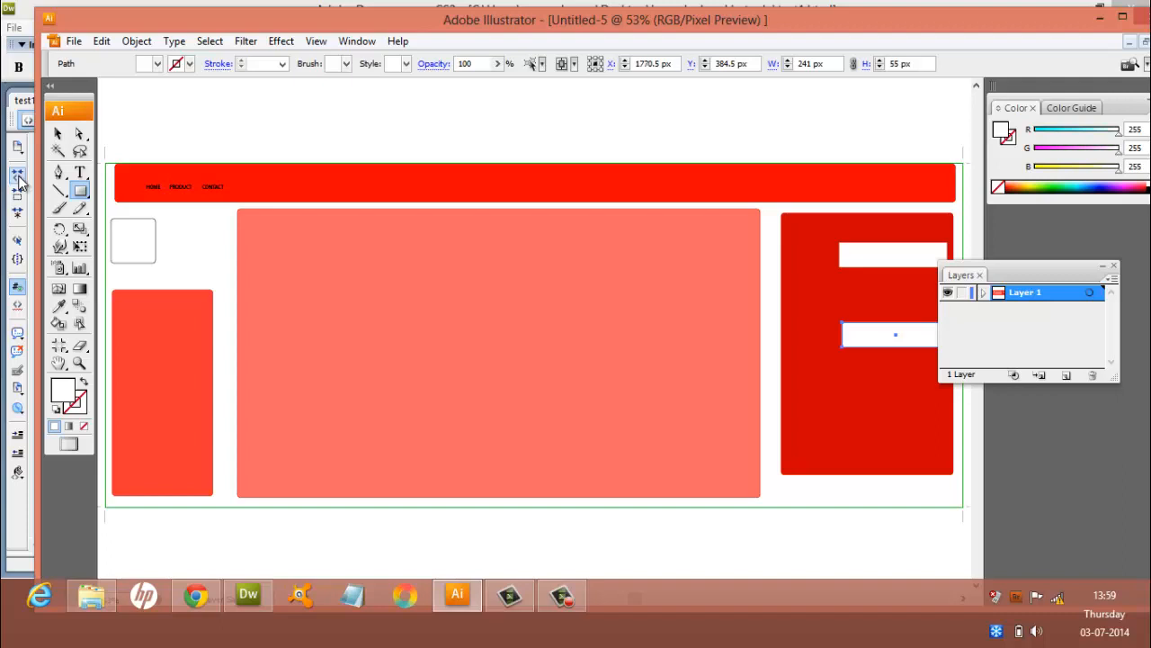
# Step: Nudge the copied rectangle up to Y 475.5 px, closer to the original, and back left to X 1760.5 px
pyautogui.press('Up')
pyautogui.press('Up')
pyautogui.press('Up')
pyautogui.press('Up')
pyautogui.press('Up')
pyautogui.press('Up')
pyautogui.press('Up')
pyautogui.press('Up')
pyautogui.press('Up')
pyautogui.press('Up')
pyautogui.press('Up')
pyautogui.press('Up')
pyautogui.press('Up')
pyautogui.press('Up')
pyautogui.press('Up')
pyautogui.press('Up')
pyautogui.press('Up')
pyautogui.press('Up')
pyautogui.press('Up')
pyautogui.press('Up')
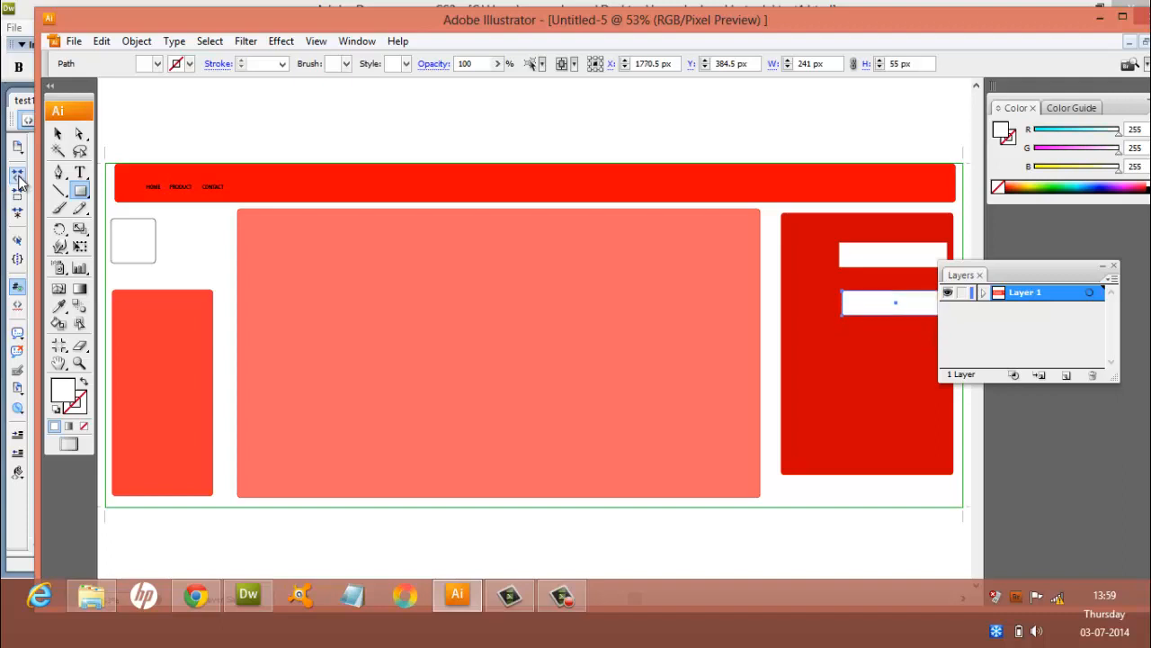
pyautogui.press('Up')
pyautogui.press('Up')
pyautogui.press('Up')
pyautogui.press('Up')
pyautogui.press('Up')
pyautogui.press('Up')
pyautogui.press('Up')
pyautogui.press('Up')
pyautogui.press('Up')
pyautogui.press('Up')
pyautogui.press('Up')
pyautogui.press('Up')
pyautogui.press('Up')
pyautogui.press('Up')
pyautogui.press('Up')
pyautogui.press('Up')
pyautogui.press('Up')
pyautogui.press('Up')
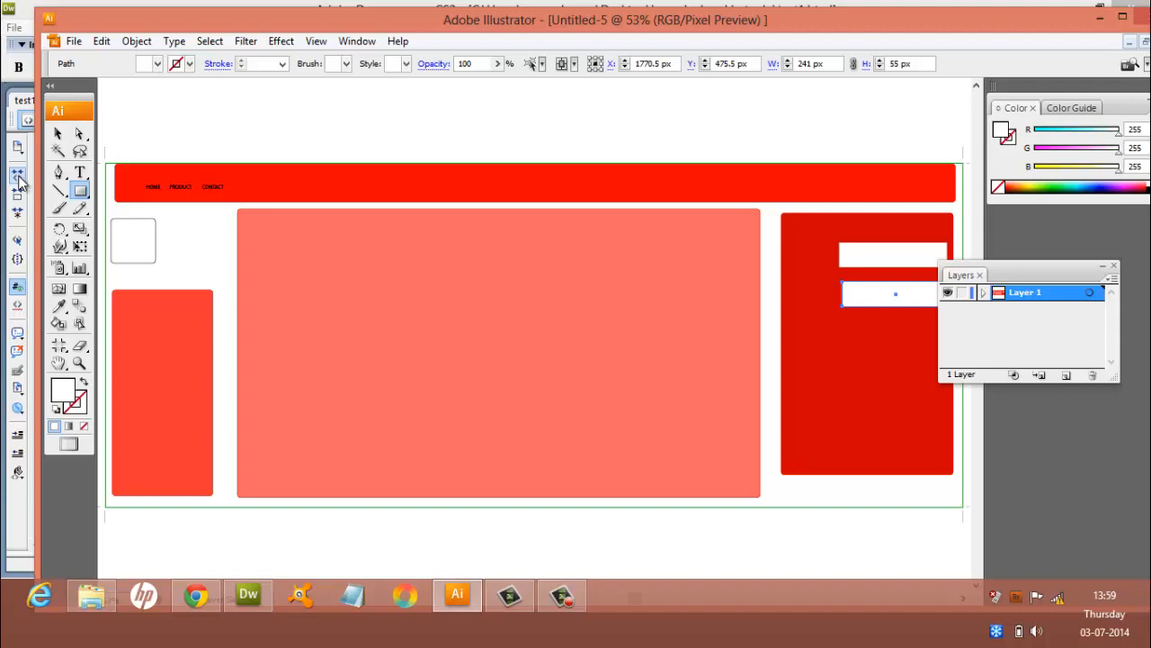
pyautogui.press('Left')
pyautogui.press('Left')
pyautogui.press('Left')
pyautogui.press('Left')
pyautogui.press('Left')
pyautogui.press('Left')
pyautogui.press('Left')
pyautogui.press('Left')
pyautogui.press('Left')
pyautogui.press('Left')
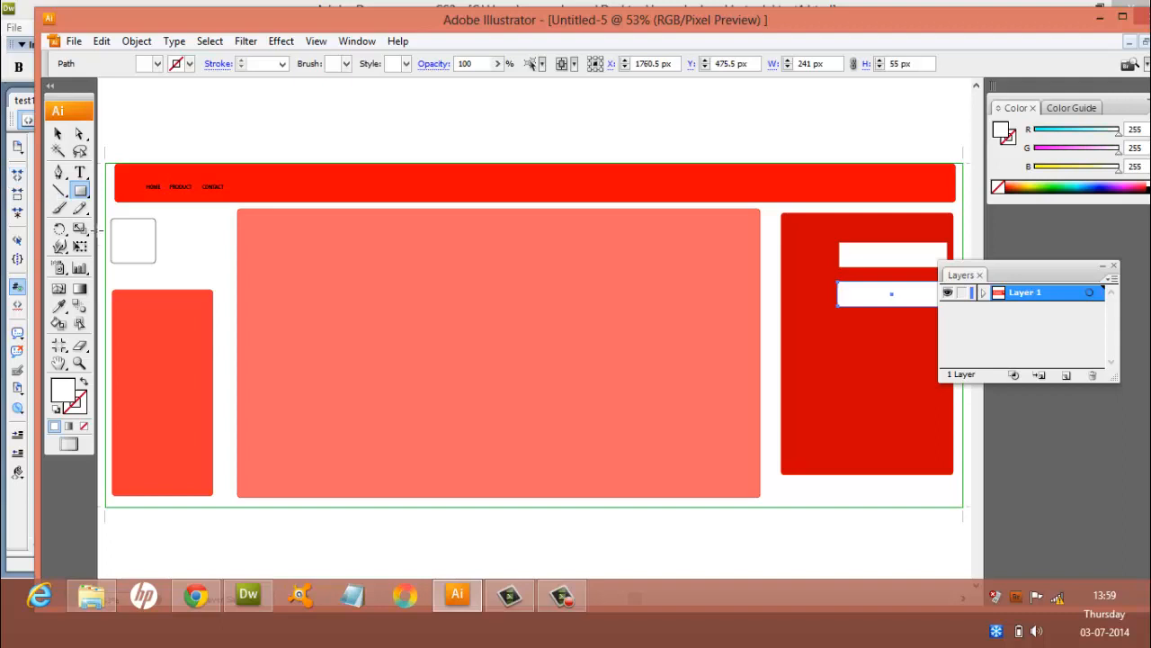
# Step: Show the rulers and place a vertical guide along the left edge of the upper white rectangle
pyautogui.click(315, 41)
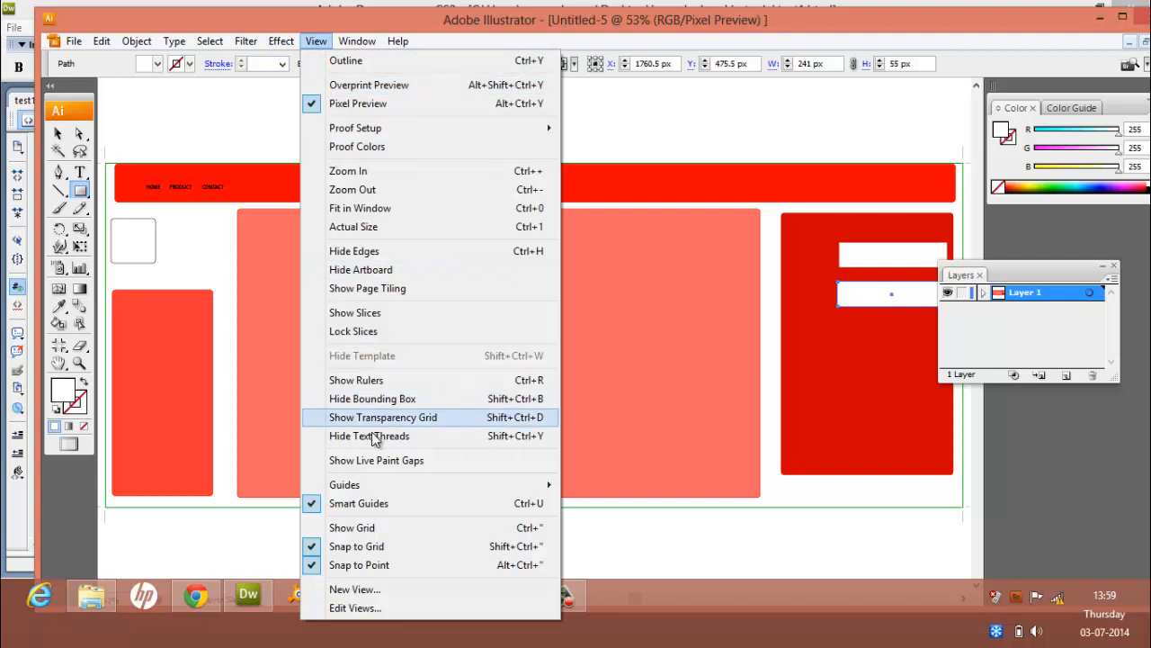
pyautogui.click(390, 381)
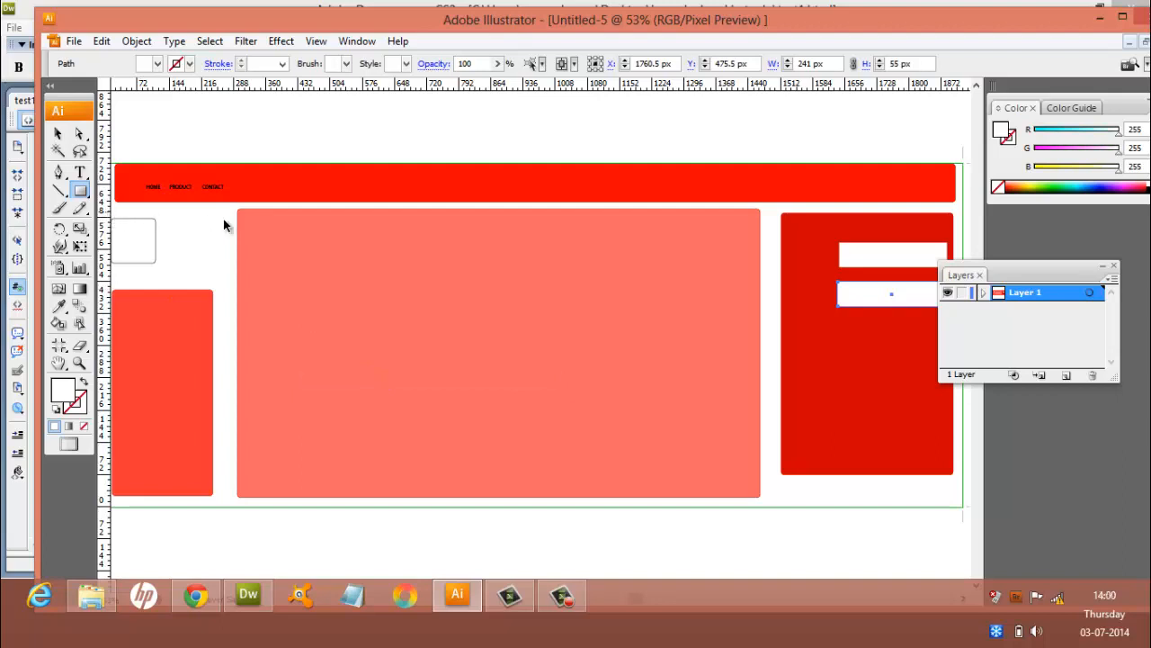
pyautogui.moveTo(624, 220); pyautogui.dragTo(838, 237)
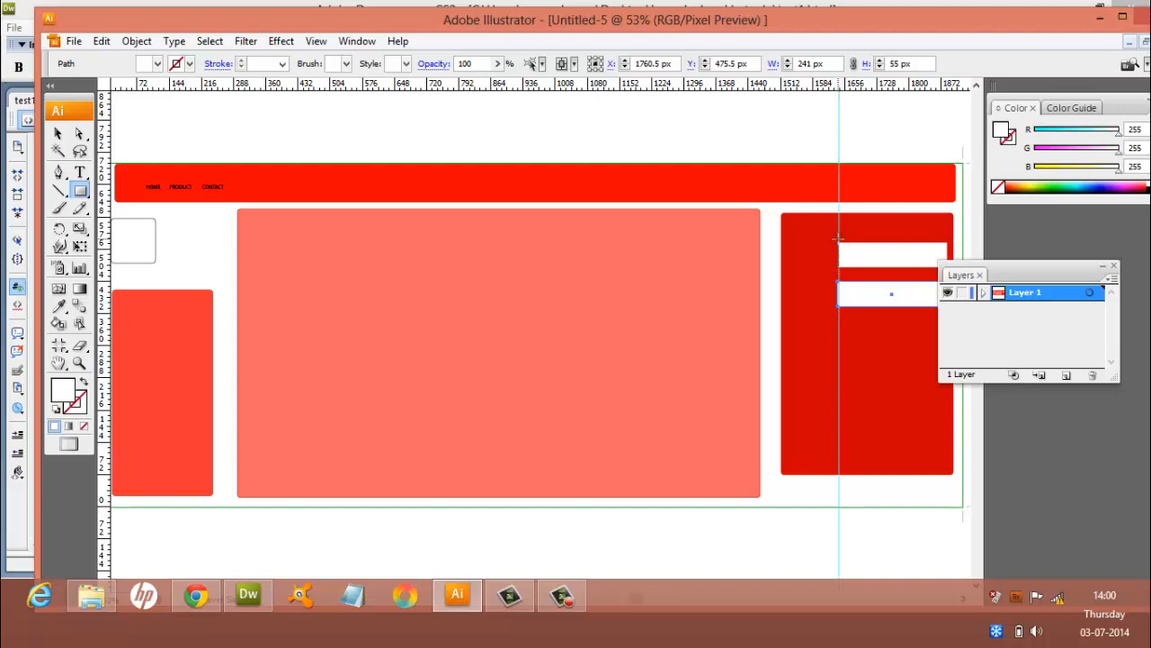
# Step: Nudge the copied white rectangle a few pixels right so its left edge meets the vertical guide
pyautogui.hotkey('ctrl', '+')
pyautogui.hotkey('ctrl', '+')
pyautogui.hotkey('ctrl', '+')
pyautogui.hotkey('ctrl', '+')
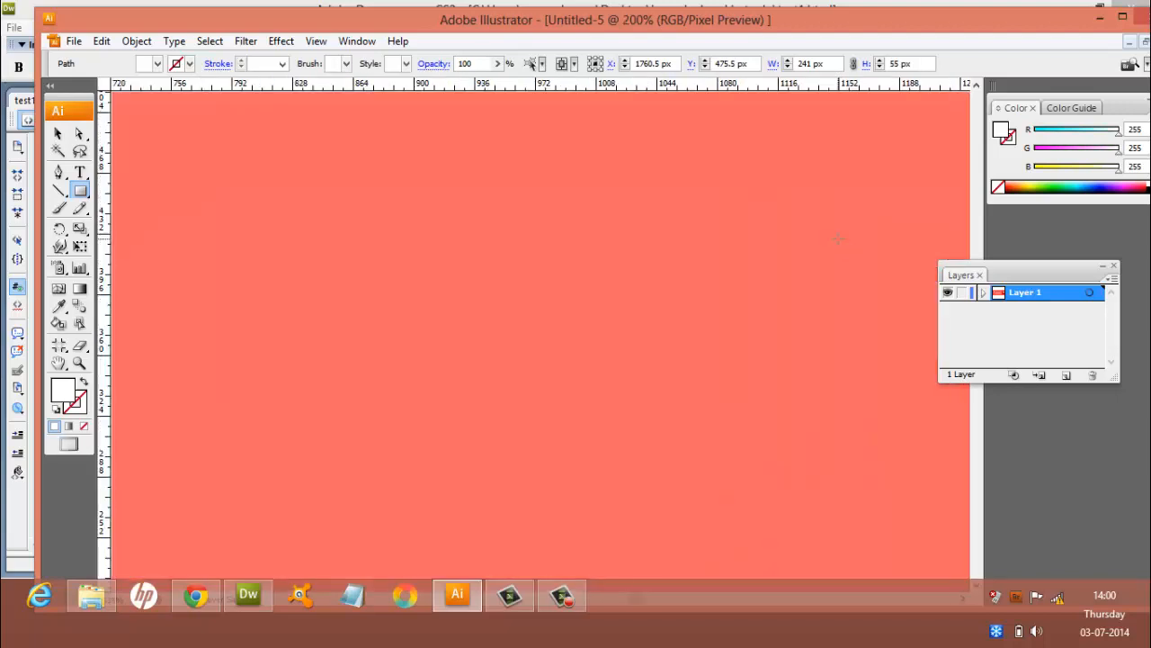
pyautogui.press('space')
pyautogui.moveTo(837, 240); pyautogui.dragTo(4, 339)
pyautogui.click(3, 339)
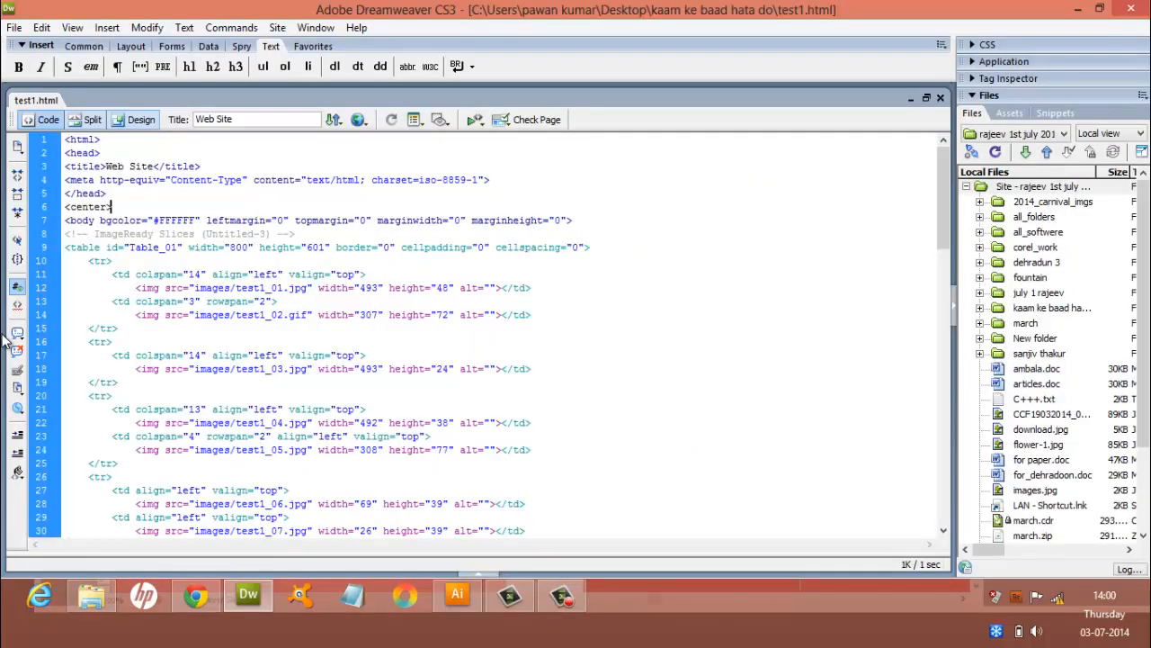
pyautogui.click(471, 602)
pyautogui.moveTo(727, 452); pyautogui.dragTo(382, 452)
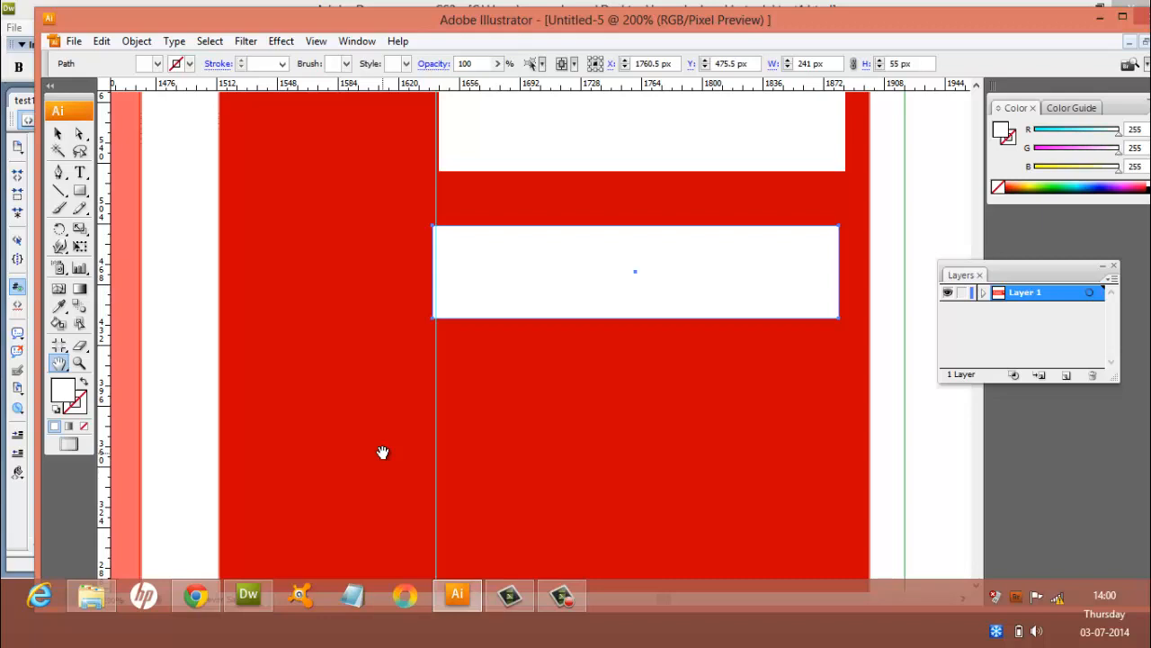
pyautogui.press('Right')
pyautogui.press('Right')
pyautogui.press('Right')
pyautogui.press('Right')
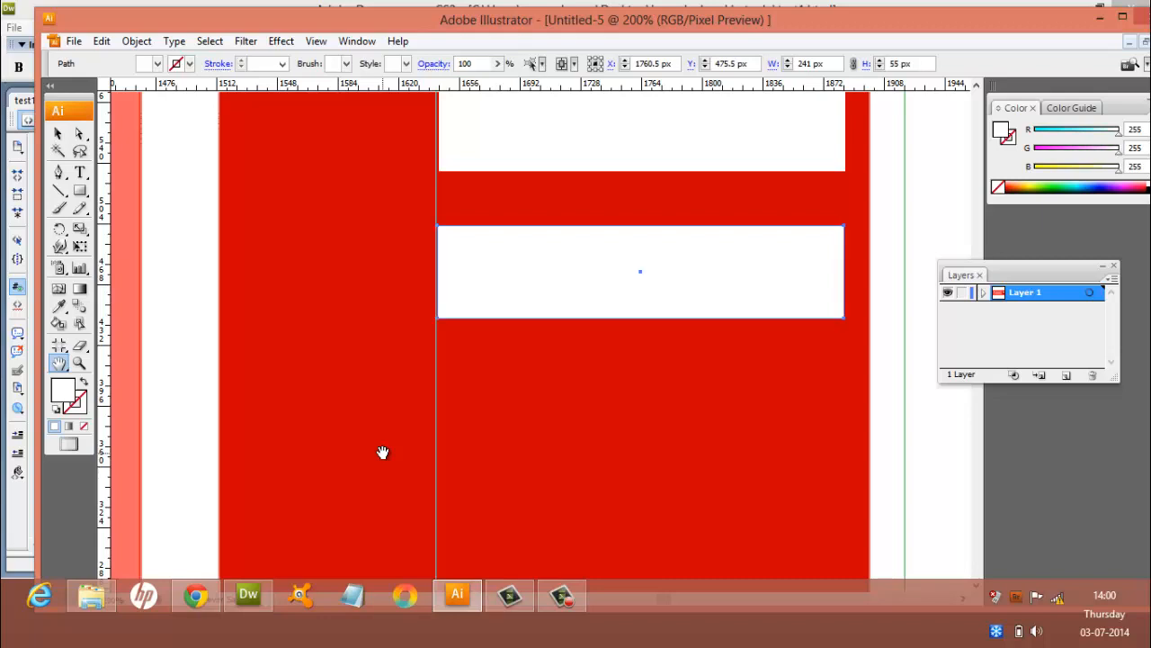
# Step: Nudge the copied rectangle up against the original's bottom edge and align their sides at X 1764.5 px
pyautogui.press('Up')
pyautogui.press('Up')
pyautogui.press('Up')
pyautogui.press('Up')
pyautogui.press('Up')
pyautogui.press('Up')
pyautogui.press('Up')
pyautogui.press('Up')
pyautogui.press('Up')
pyautogui.press('Up')
pyautogui.press('Up')
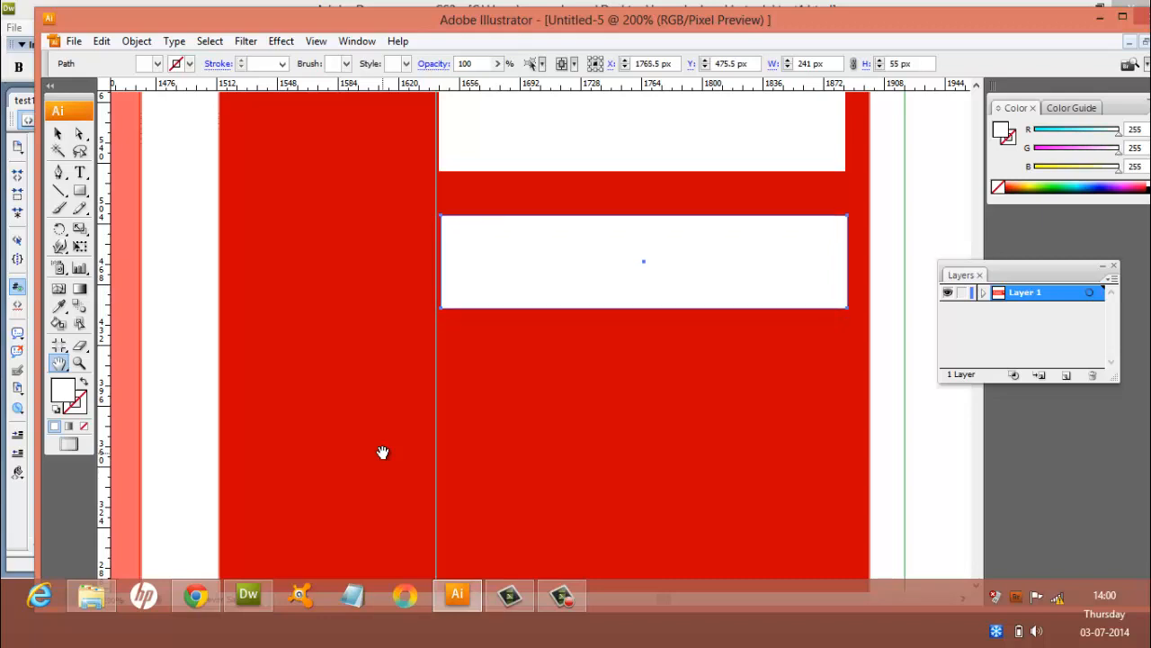
pyautogui.press('Up')
pyautogui.press('Up')
pyautogui.press('Up')
pyautogui.press('Up')
pyautogui.press('Up')
pyautogui.press('Up')
pyautogui.press('Up')
pyautogui.press('Up')
pyautogui.press('Up')
pyautogui.press('Up')
pyautogui.press('Up')
pyautogui.press('Up')
pyautogui.press('Up')
pyautogui.press('Up')
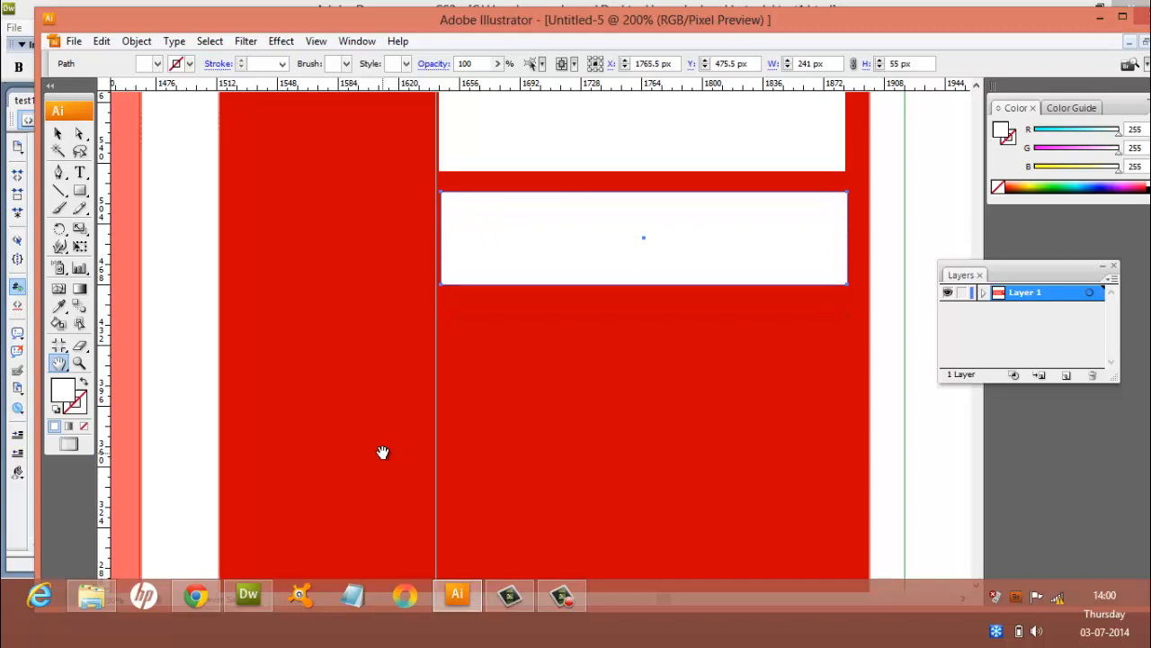
pyautogui.press('Up')
pyautogui.press('Up')
pyautogui.press('Up')
pyautogui.press('Up')
pyautogui.press('Up')
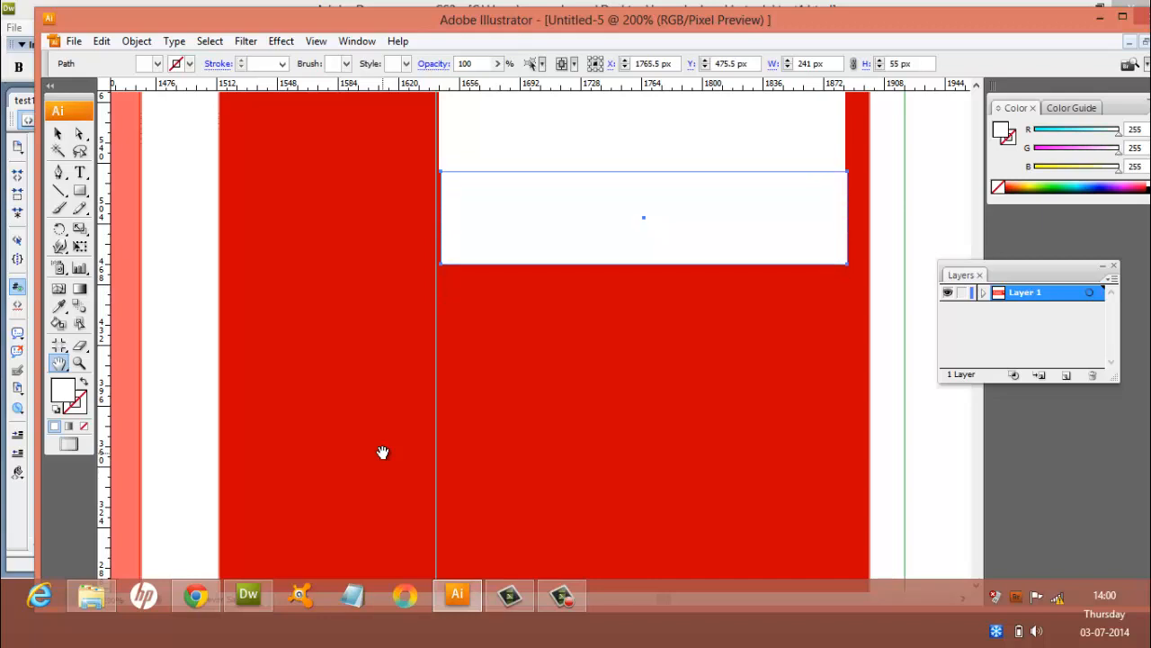
pyautogui.press('Left')
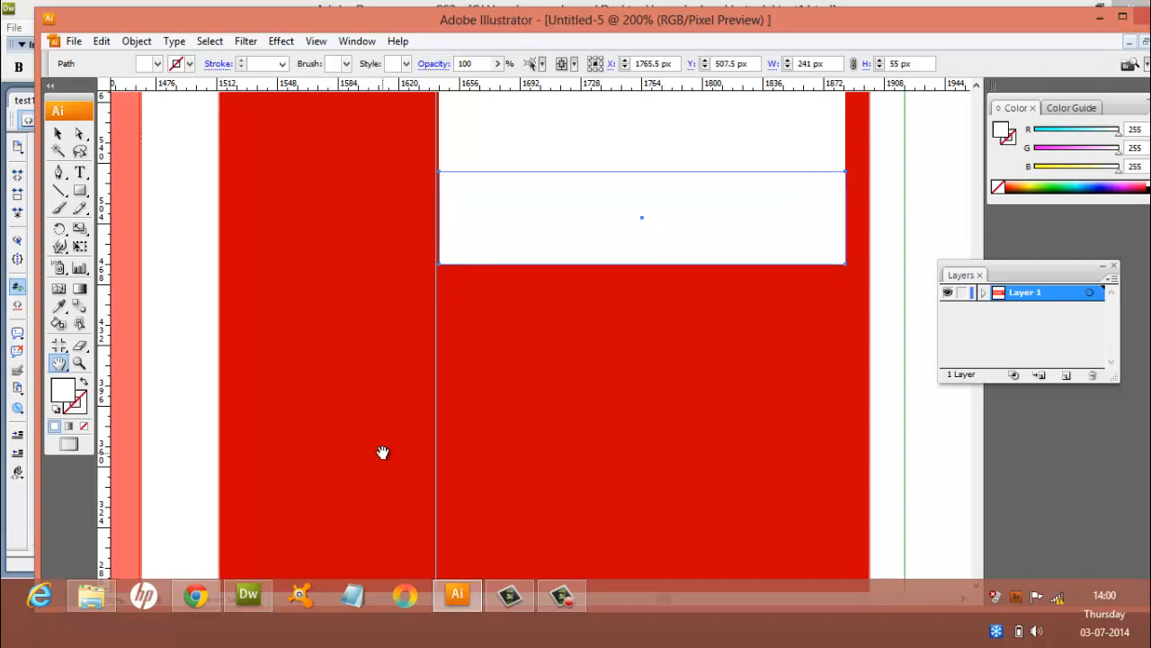
# Step: Nudge the copied rectangle down to Y 489.5 px, leaving a gap of about 18 px below the original
pyautogui.press('Down')
pyautogui.press('Down')
pyautogui.press('Down')
pyautogui.press('Down')
pyautogui.press('Down')
pyautogui.press('Down')
pyautogui.press('Down')
pyautogui.press('Down')
pyautogui.press('Down')
pyautogui.press('Down')
pyautogui.press('Down')
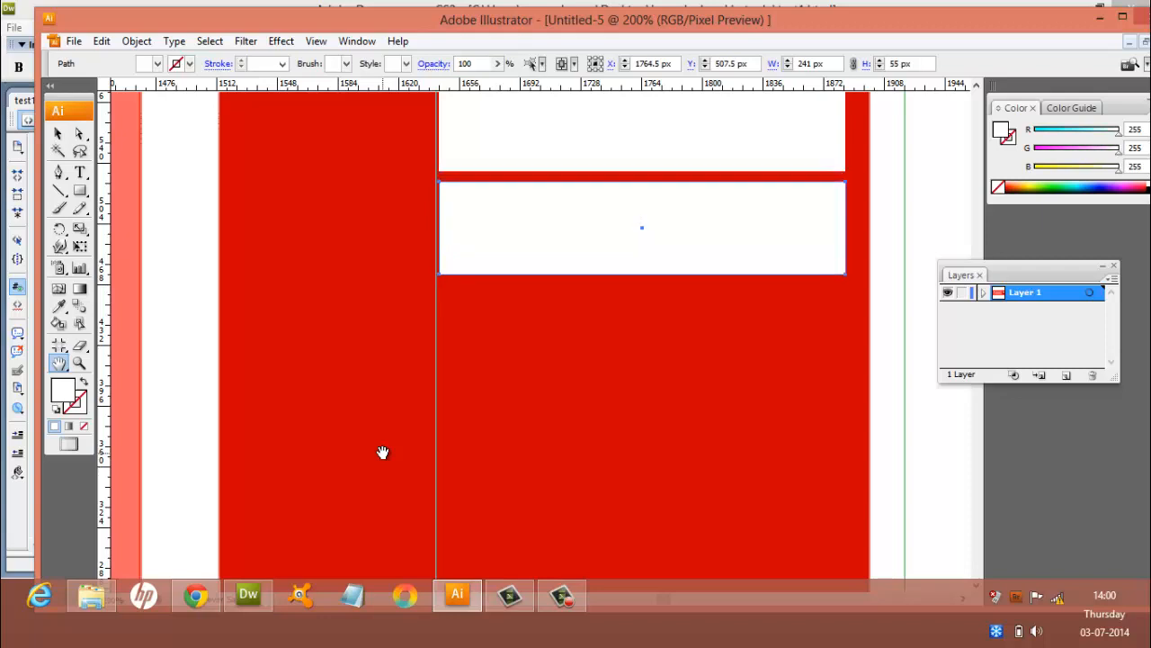
pyautogui.press('Down')
pyautogui.press('Down')
pyautogui.press('Down')
pyautogui.press('Down')
pyautogui.press('Down')
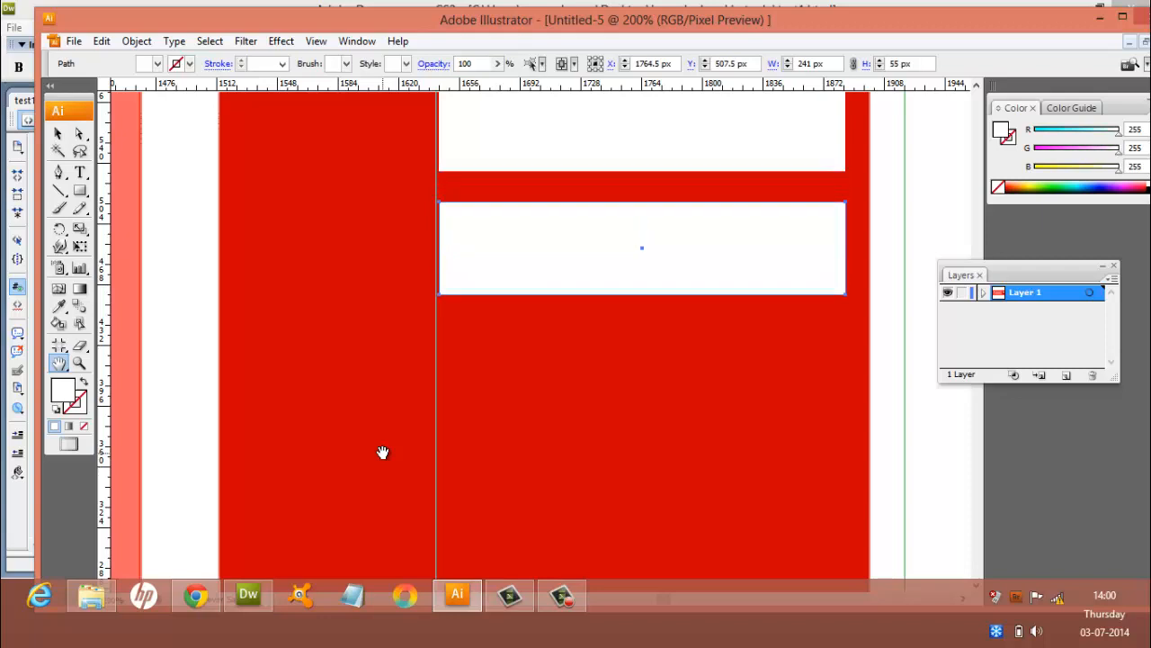
# Step: Change the fill colour of the entire HOME PRODUCT CONTACT text line in the red banner to white
pyautogui.hotkey('ctrl', '0')
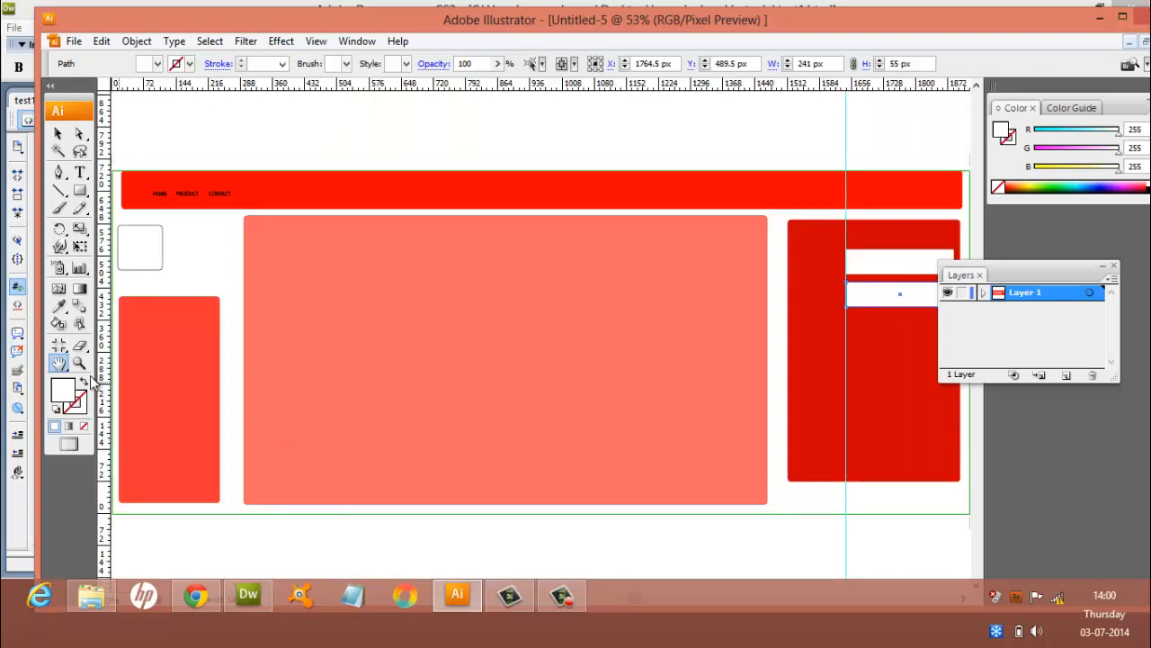
pyautogui.click(80, 172)
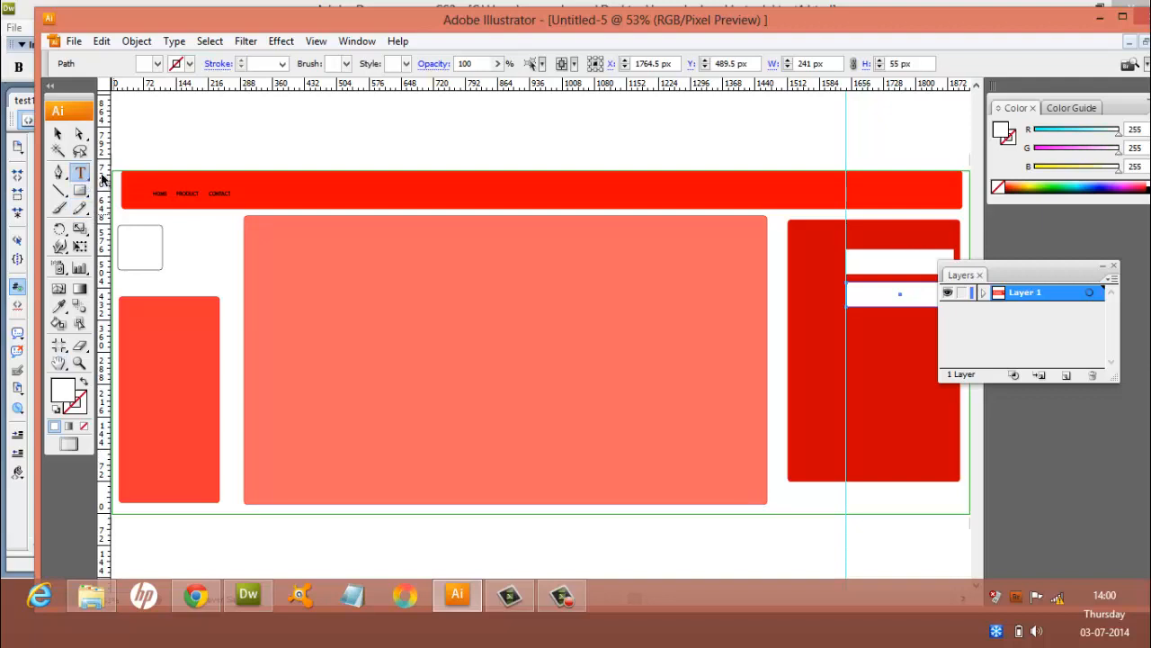
pyautogui.click(152, 191)
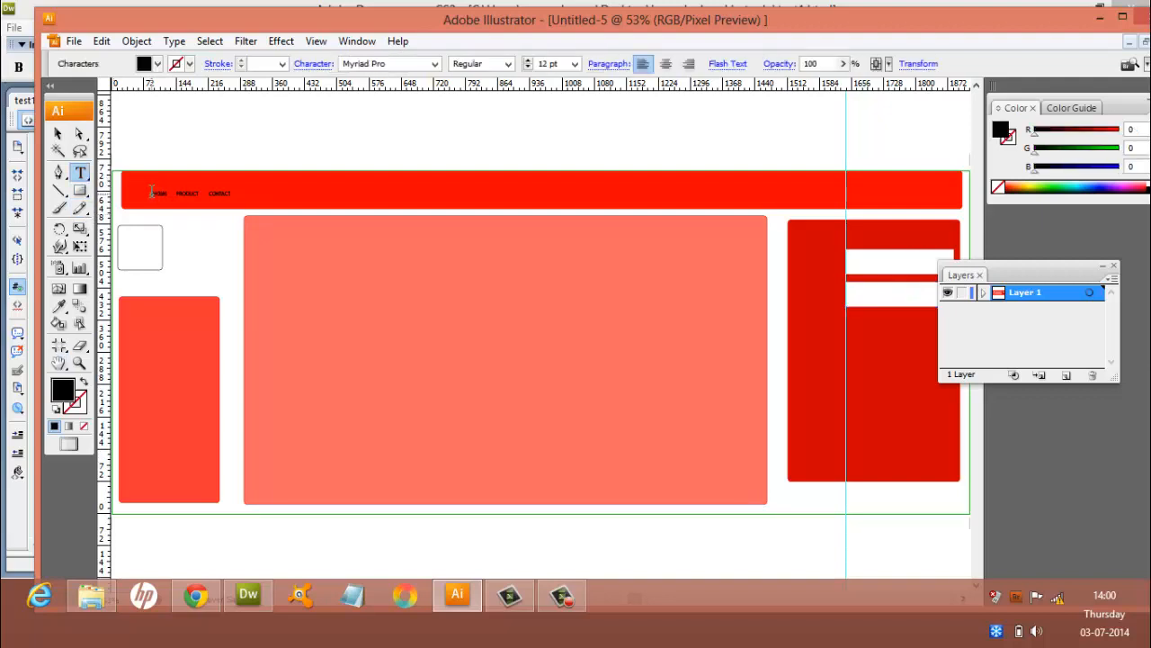
pyautogui.doubleClick(156, 192)
pyautogui.hotkey('ctrl', 'a')
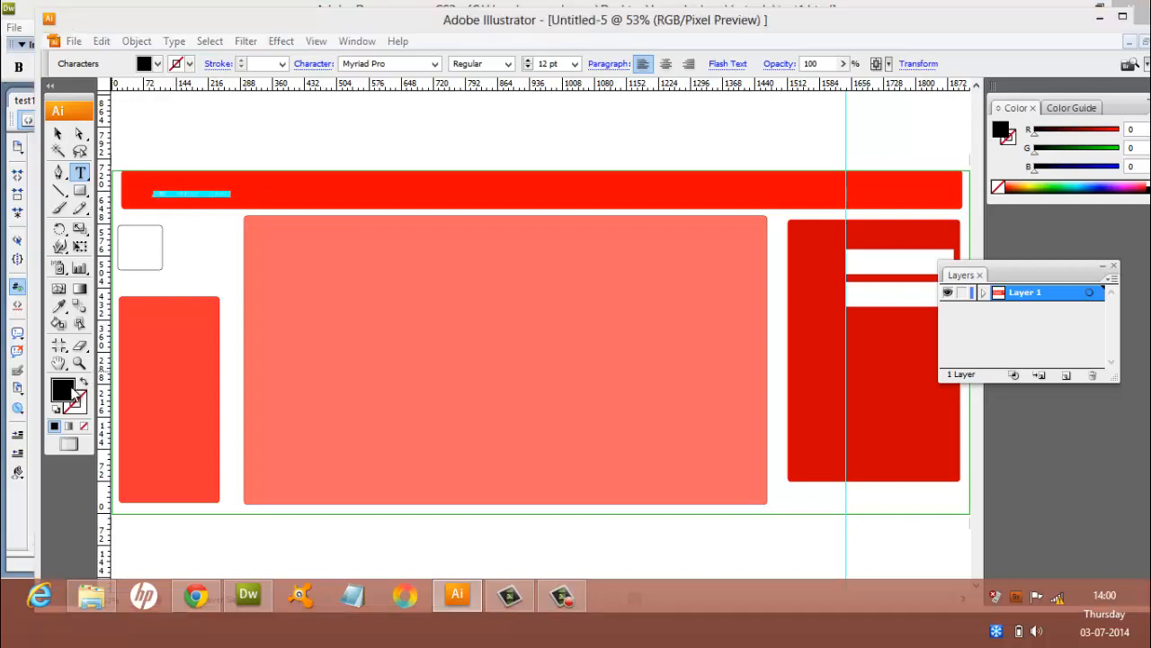
pyautogui.doubleClick(63, 389)
pyautogui.click(396, 215)
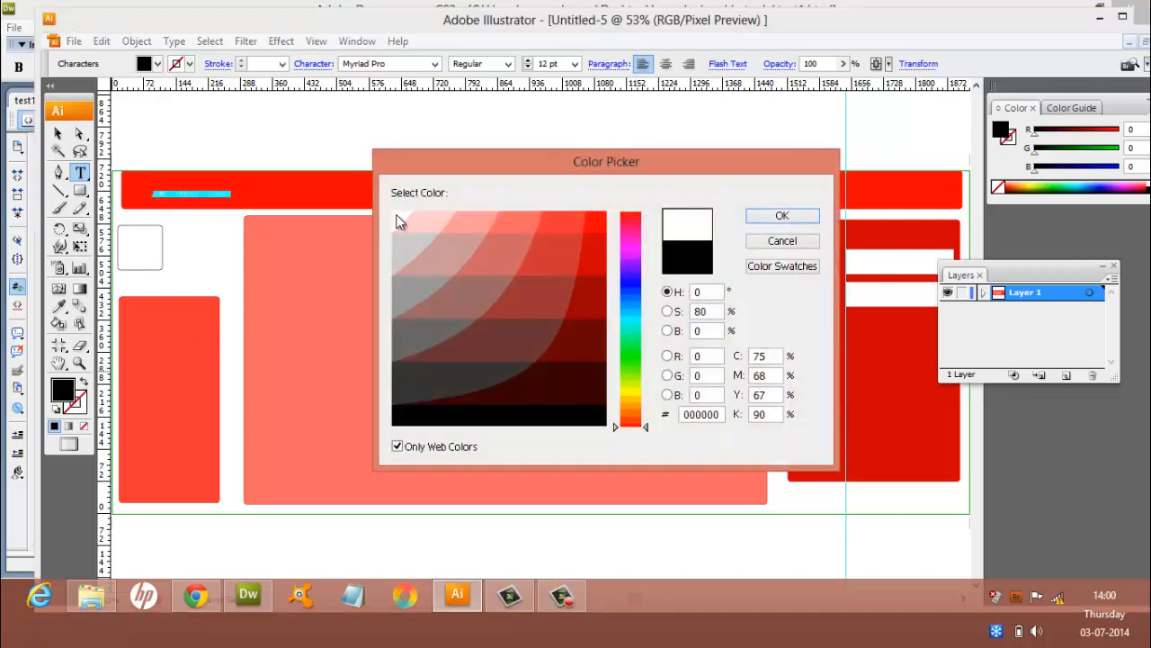
pyautogui.click(781, 216)
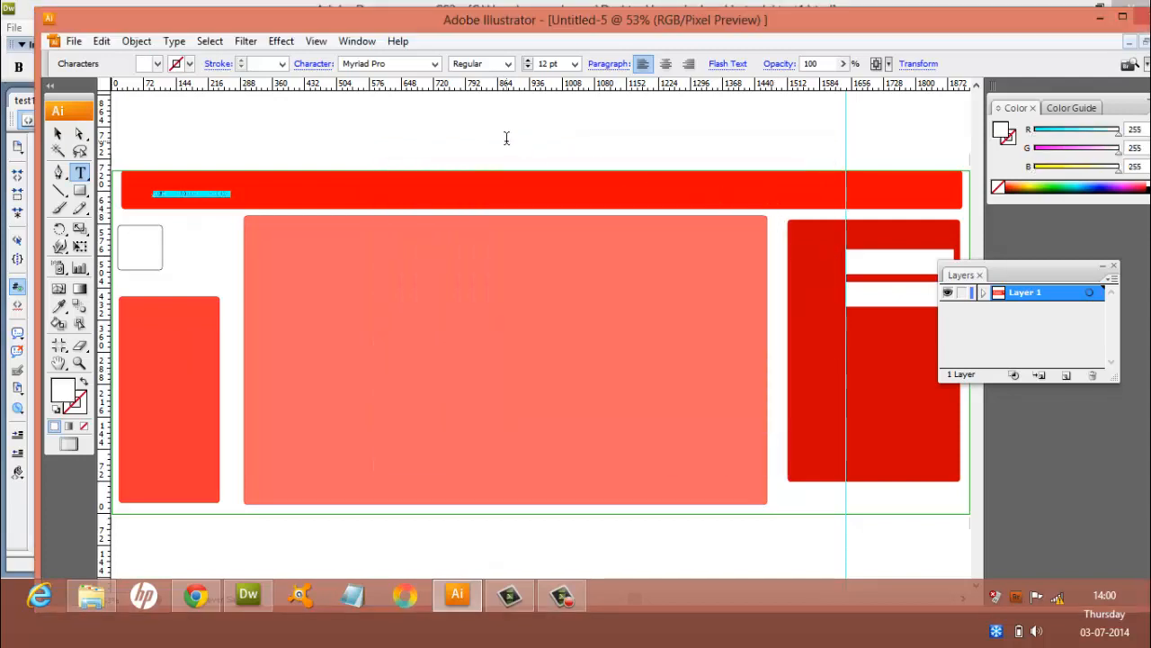
pyautogui.click(535, 190)
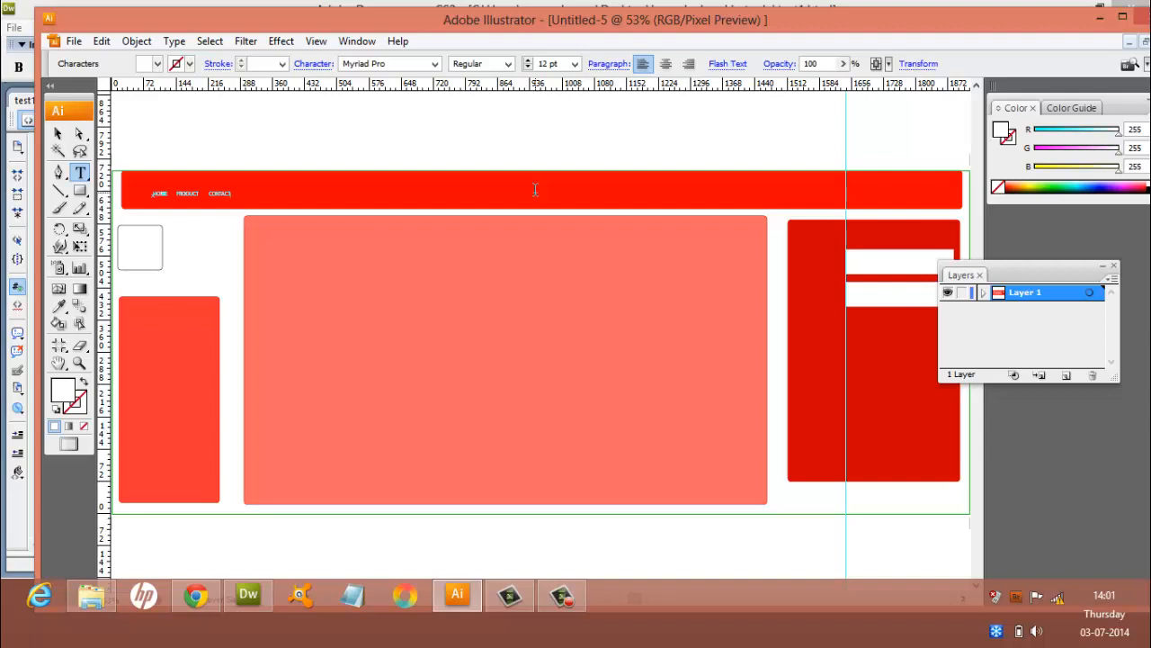
# Step: Save the document as TST2TEMPL in the desktop folder "kaam ke baad hata do", with PDF compatibility turned off
pyautogui.press('ctrl')
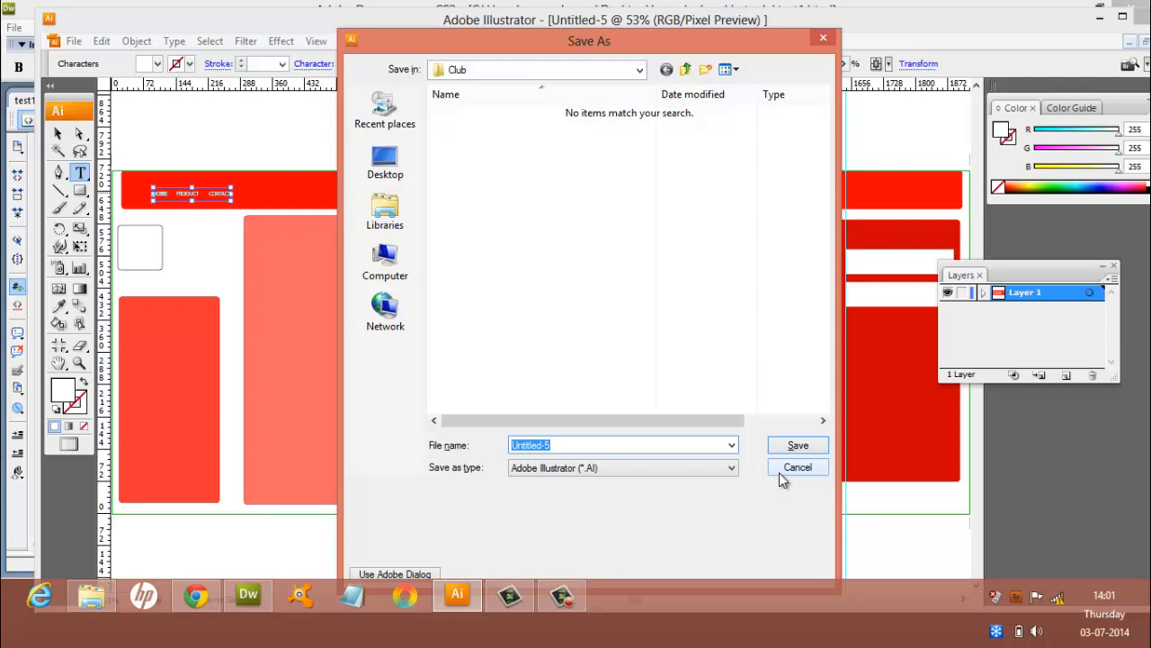
pyautogui.write('TST2TEMPL')
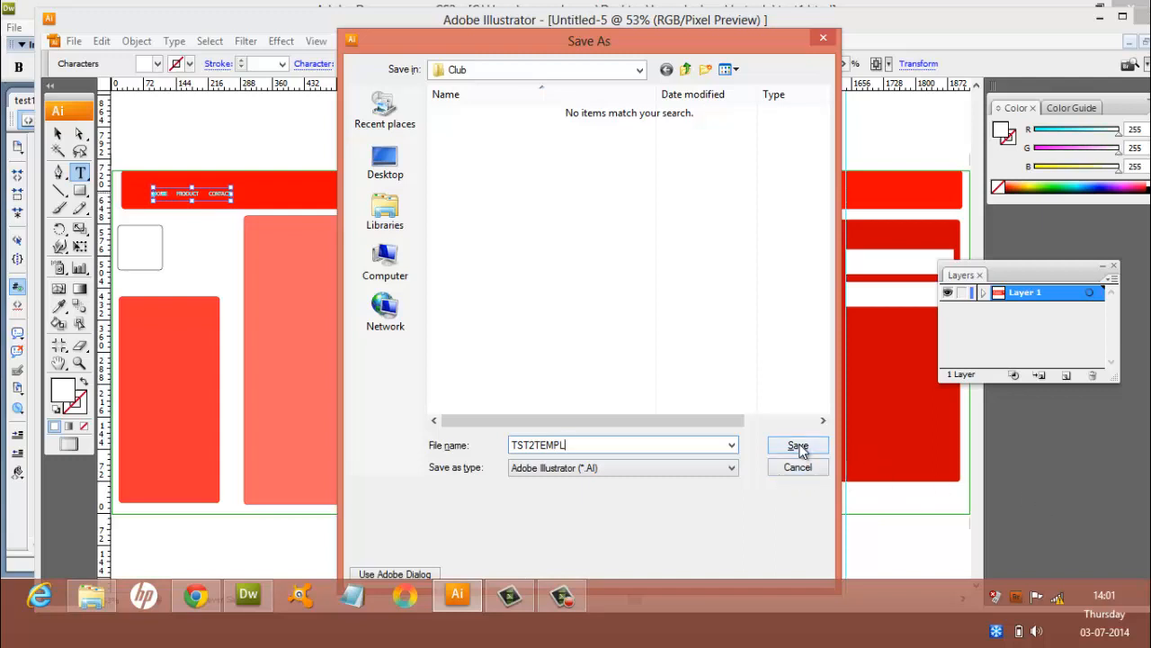
pyautogui.click(799, 447)
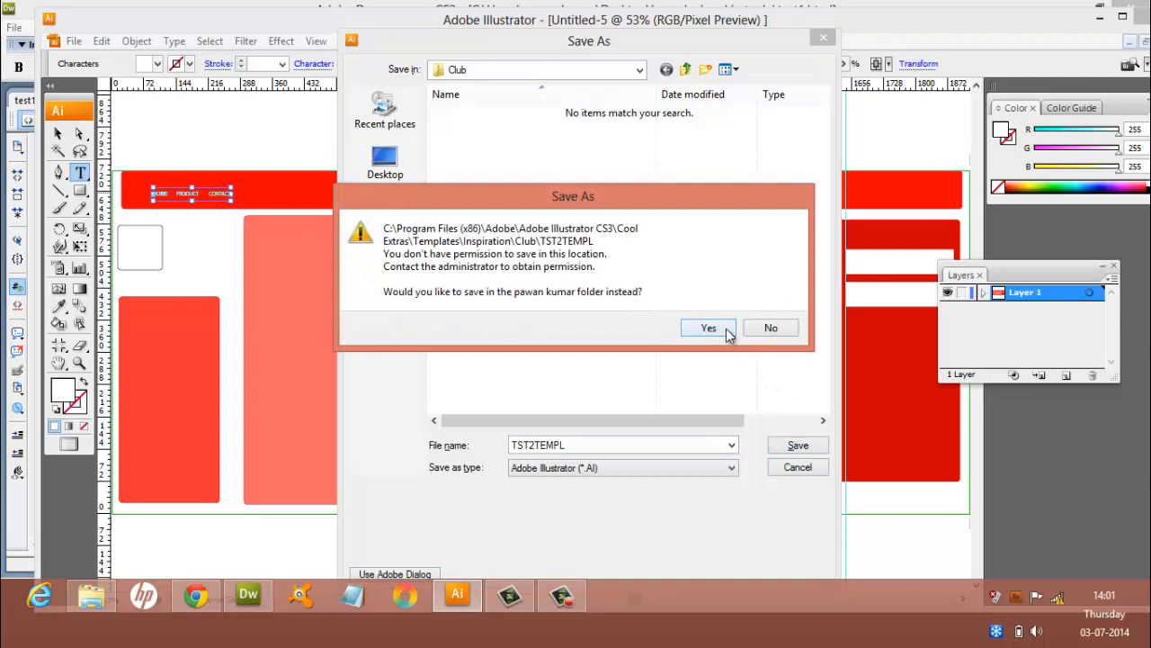
pyautogui.click(774, 329)
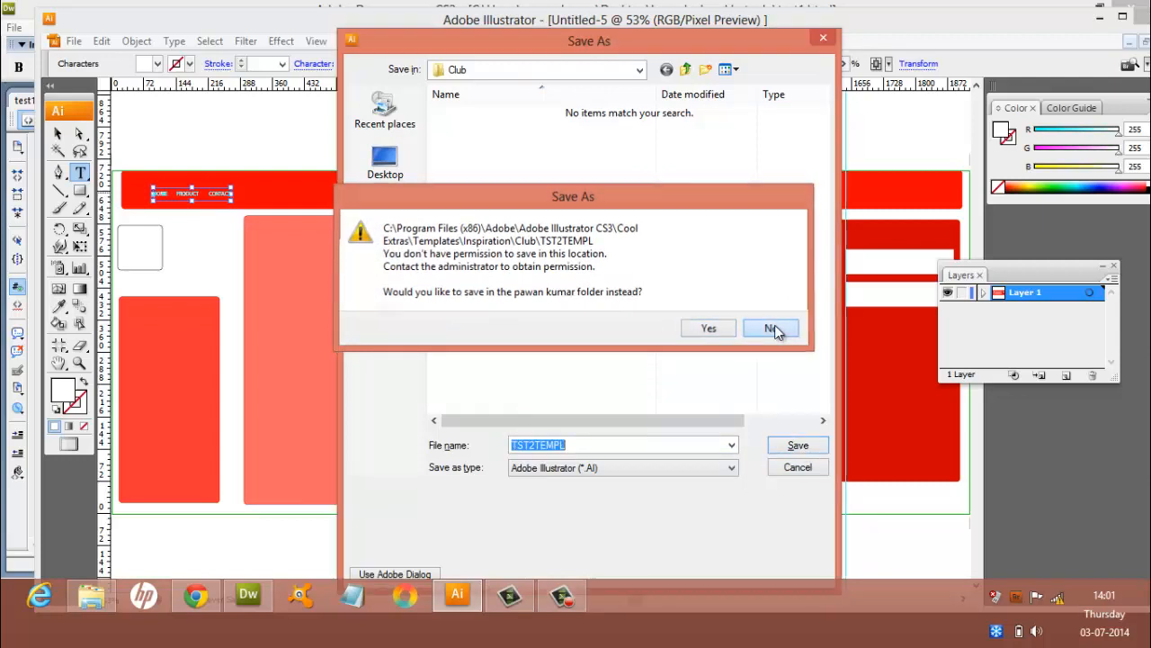
pyautogui.click(403, 185)
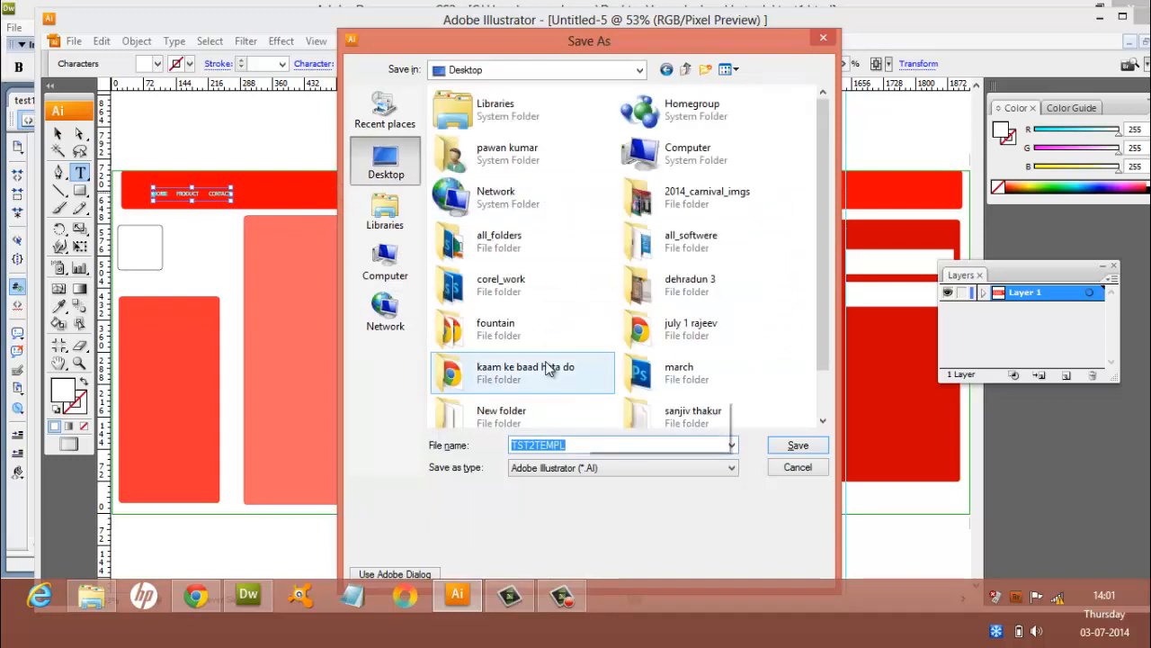
pyautogui.doubleClick(547, 369)
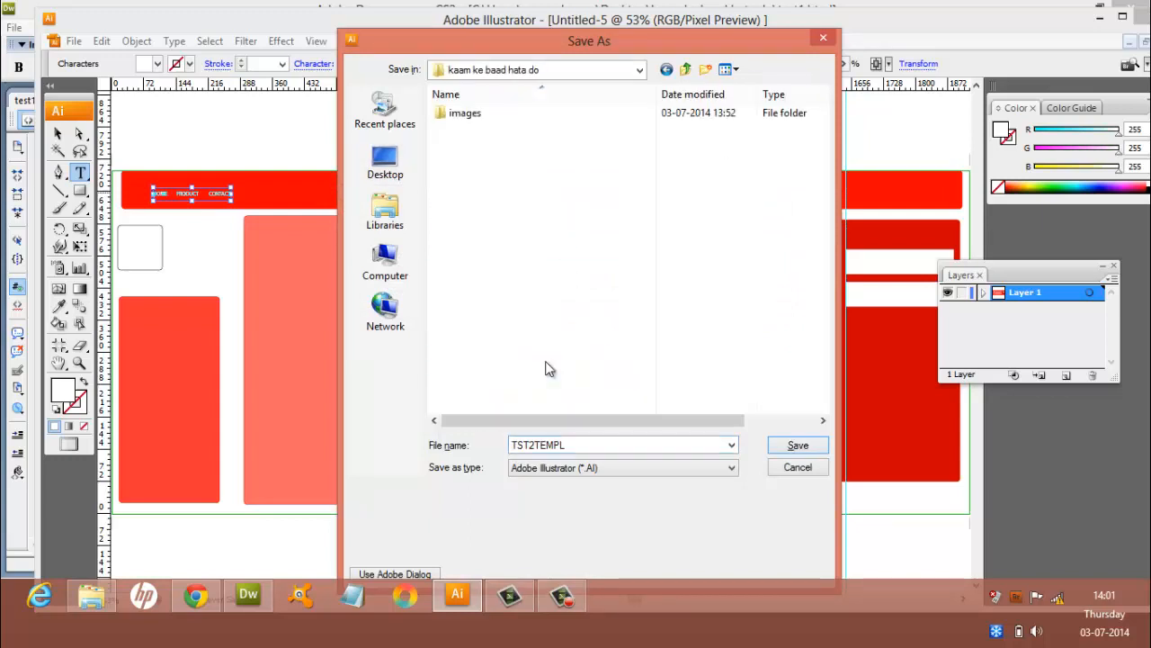
pyautogui.click(792, 454)
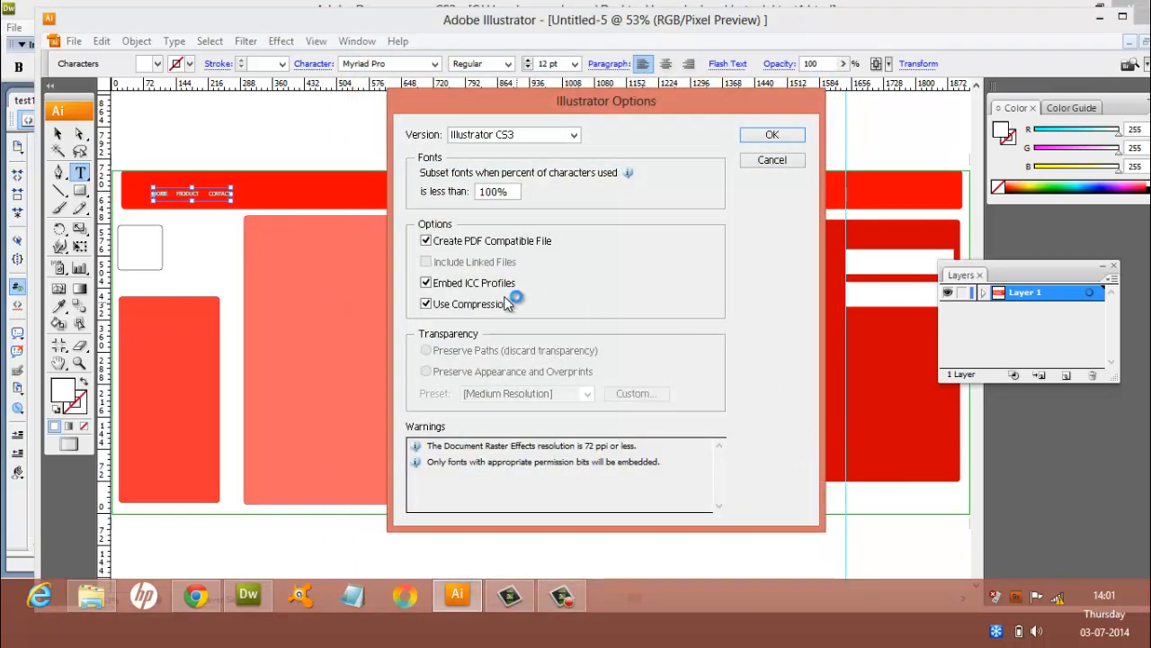
pyautogui.click(429, 241)
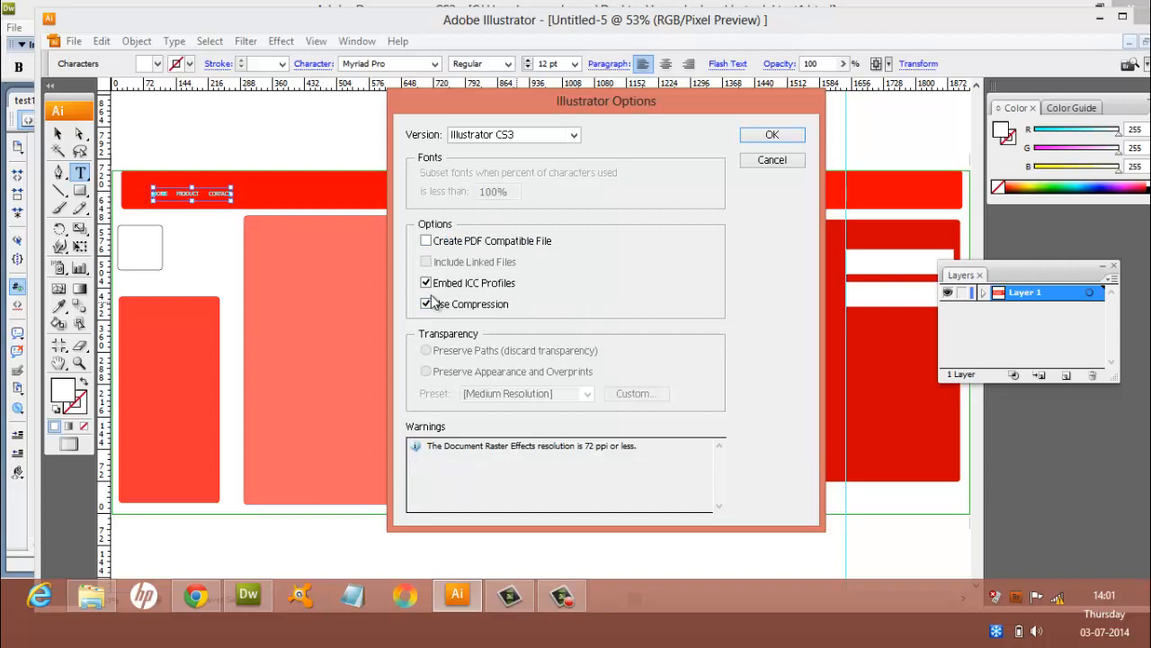
pyautogui.click(756, 140)
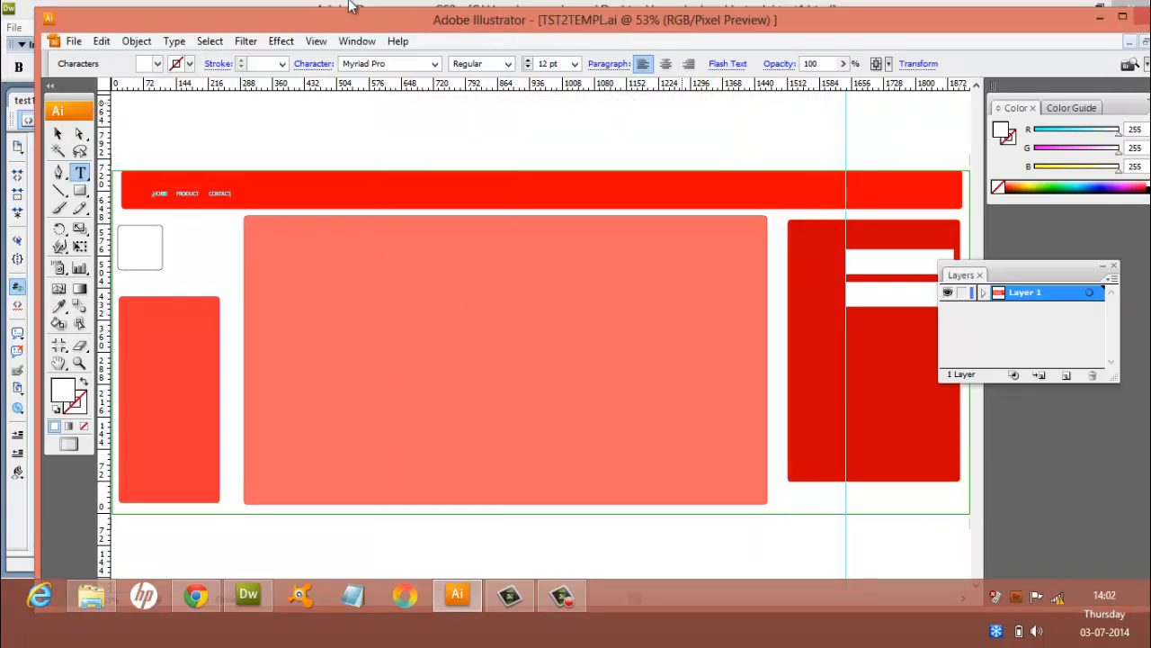
# Step: Export the layout for the web as HTML and Images under the name TEST2 in the "kaam ke baad hata do" folder
pyautogui.click(74, 43)
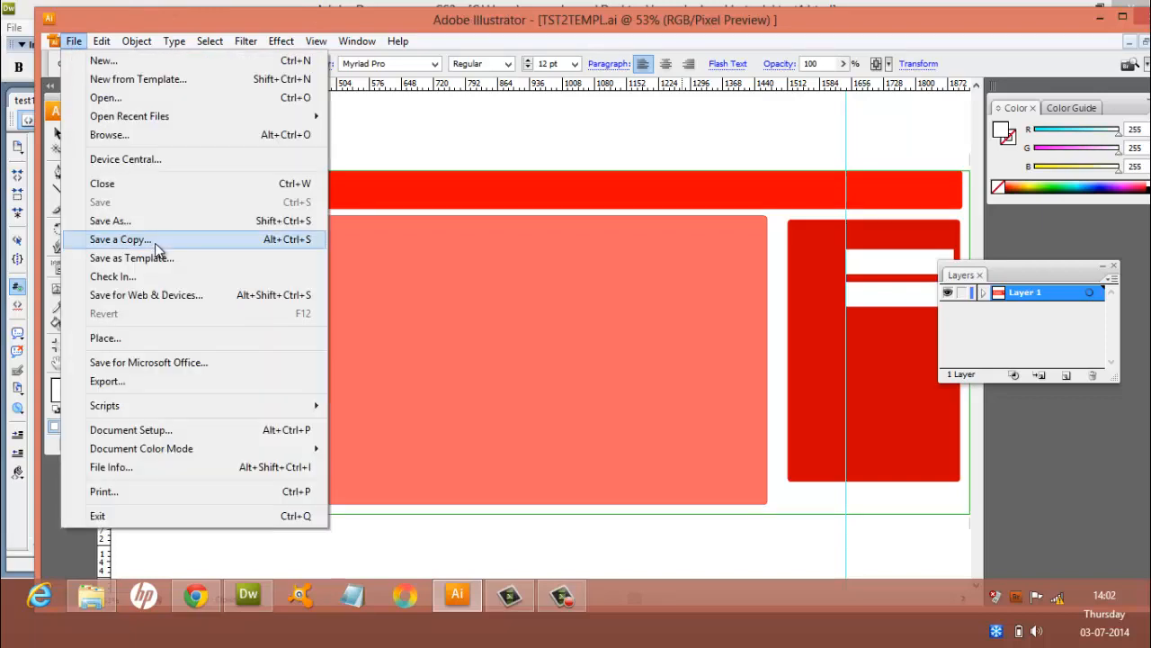
pyautogui.click(162, 294)
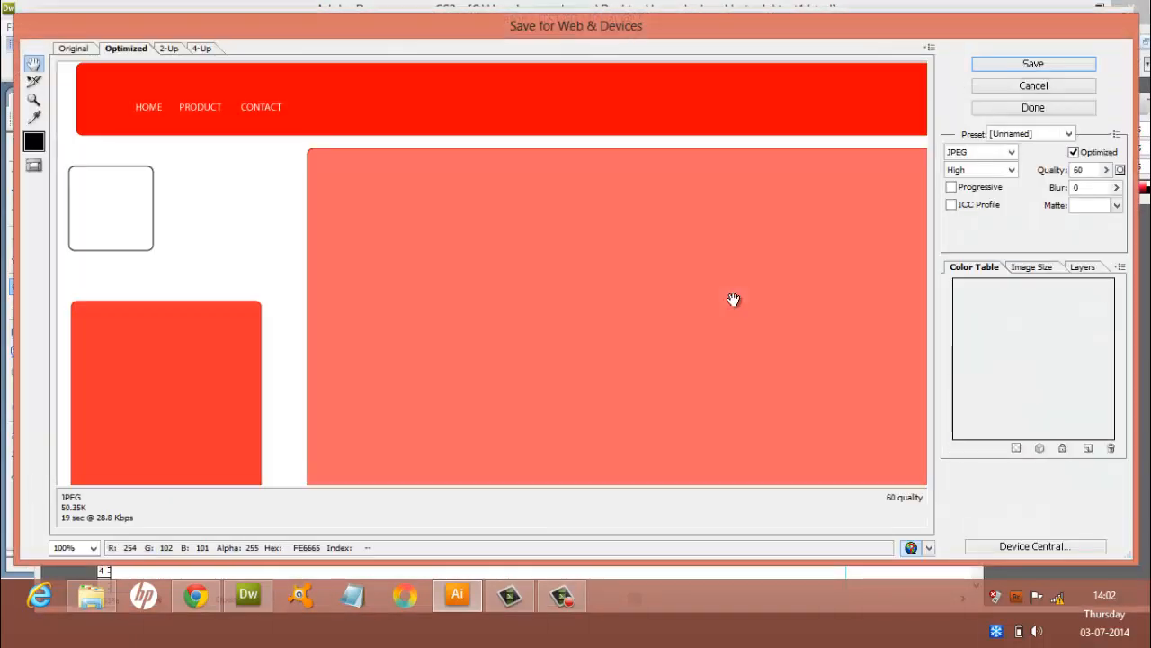
pyautogui.click(1033, 64)
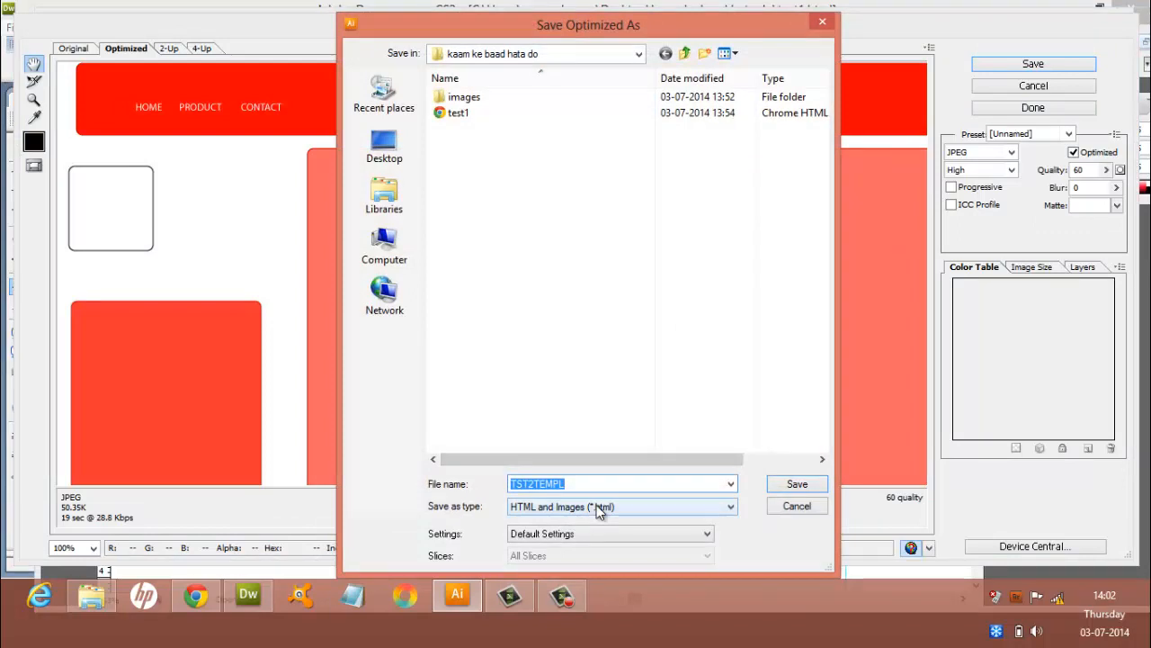
pyautogui.write('TEST2')
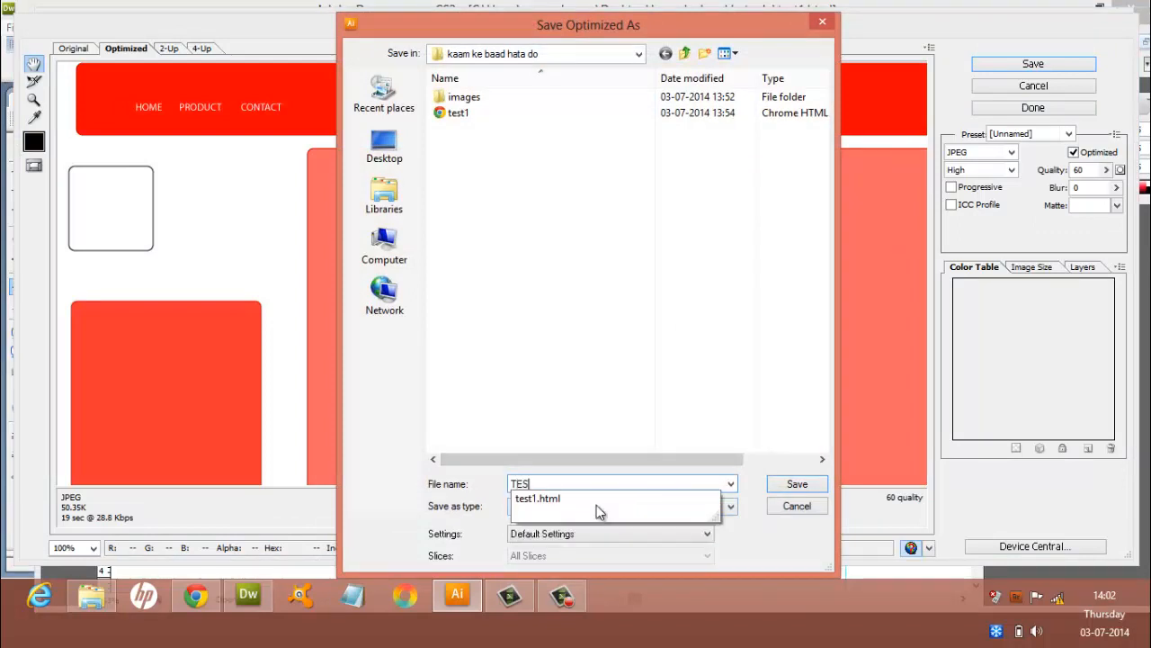
pyautogui.click(795, 484)
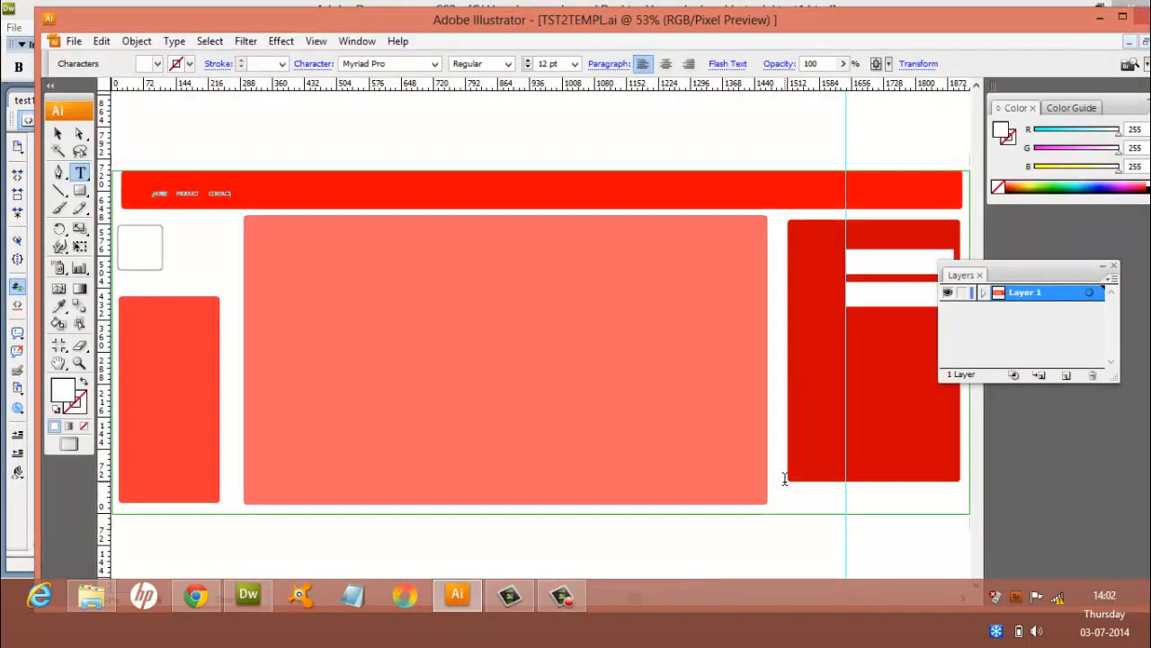
# Step: Open the exported TEST2 page in the browser from the desktop folder "kaam ke baad hata do"
pyautogui.press('super+d')
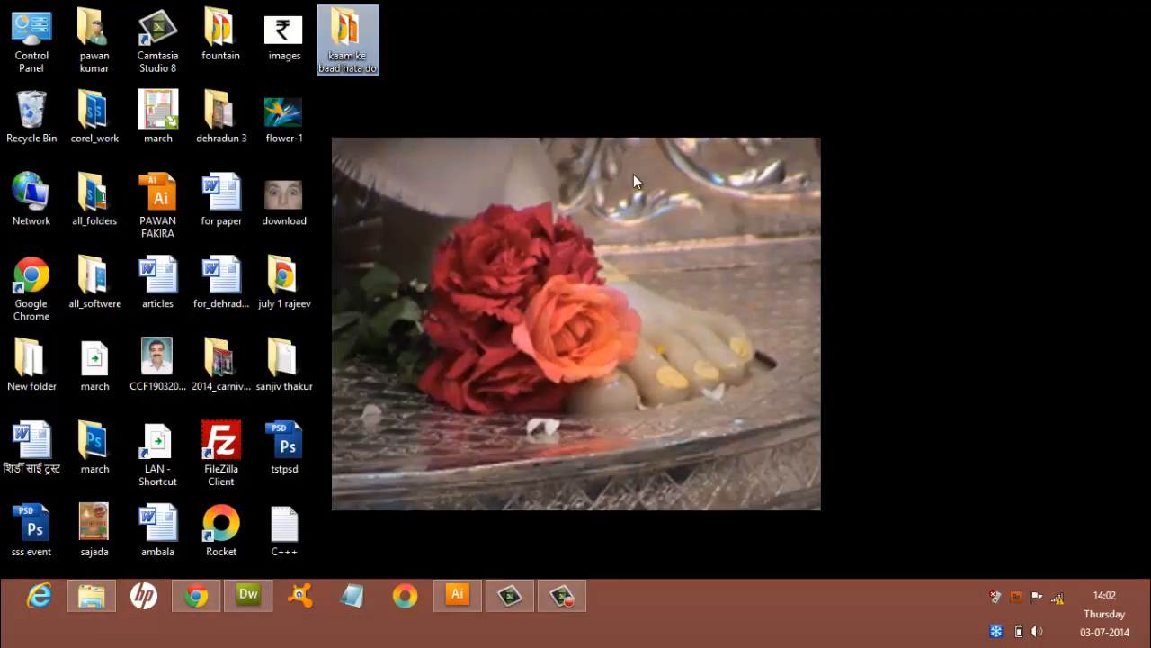
pyautogui.doubleClick(357, 40)
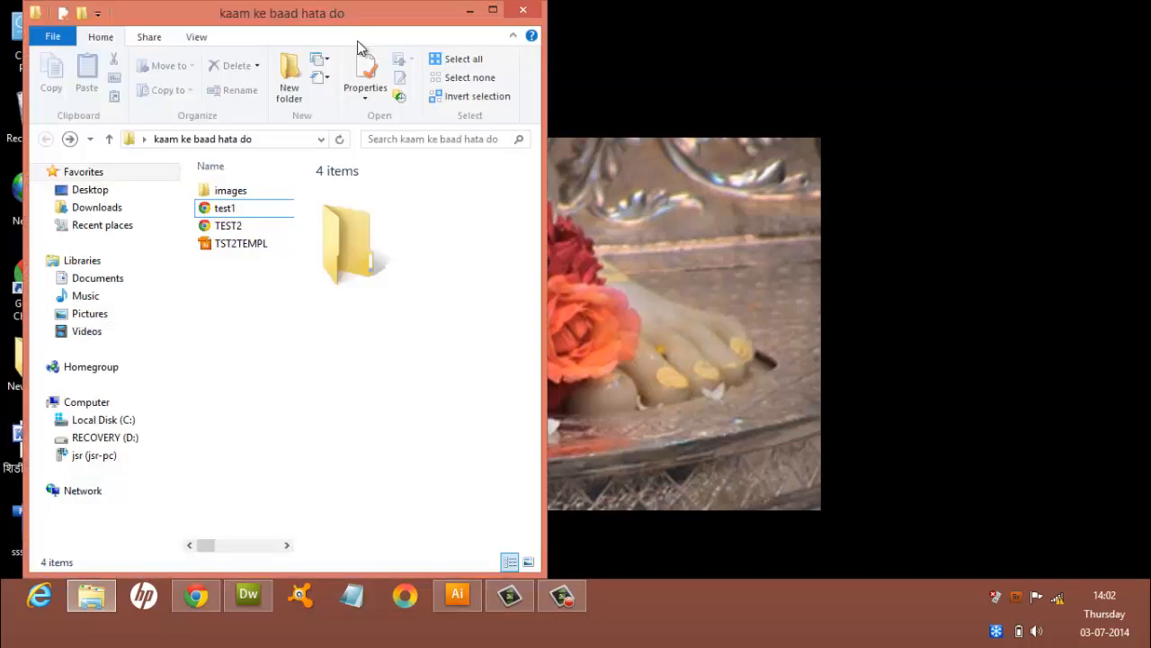
pyautogui.click(251, 228)
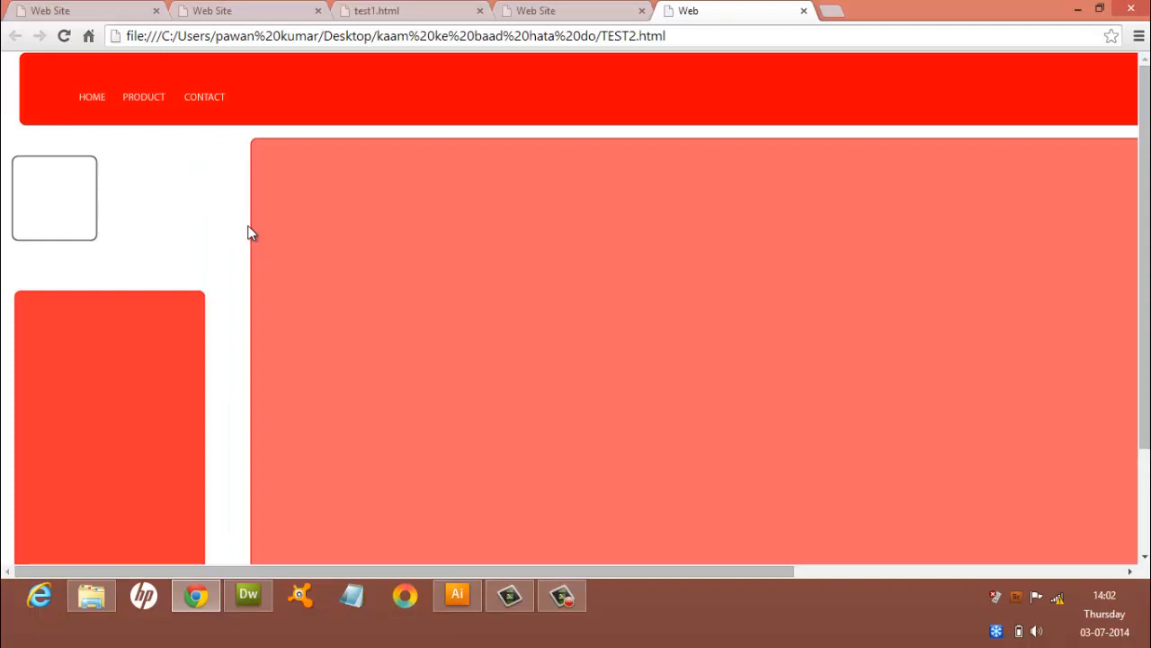
# Step: Look through the export's images folder for the TEST2 image and return to the page in the browser
pyautogui.hotkey('alt', 'Tab')
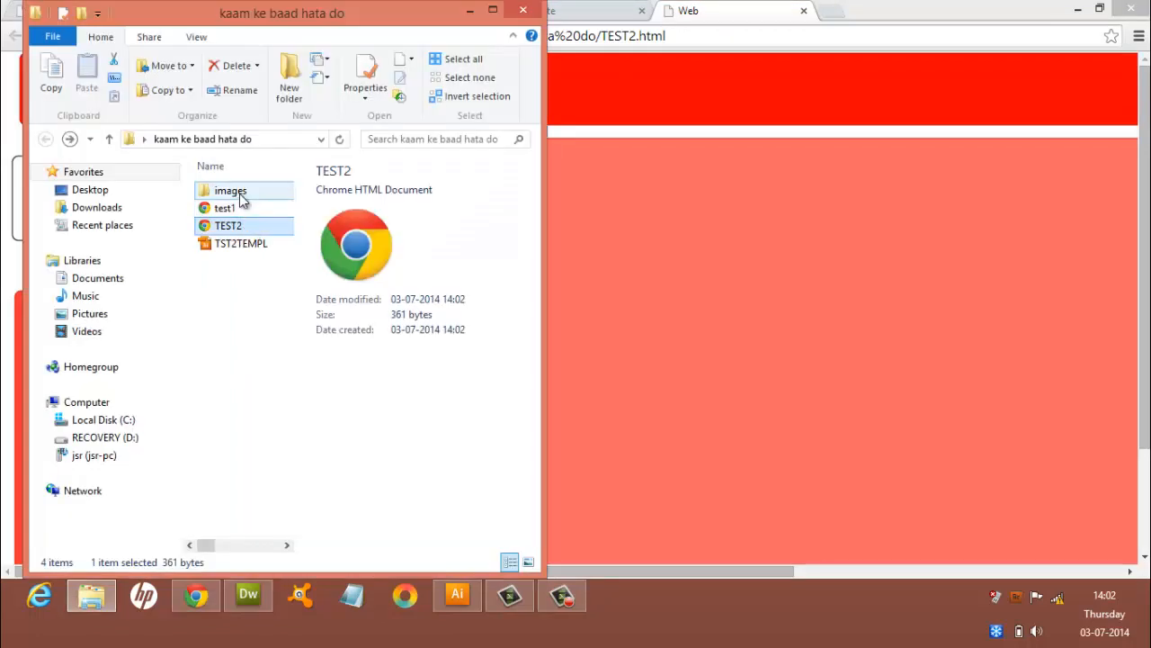
pyautogui.doubleClick(239, 193)
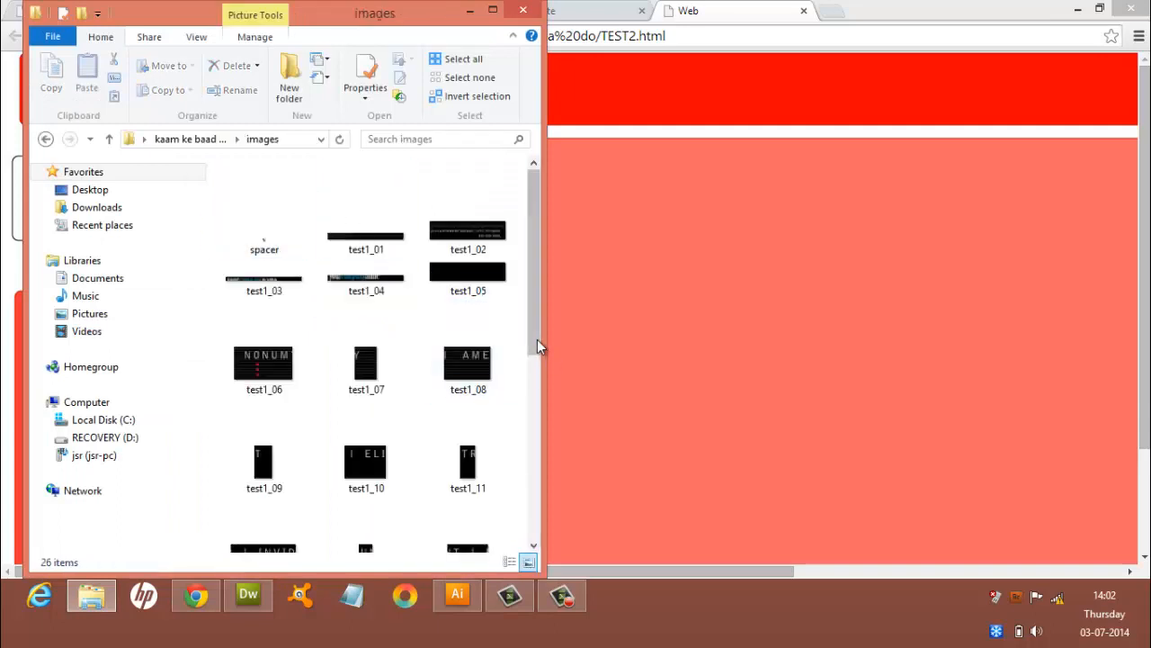
pyautogui.moveTo(532, 344); pyautogui.dragTo(531, 351)
pyautogui.scroll(-5, 531, 357)
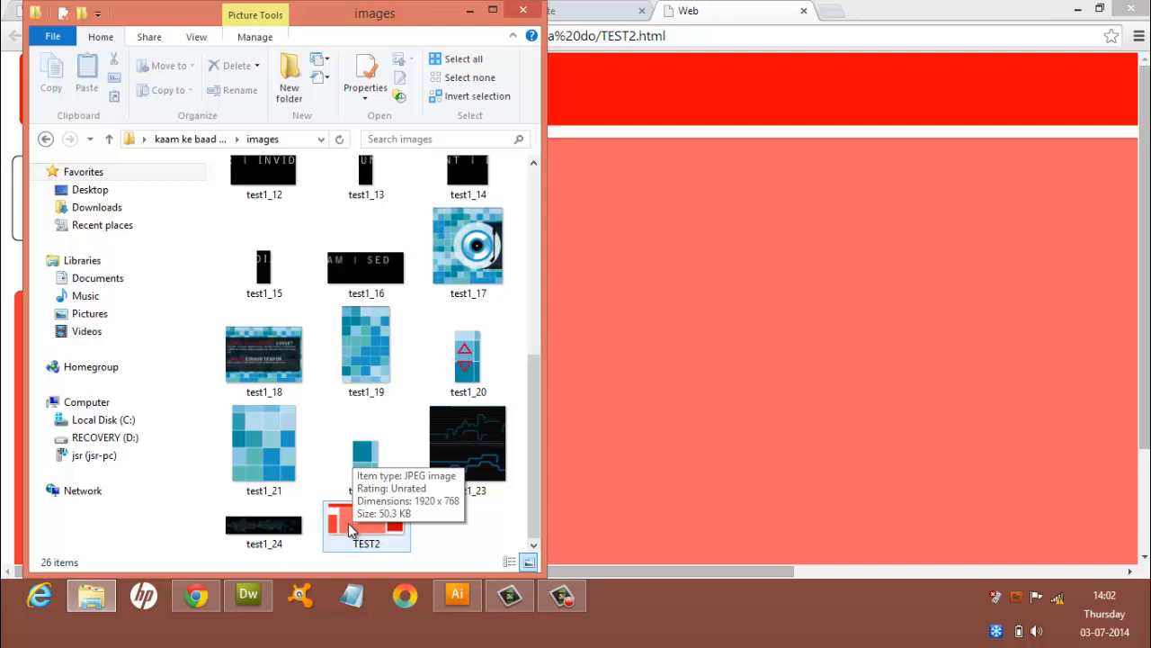
pyautogui.click(634, 375)
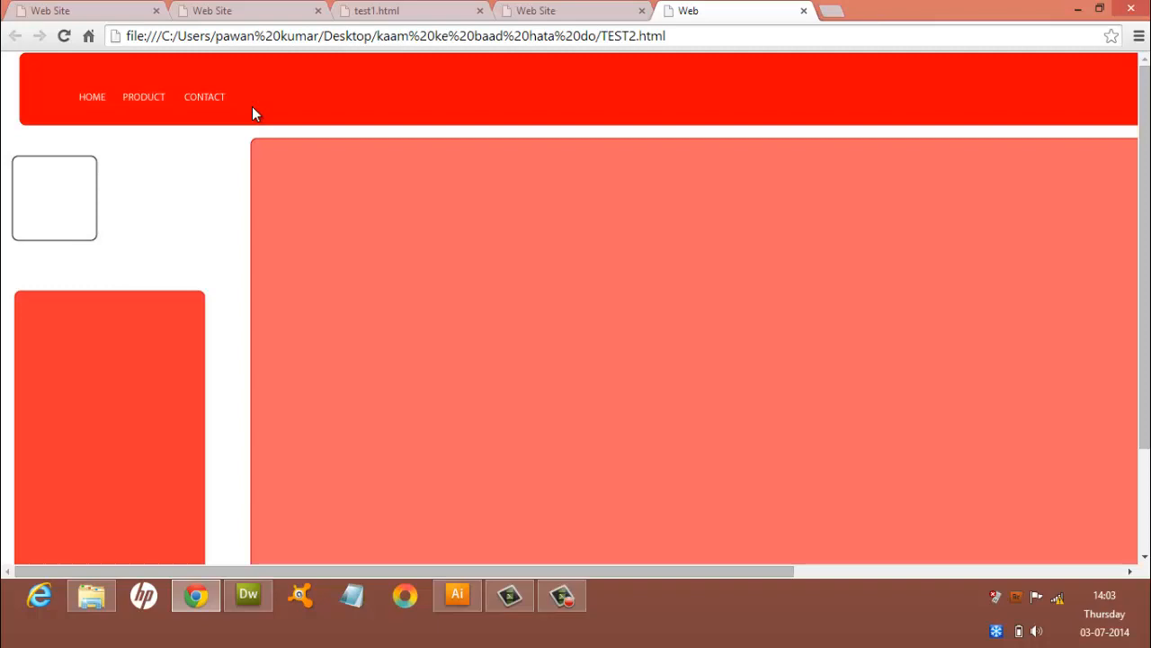
pyautogui.press('super+d')
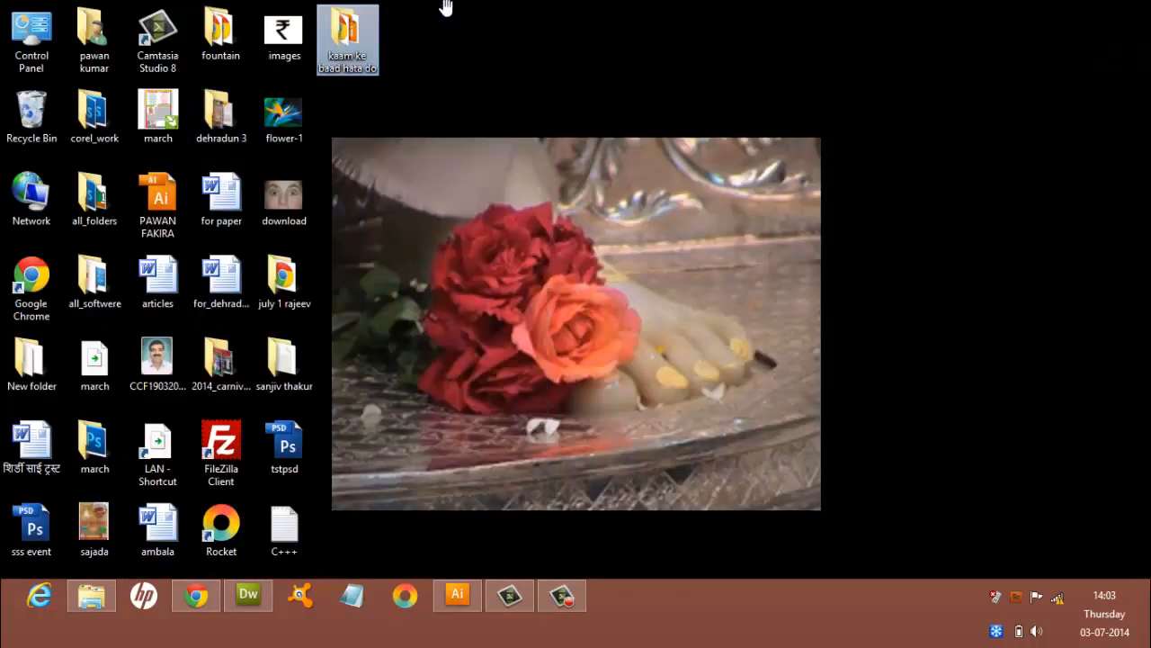
pyautogui.rightClick(692, 78)
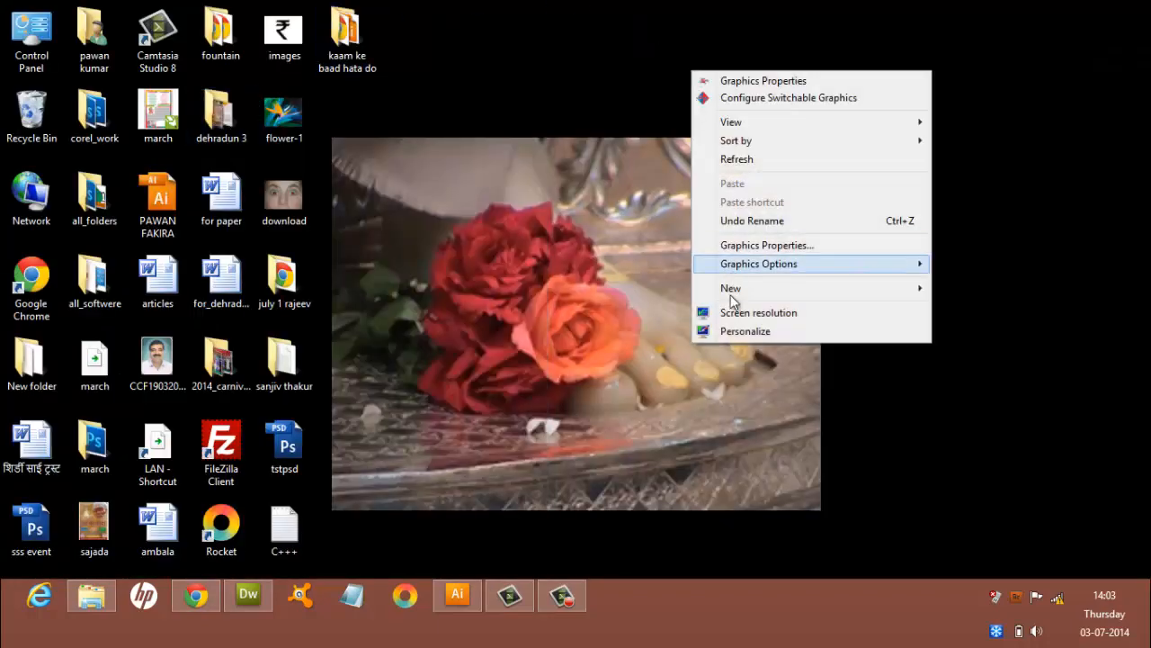
pyautogui.click(744, 333)
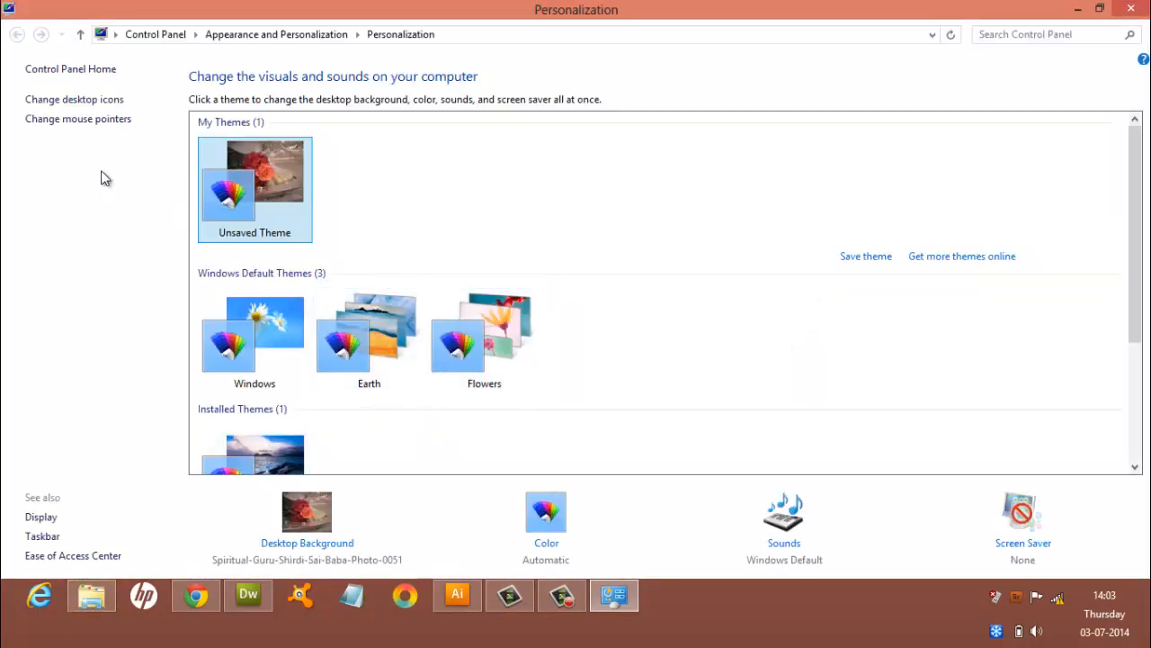
pyautogui.click(1126, 10)
pyautogui.press('super+c')
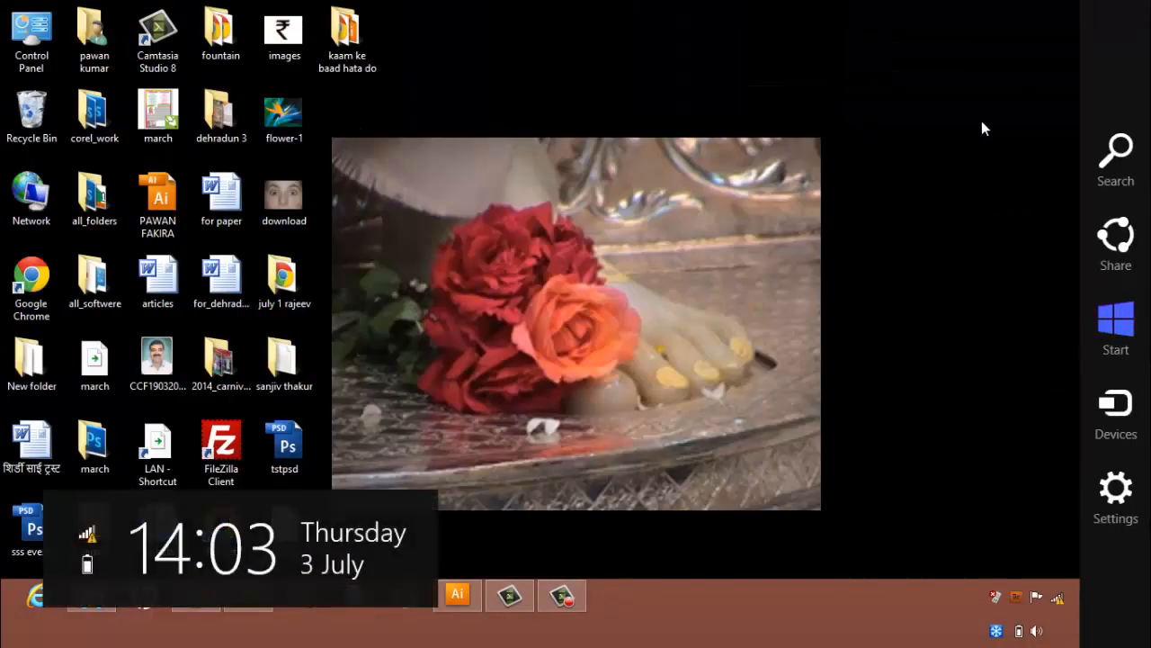
# Step: Close the images folder window and check the display's screen resolution without changing it
pyautogui.hotkey('alt', 'Tab')
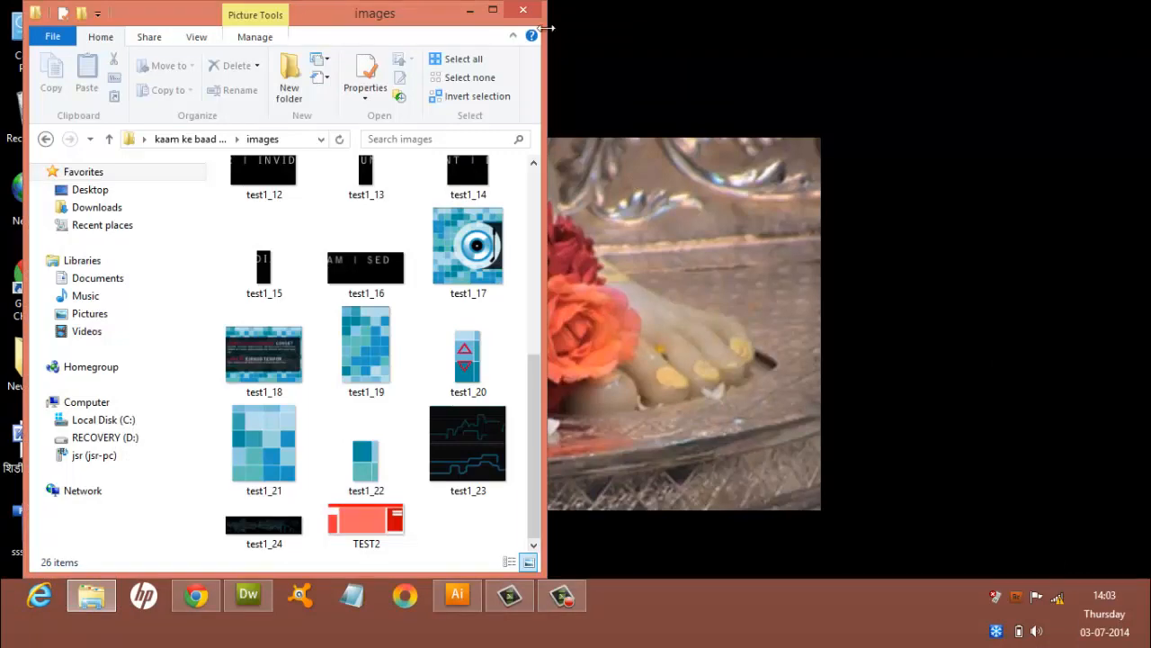
pyautogui.click(522, 10)
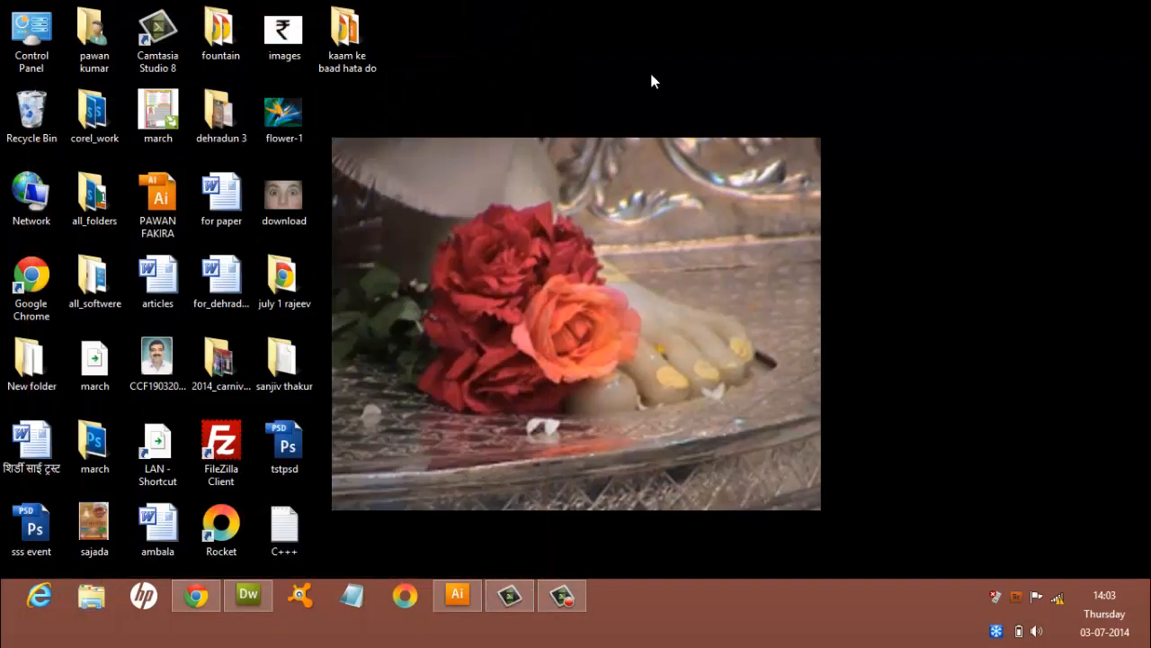
pyautogui.rightClick(651, 74)
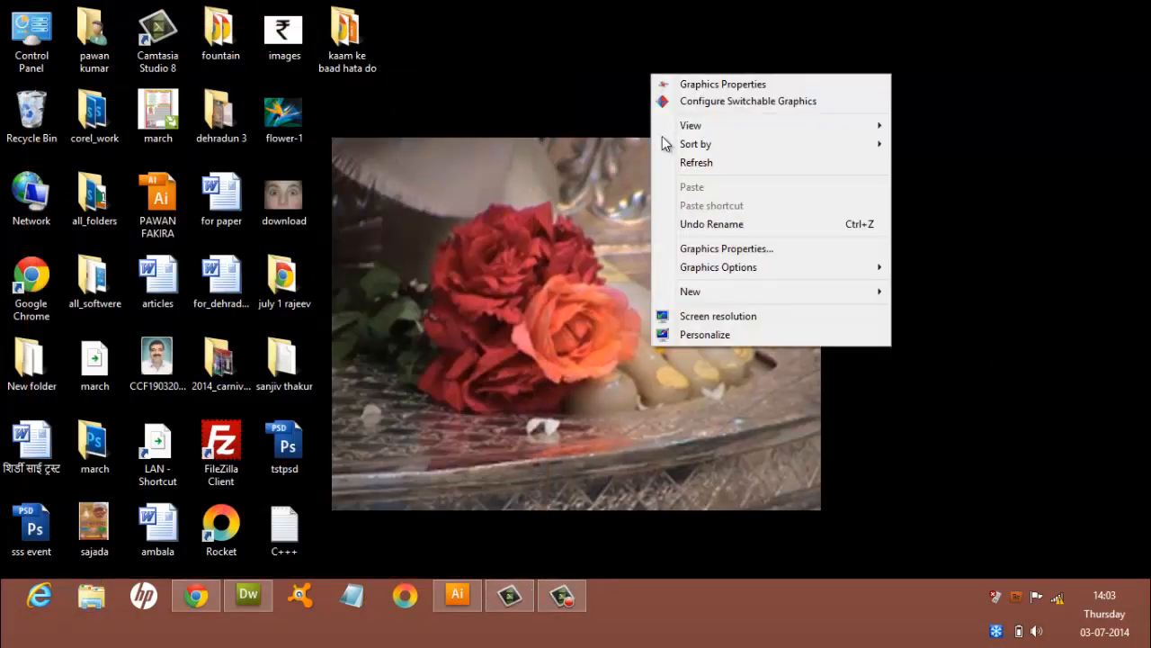
pyautogui.click(723, 316)
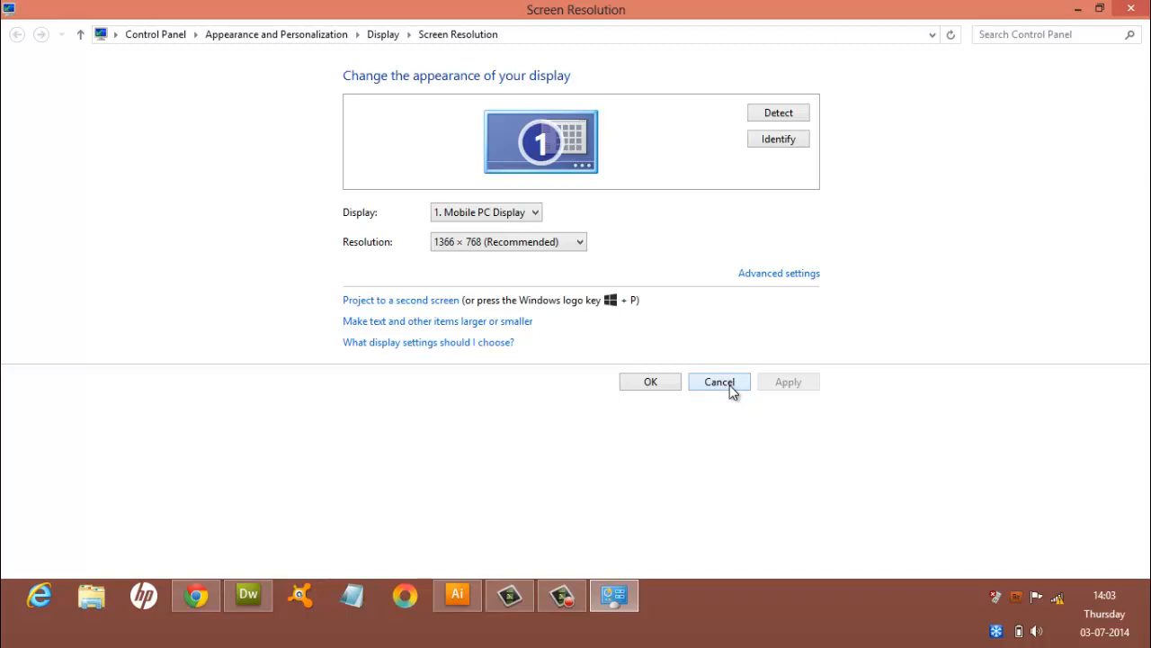
pyautogui.click(535, 216)
pyautogui.click(535, 216)
pyautogui.click(717, 383)
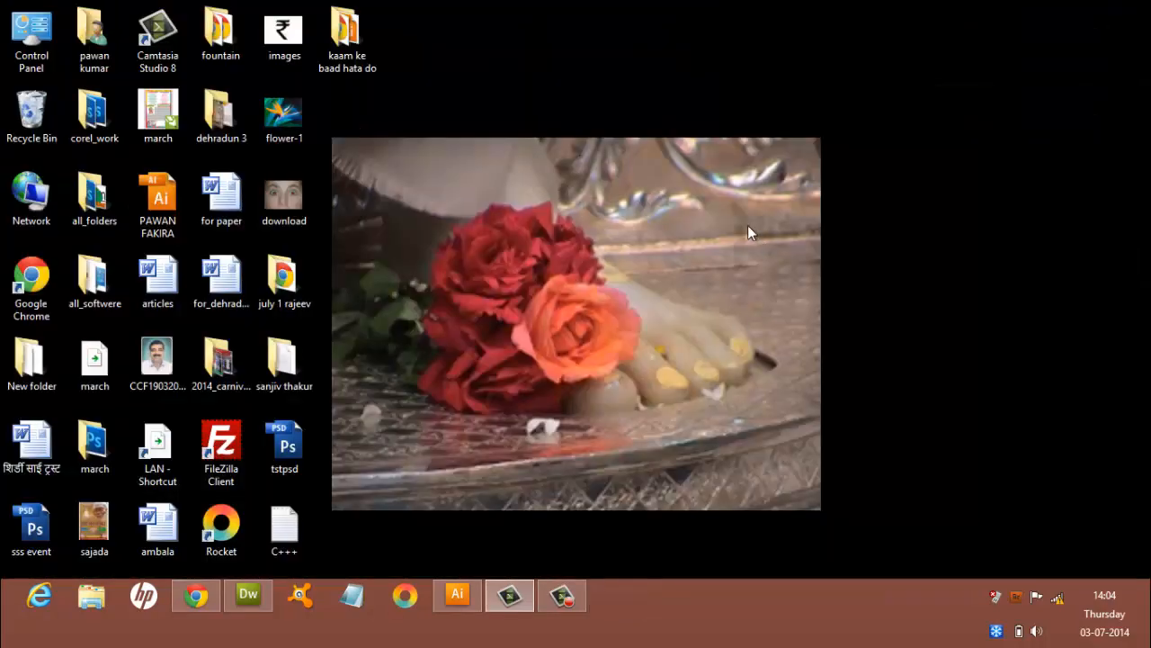
# Step: Switch back to Illustrator, expand Layer 1 to list its objects, and add a new layer above it
pyautogui.click(458, 596)
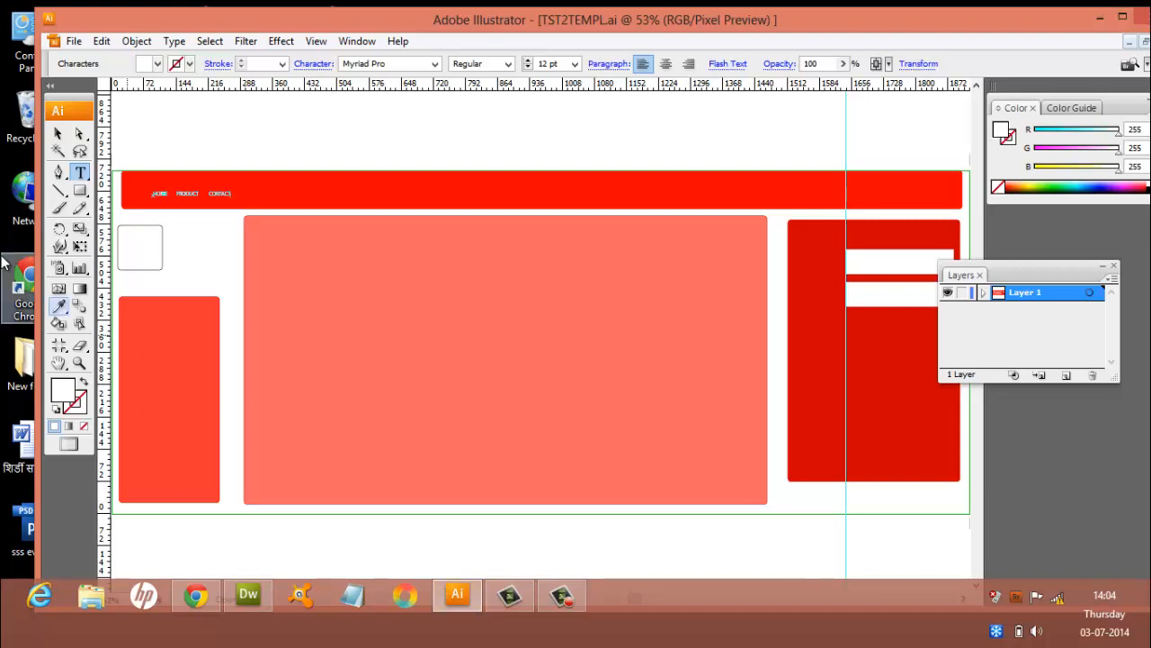
pyautogui.click(72, 40)
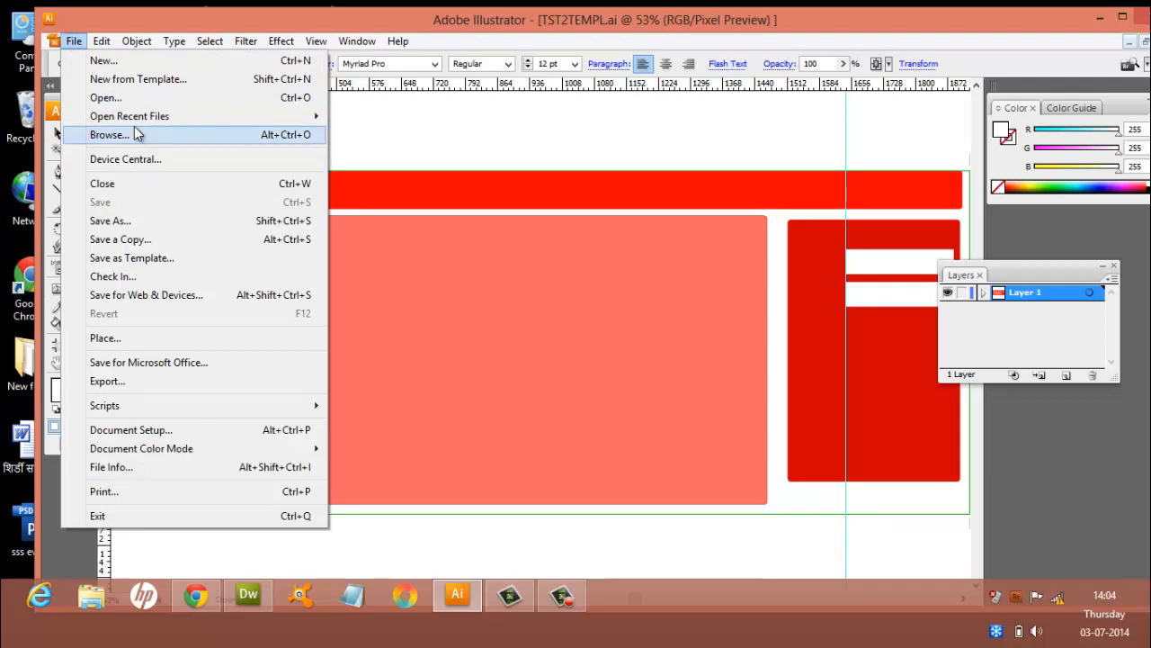
pyautogui.click(975, 295)
pyautogui.click(982, 295)
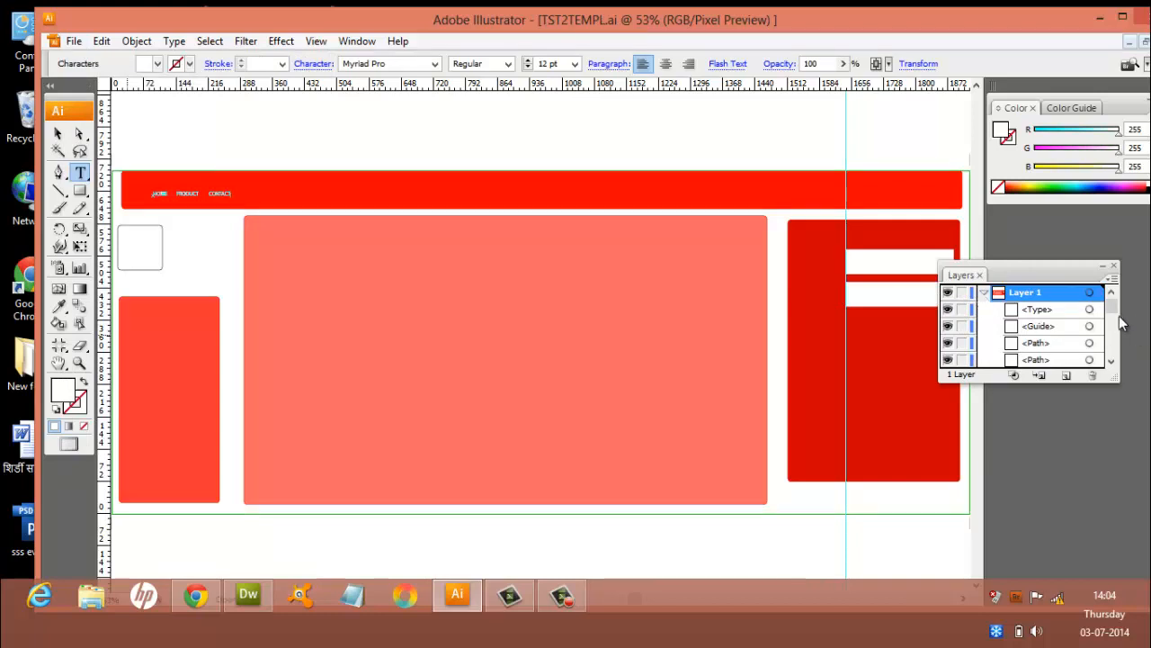
pyautogui.moveTo(1115, 317)
pyautogui.mouseDown()
pyautogui.moveTo(1114, 361)
pyautogui.moveTo(1113, 311)
pyautogui.mouseUp()
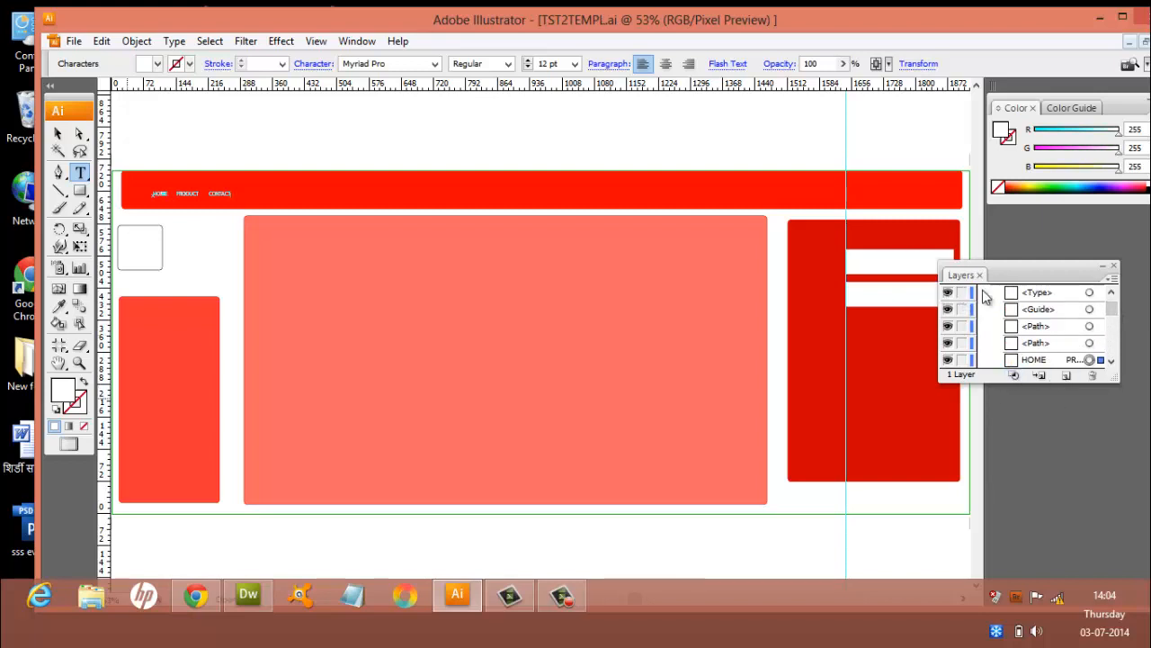
pyautogui.click(1067, 376)
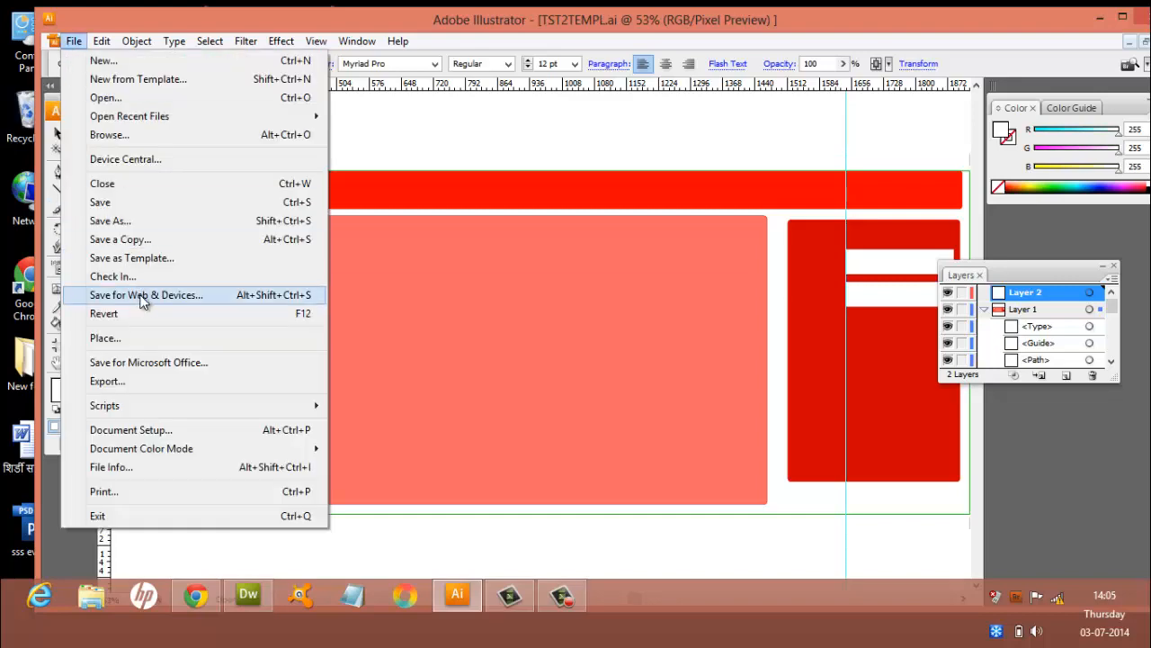
# Step: Place the first photo of the two singers from the desktop folder "dehradun 3" onto Layer 2
pyautogui.click(142, 337)
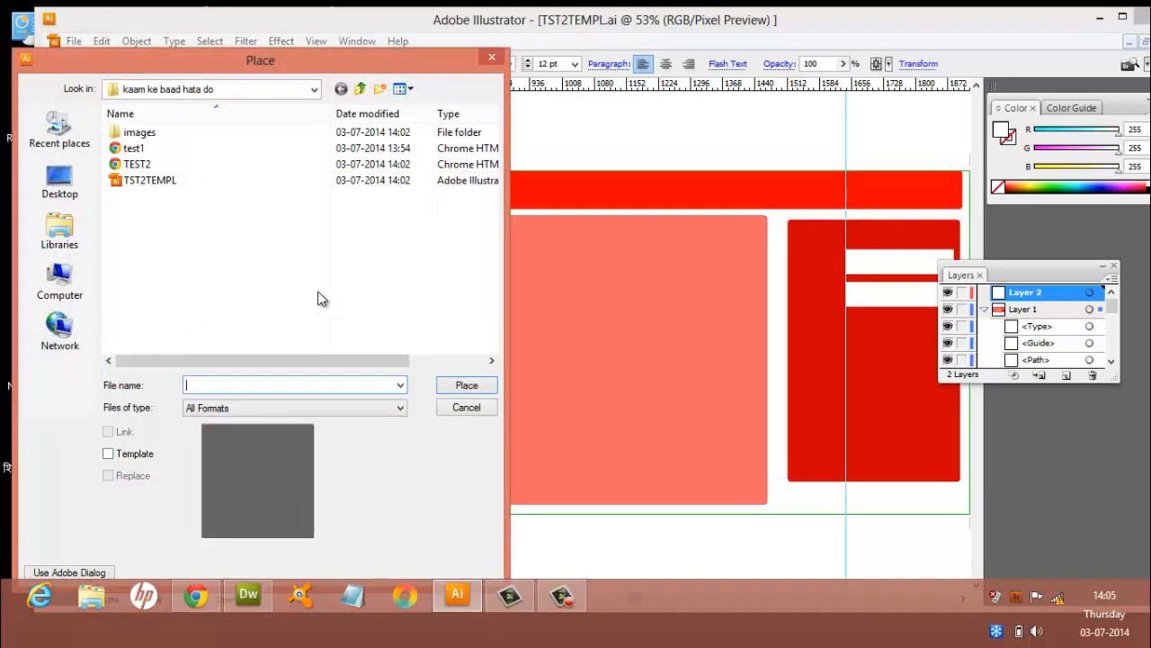
pyautogui.click(50, 200)
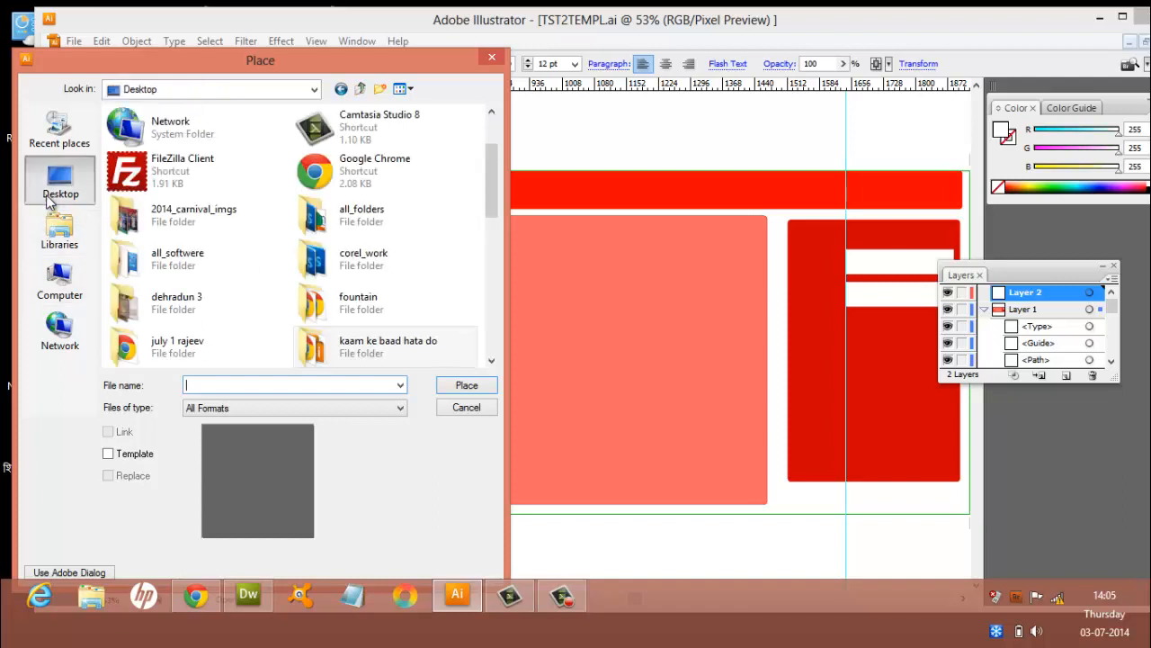
pyautogui.doubleClick(188, 286)
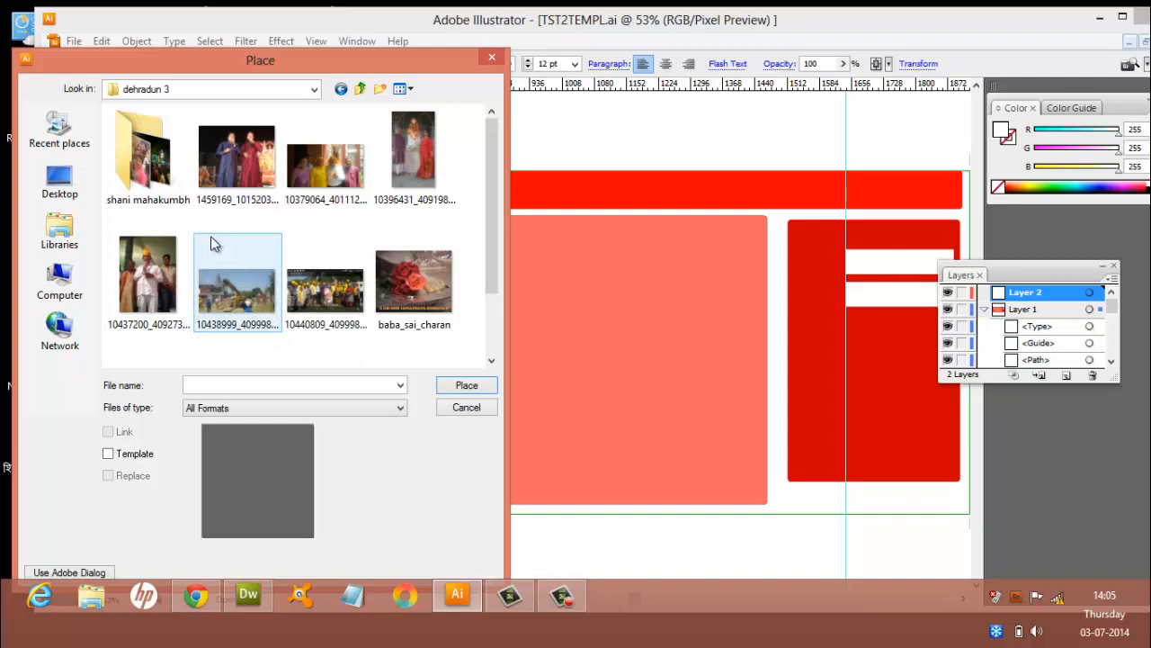
pyautogui.doubleClick(252, 157)
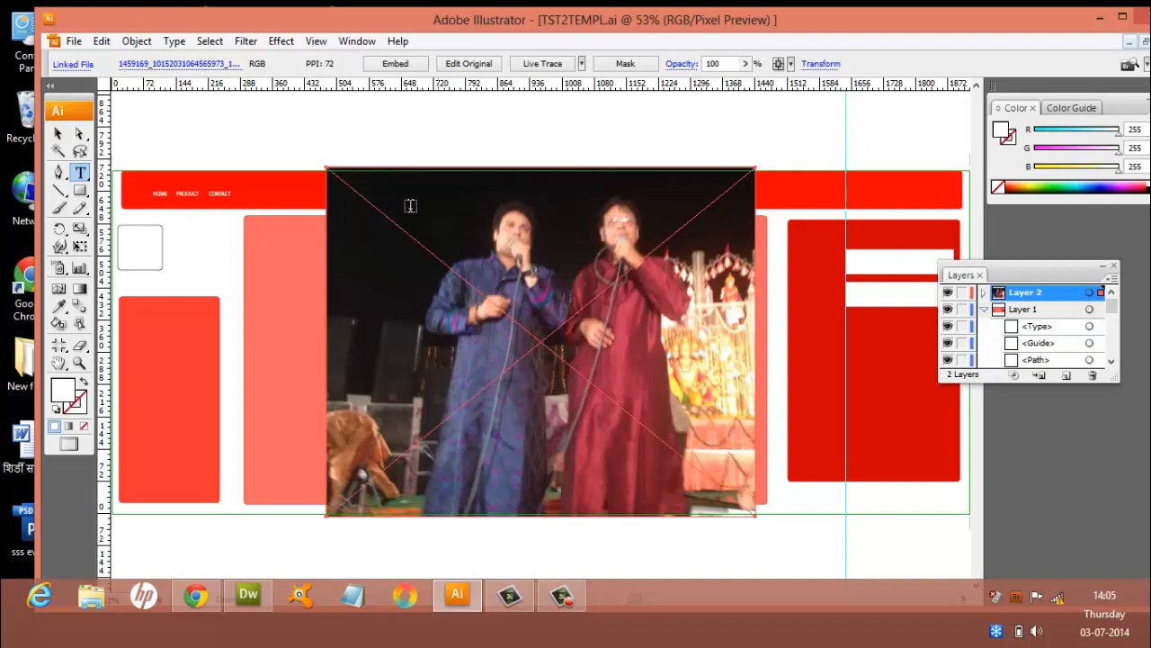
# Step: Scale the placed photo down to a small picture and move it into the lower part of the dark red sidebar box
pyautogui.click(57, 135)
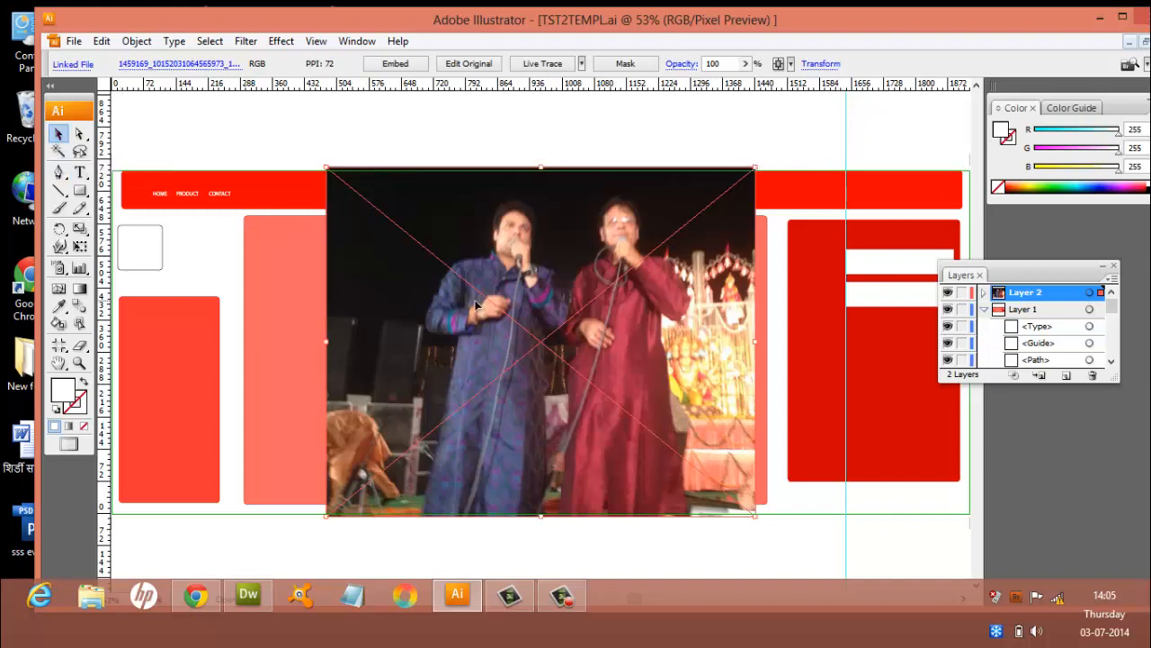
pyautogui.moveTo(752, 168); pyautogui.dragTo(643, 315)
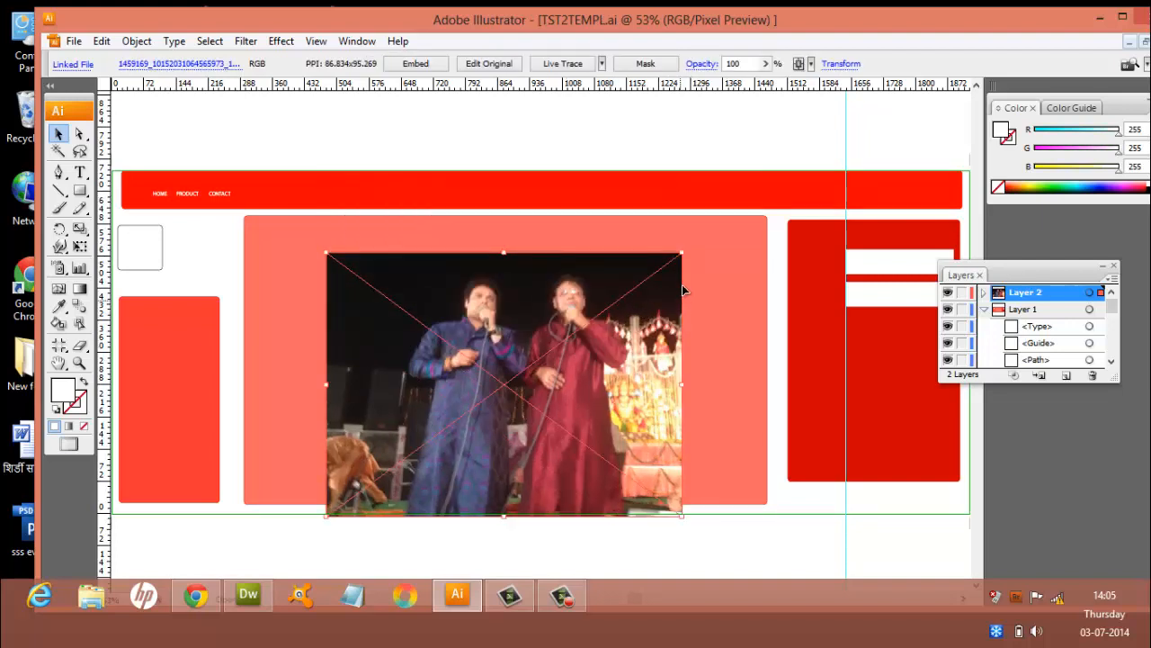
pyautogui.click(682, 256)
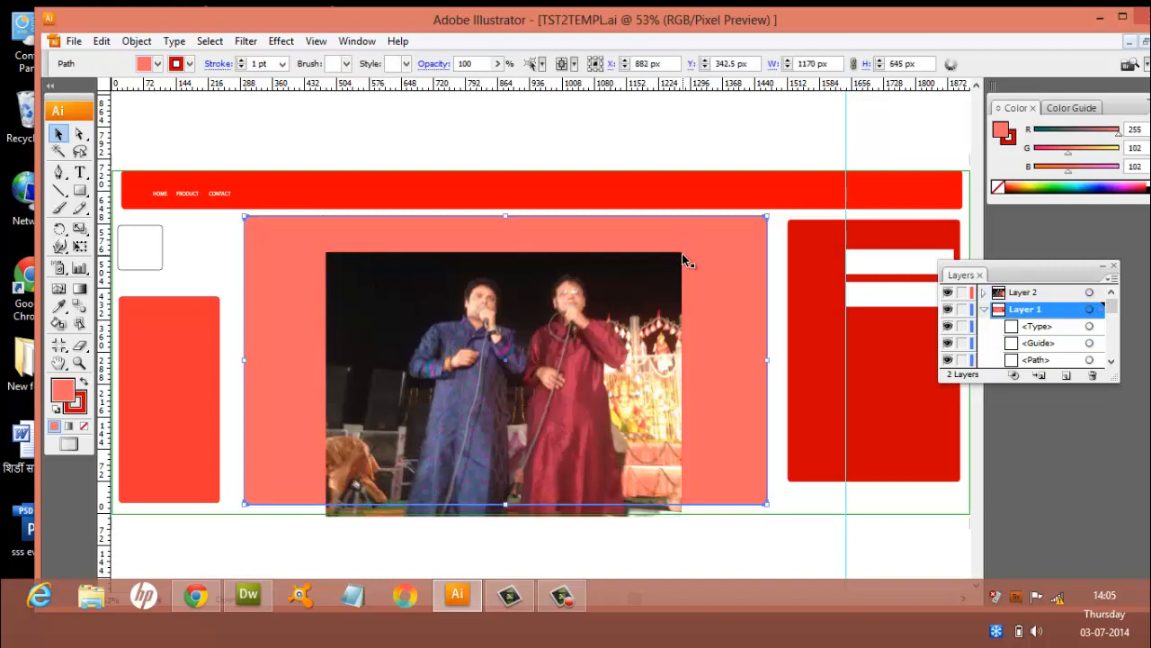
pyautogui.click(660, 277)
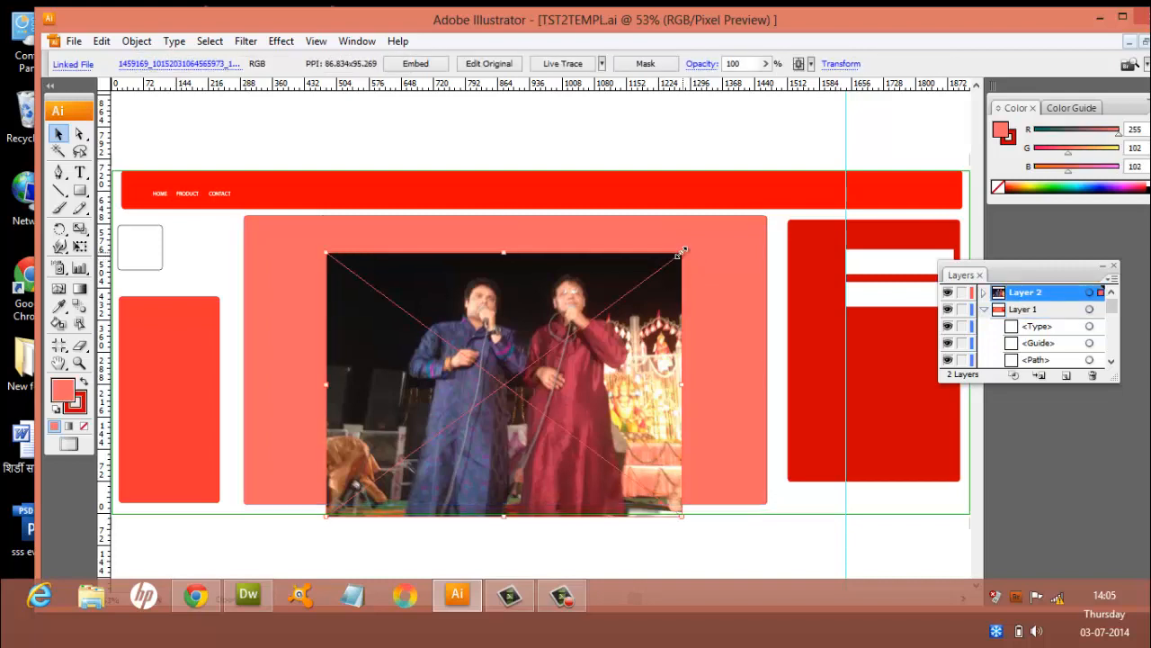
pyautogui.moveTo(682, 254); pyautogui.dragTo(501, 328)
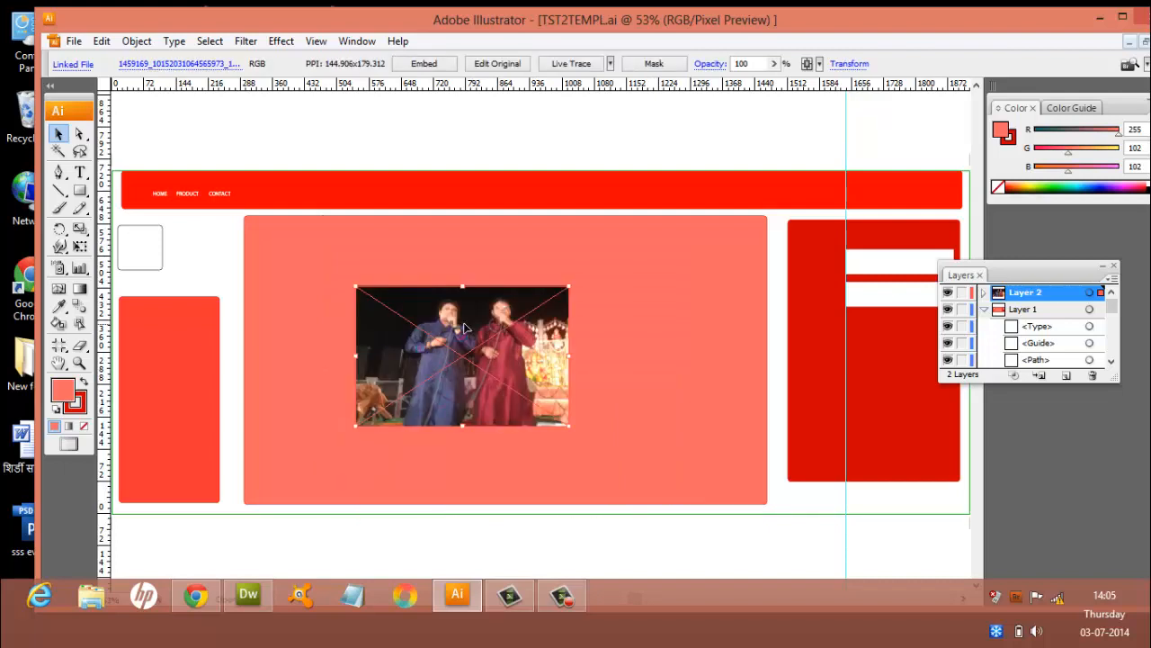
pyautogui.moveTo(358, 292); pyautogui.dragTo(422, 315)
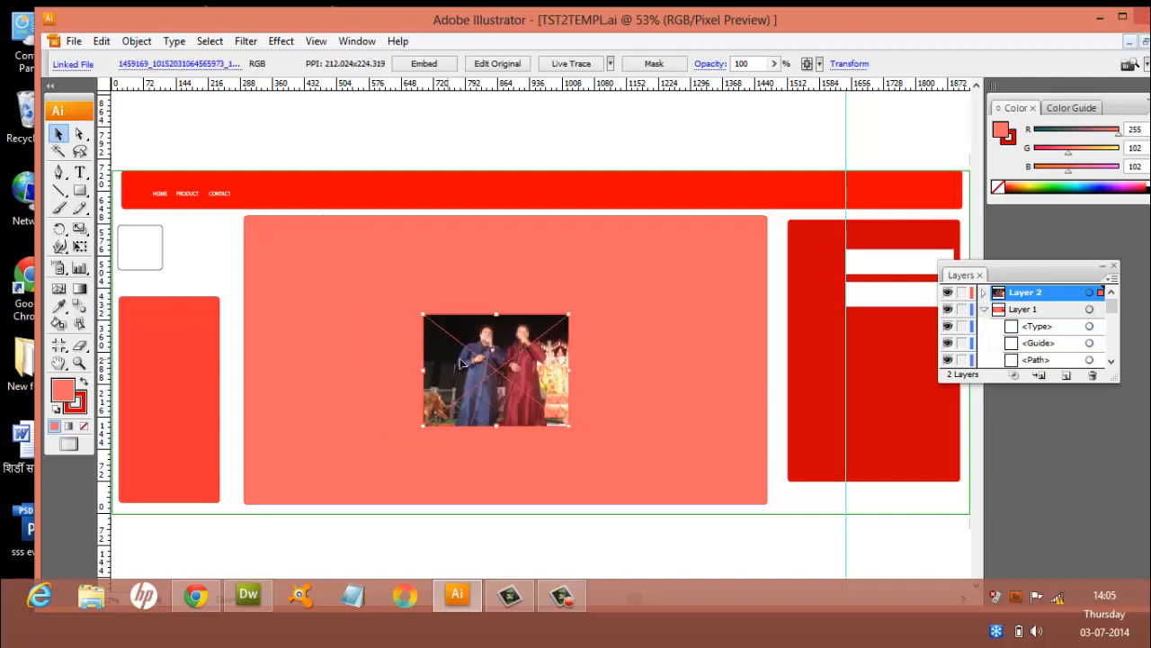
pyautogui.moveTo(473, 365); pyautogui.dragTo(832, 407)
pyautogui.click(739, 400)
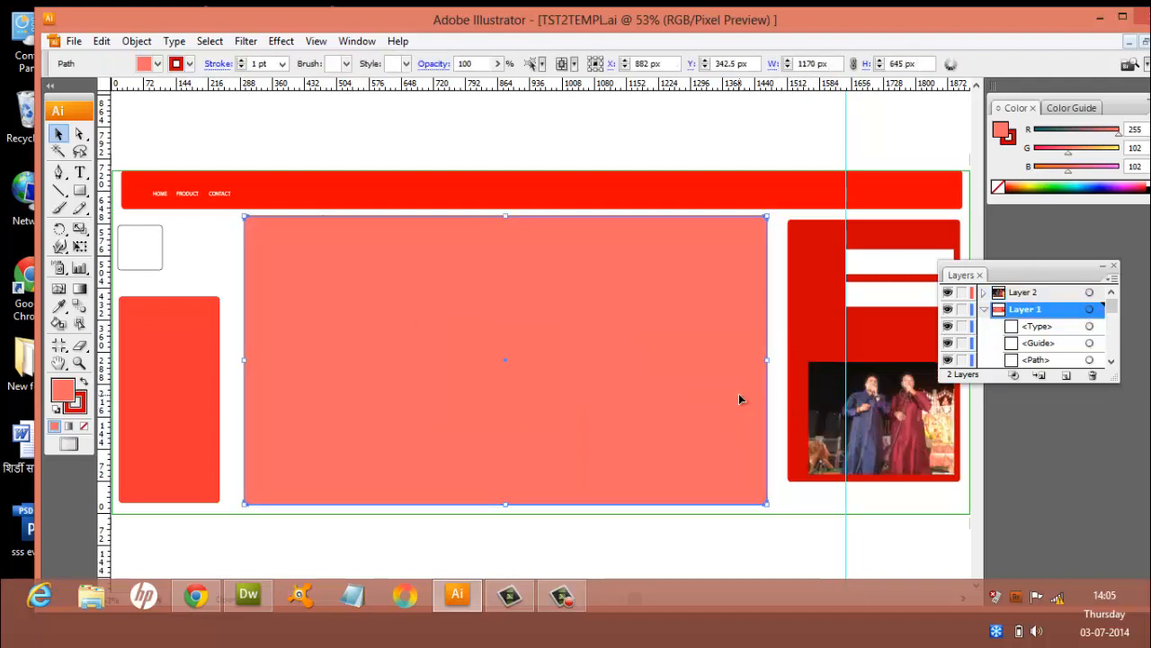
# Step: Export the layout for the web as a high-quality JPEG with HTML and images, replacing the existing TEST2 files
pyautogui.click(72, 42)
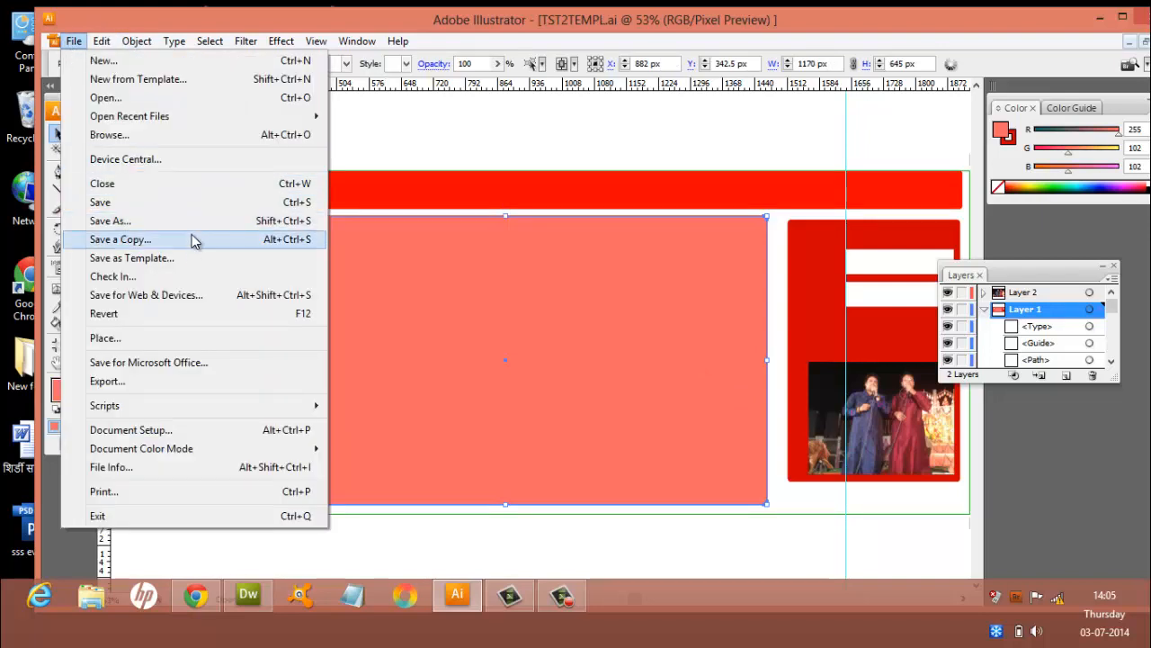
pyautogui.click(192, 296)
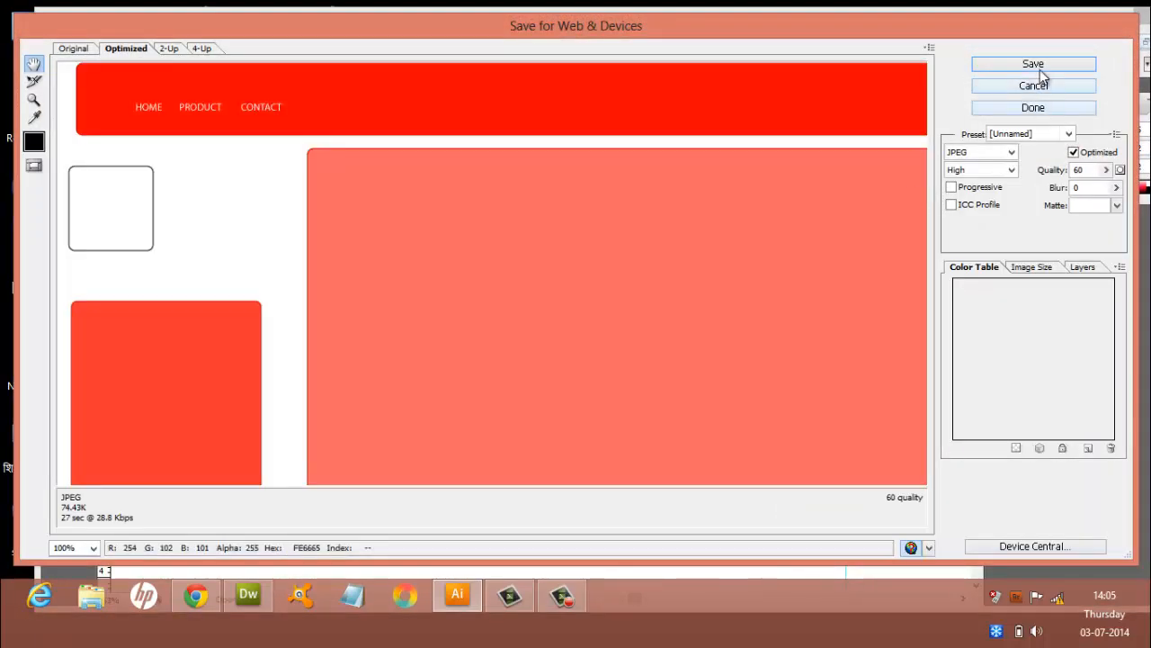
pyautogui.click(1040, 66)
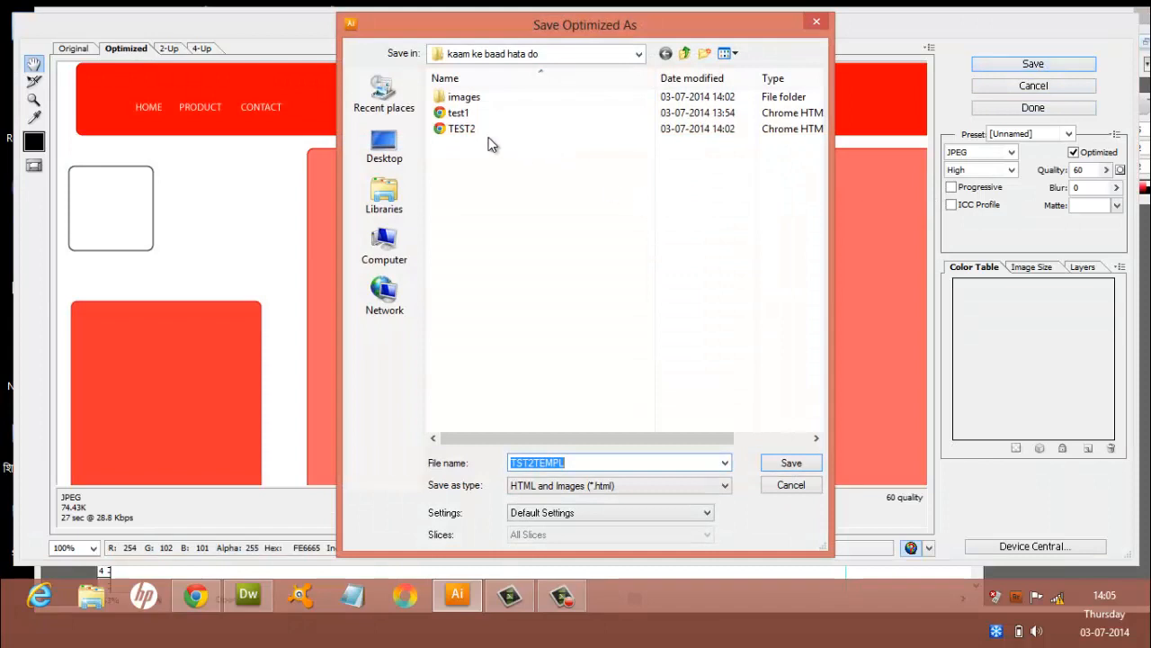
pyautogui.click(458, 130)
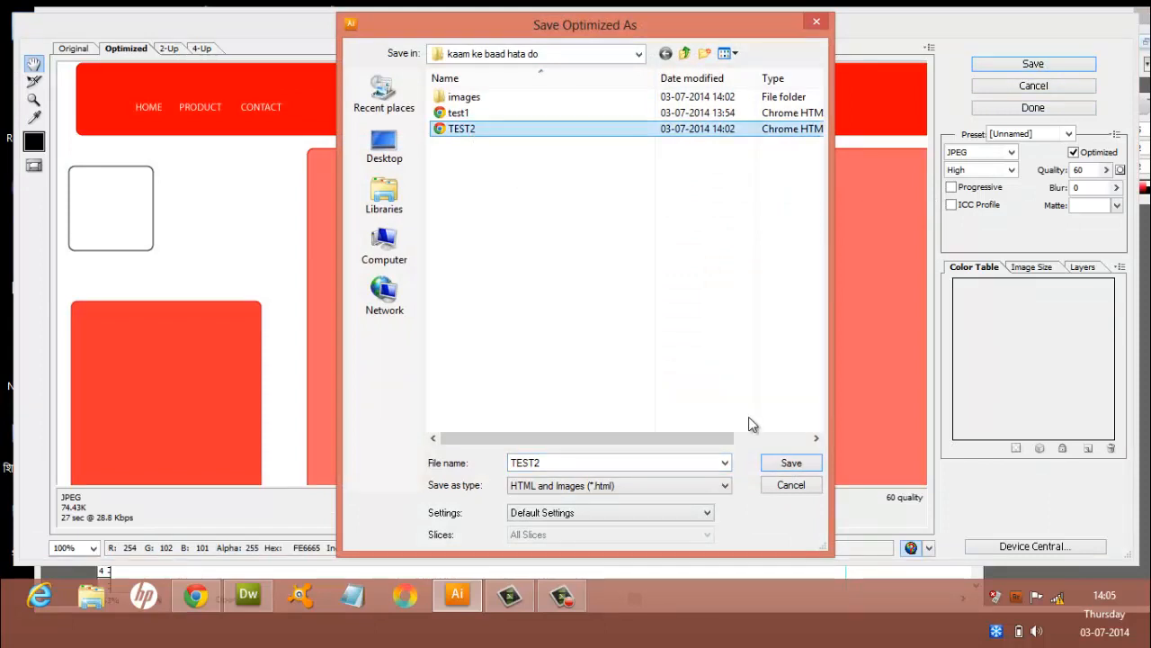
pyautogui.click(789, 463)
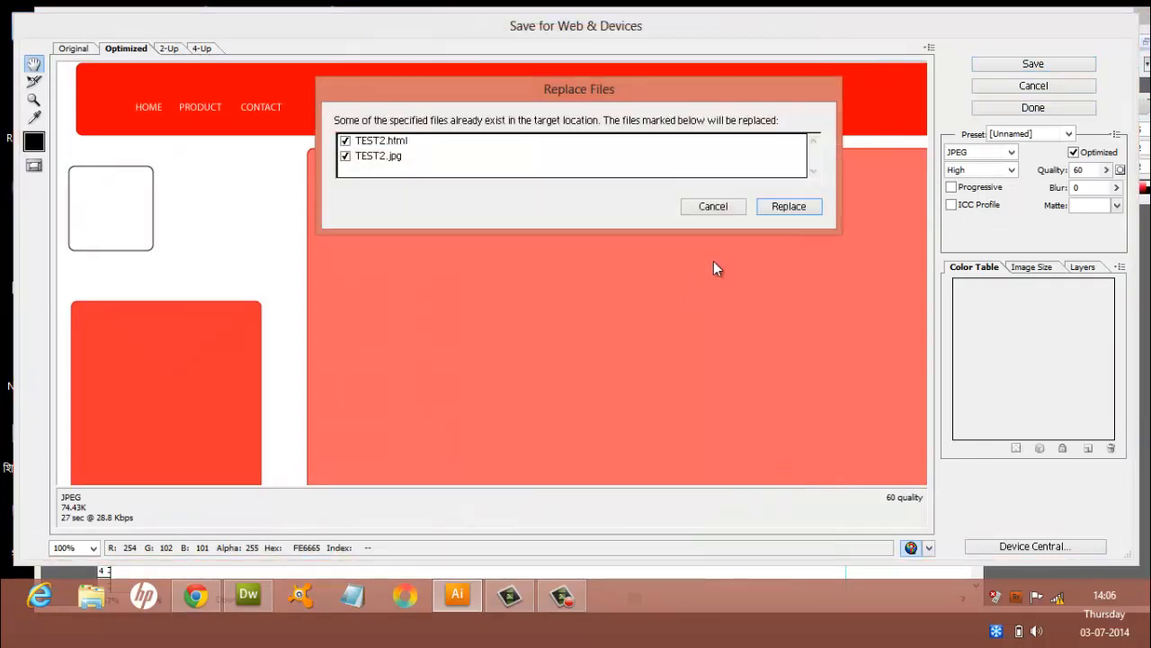
pyautogui.click(781, 209)
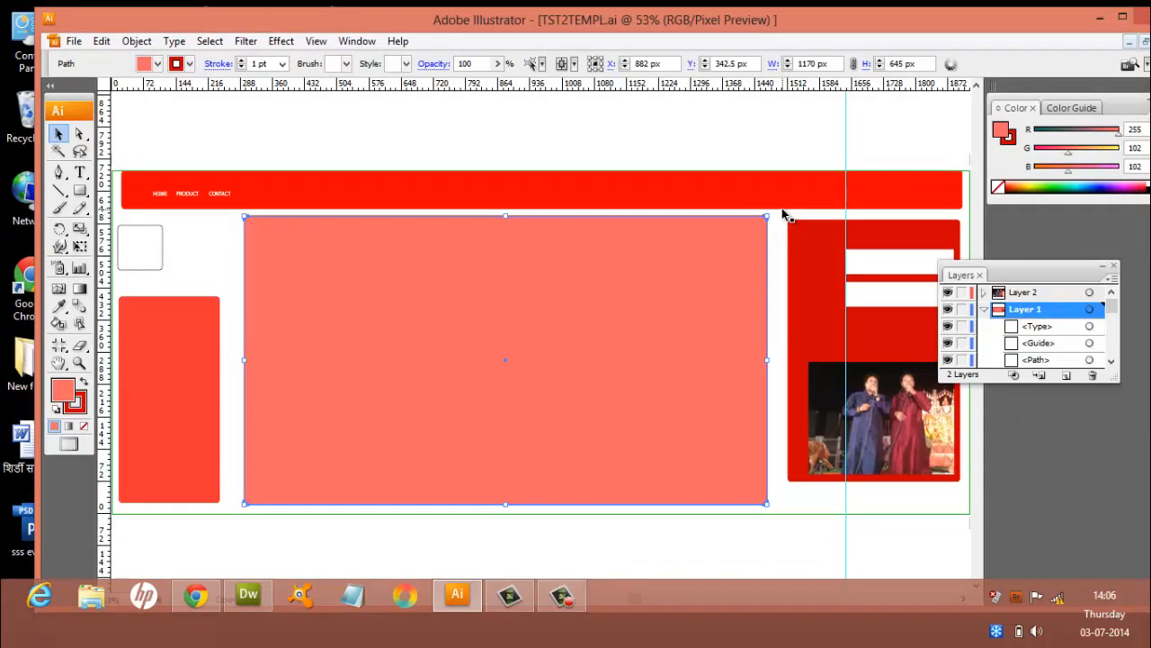
# Step: Open the re-exported TEST2 page from the folder "kaam ke baad hata do" in the browser and view it across its width
pyautogui.click(91, 593)
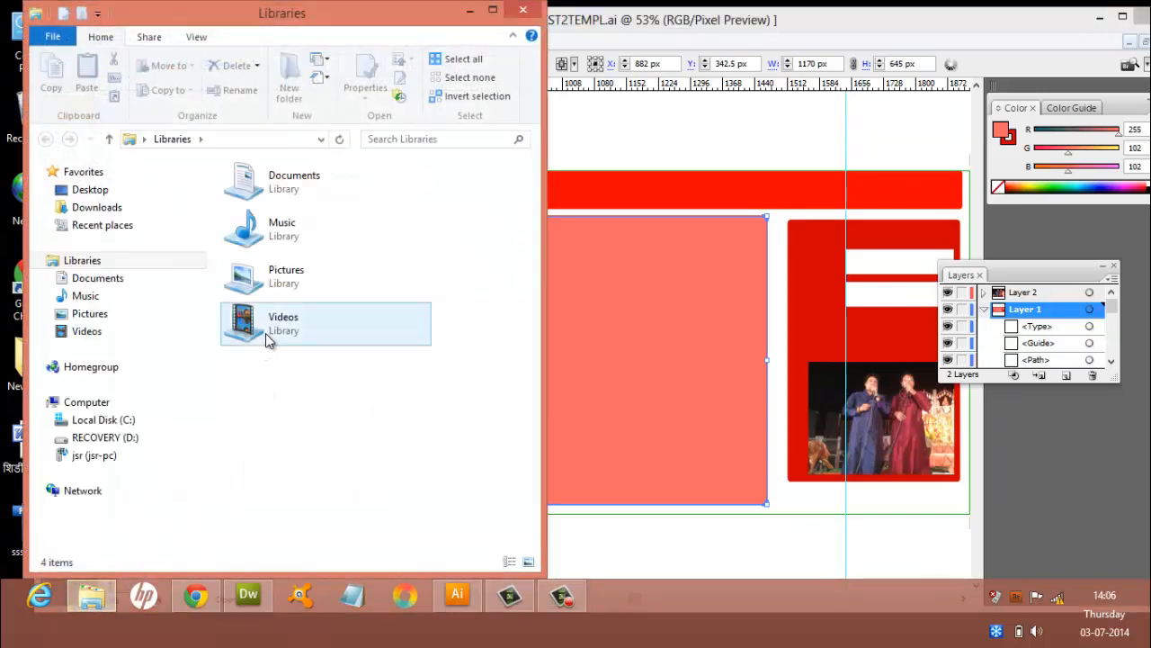
pyautogui.press('BackSpace')
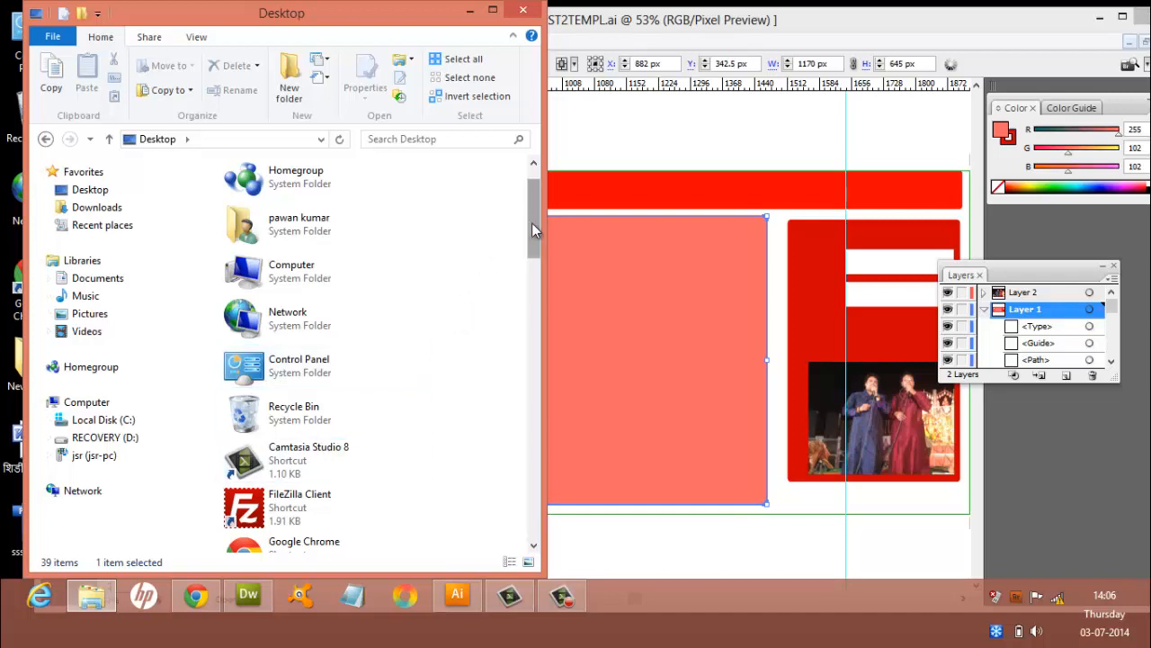
pyautogui.moveTo(532, 227); pyautogui.dragTo(528, 335)
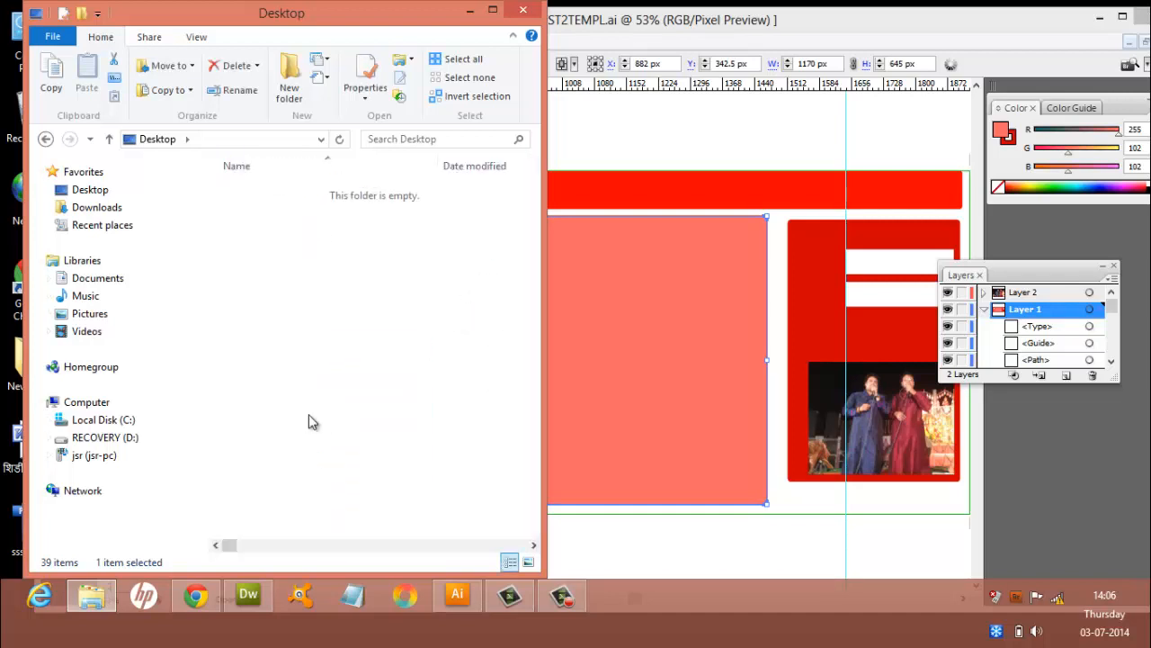
pyautogui.doubleClick(257, 227)
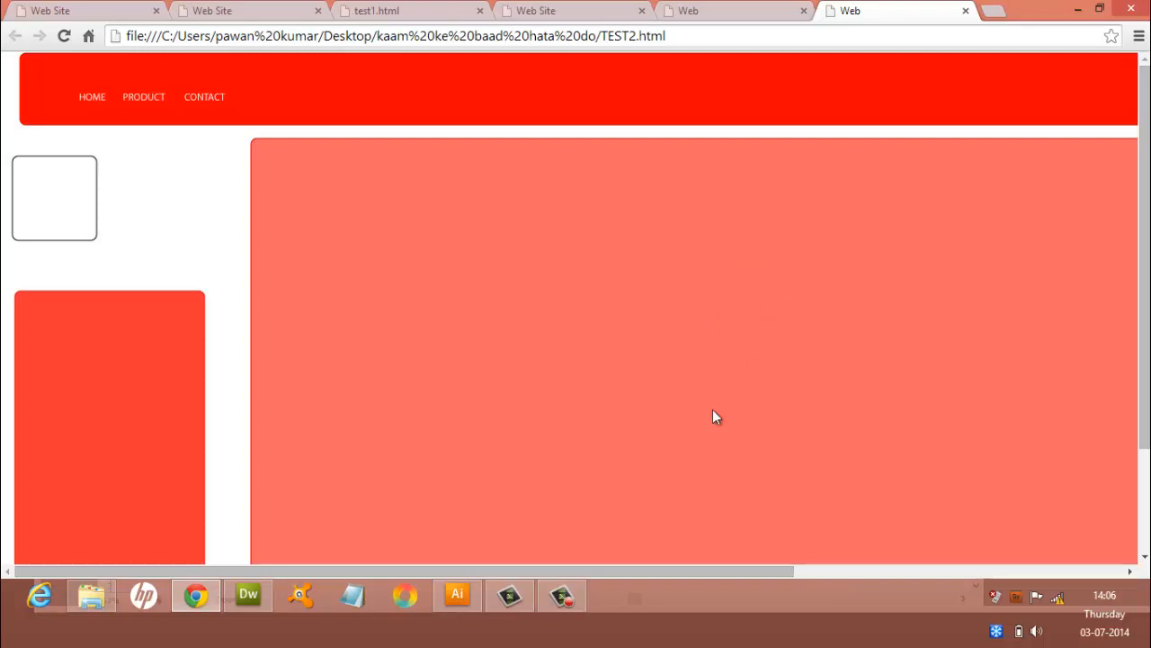
pyautogui.moveTo(703, 572); pyautogui.dragTo(499, 560)
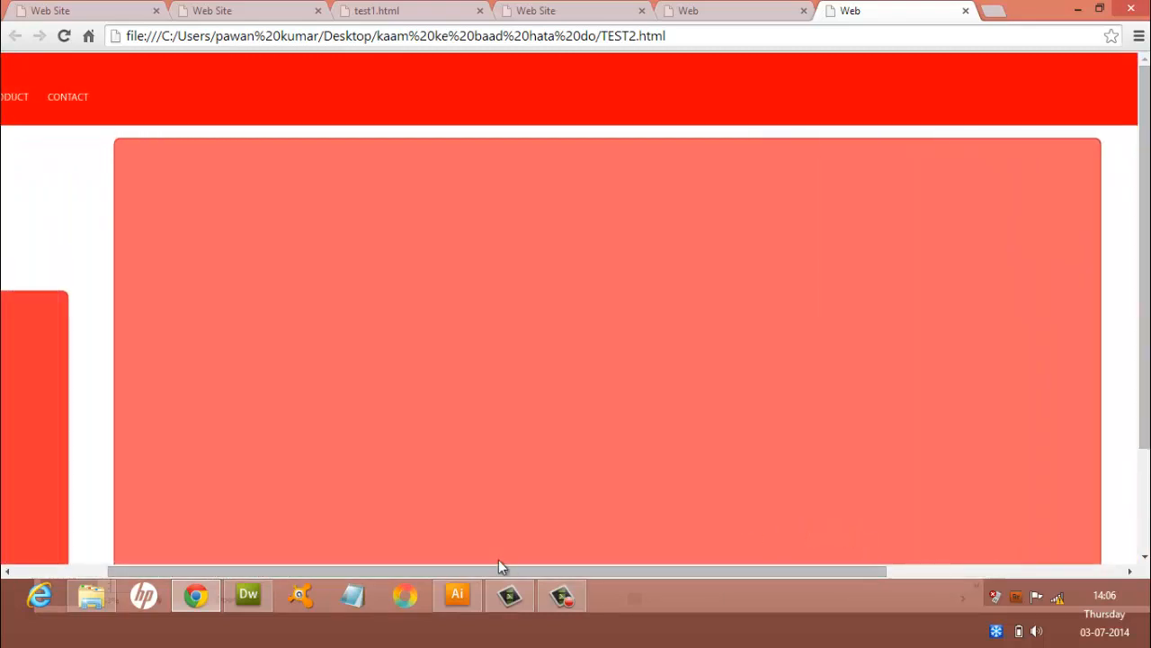
# Step: Find the updated TEST2 image in the export's images folder and check its file details
pyautogui.click(91, 595)
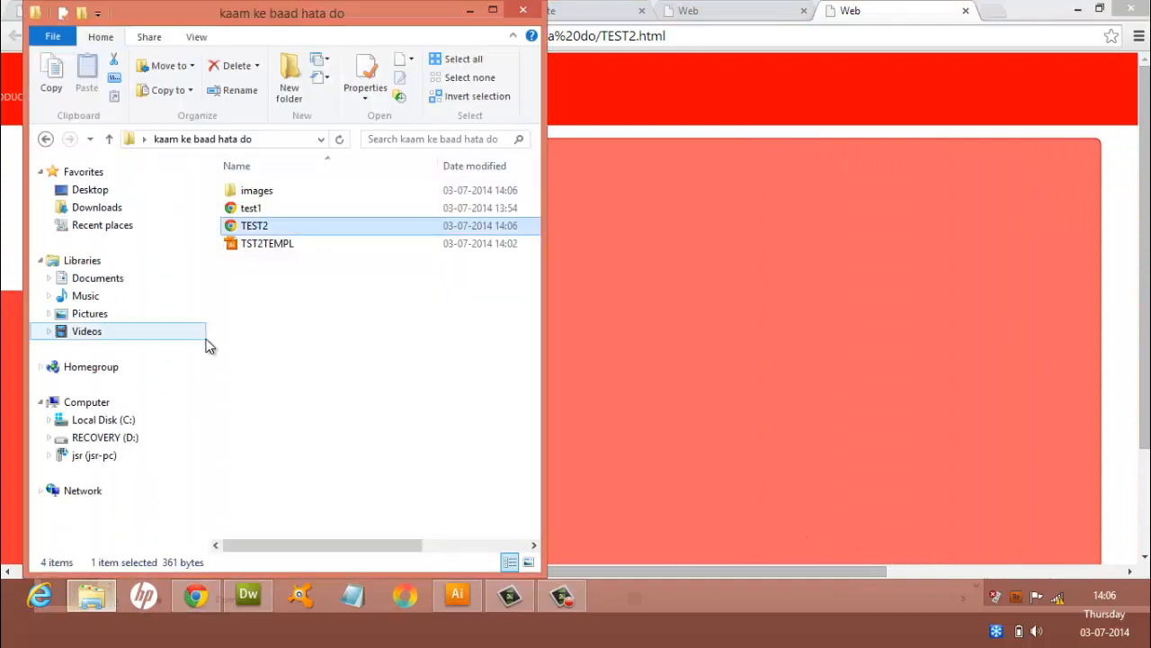
pyautogui.doubleClick(258, 190)
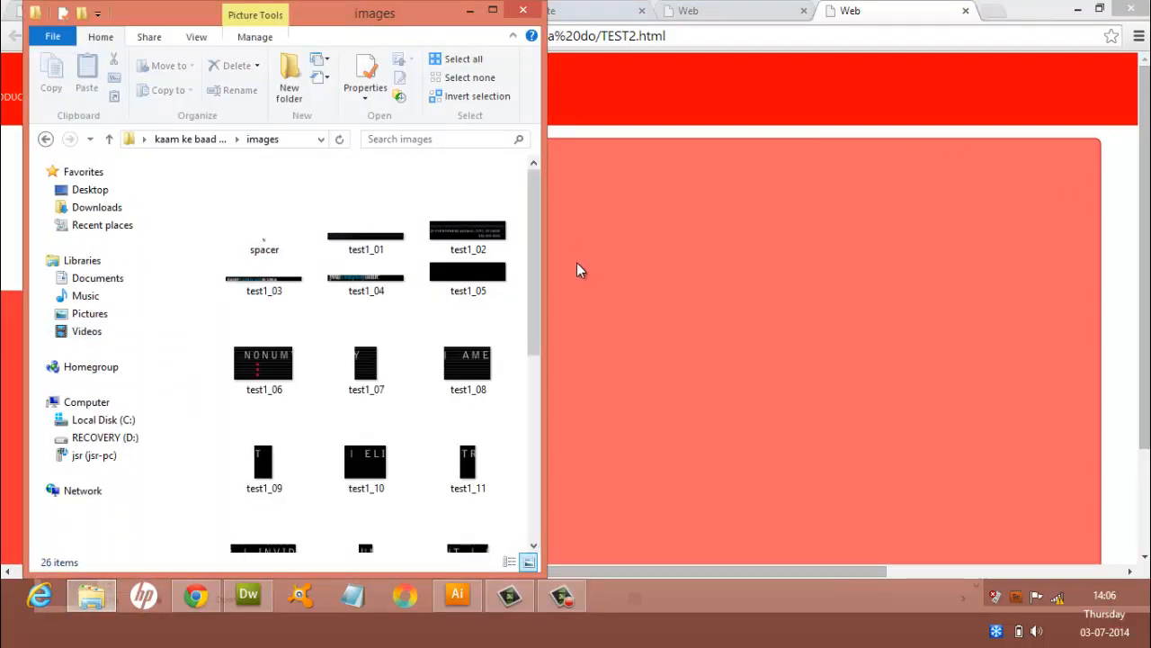
pyautogui.moveTo(534, 286); pyautogui.dragTo(537, 473)
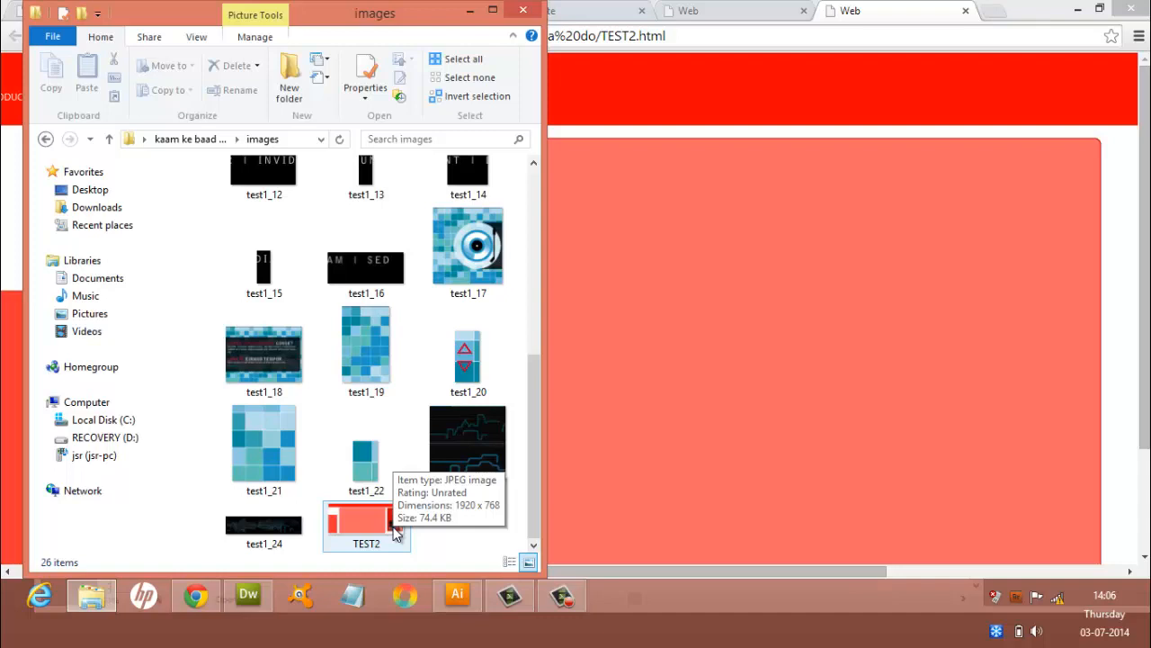
# Step: Close the images folder window and switch to Adobe Illustrator with TST2TEMPL.ai open
pyautogui.click(523, 11)
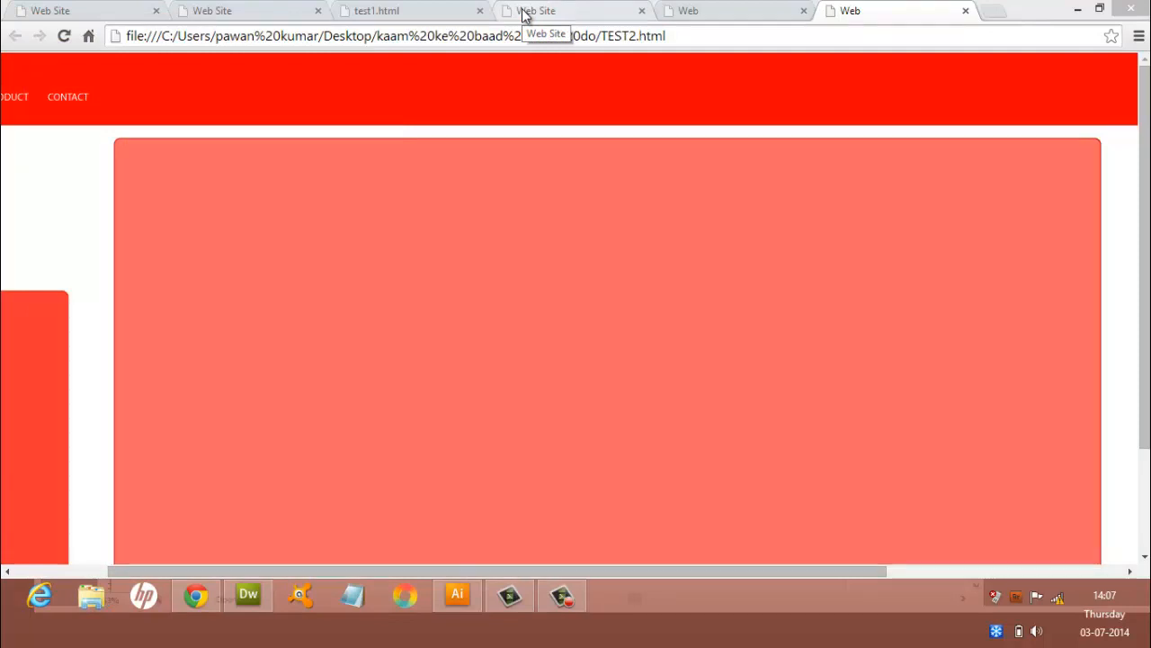
pyautogui.hotkey('alt', 'Tab')
pyautogui.hotkey('alt', 'Tab')
pyautogui.hotkey('alt', 'Tab')
pyautogui.hotkey('alt', 'Tab')
pyautogui.hotkey('alt', 'Tab')
pyautogui.hotkey('alt', 'Tab')
pyautogui.hotkey('alt', 'Tab')
pyautogui.hotkey('alt', 'Tab')
pyautogui.hotkey('alt', 'Tab')
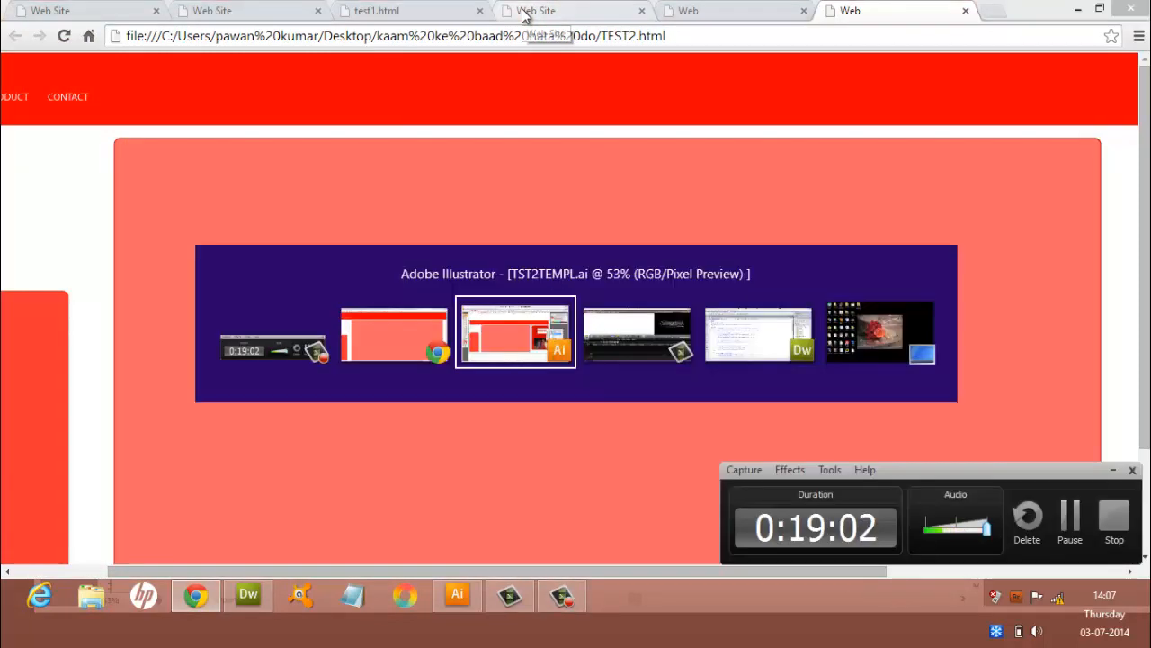
pyautogui.hotkey('alt', 'Tab')
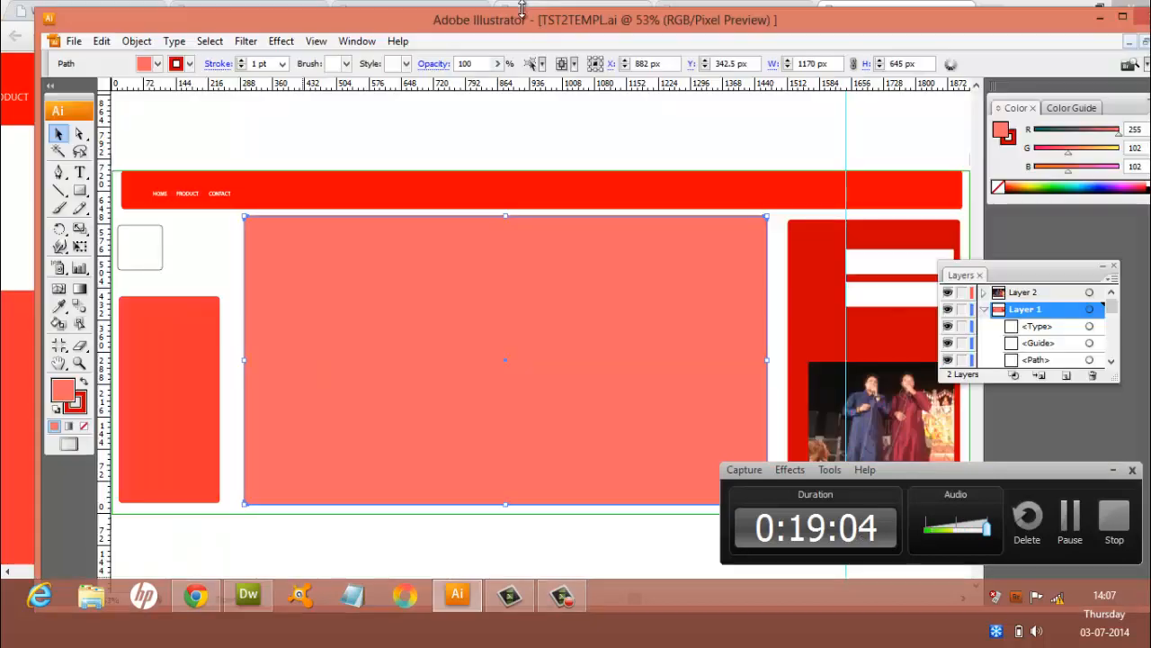
# Step: Close all open documents, saving the changes to TST2TEMPL.ai and discarding those to sonyind
pyautogui.hotkey('ctrl', 'w')
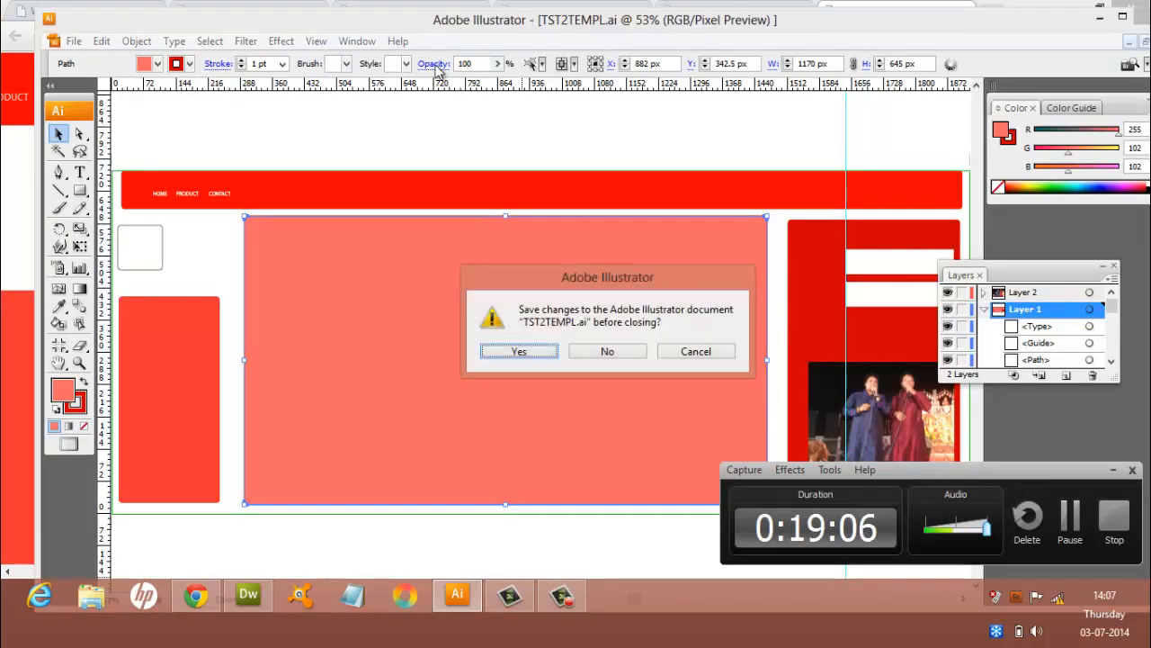
pyautogui.click(525, 353)
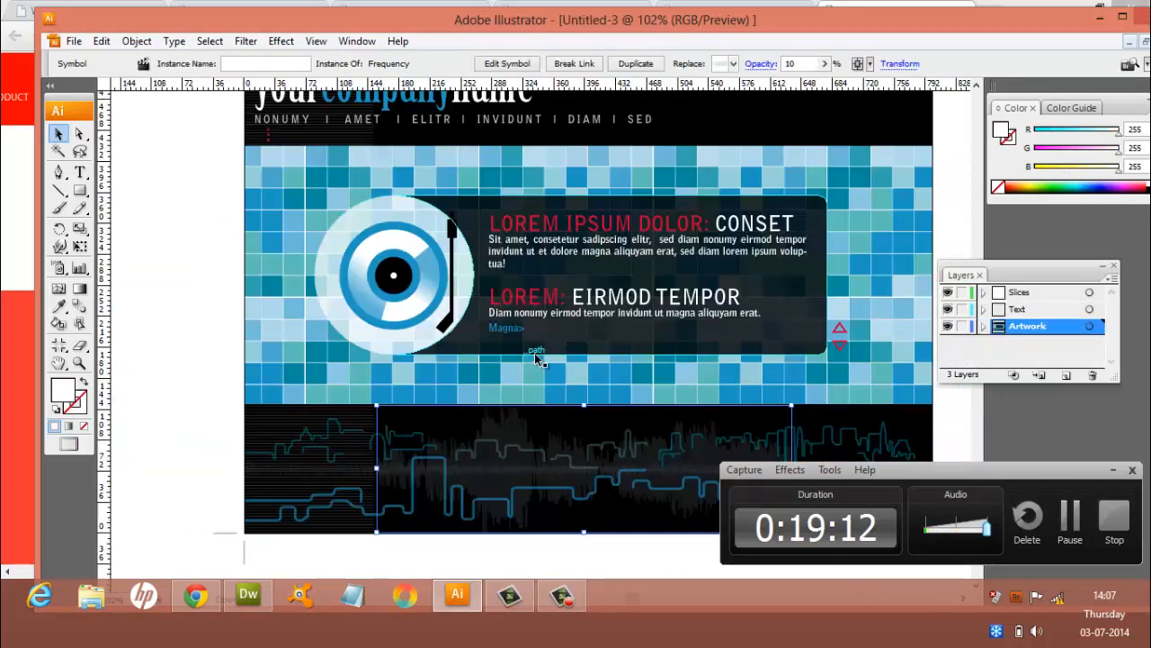
pyautogui.click(1113, 470)
pyautogui.hotkey('ctrl', 'w')
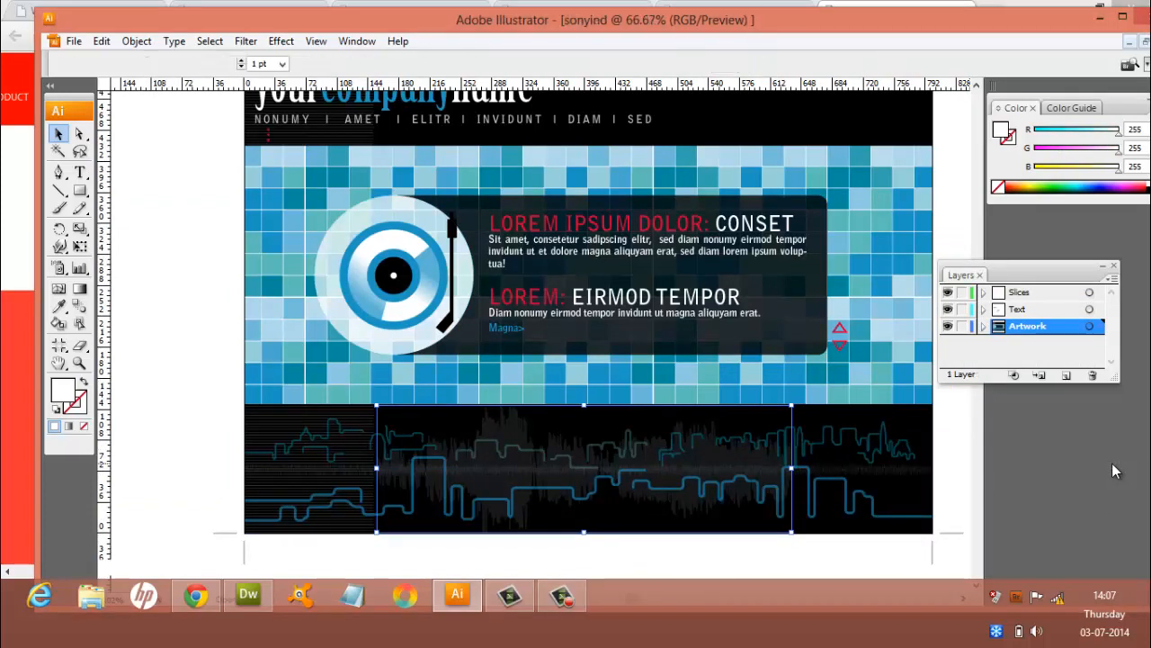
pyautogui.hotkey('ctrl', 'w')
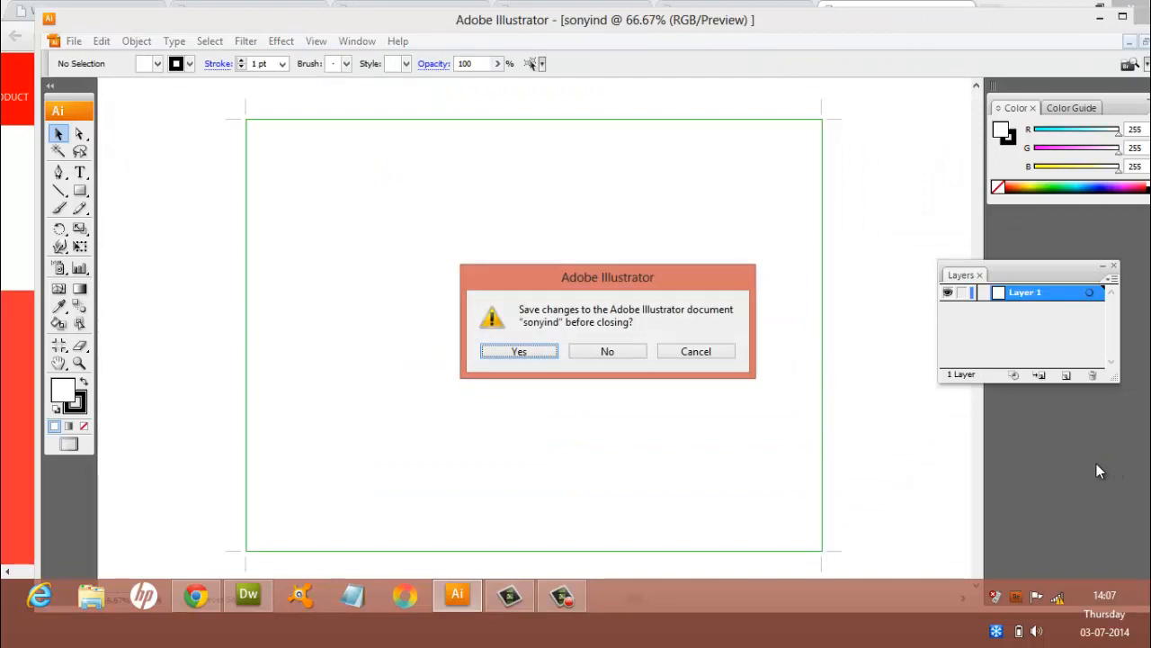
pyautogui.click(628, 351)
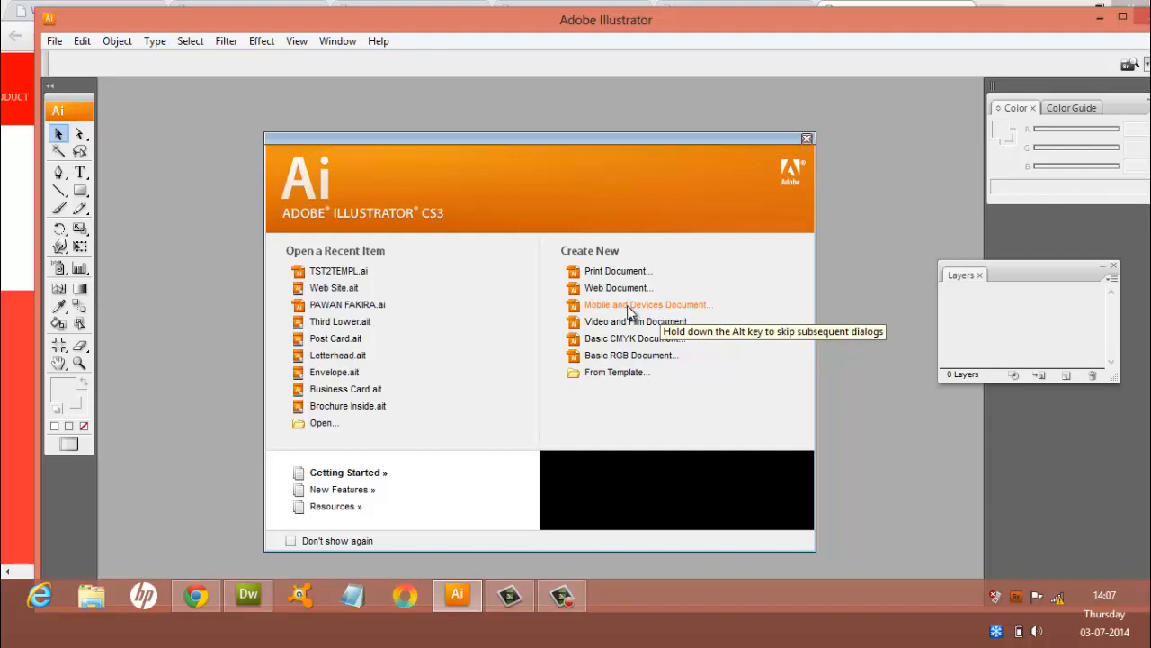
# Step: Try to create a new Mobile and Devices document from the welcome screen
pyautogui.click(630, 312)
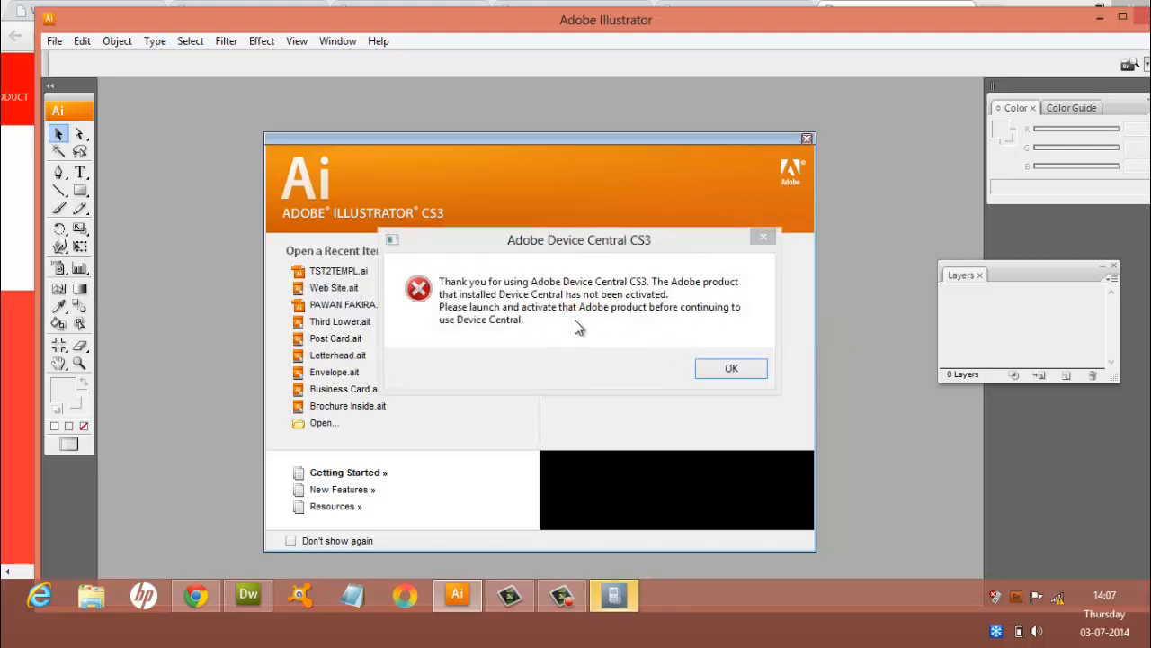
pyautogui.click(731, 370)
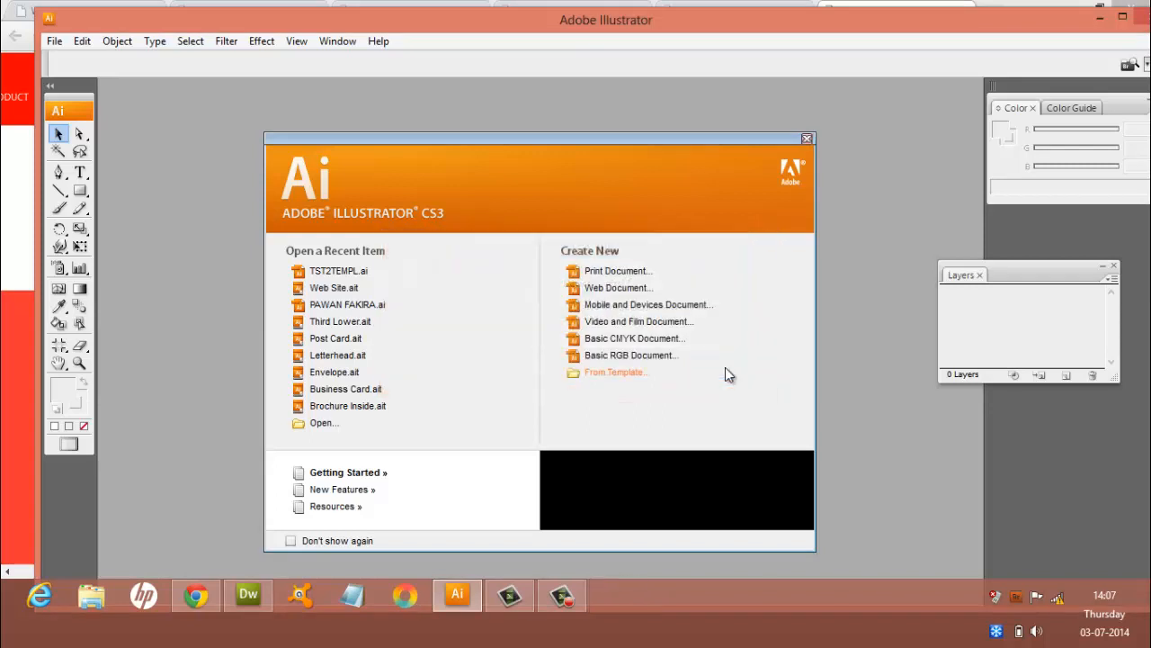
# Step: Create a new Video and Film document using the PAL D1/DV size of 768 by 576 px
pyautogui.click(653, 322)
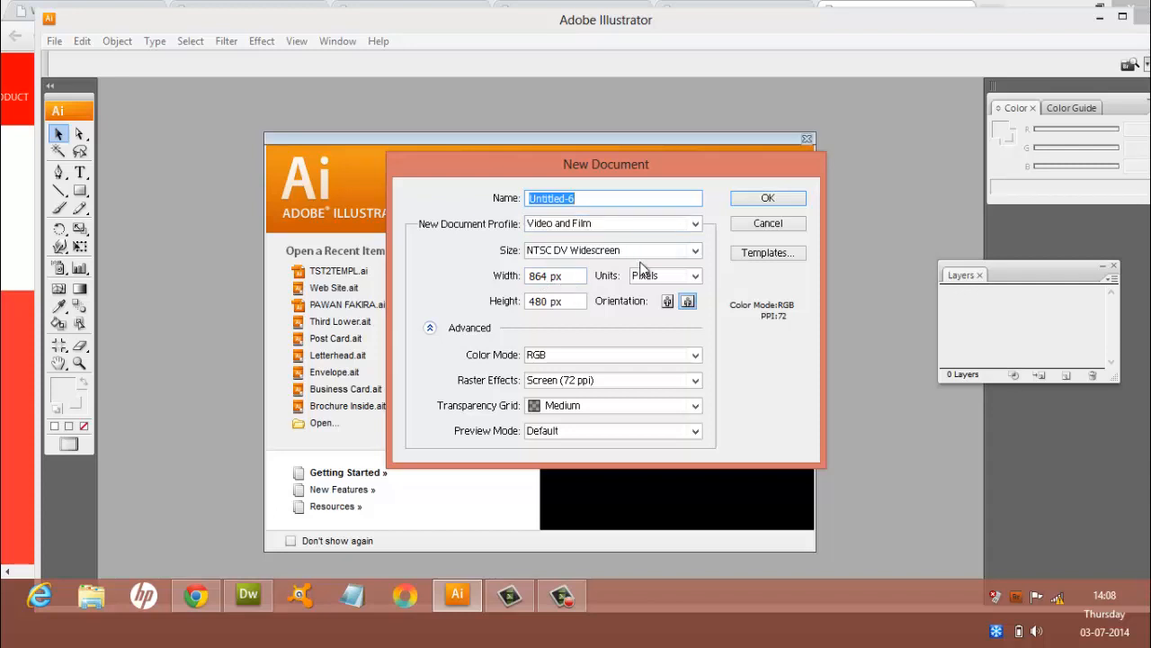
pyautogui.click(695, 251)
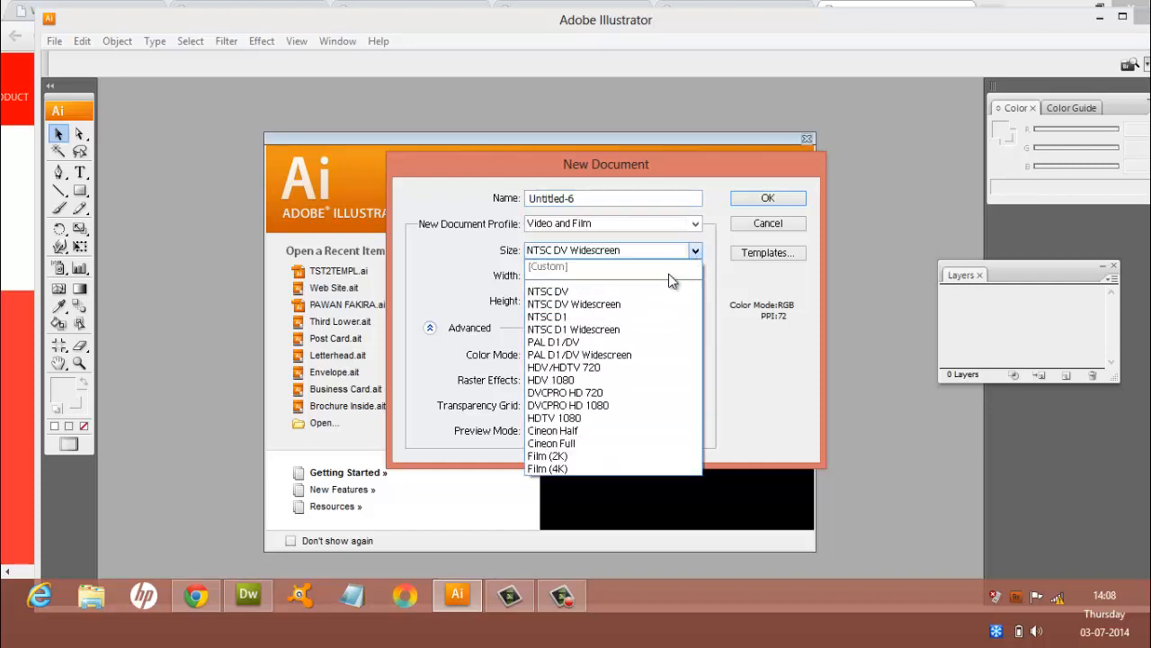
pyautogui.click(550, 292)
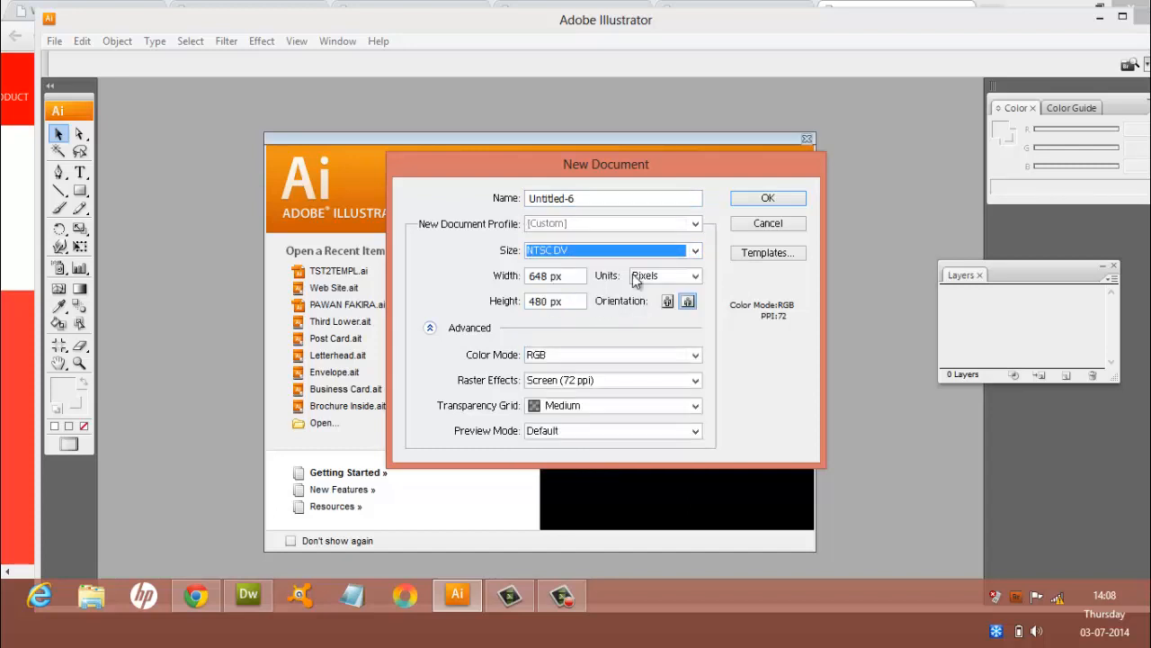
pyautogui.click(695, 251)
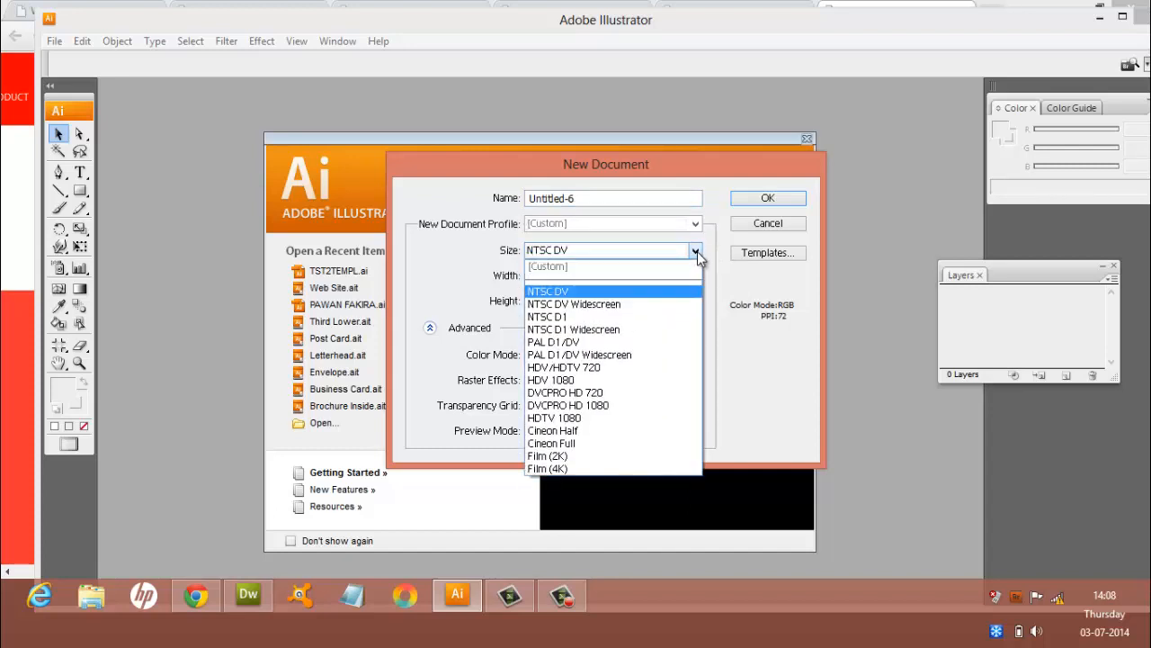
pyautogui.click(646, 337)
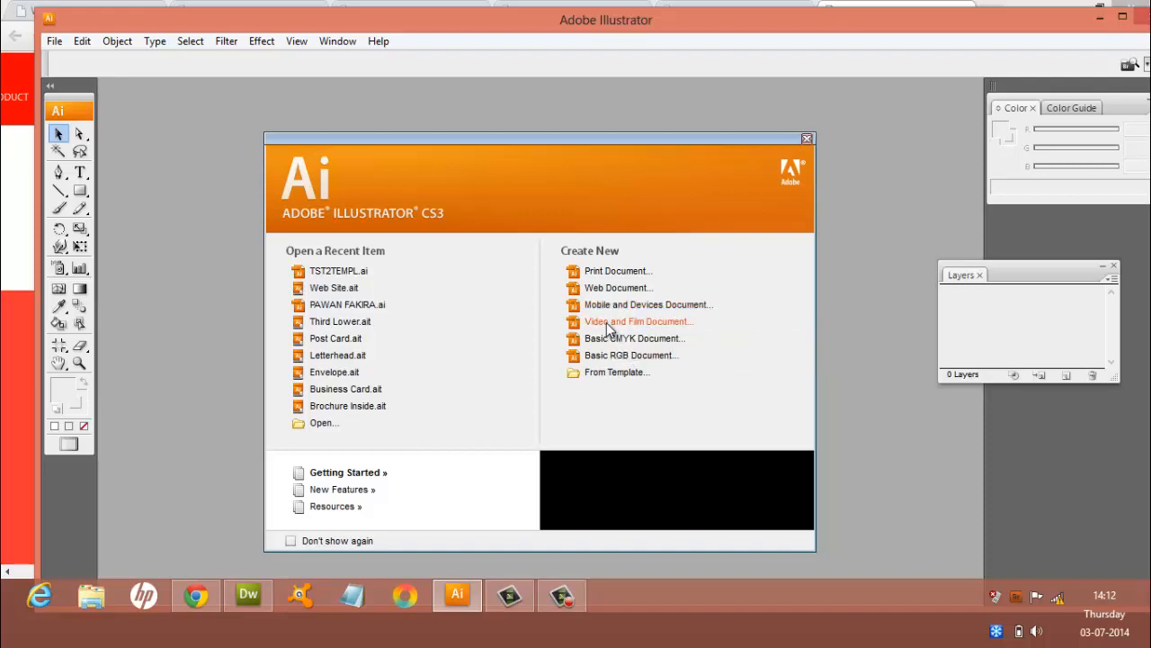
pyautogui.click(608, 329)
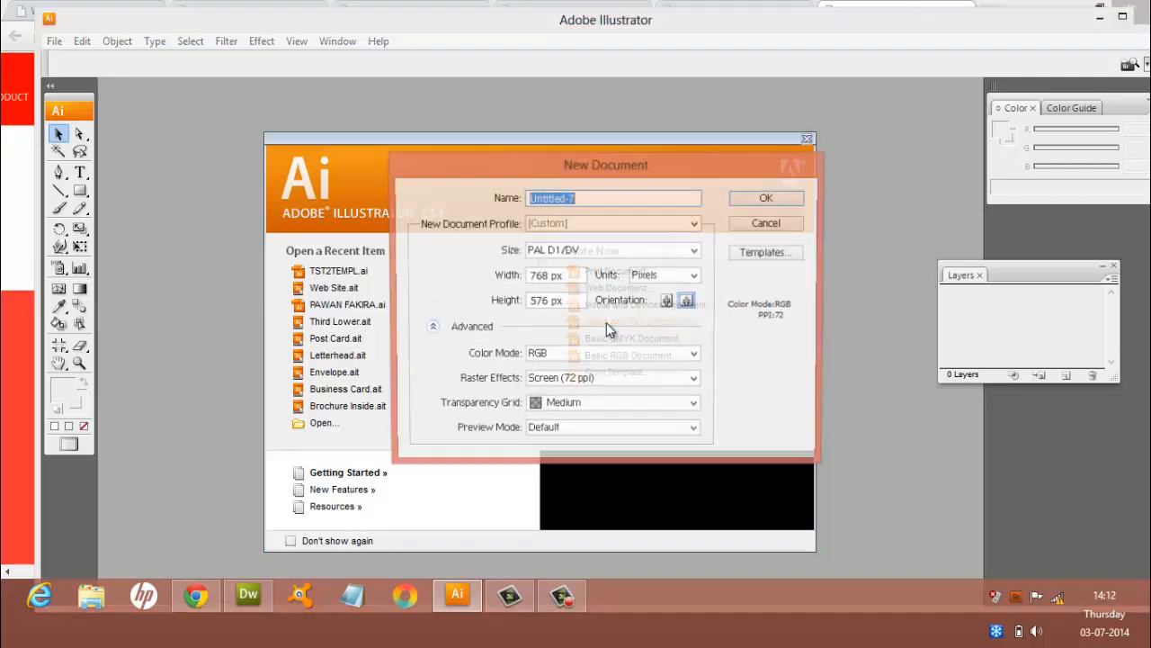
pyautogui.click(751, 197)
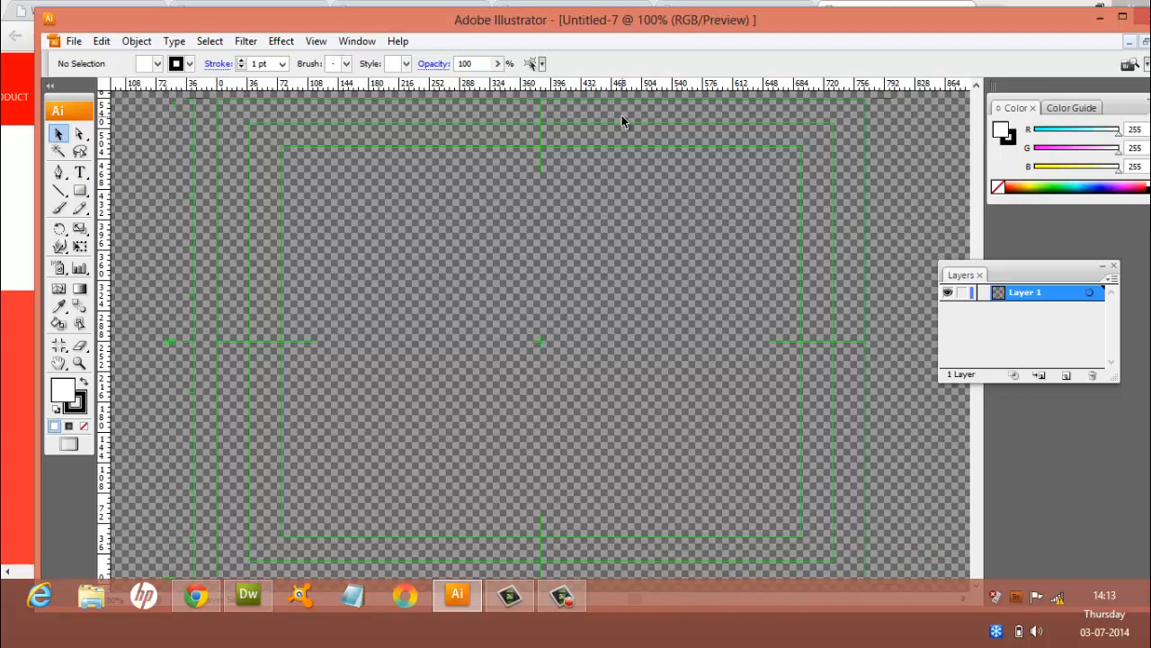
# Step: Review the file formats offered for saving the document, and leave without saving
pyautogui.click(74, 42)
pyautogui.click(128, 221)
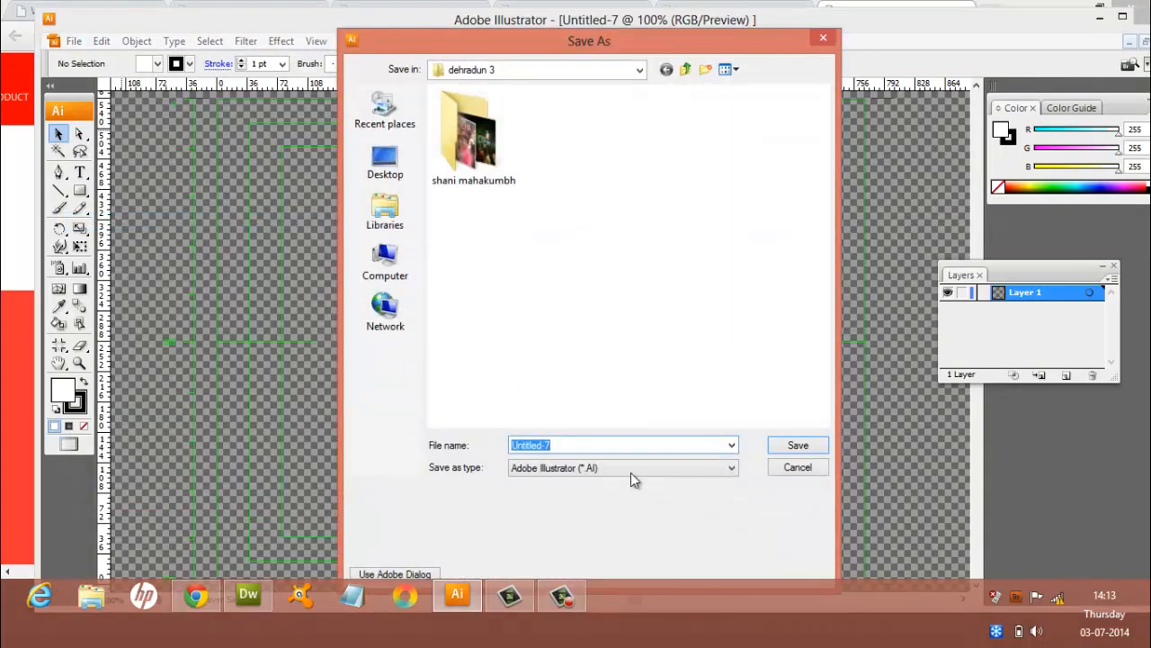
pyautogui.click(631, 478)
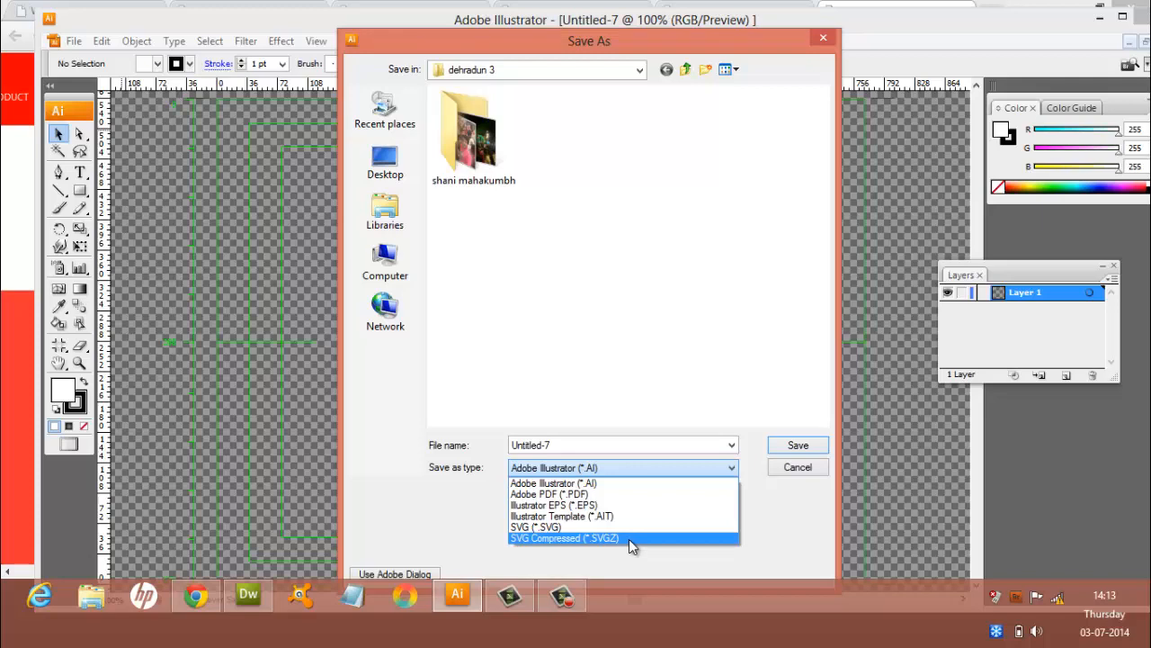
pyautogui.click(789, 474)
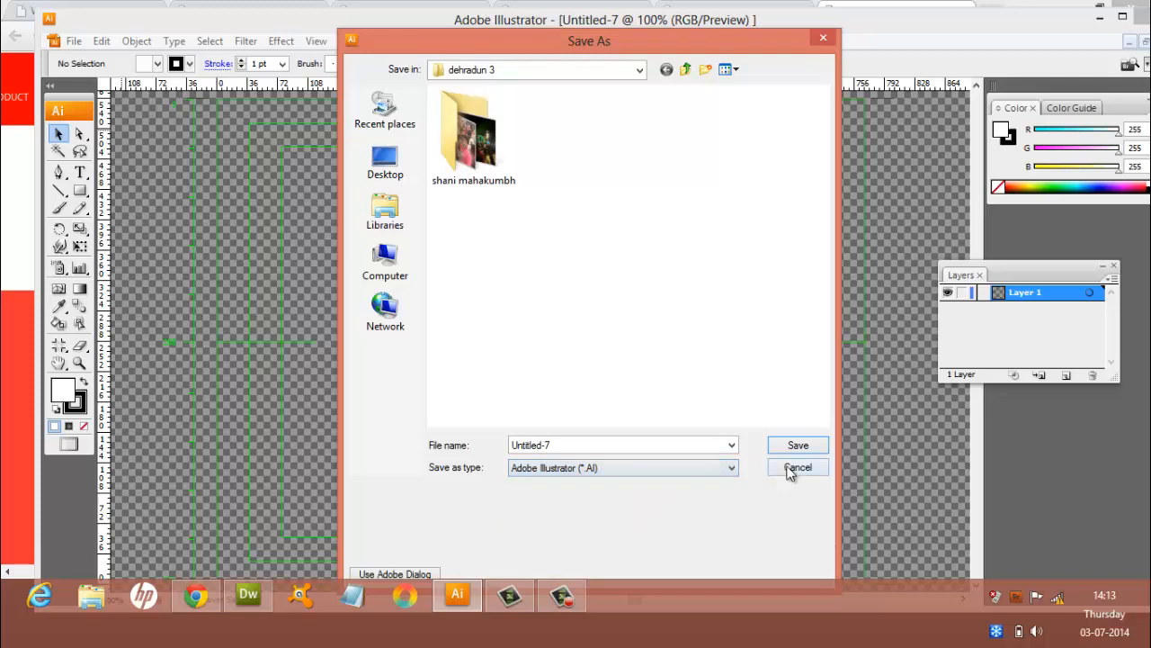
pyautogui.click(789, 474)
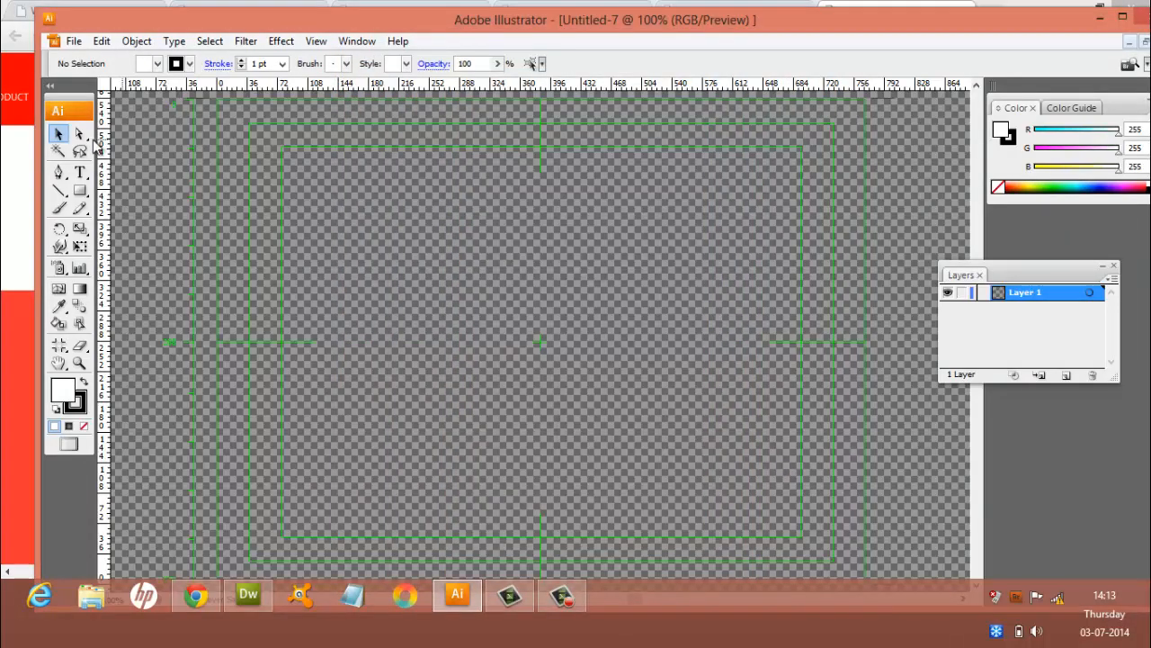
# Step: Review the file formats offered for exporting the document, and leave without exporting
pyautogui.click(74, 41)
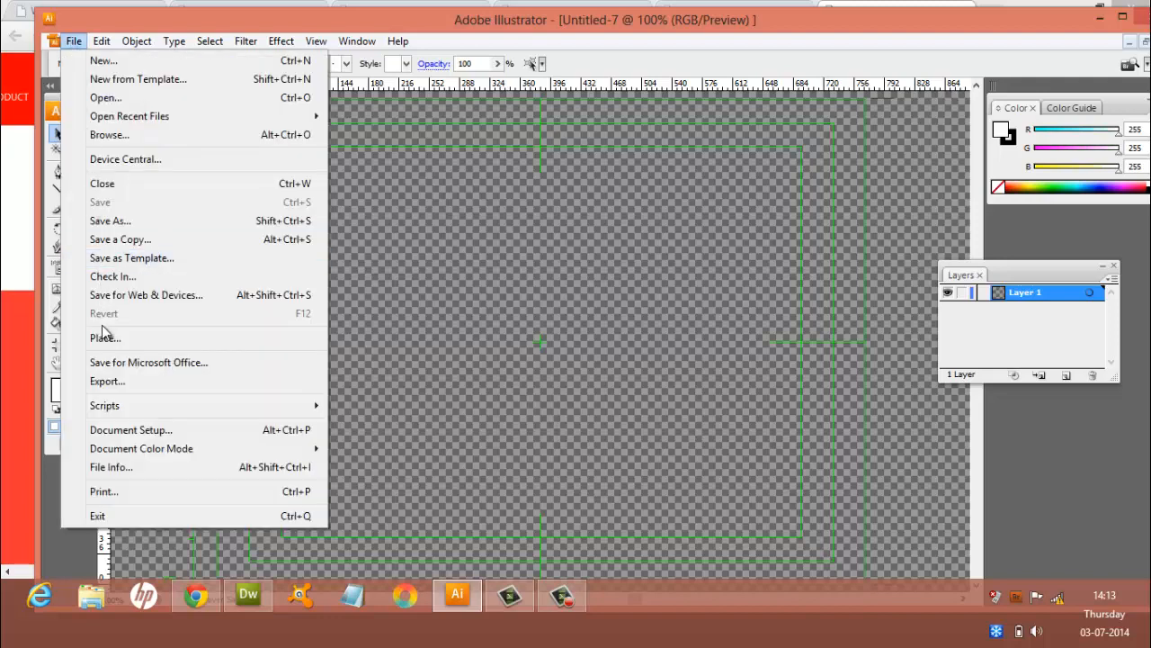
pyautogui.click(124, 381)
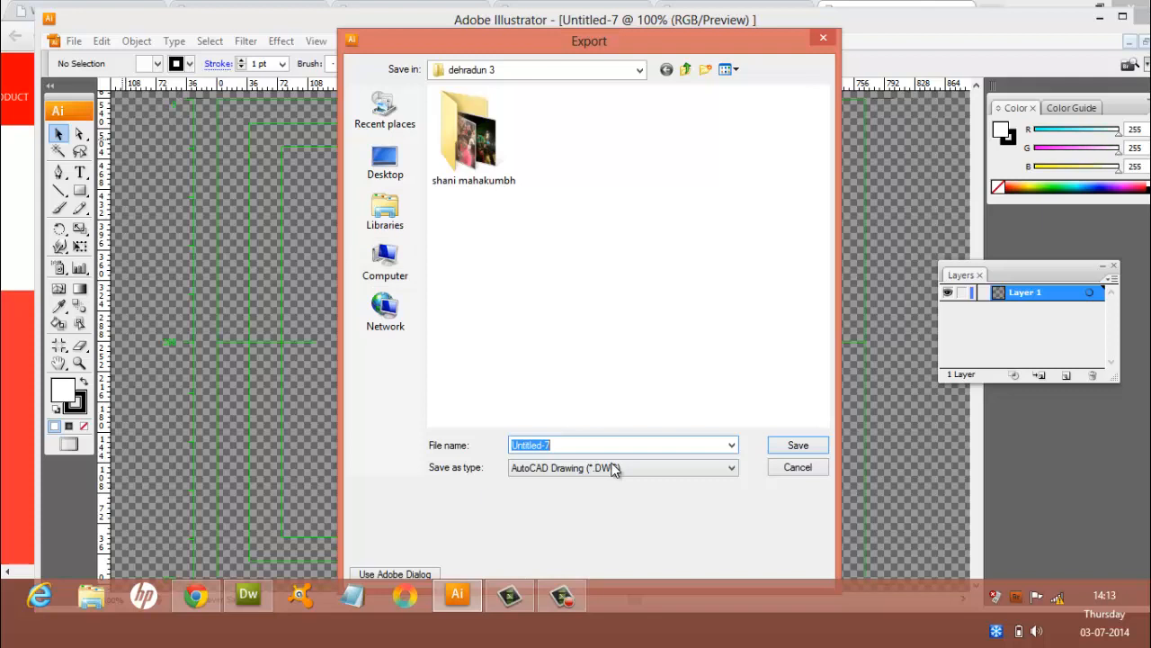
pyautogui.click(612, 469)
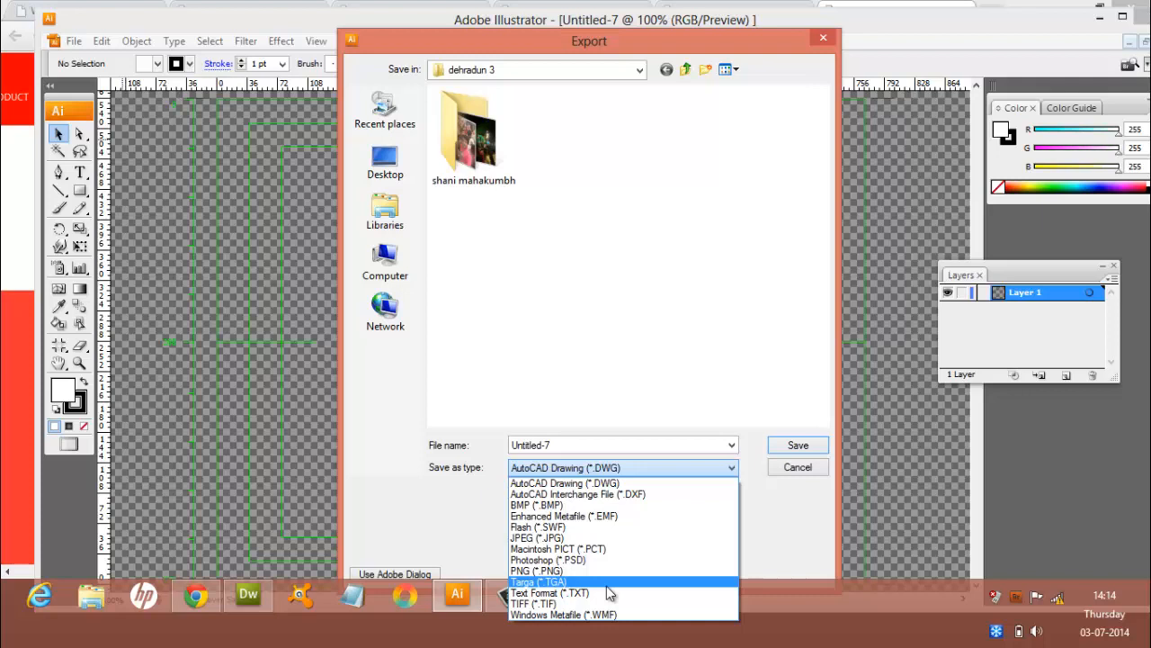
pyautogui.click(798, 473)
pyautogui.click(797, 473)
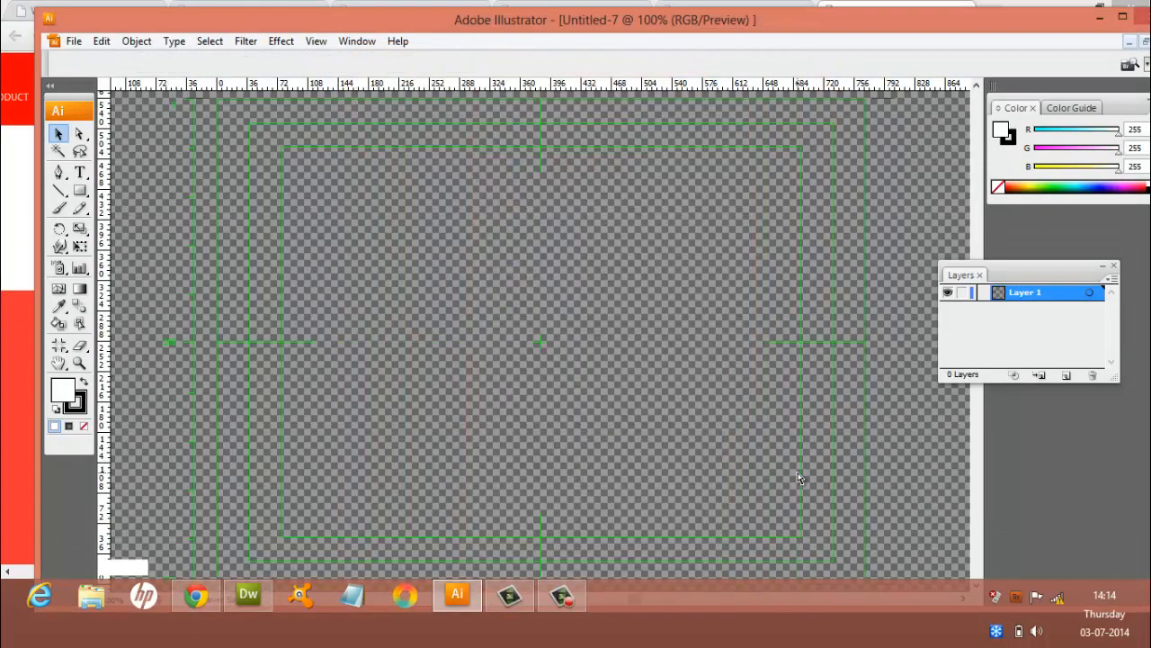
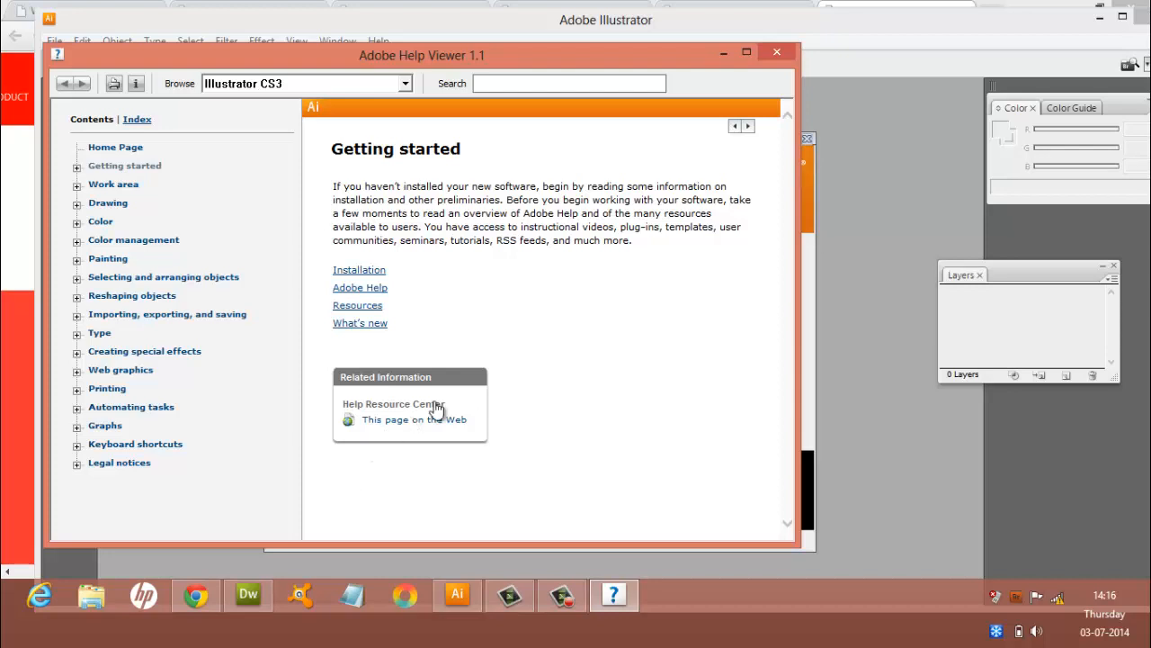
# Step: Maximize the help window and expand the Getting started section and its Resources topics
pyautogui.click(747, 53)
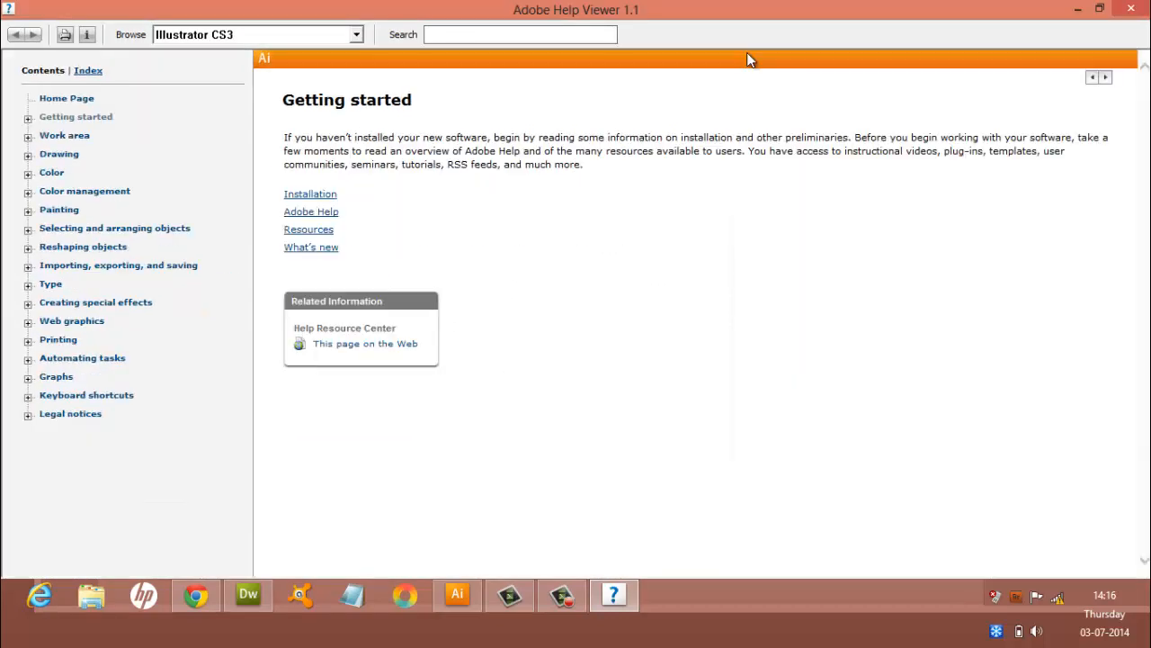
pyautogui.click(29, 120)
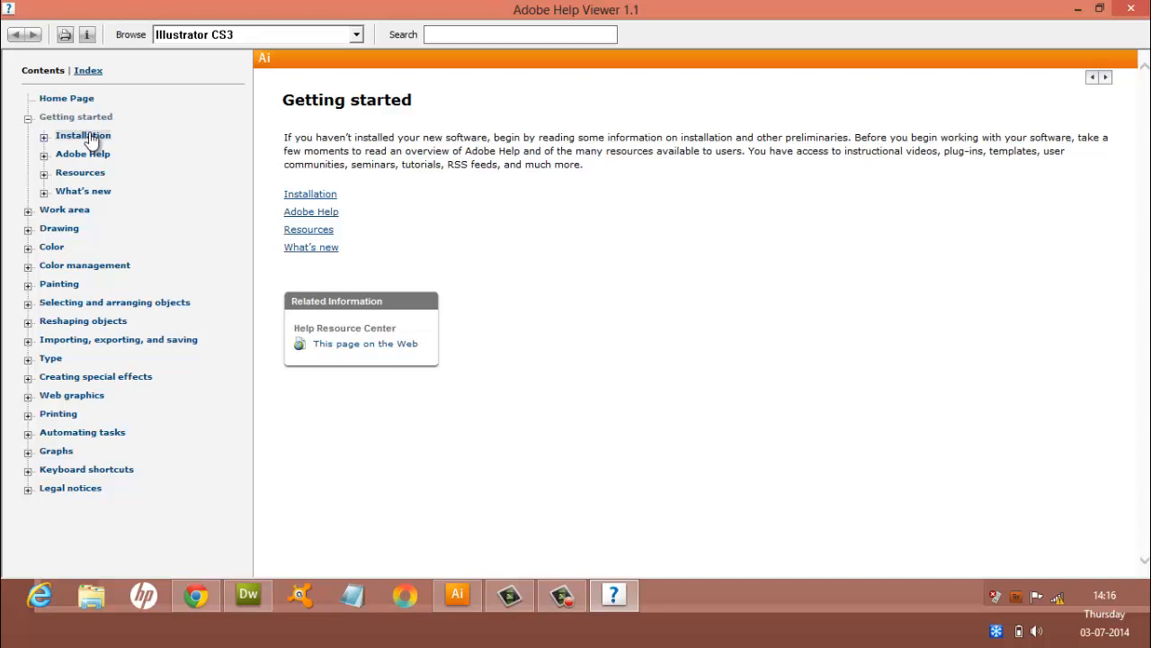
pyautogui.click(44, 174)
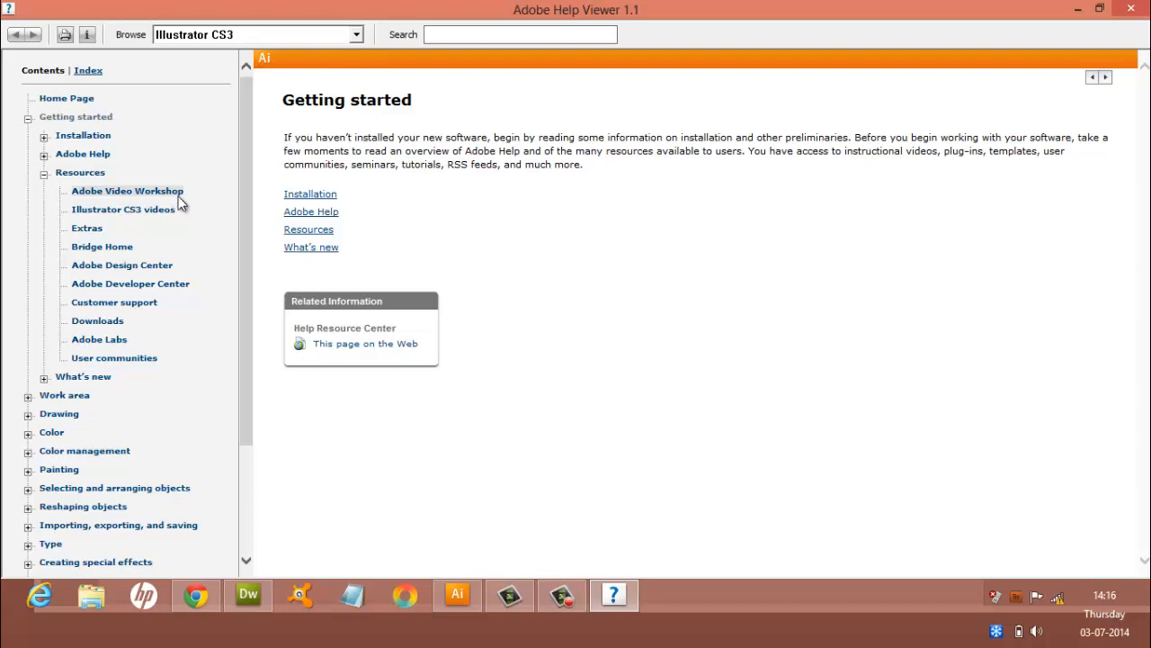
pyautogui.click(157, 221)
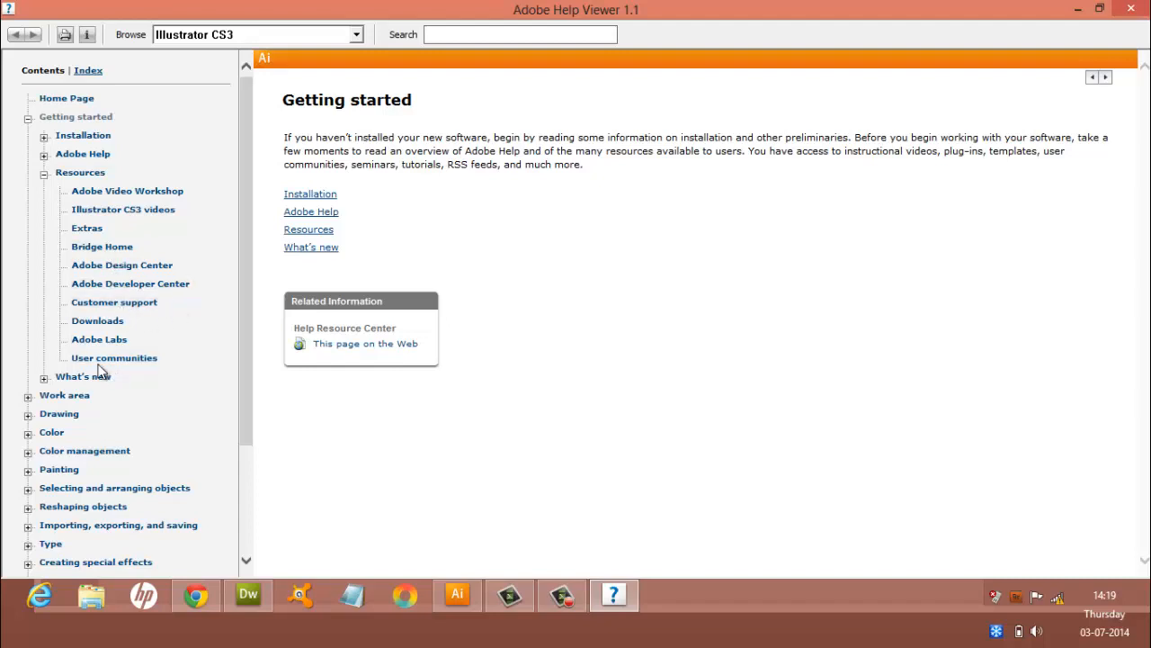
# Step: Collapse Getting started, read the Workspace overview under Work area basics, and collapse the Work area section
pyautogui.click(28, 118)
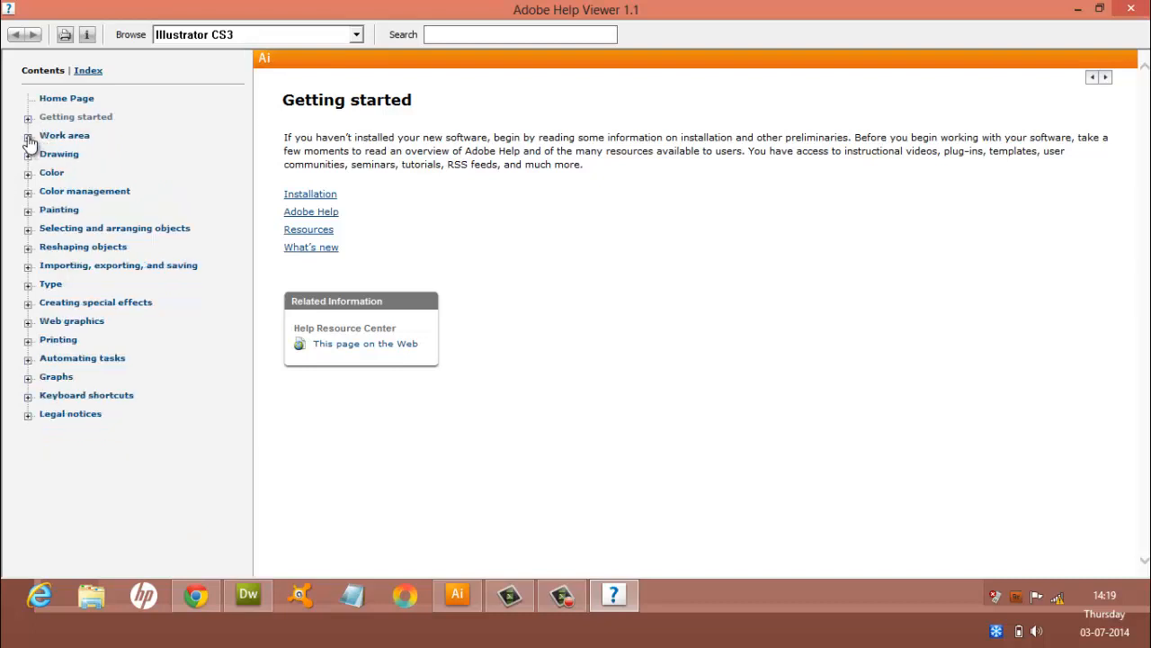
pyautogui.click(28, 137)
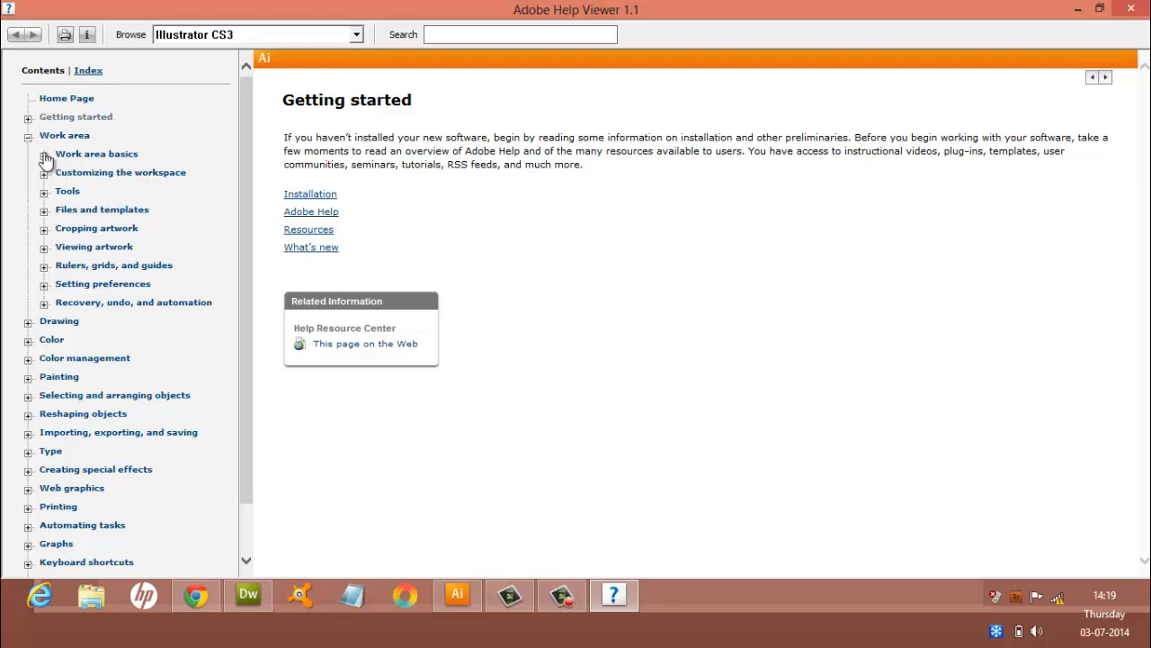
pyautogui.click(44, 158)
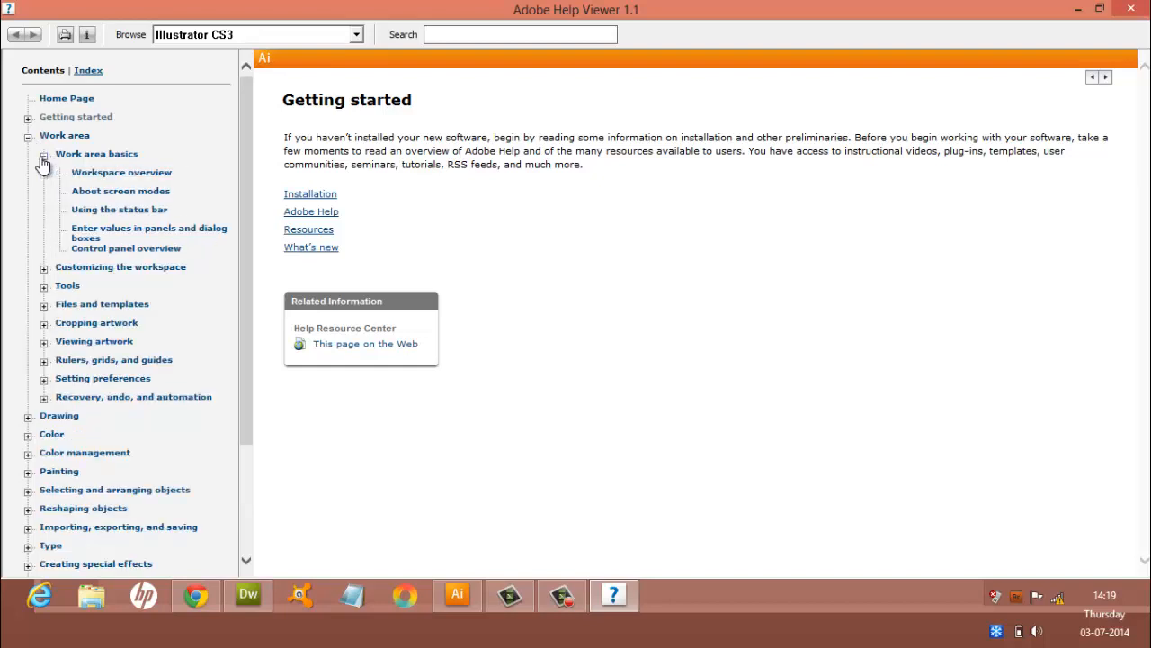
pyautogui.click(87, 178)
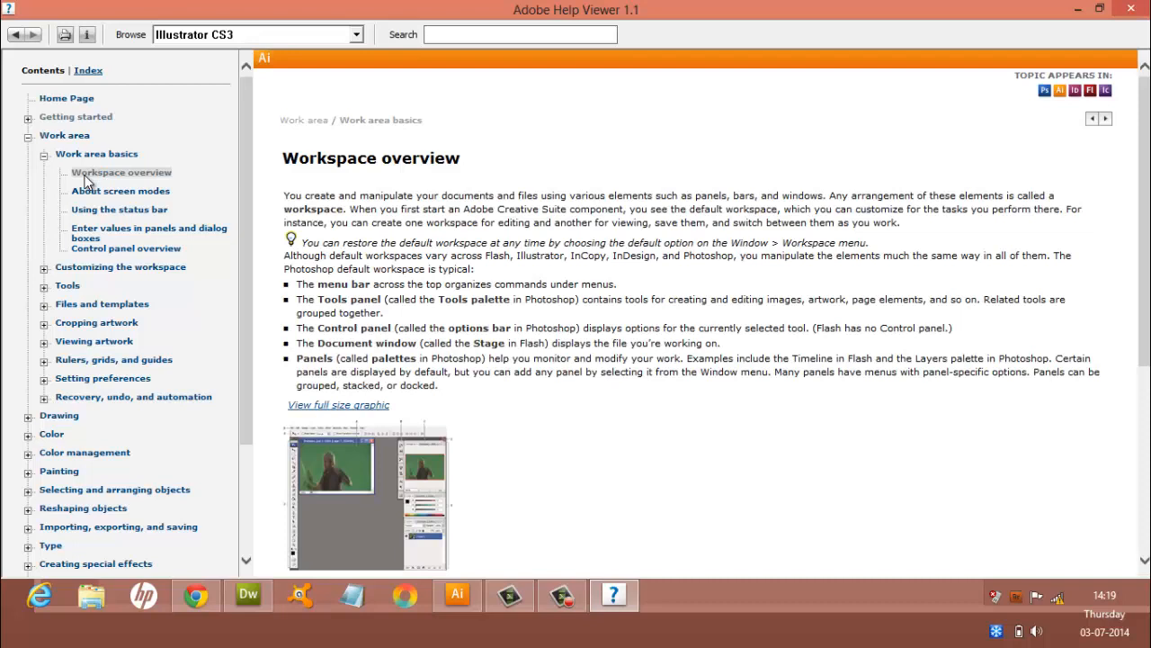
pyautogui.click(27, 139)
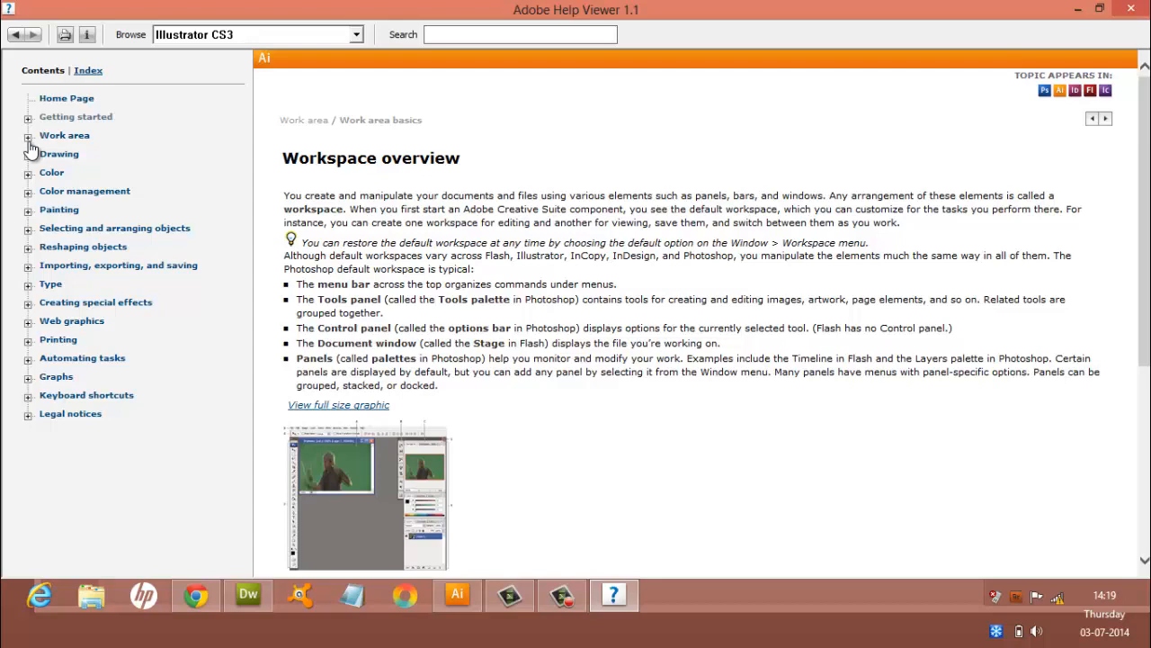
# Step: Review the New Features and Resources help pages linked from the welcome screen, and close the help window
pyautogui.click(1077, 10)
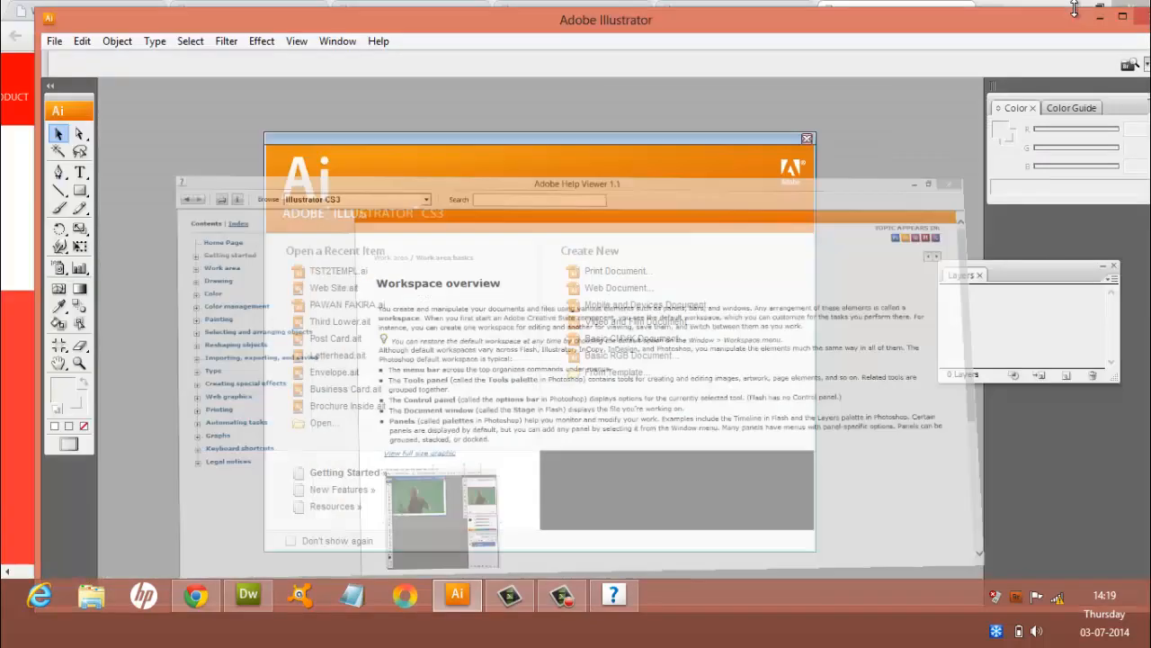
pyautogui.click(359, 491)
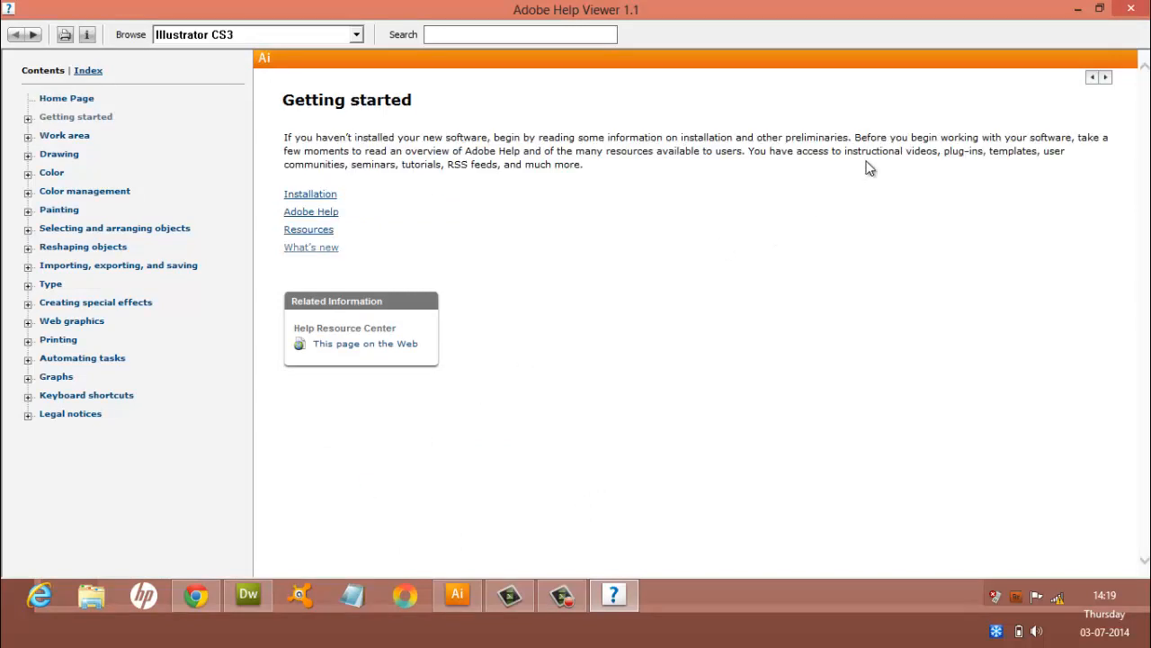
pyautogui.click(1131, 11)
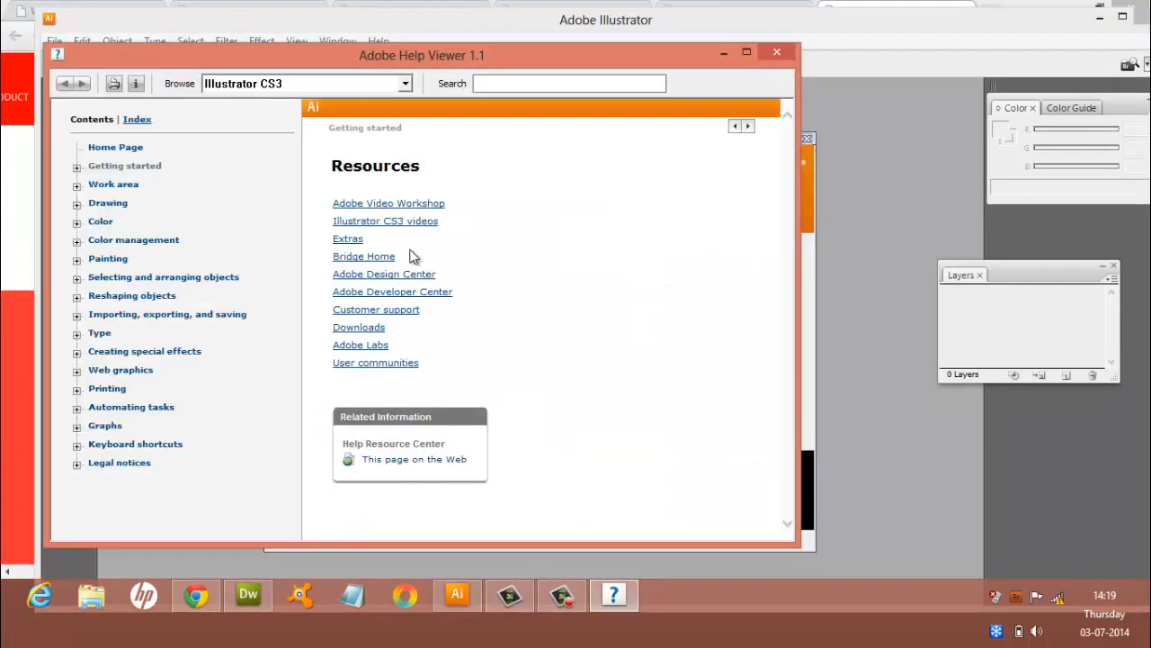
pyautogui.click(776, 54)
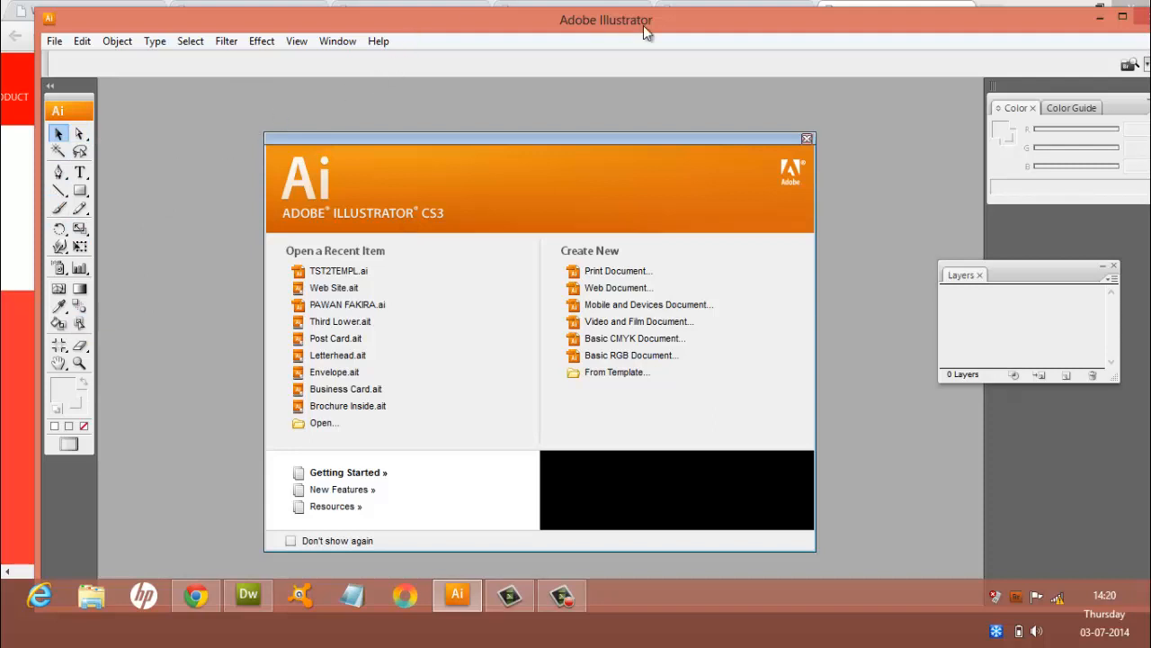
# Step: Maximize the Illustrator window and create a Letter-size print document in CMYK at 300 ppi
pyautogui.click(1124, 17)
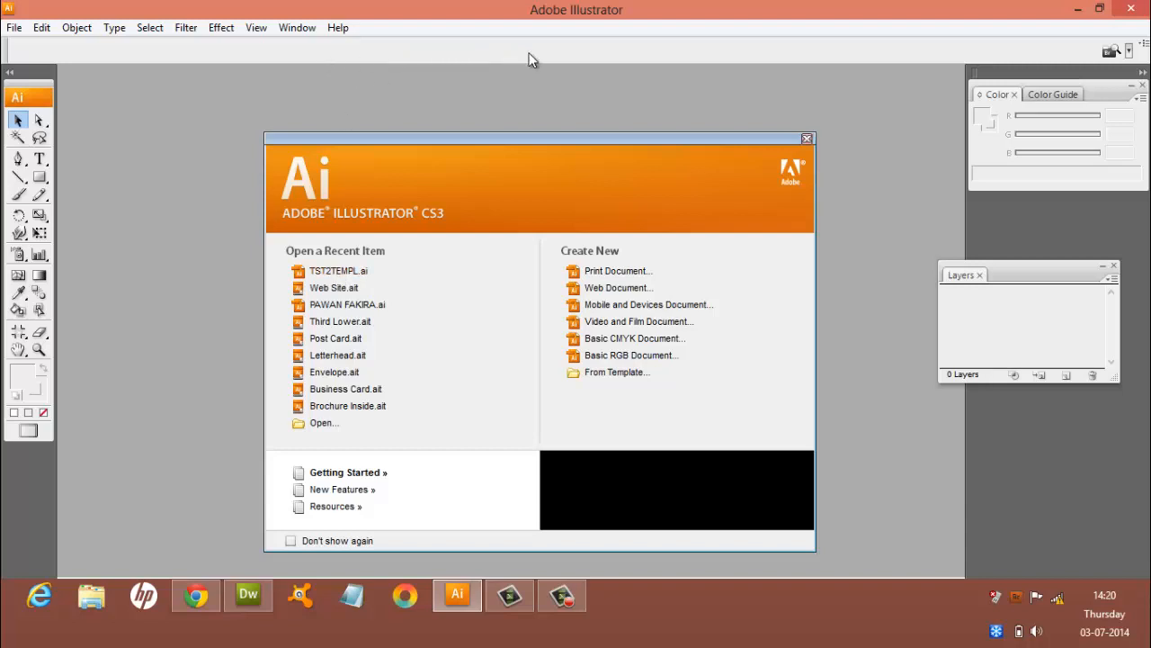
pyautogui.click(608, 274)
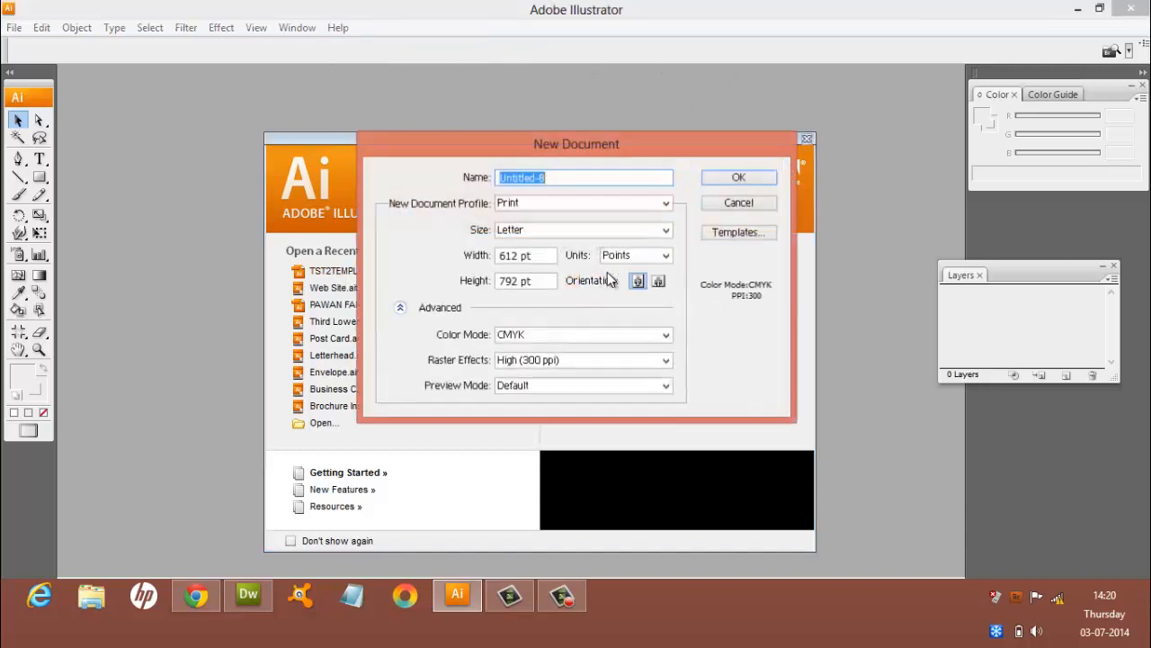
pyautogui.click(737, 179)
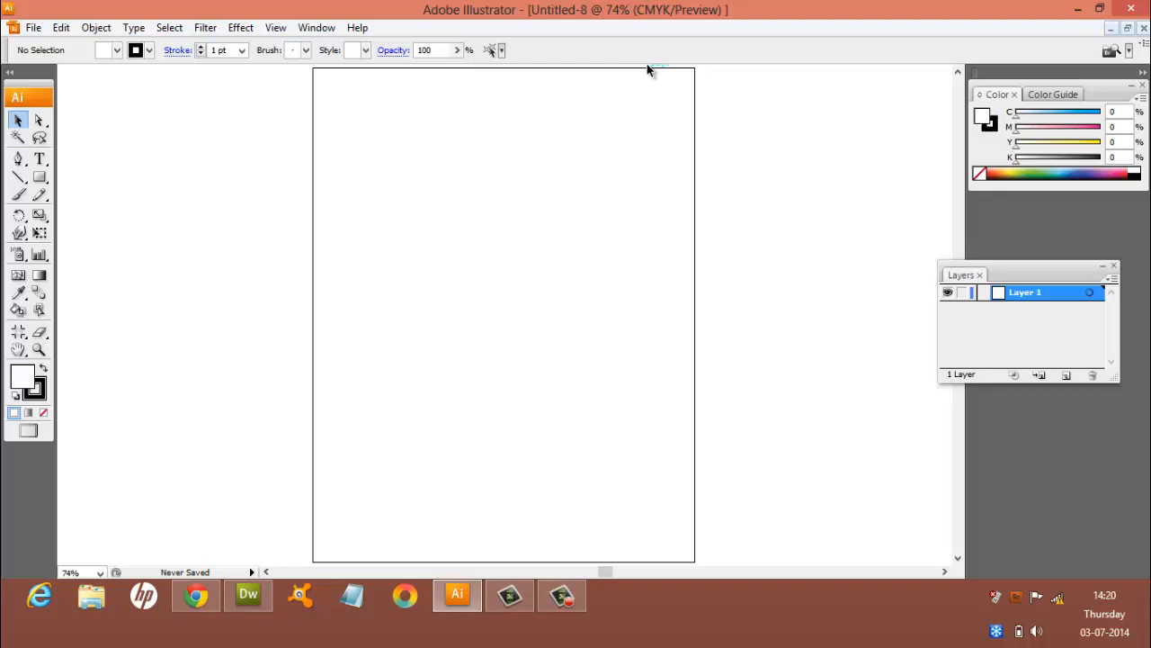
# Step: Activate the Direct Selection, Magic Wand, Lasso, Pen, Paintbrush, Pencil and Rotate tools in turn
pyautogui.click(39, 128)
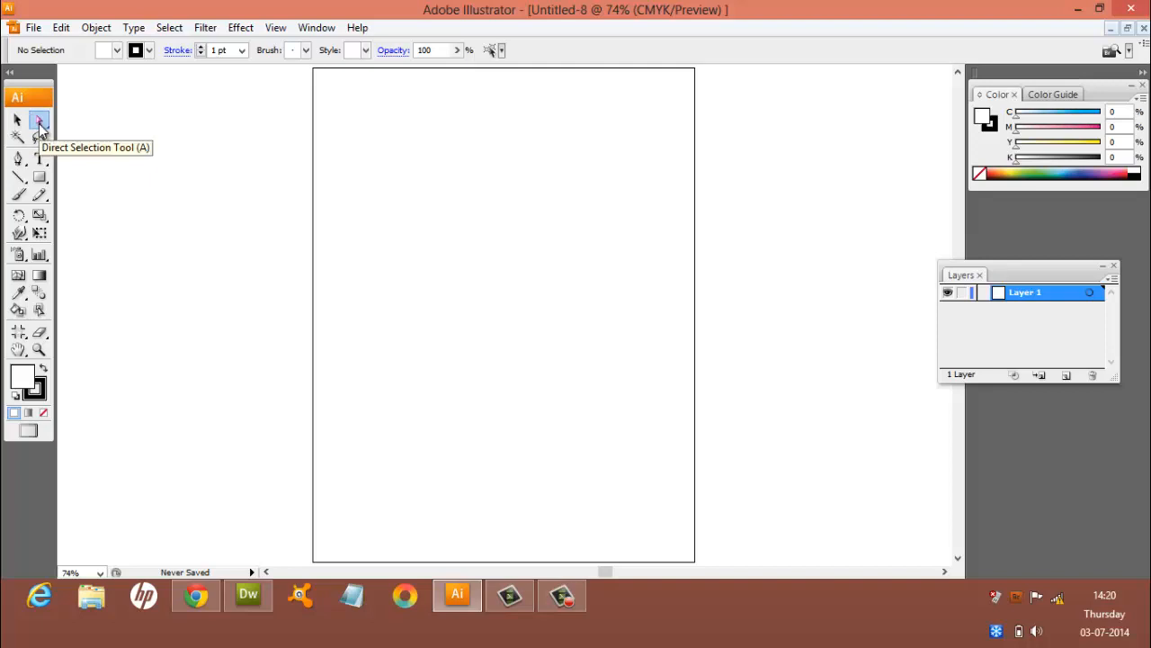
pyautogui.click(20, 138)
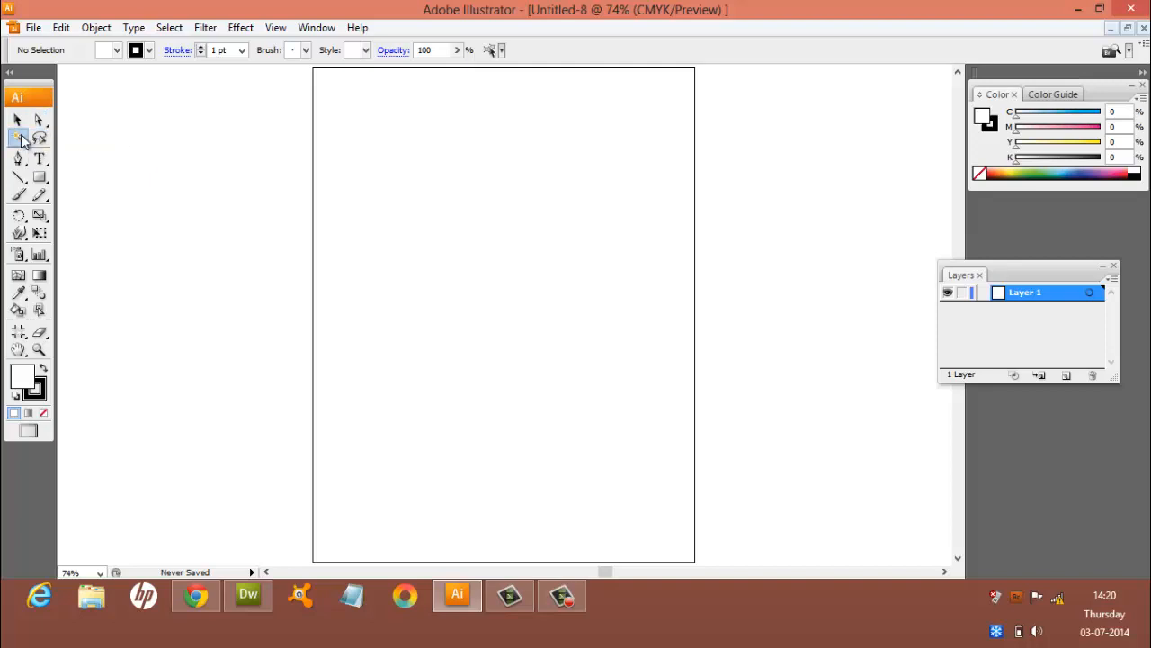
pyautogui.click(39, 139)
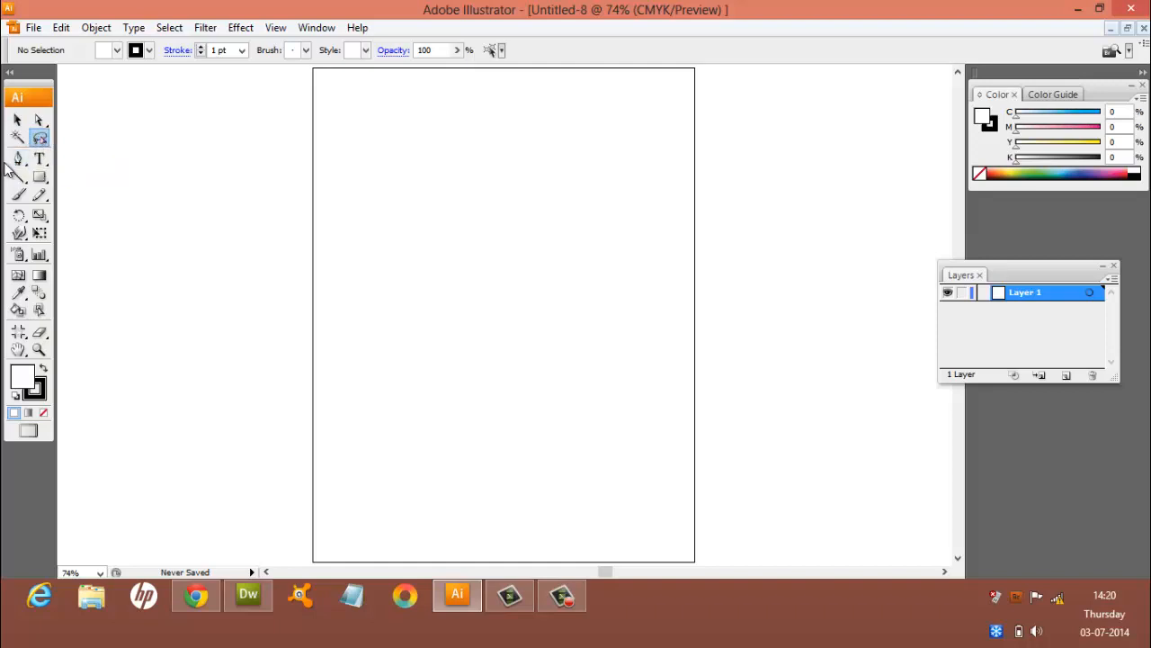
pyautogui.click(17, 161)
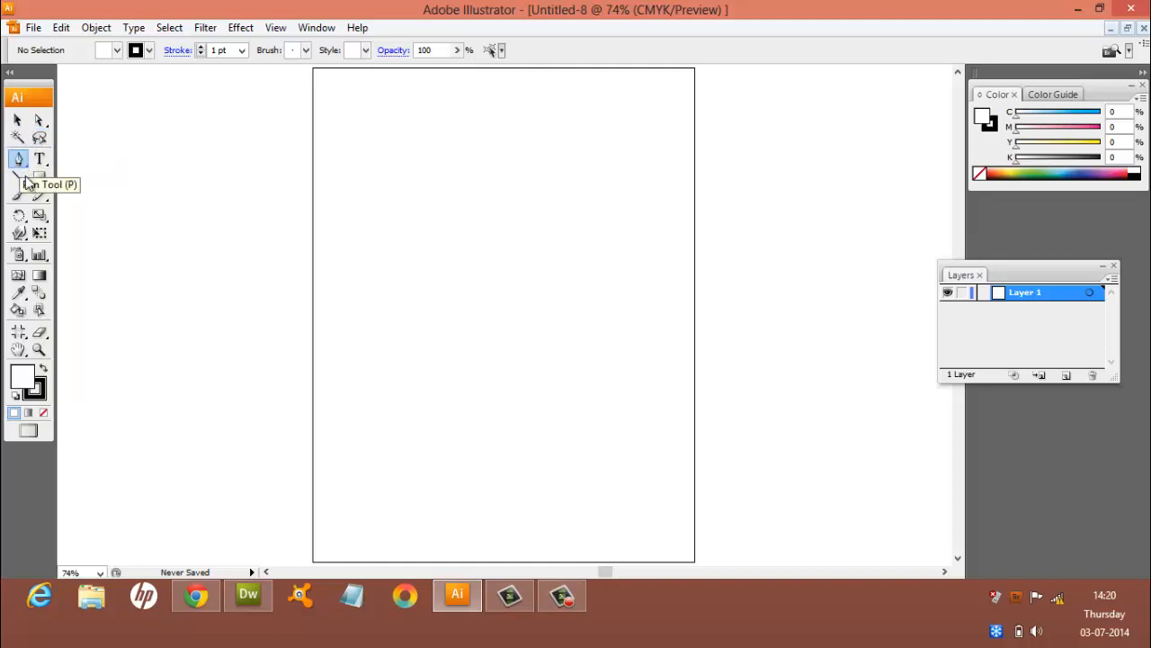
pyautogui.click(18, 199)
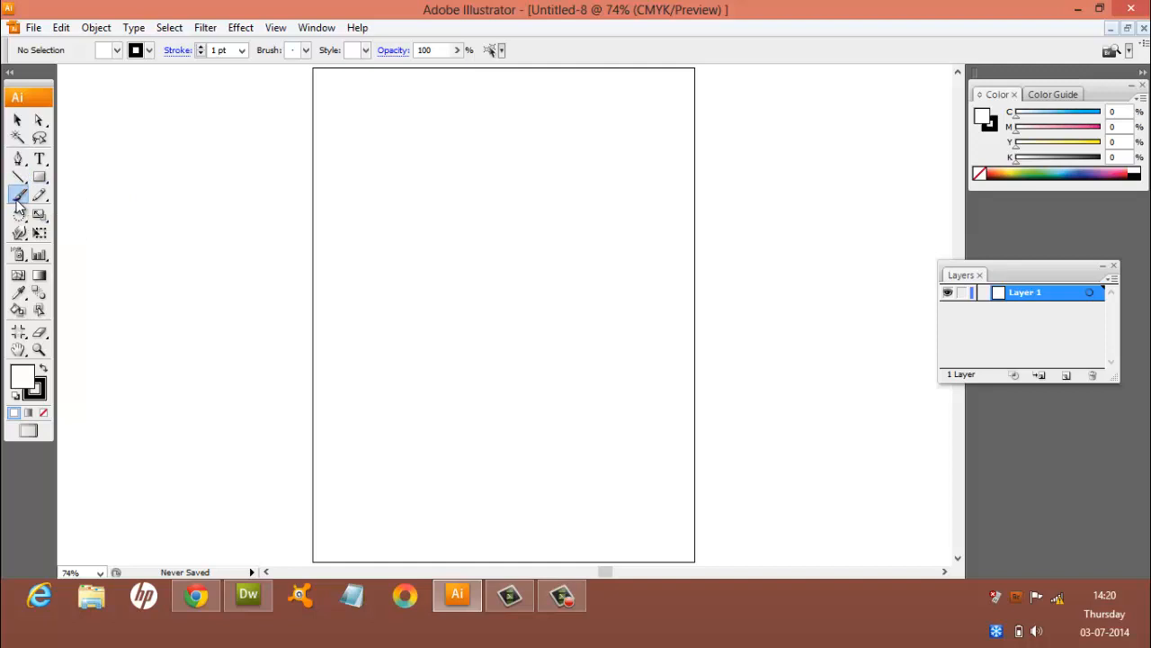
pyautogui.click(40, 200)
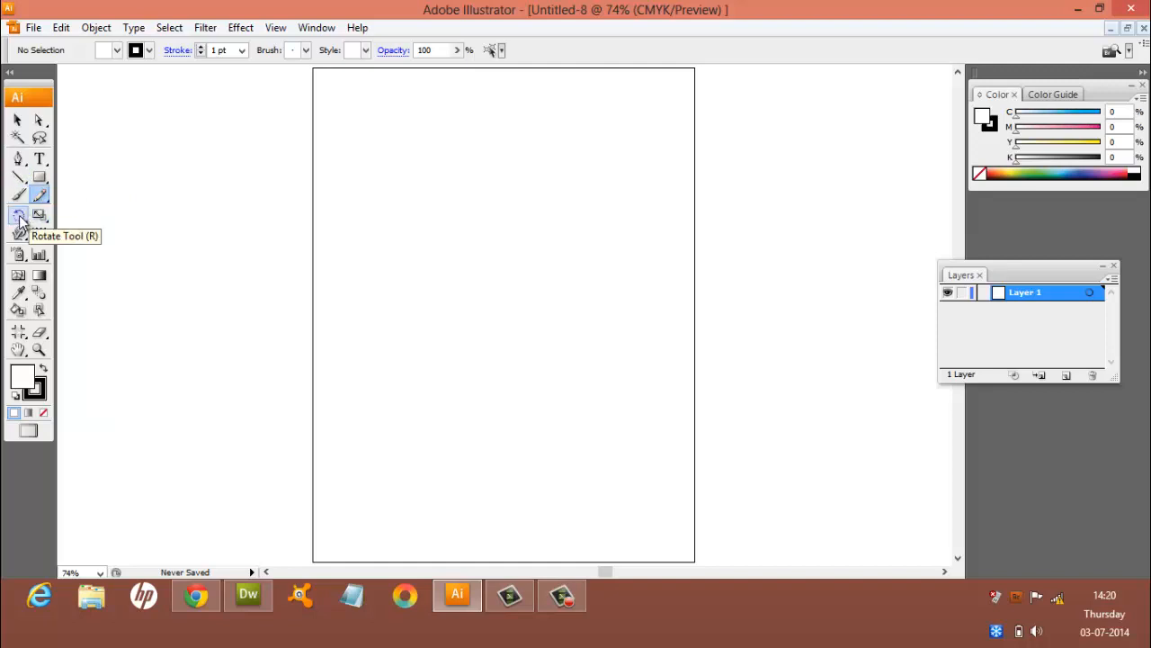
pyautogui.click(20, 219)
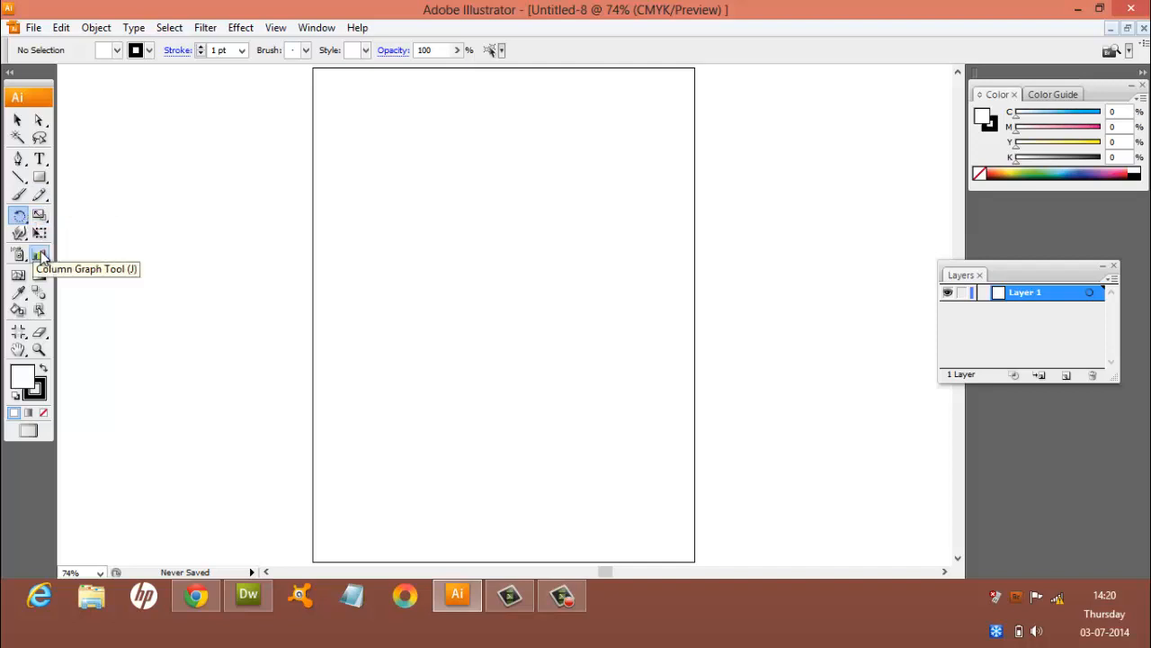
# Step: Activate the Type, Selection, Lasso and Pen tools in turn
pyautogui.click(40, 161)
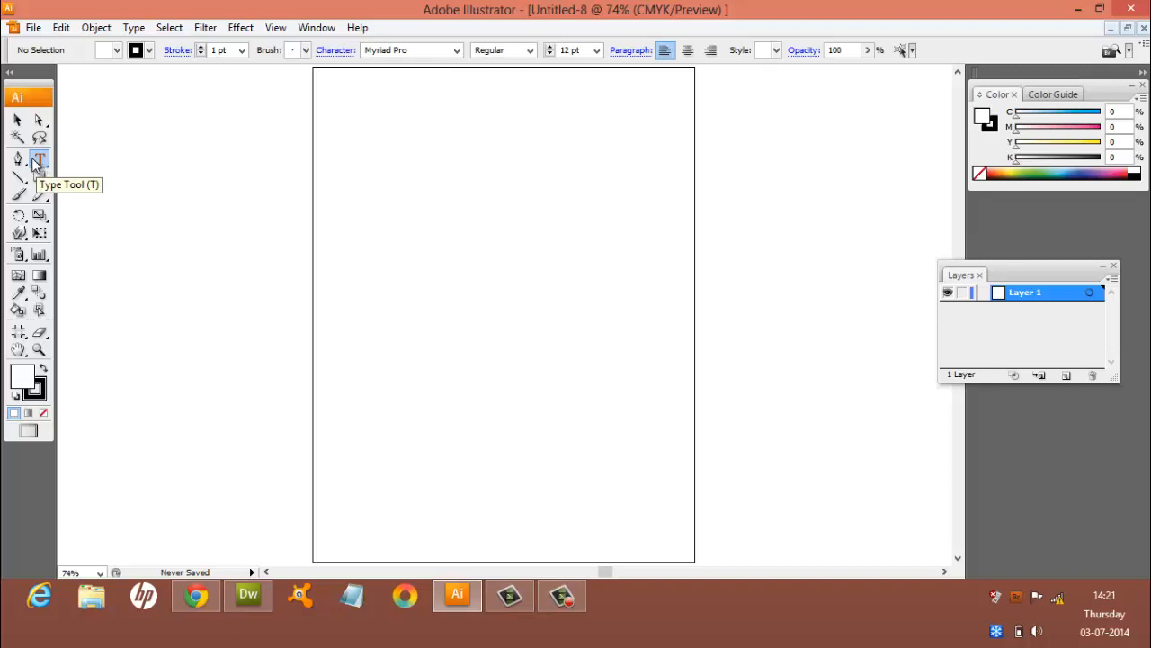
pyautogui.click(18, 123)
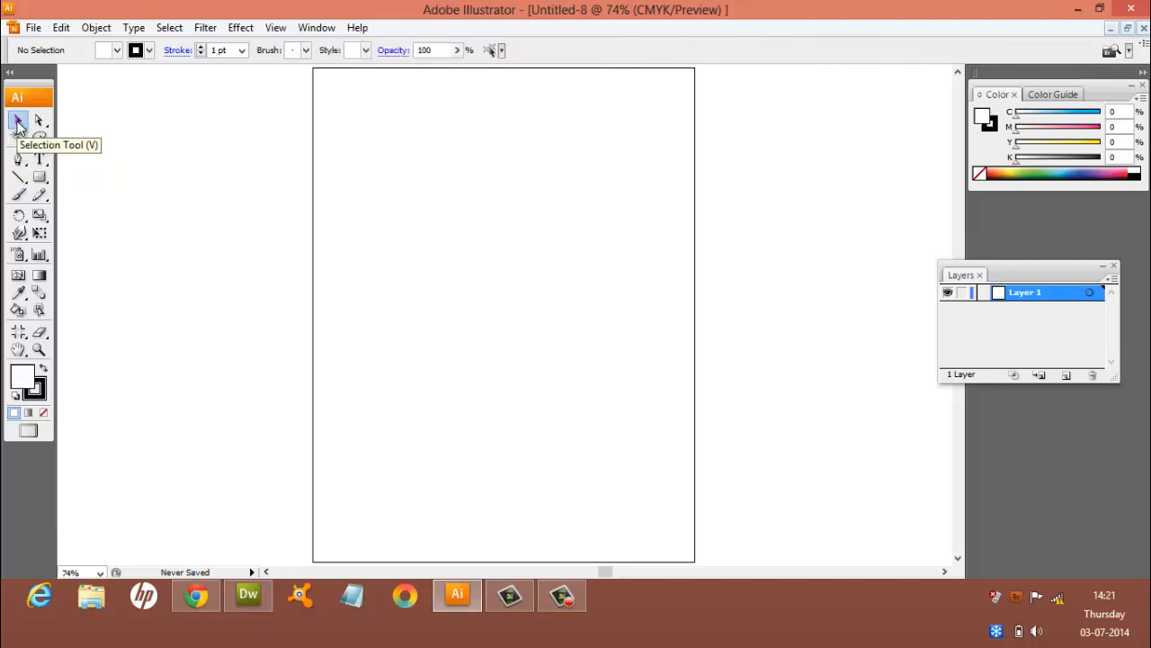
pyautogui.click(42, 139)
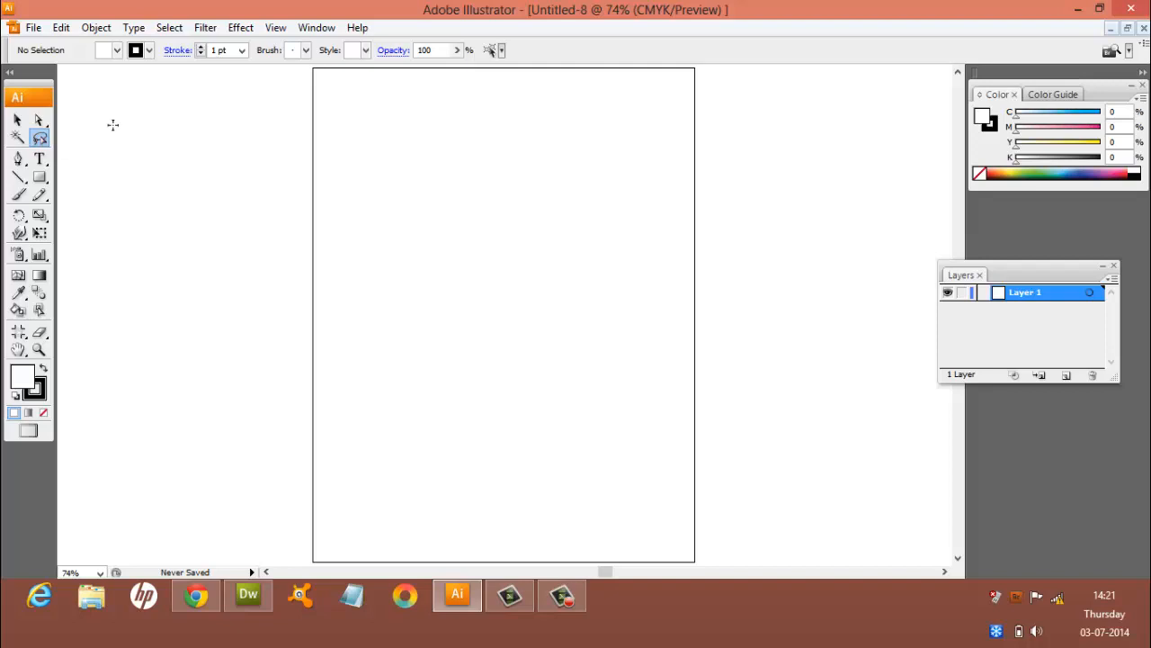
pyautogui.click(21, 161)
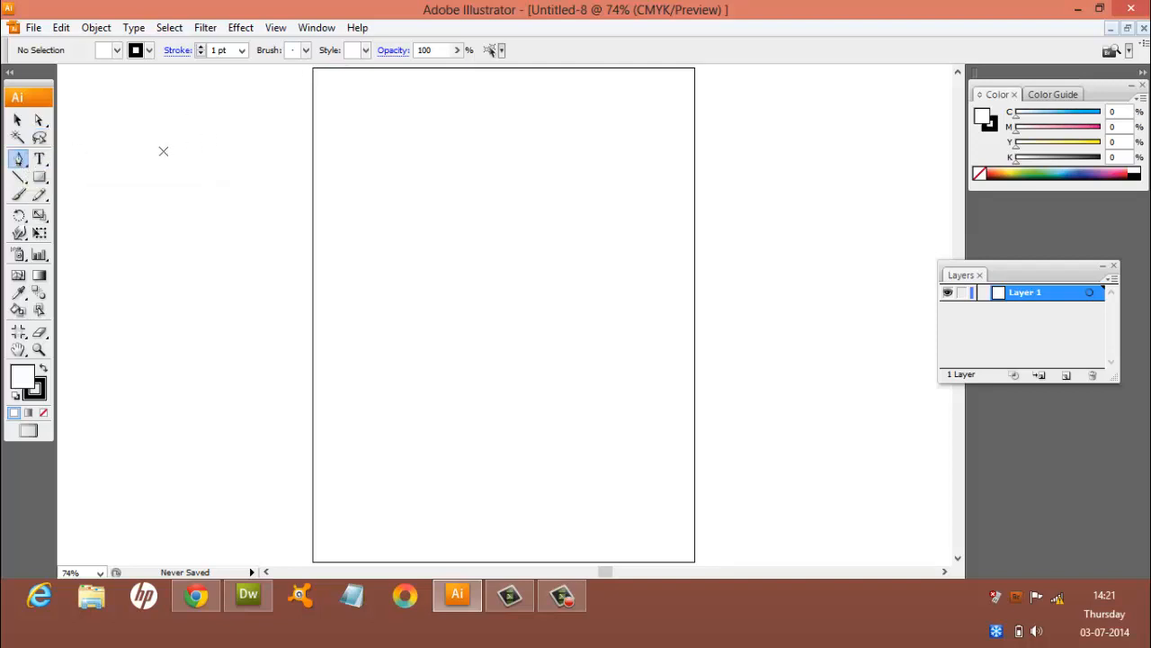
# Step: Switch from the Rectangle tool to the Star tool in its group, and activate the Type, Mesh and Gradient tools in turn
pyautogui.click(40, 179)
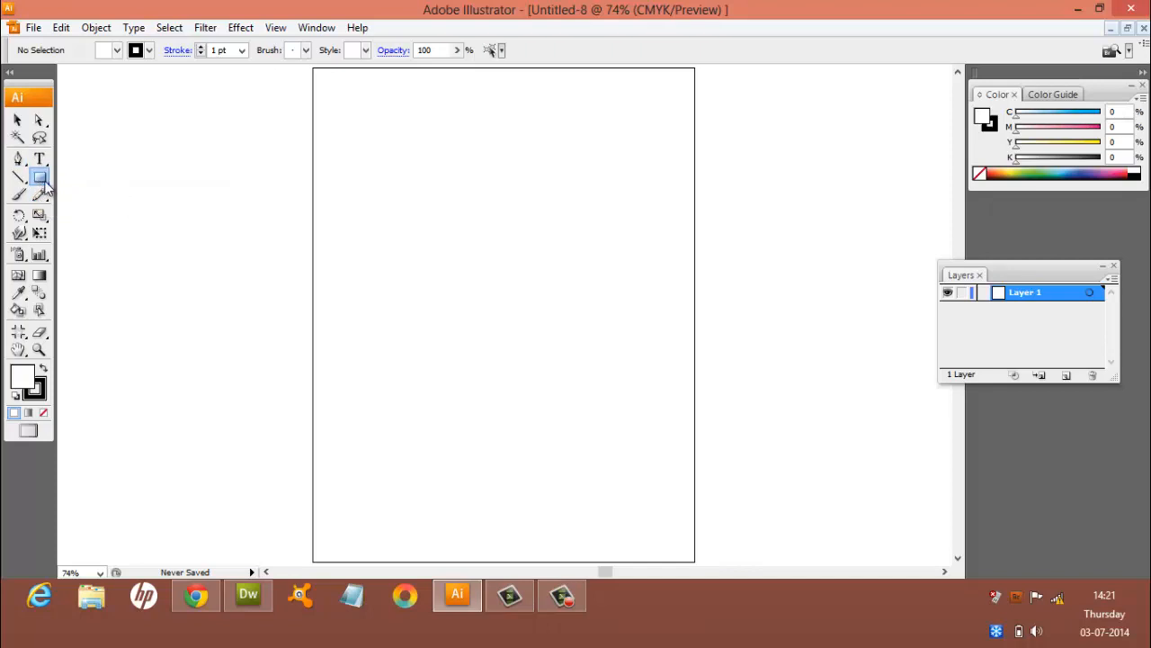
pyautogui.moveTo(39, 180); pyautogui.dragTo(76, 250)
pyautogui.click(41, 159)
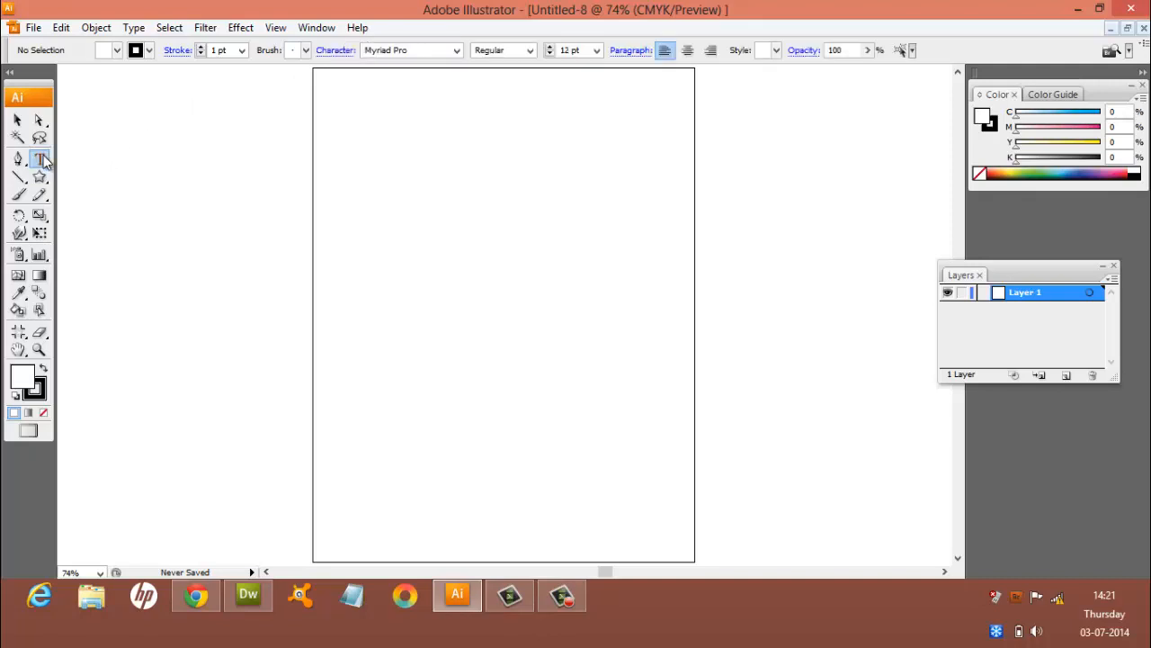
pyautogui.click(18, 277)
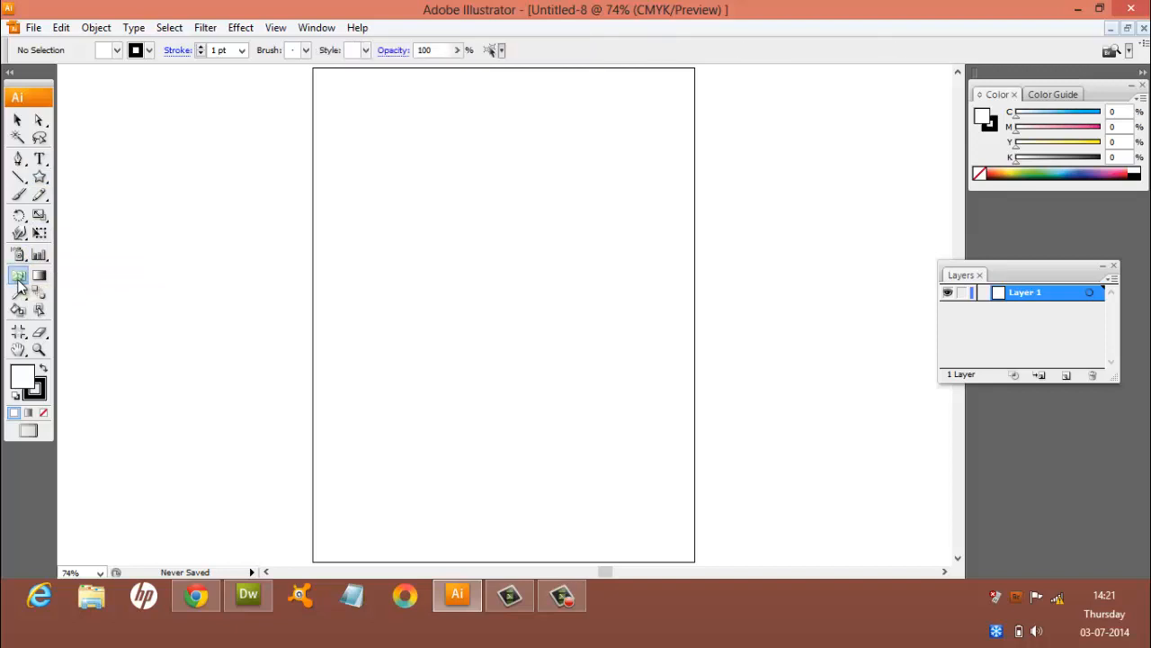
pyautogui.click(39, 280)
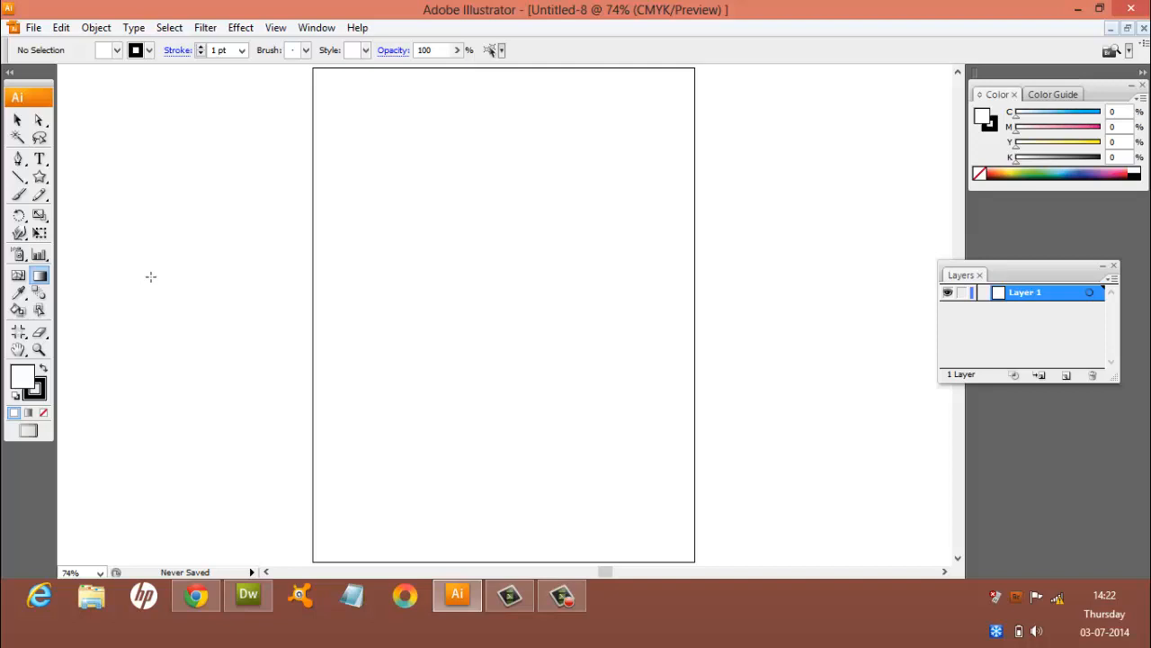
# Step: Switch through the Selection, Direct Selection, Magic Wand, Scissors, Lasso, Type, Pen and Ellipse tools in turn
pyautogui.press('v')
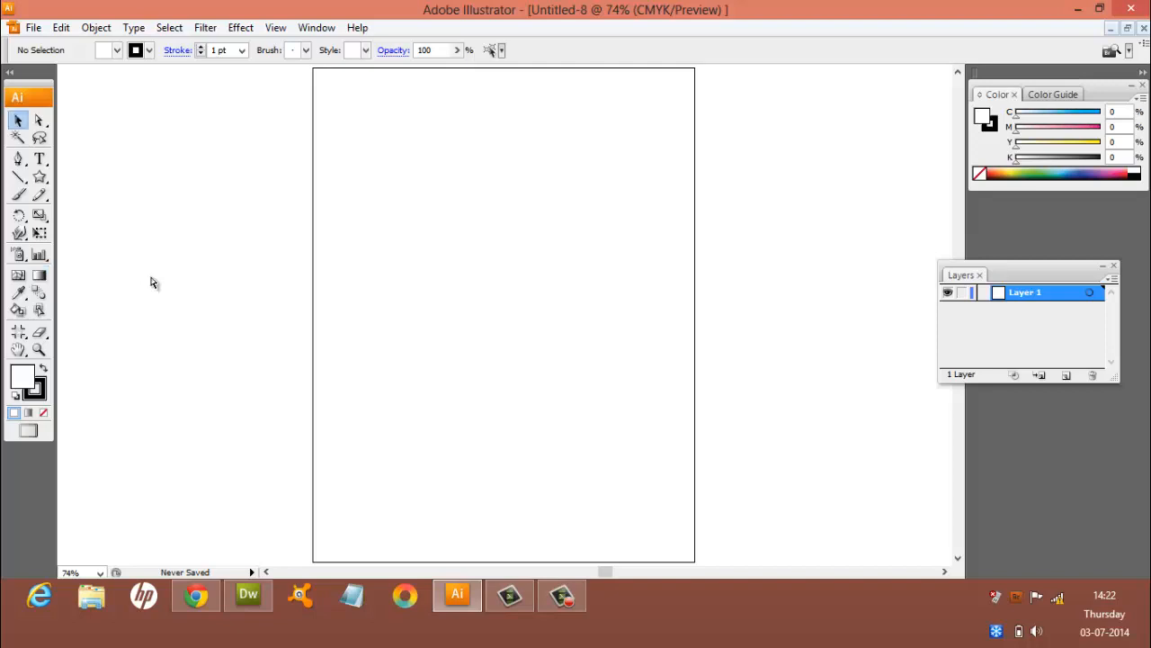
pyautogui.press('a')
pyautogui.press('y')
pyautogui.press('c')
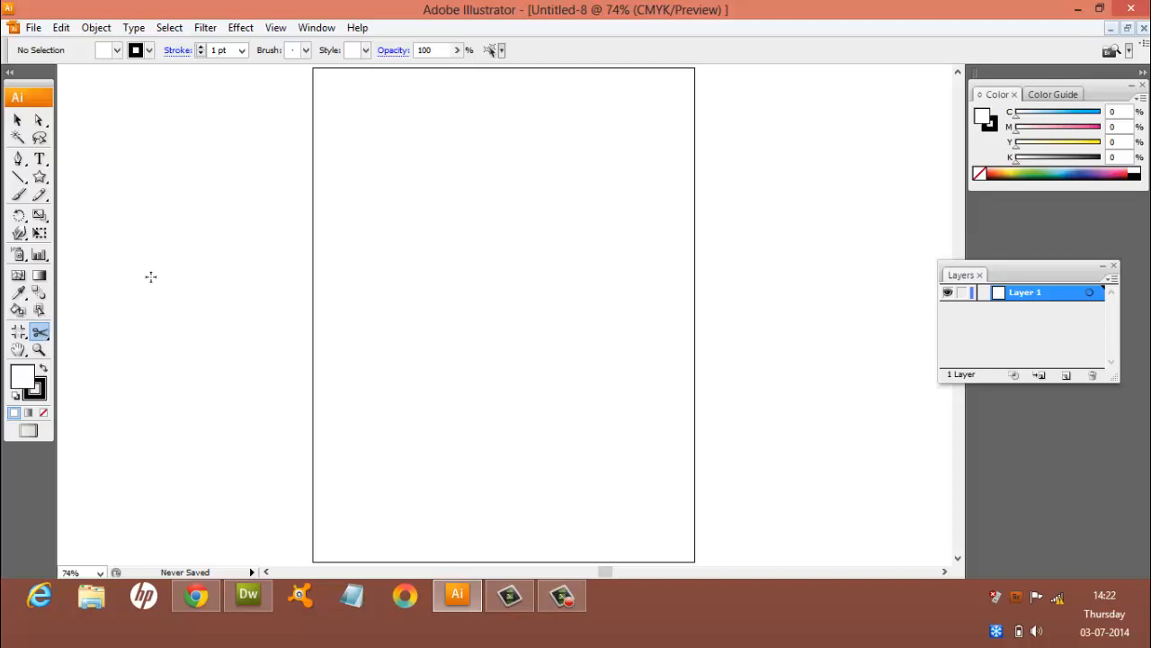
pyautogui.press('q')
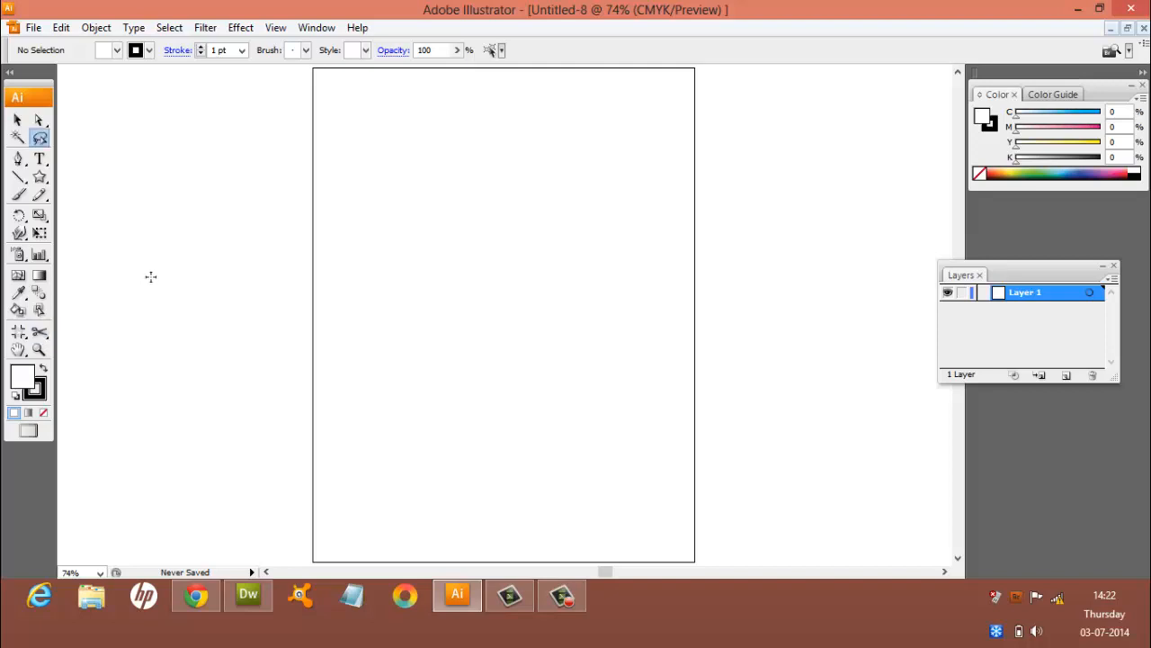
pyautogui.press('t')
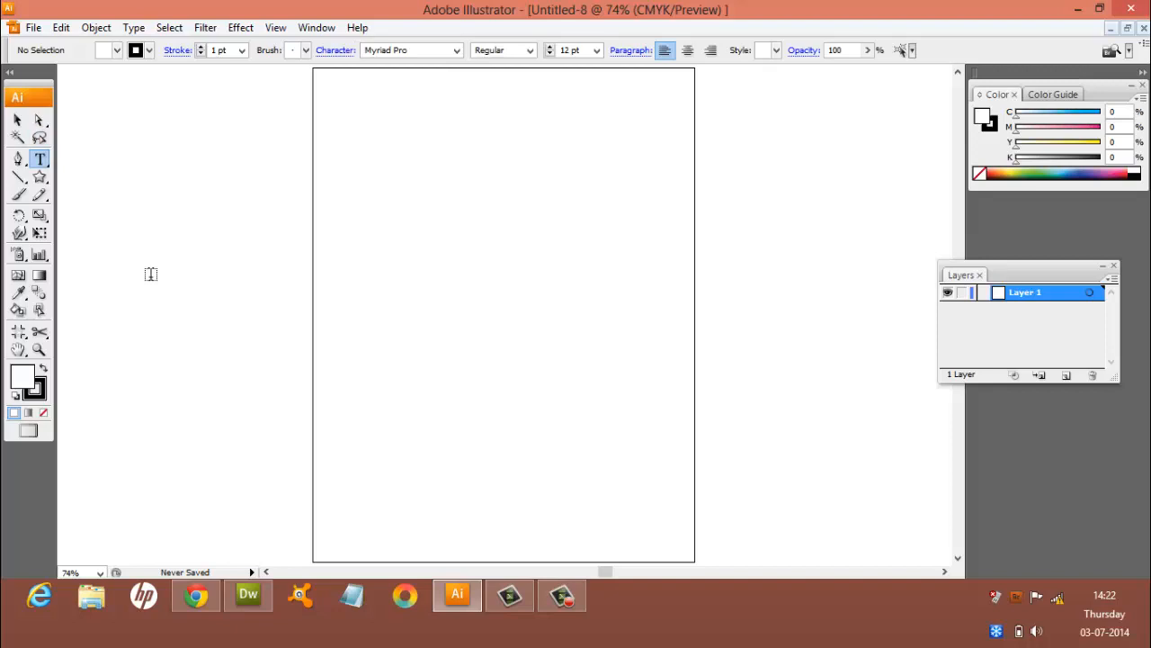
pyautogui.press('p')
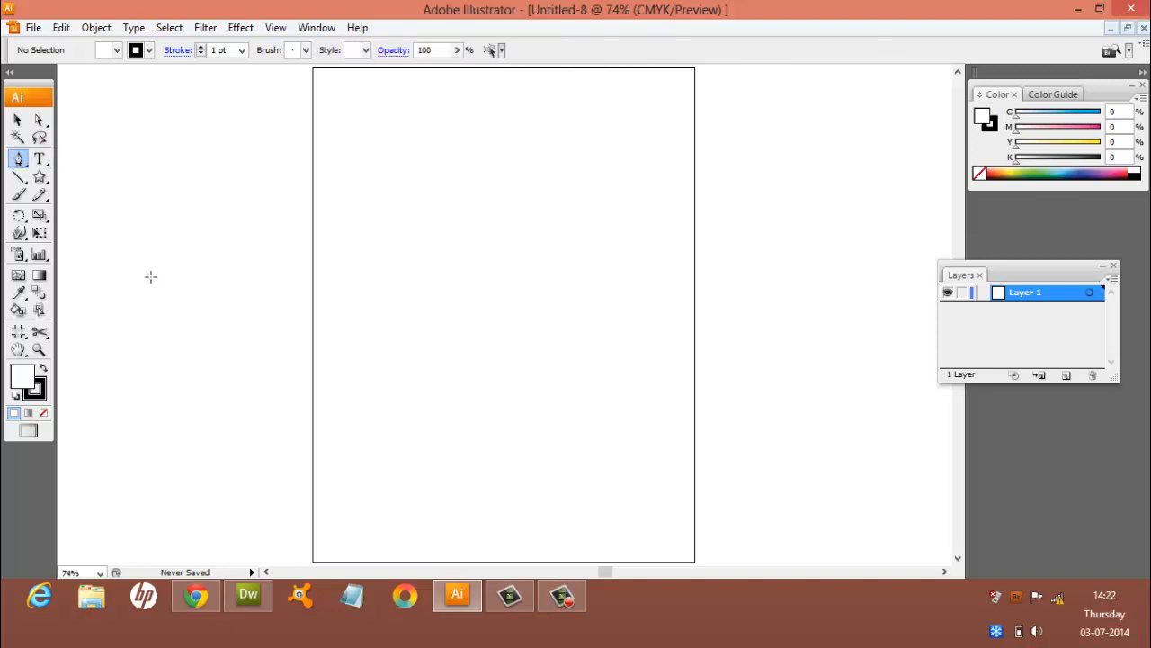
pyautogui.press('l')
pyautogui.rightClick(152, 285)
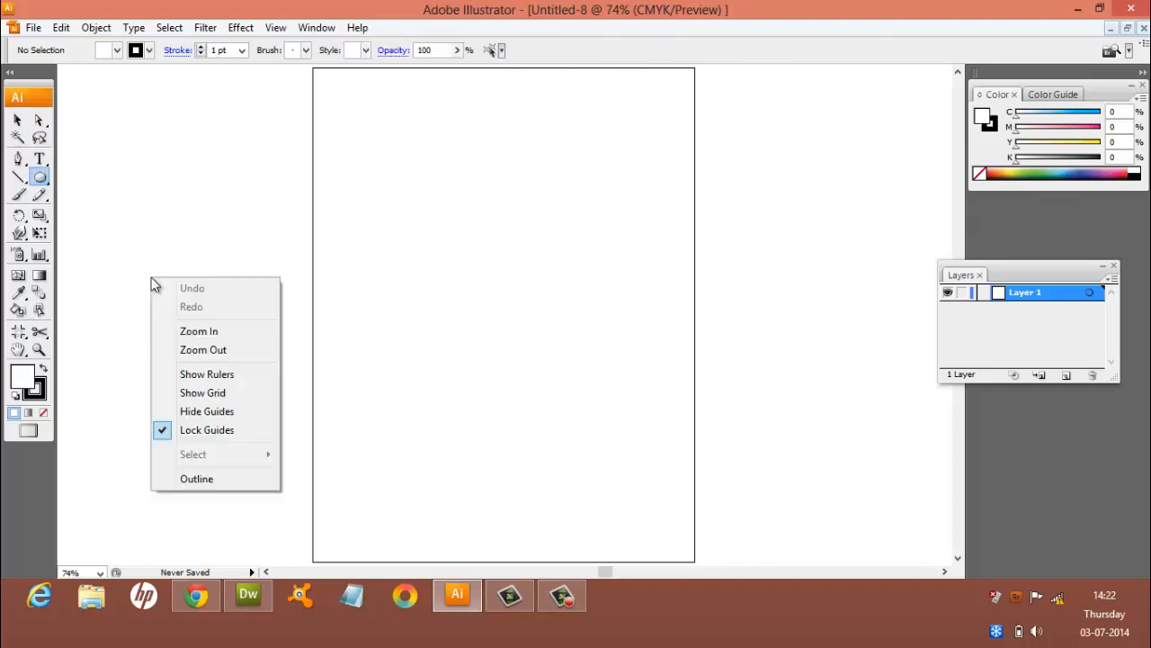
pyautogui.click(121, 216)
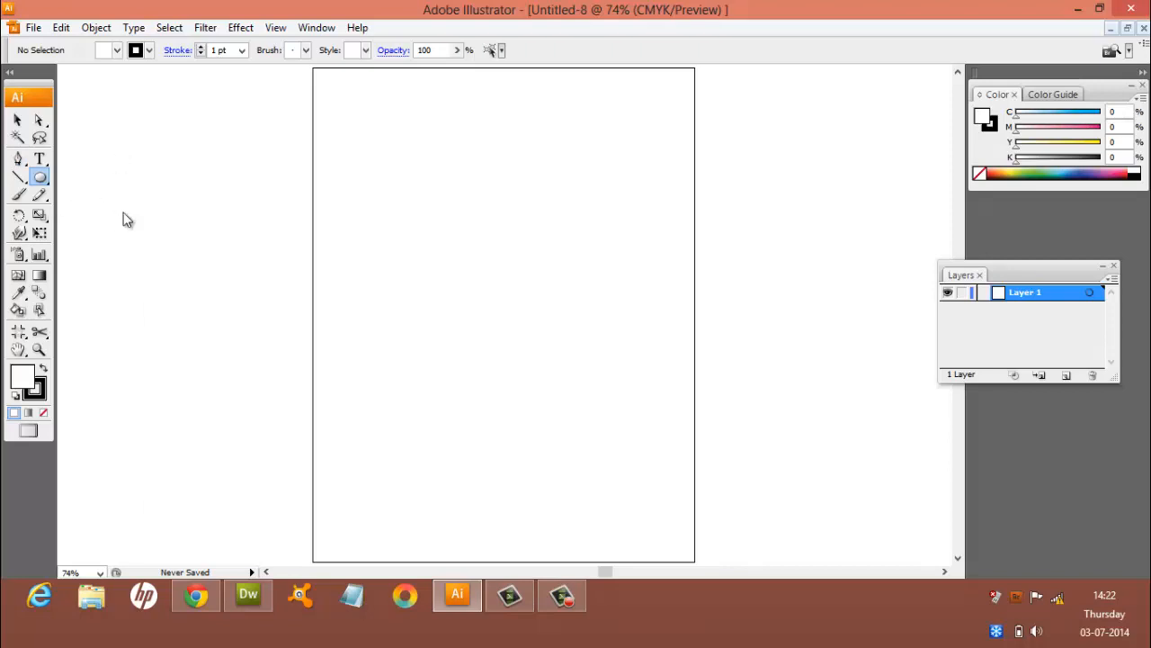
pyautogui.click(121, 218)
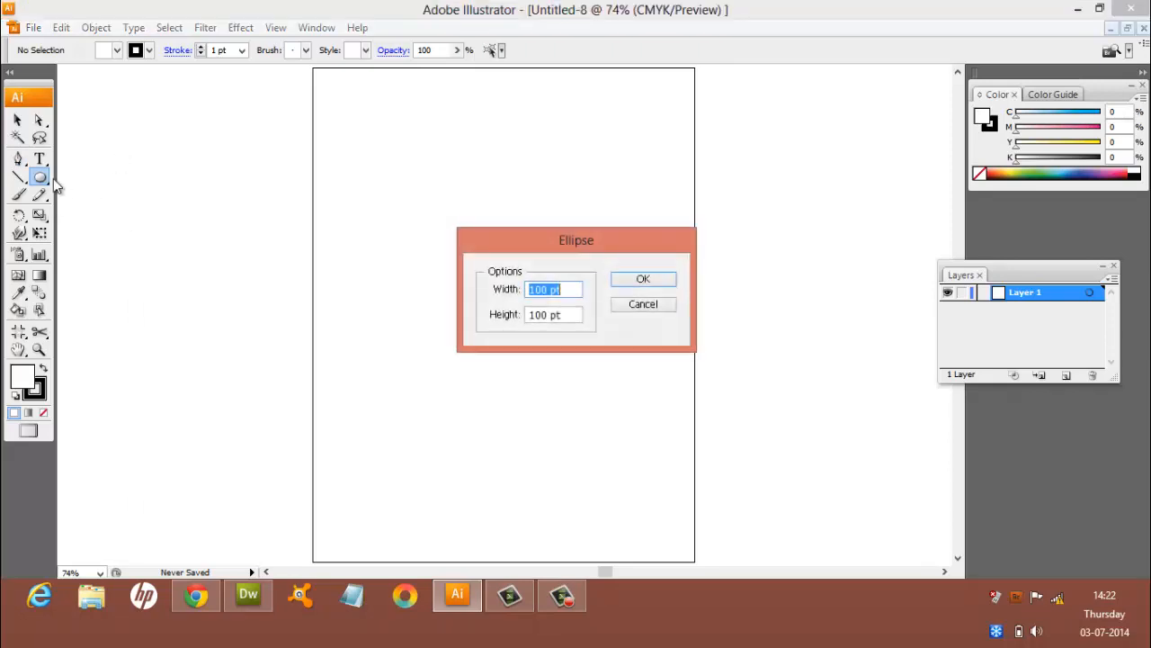
pyautogui.click(656, 307)
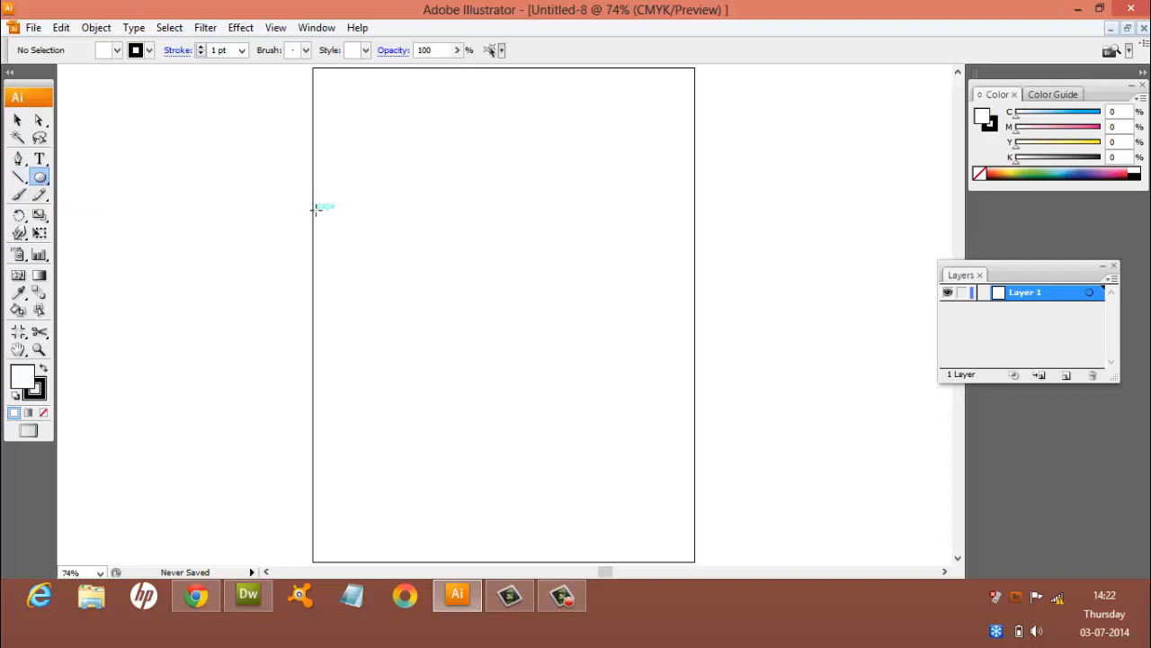
# Step: Switch through the Line Segment, Selection and Direct Selection tools in turn
pyautogui.press('\\')
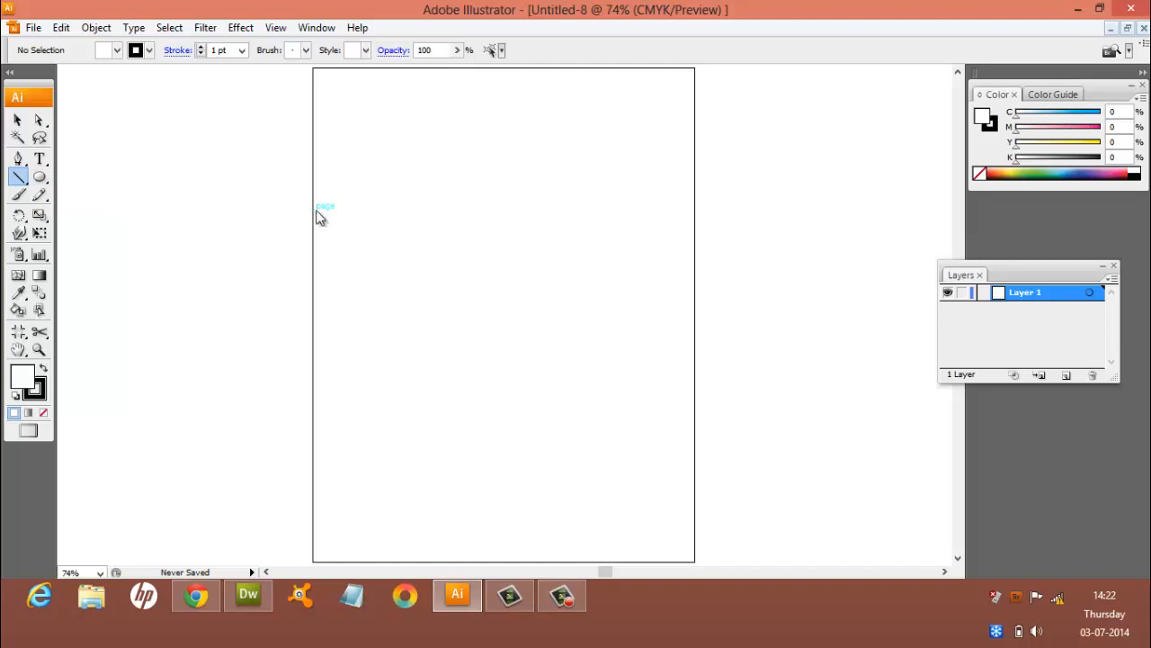
pyautogui.press('super+c')
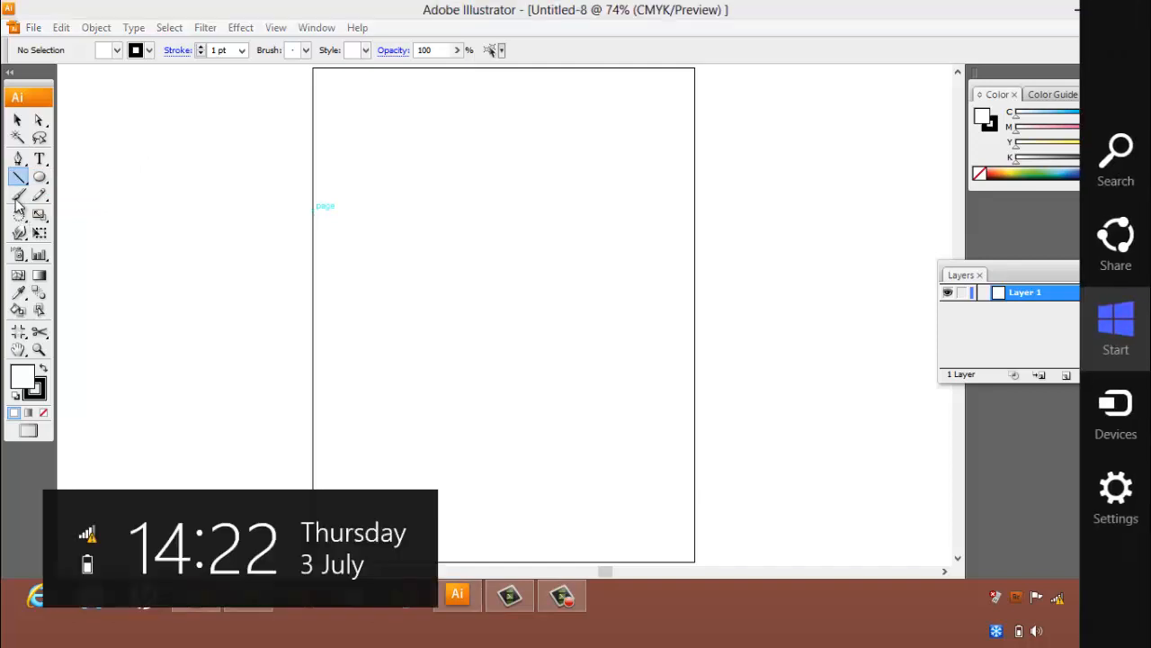
pyautogui.click(177, 202)
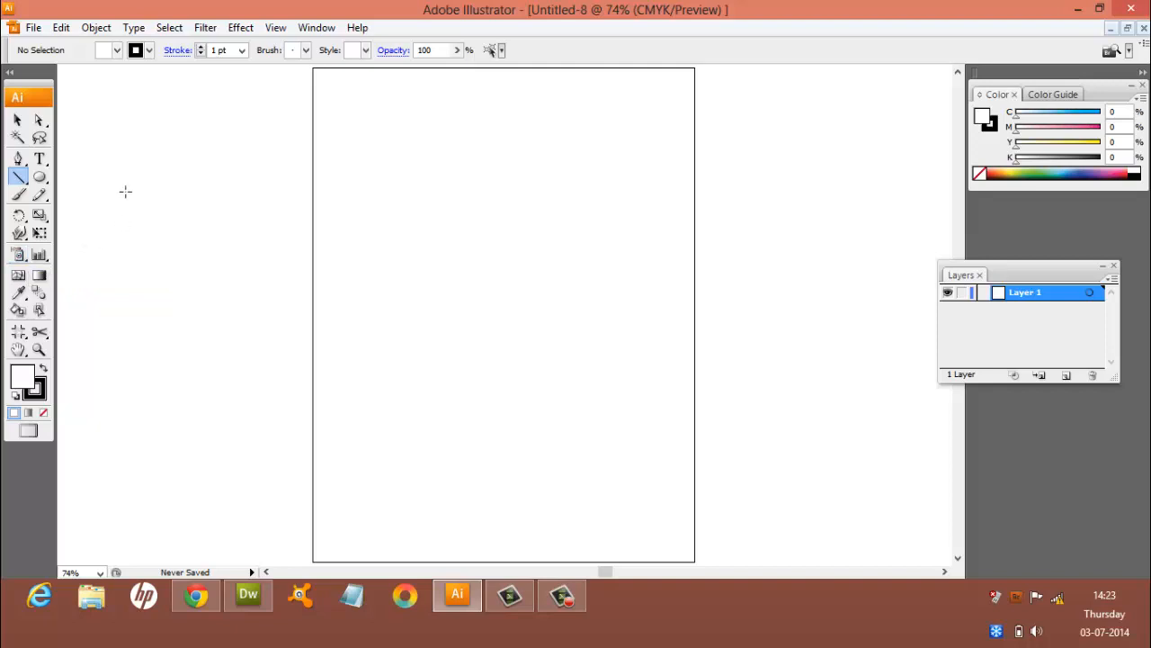
pyautogui.press('v')
pyautogui.press('a')
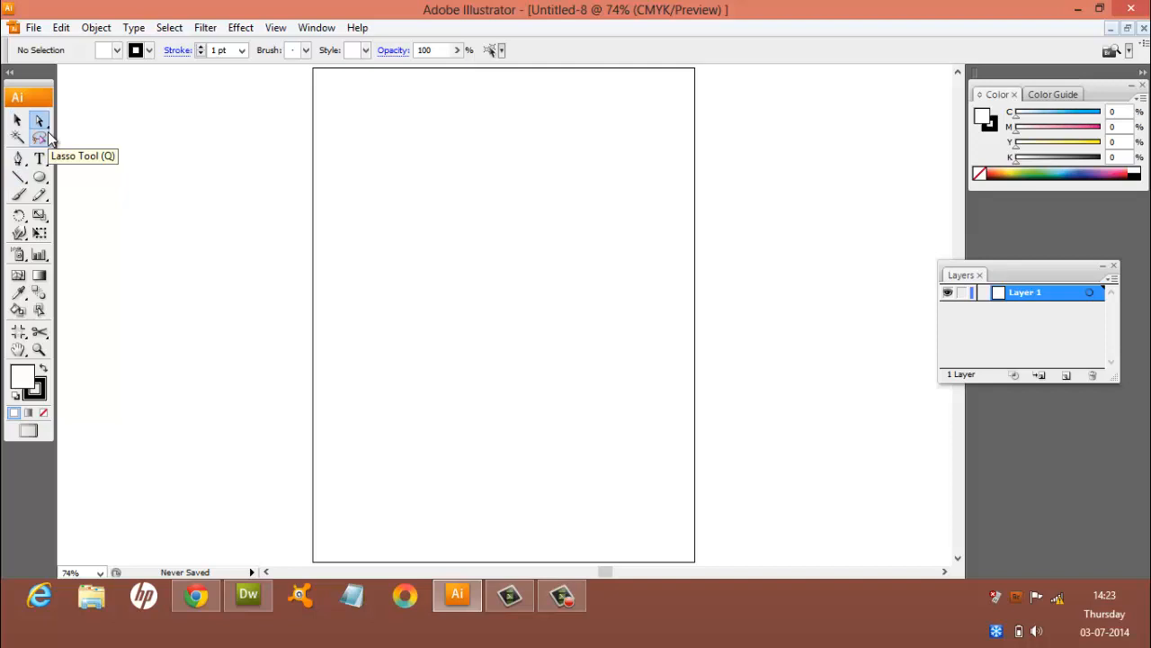
# Step: Activate the Blend, Selection, Direct Selection, Magic Wand and Lasso tools in turn
pyautogui.press('w')
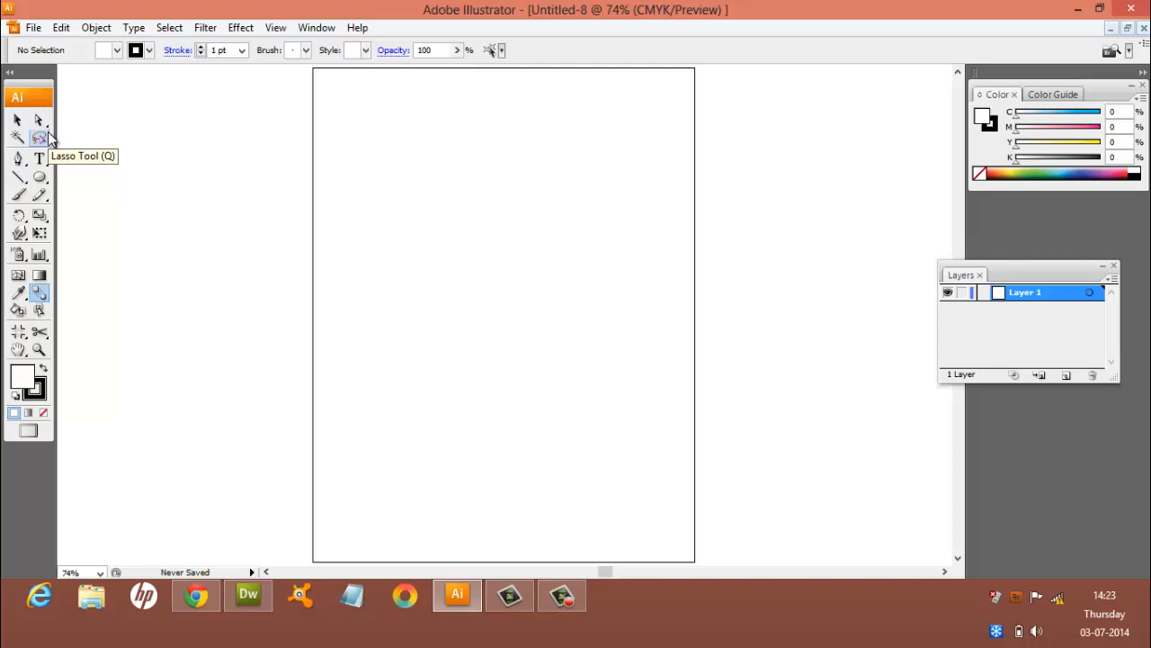
pyautogui.press('v')
pyautogui.press('a')
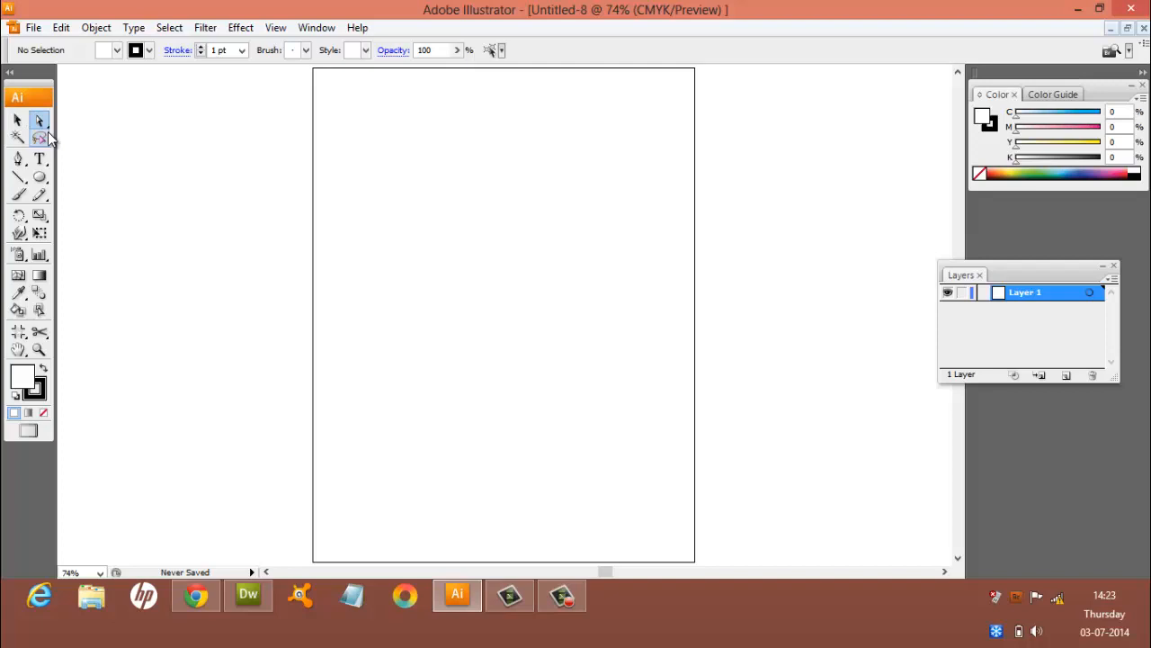
pyautogui.press('y')
pyautogui.press('q')
# Step: Switch through the Type, Line Segment, Ellipse, Paintbrush and Pencil tools in turn
pyautogui.press('t')
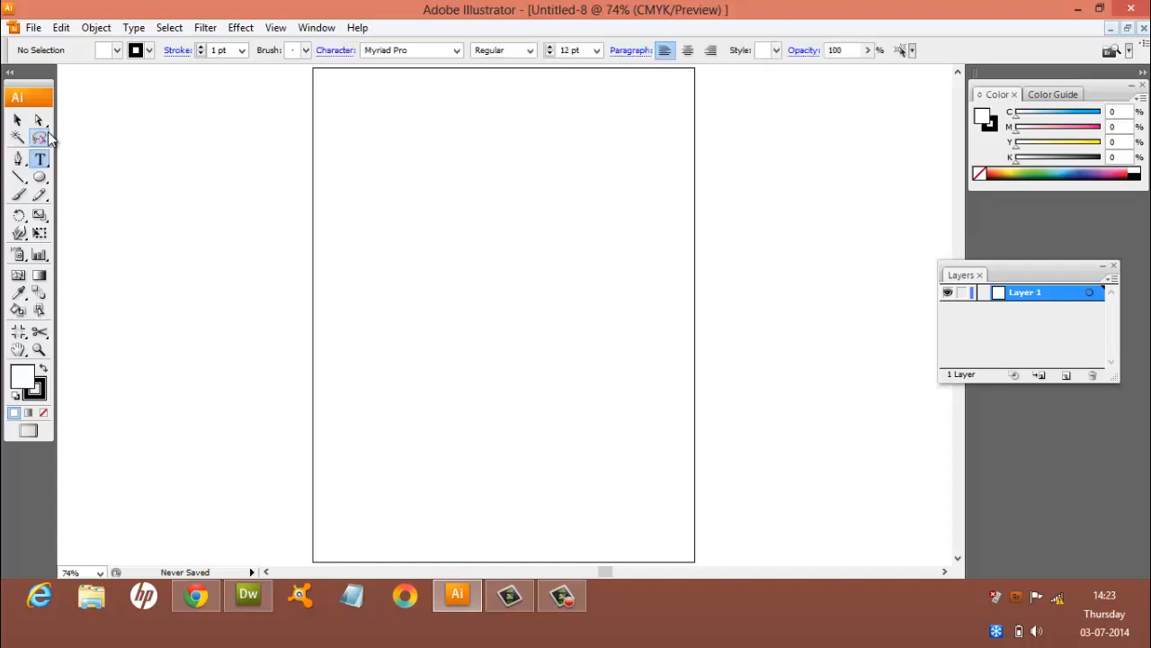
pyautogui.press('\\')
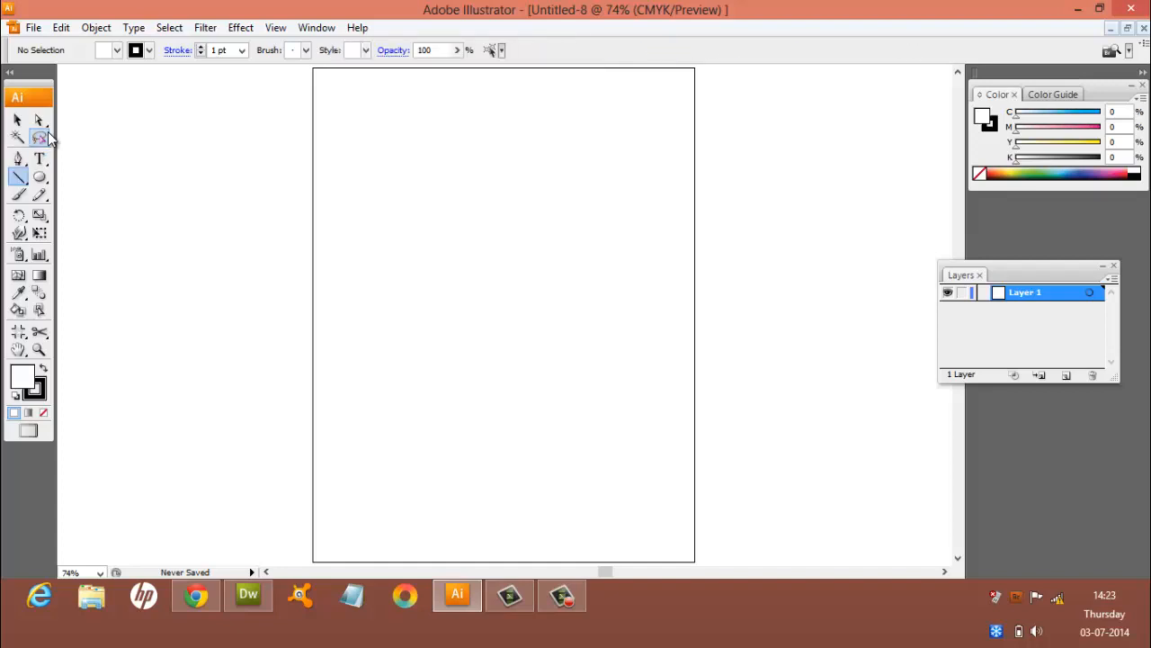
pyautogui.press('l')
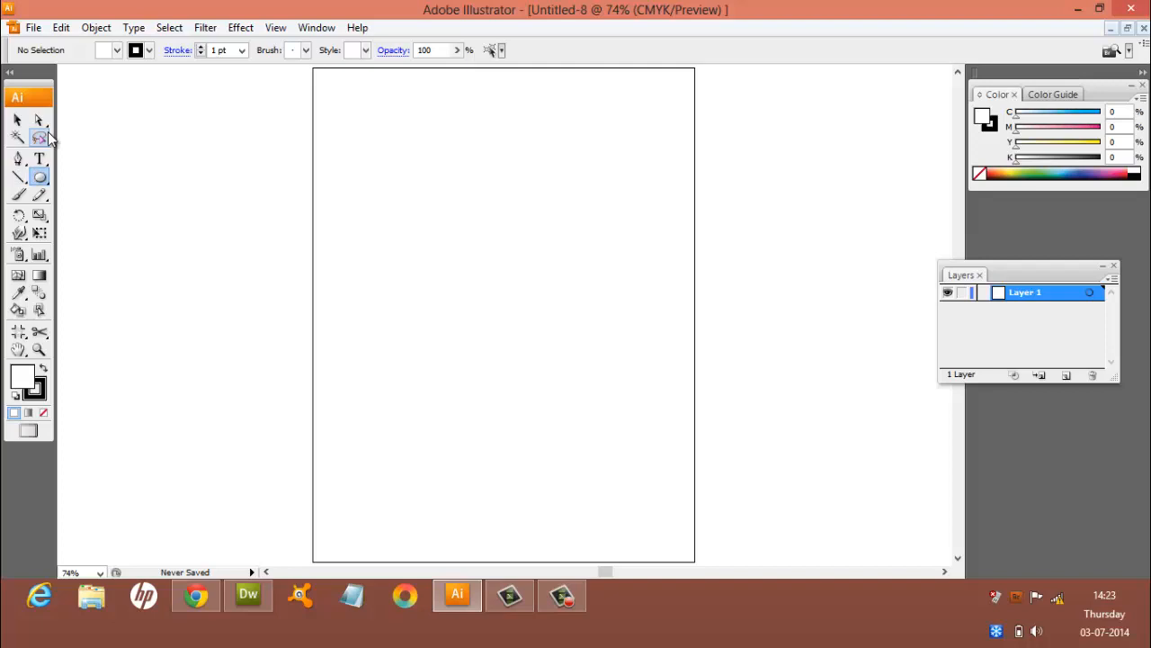
pyautogui.press('b')
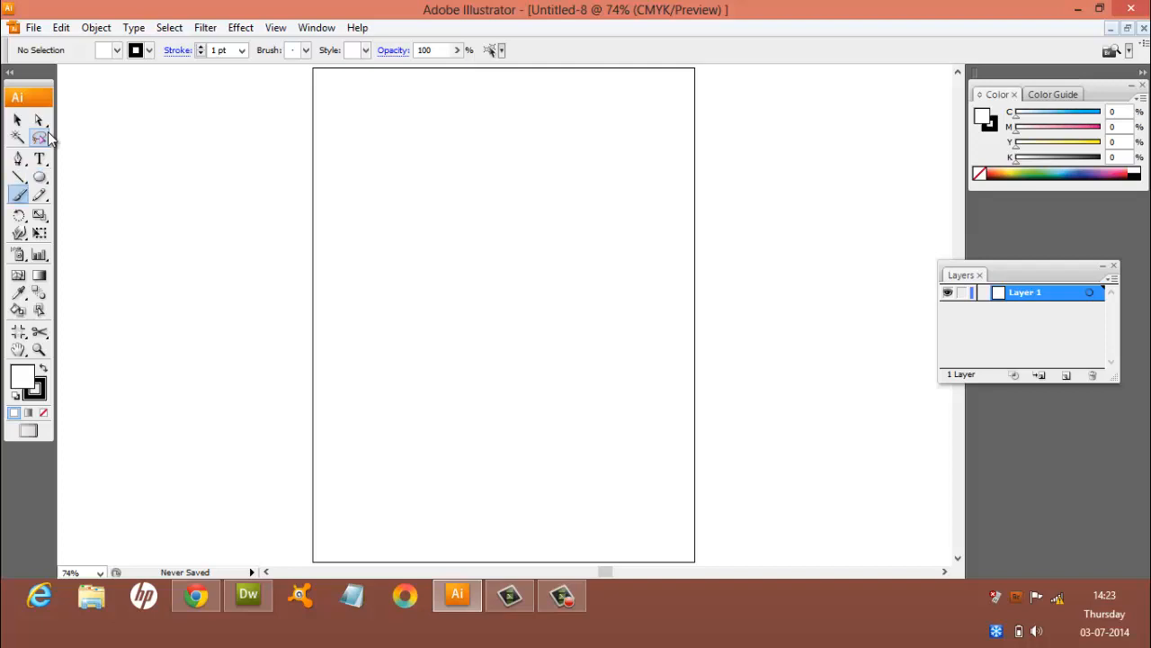
pyautogui.press('n')
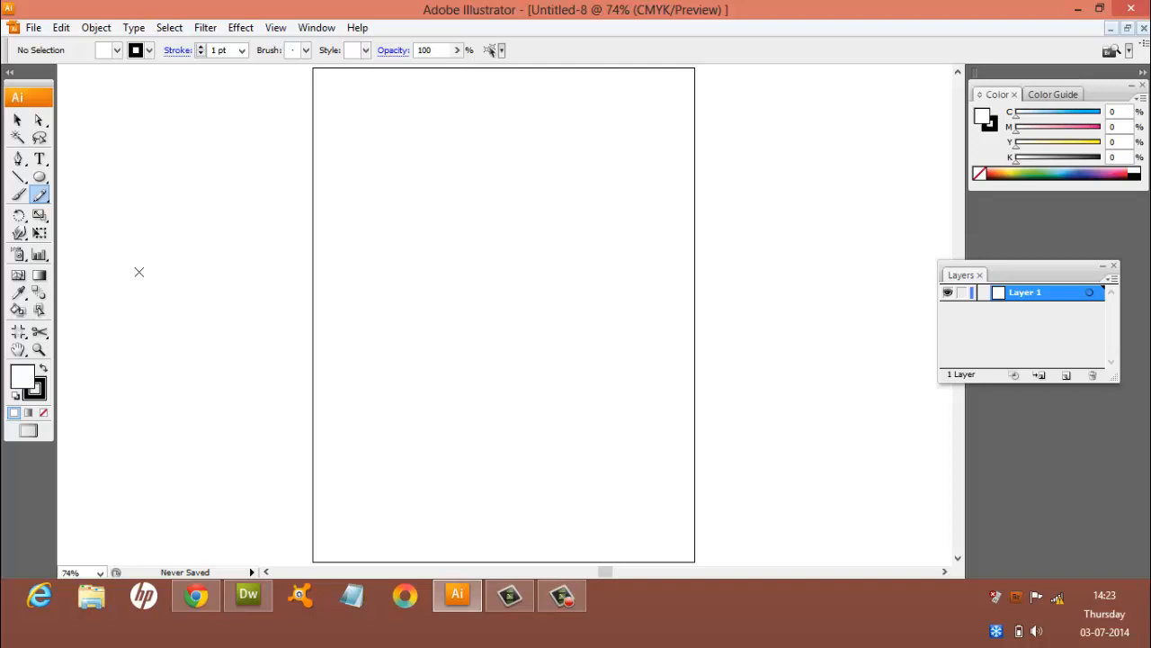
# Step: Draw a line sloping down to the right, about 438 pt wide and 278 pt high, and set its stroke weight to 8 pt
pyautogui.click(19, 178)
pyautogui.moveTo(340, 233); pyautogui.dragTo(614, 406)
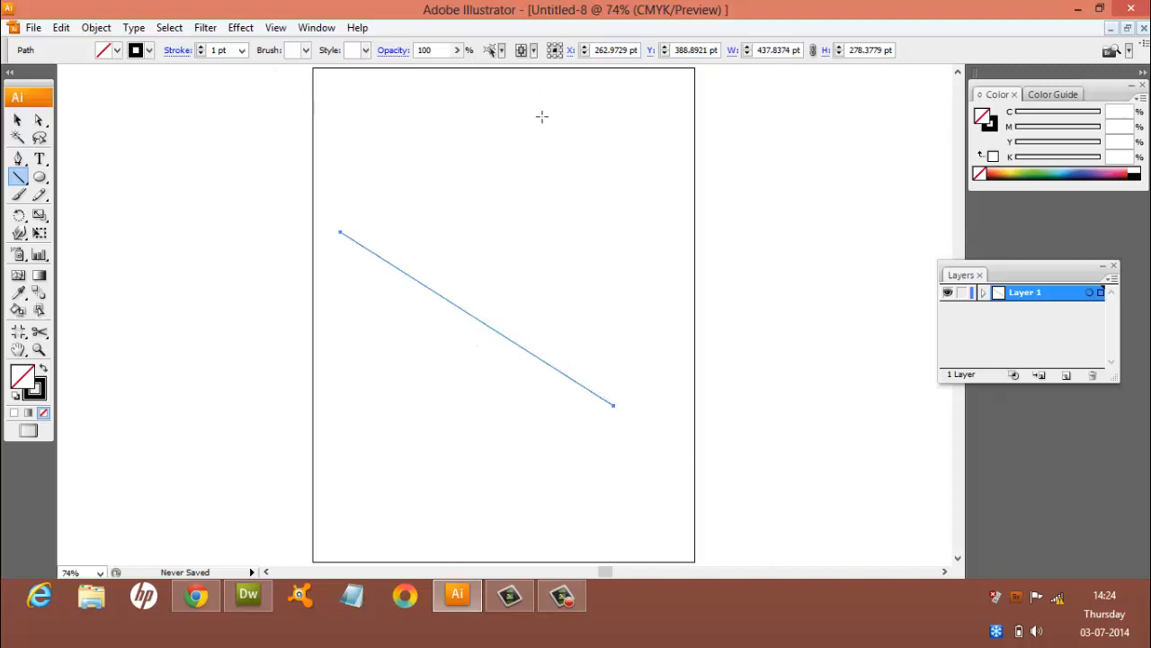
pyautogui.click(241, 50)
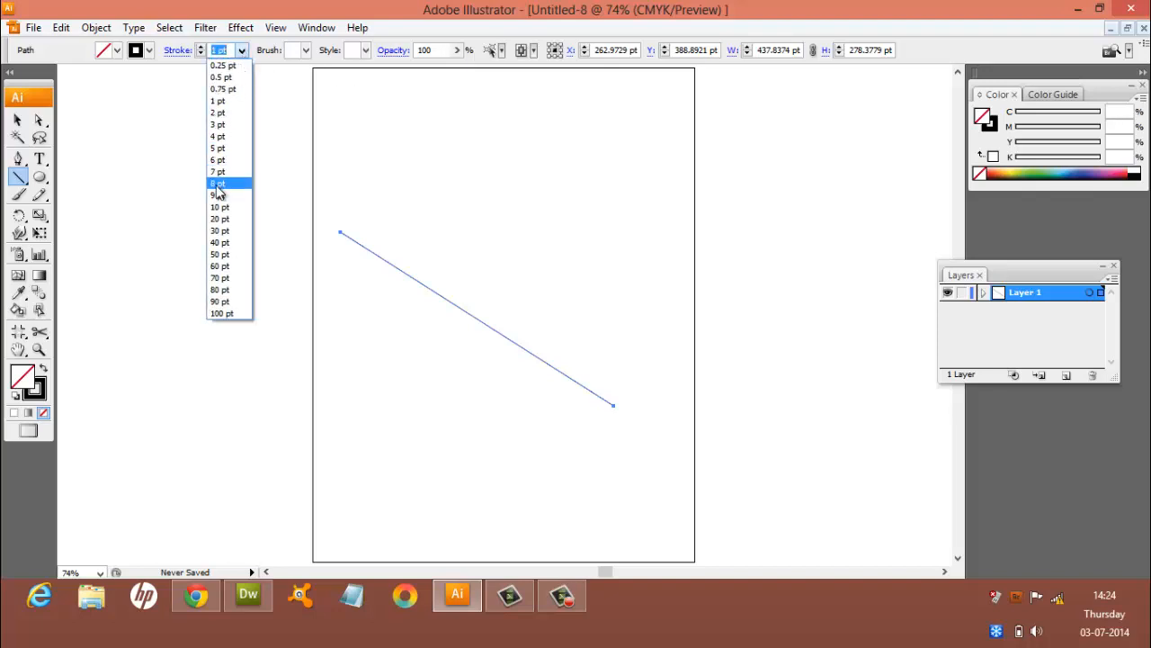
pyautogui.click(223, 184)
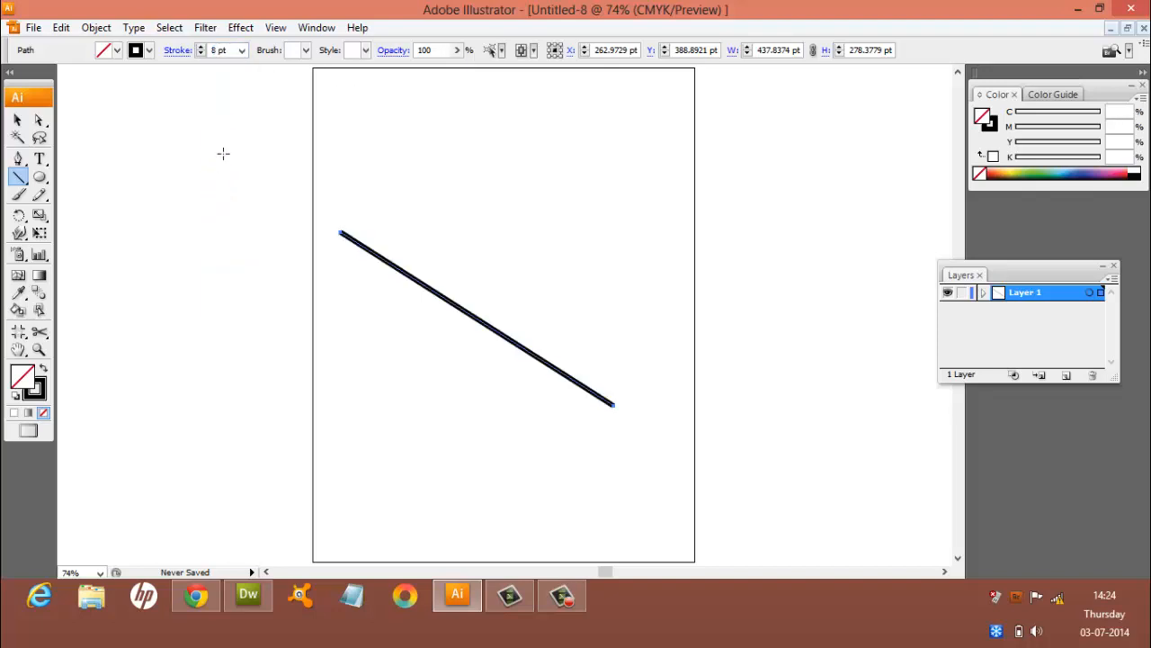
# Step: Try the Banner brush, the rough black brush stroke and the green ornamental border brush on the line in turn
pyautogui.click(306, 50)
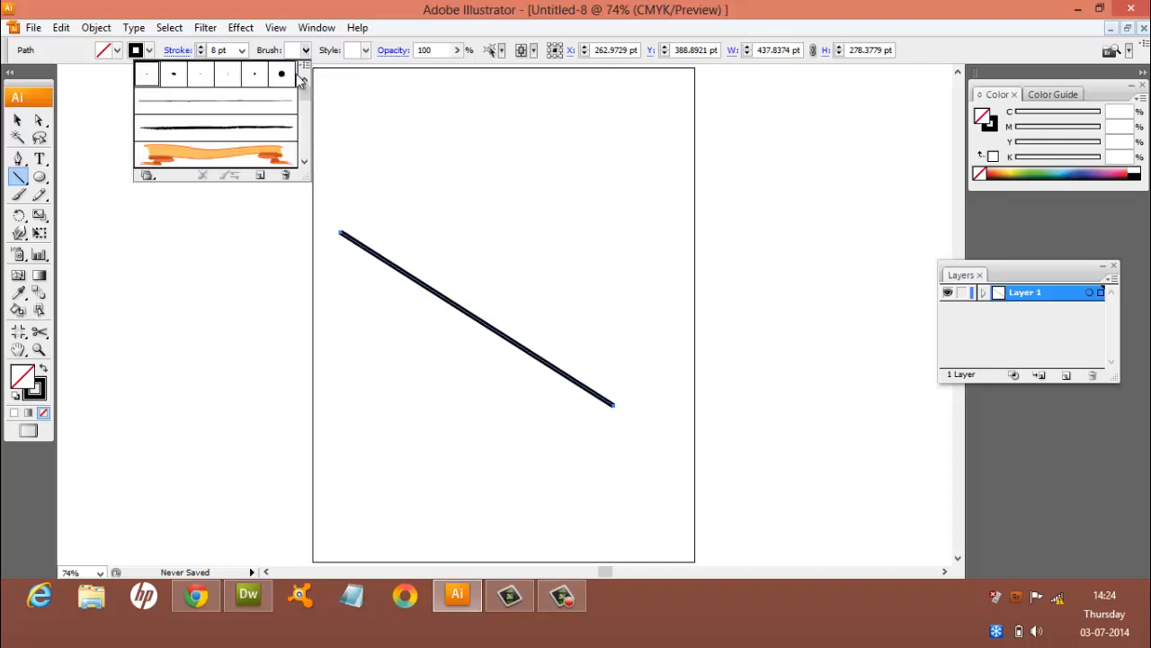
pyautogui.click(240, 162)
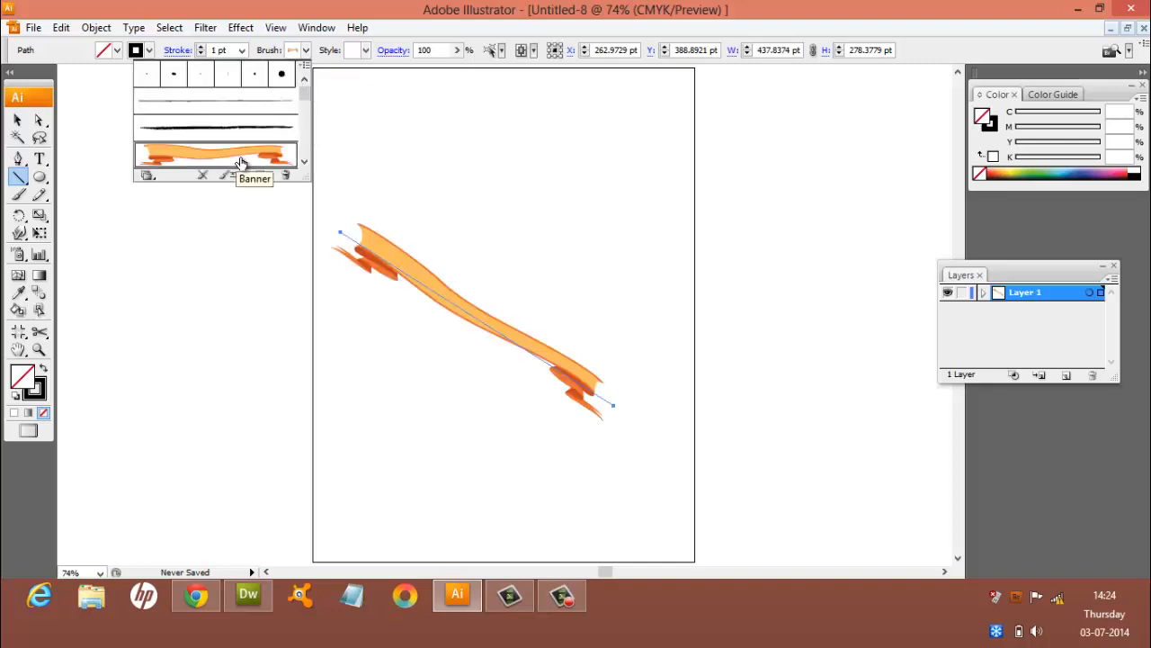
pyautogui.click(259, 128)
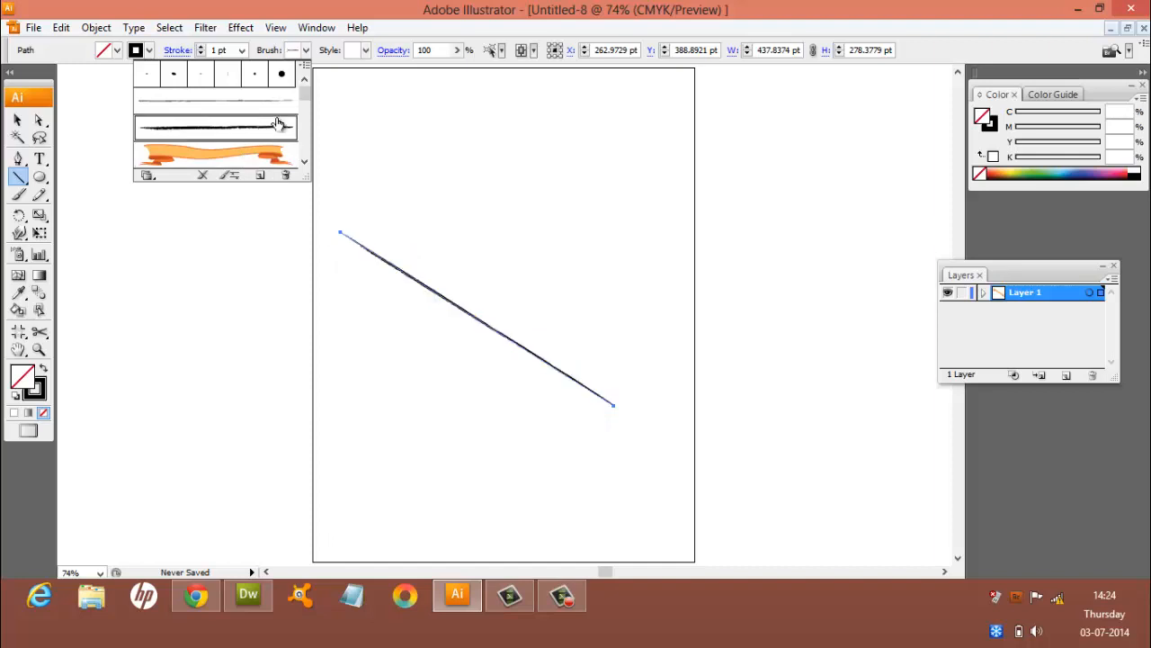
pyautogui.moveTo(306, 95); pyautogui.dragTo(305, 144)
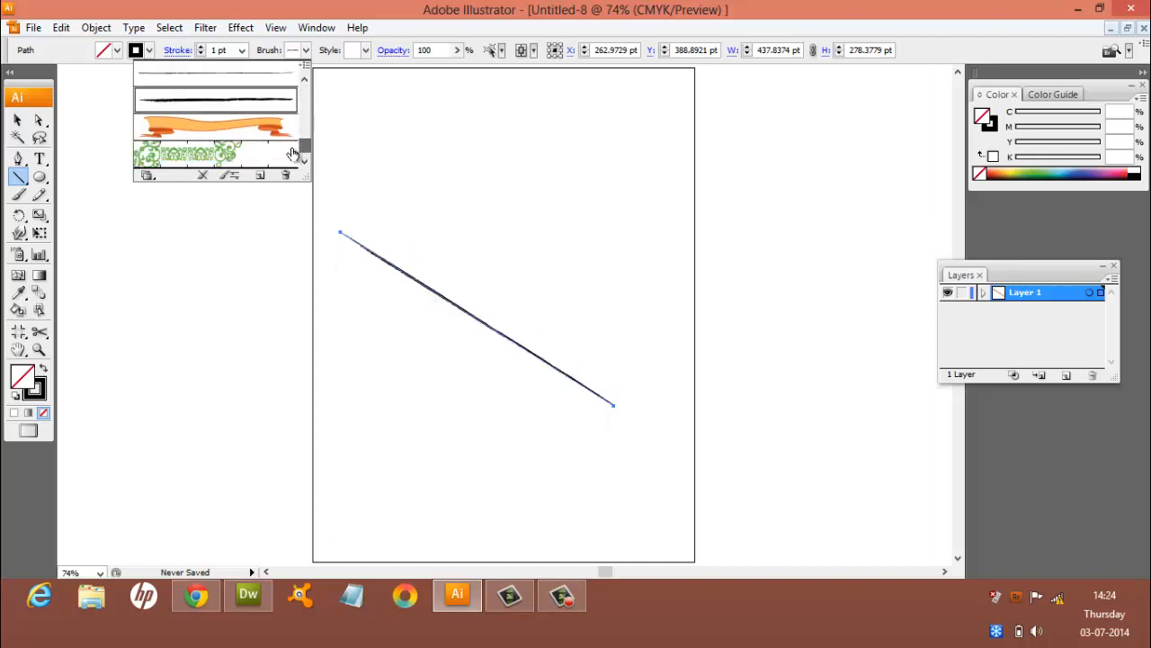
pyautogui.click(223, 158)
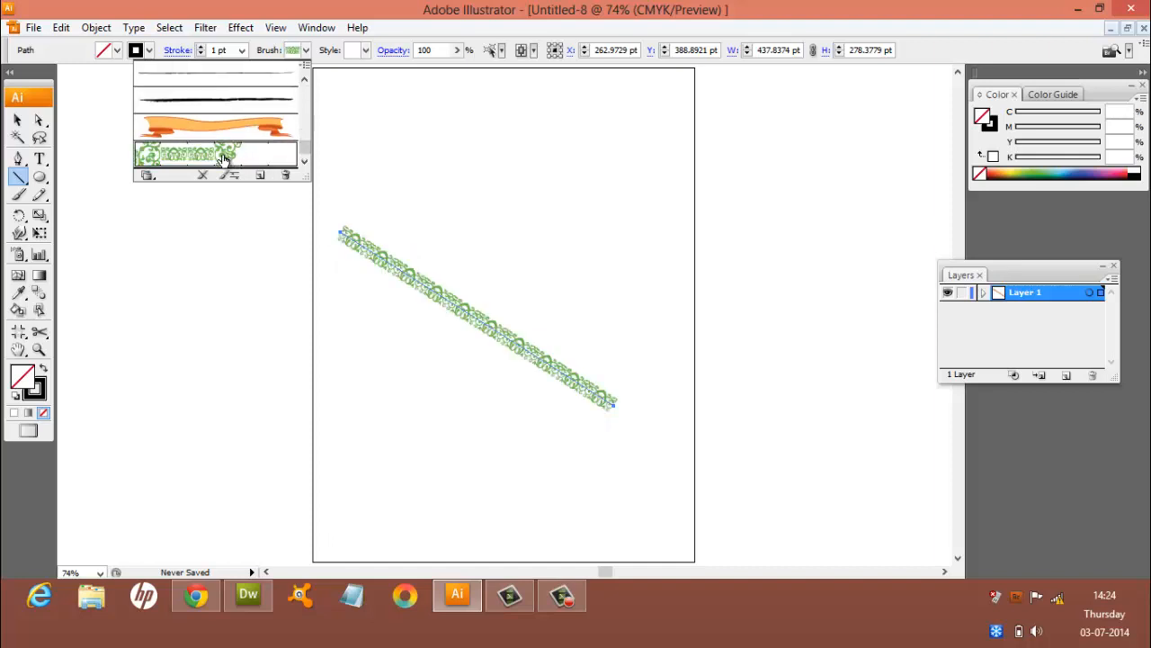
# Step: Open the Decorative_Scatter brush library and apply its yellow star brush to the line
pyautogui.click(147, 175)
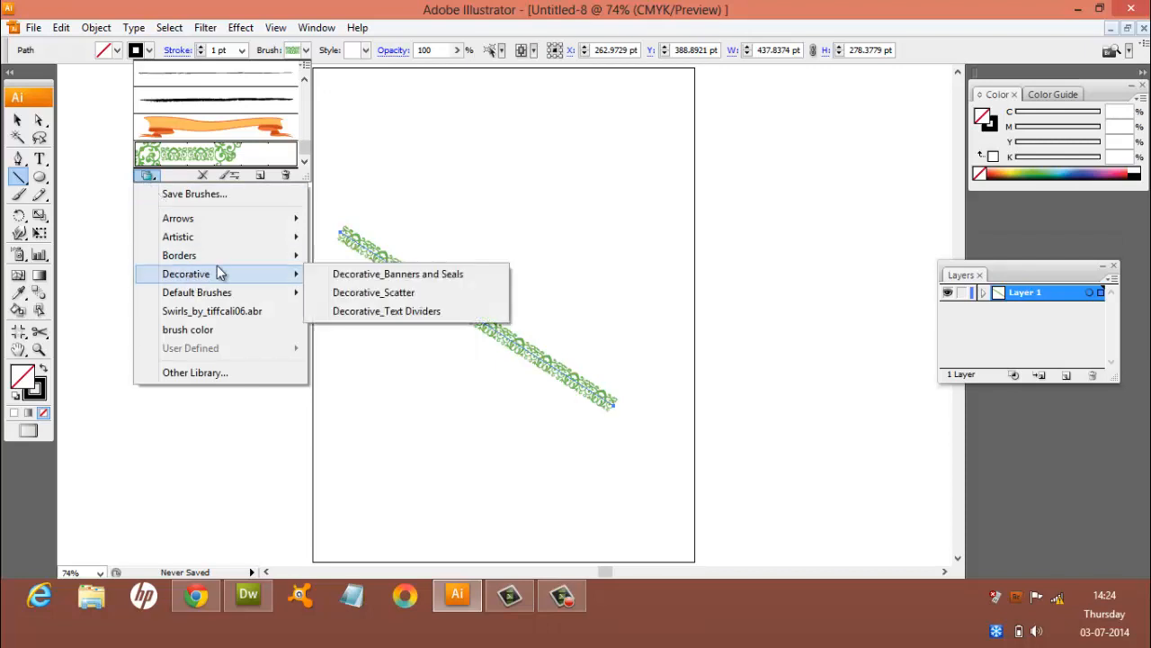
pyautogui.moveTo(244, 282)
pyautogui.click(339, 294)
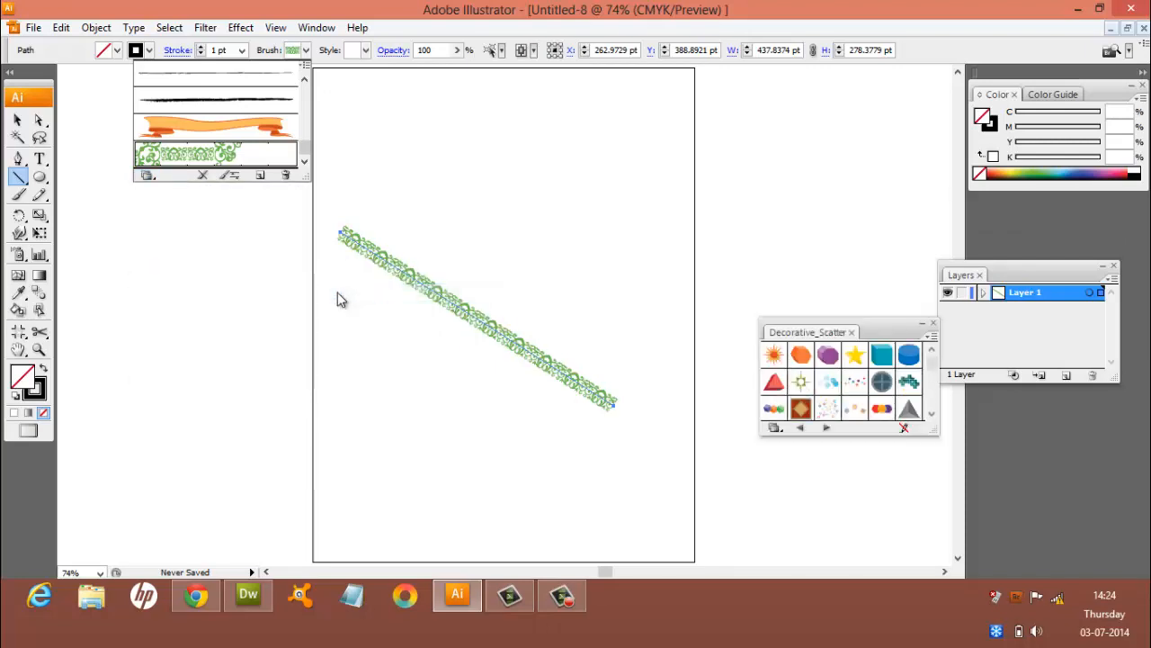
pyautogui.click(855, 354)
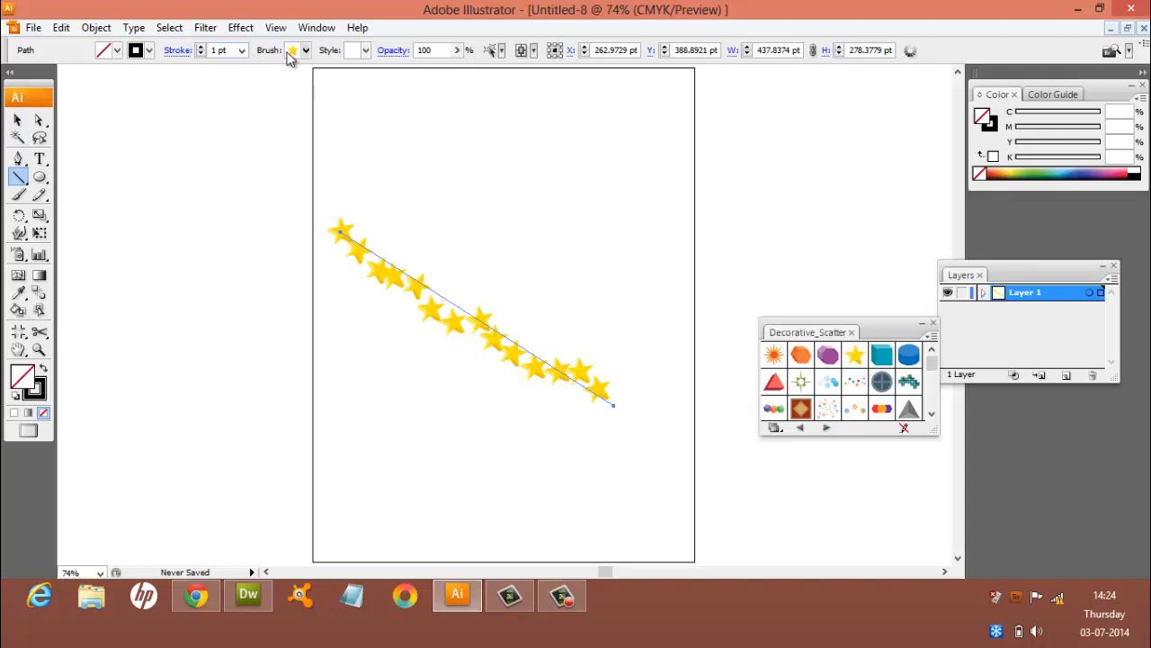
# Step: Apply the Shirofuchi graphic style to the line without renaming the style, and open the Image Effects style library
pyautogui.click(365, 51)
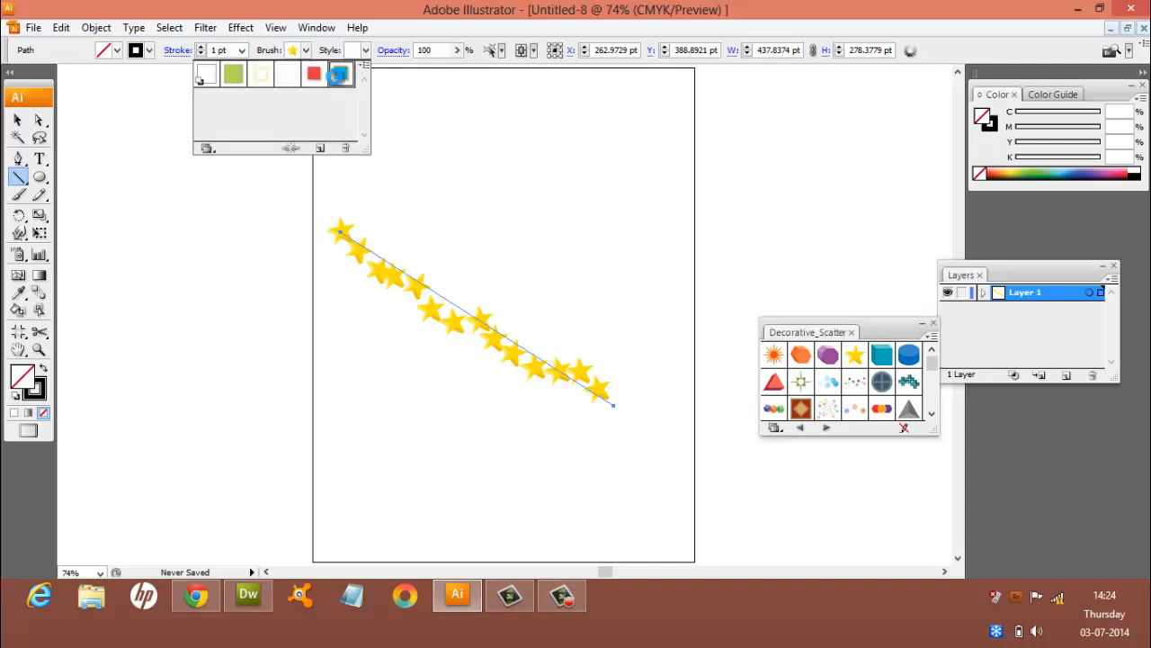
pyautogui.doubleClick(338, 76)
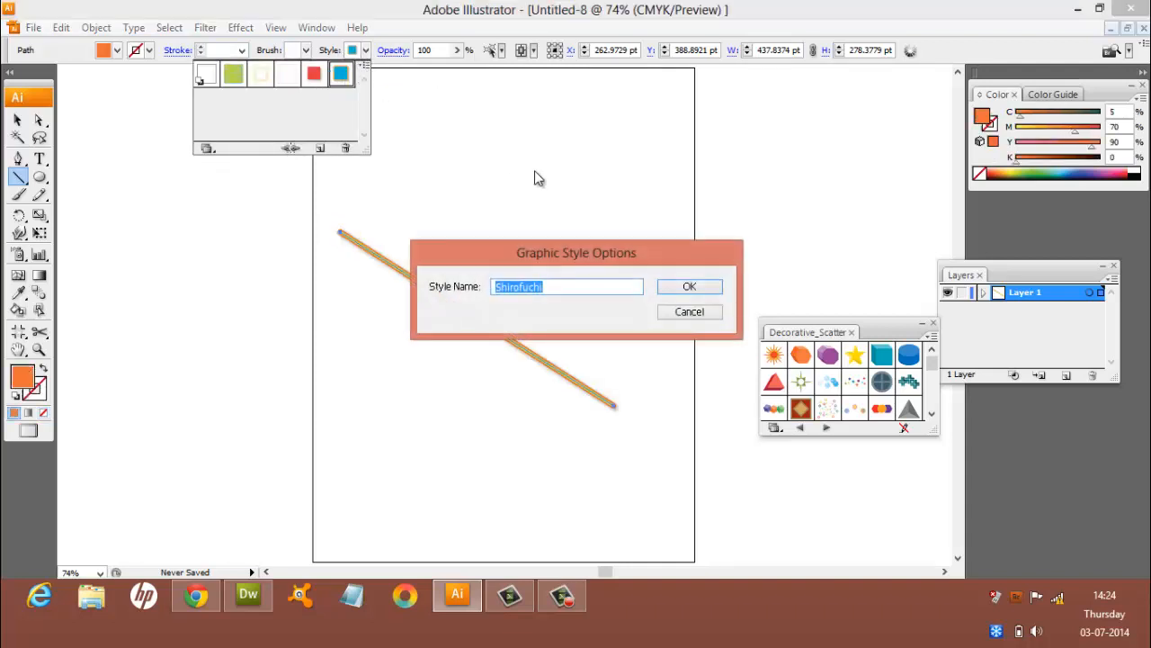
pyautogui.click(689, 314)
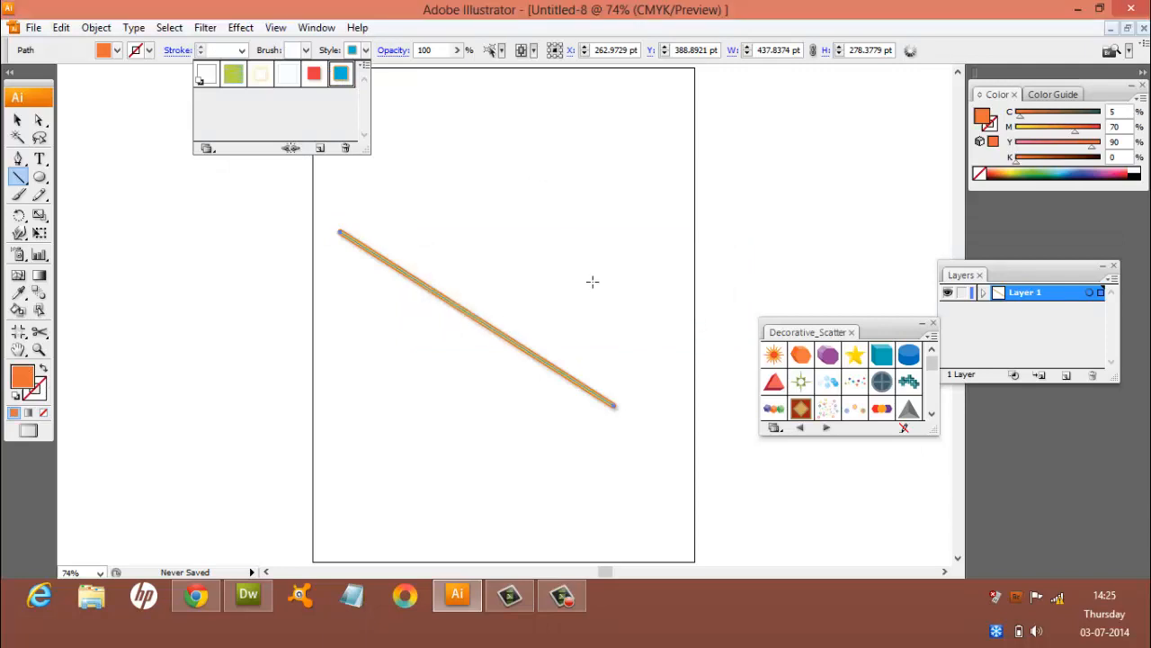
pyautogui.click(215, 155)
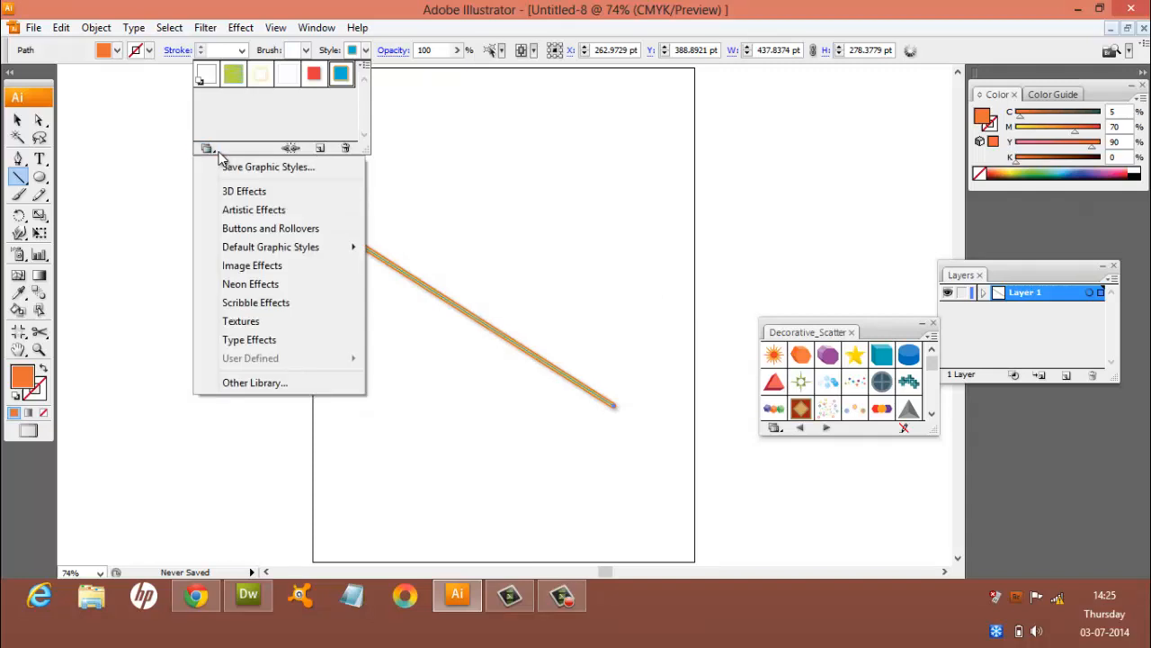
pyautogui.click(249, 267)
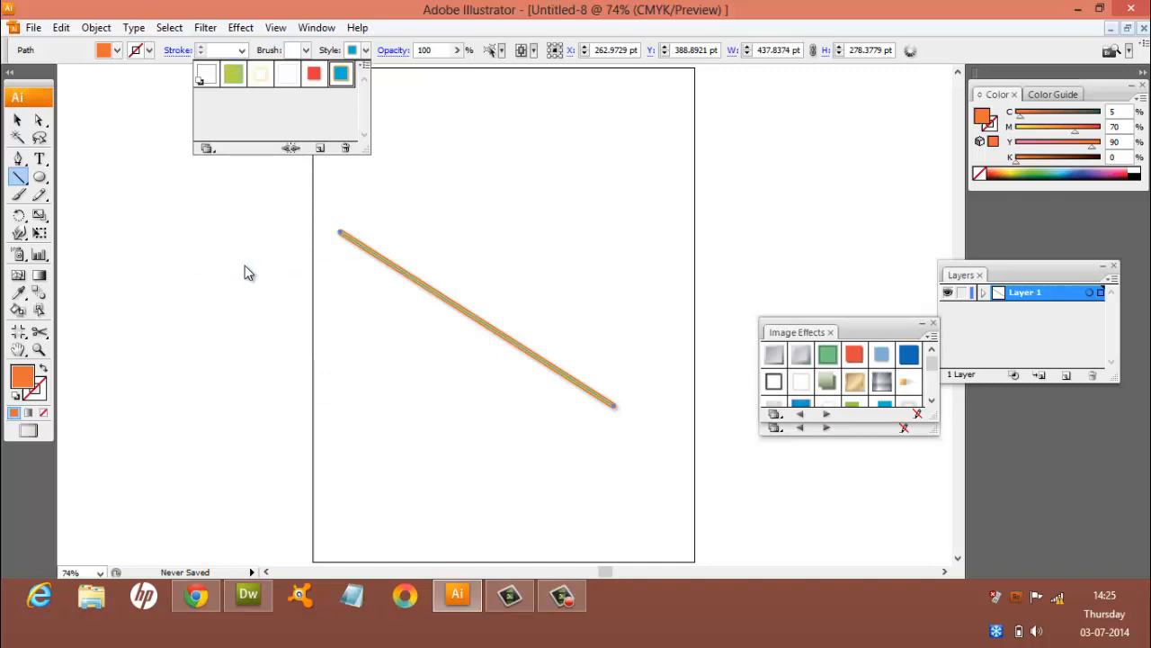
pyautogui.click(248, 272)
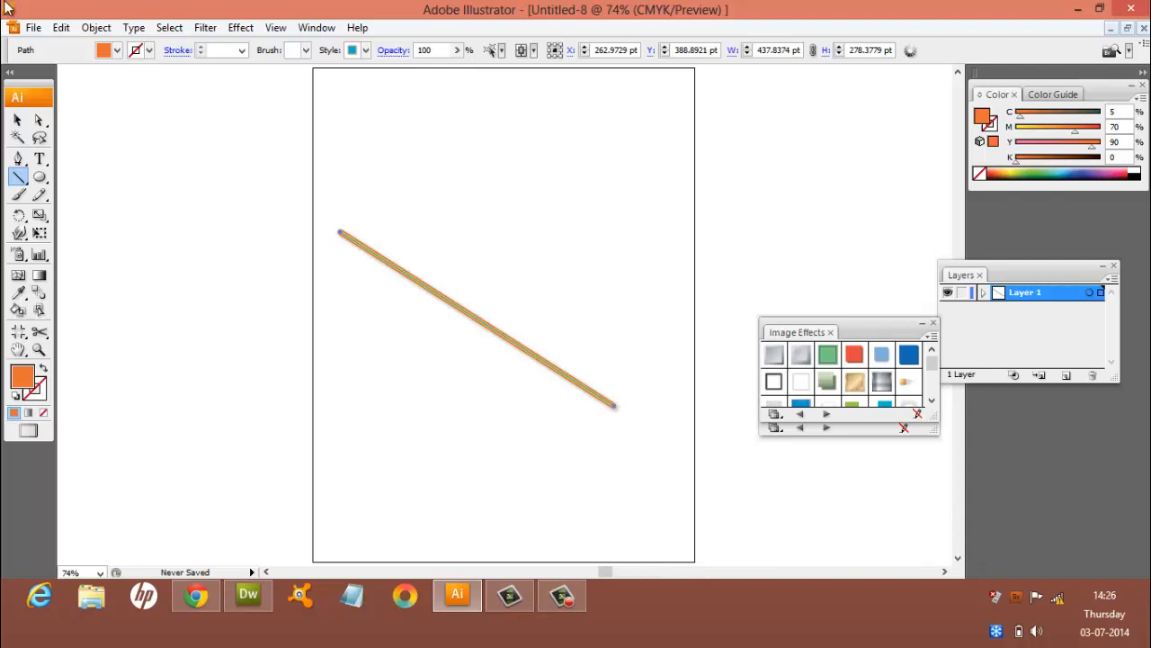
# Step: Fill the line with the orange radial gradient swatch and display the swatches for its stroke
pyautogui.click(117, 51)
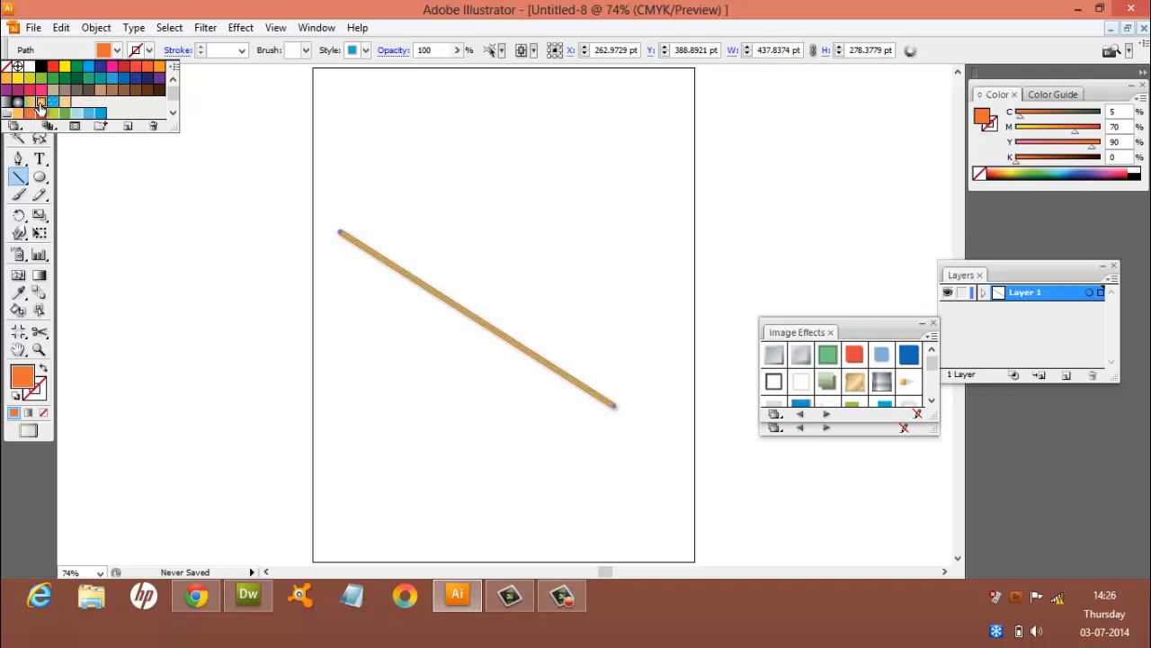
pyautogui.click(40, 106)
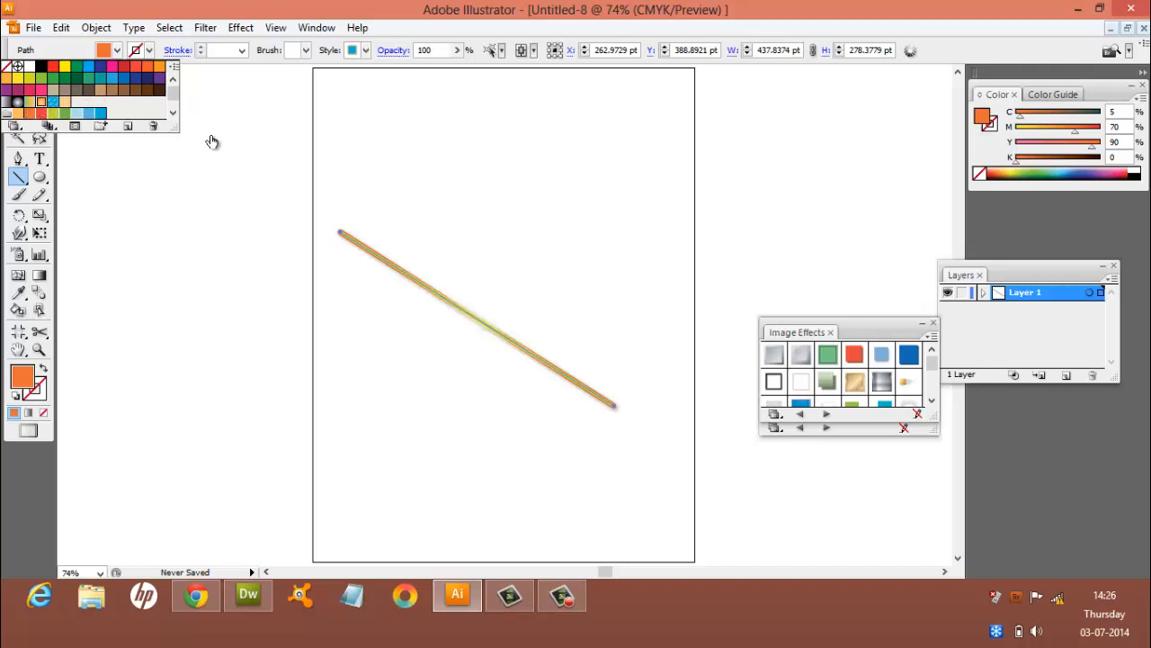
pyautogui.click(150, 51)
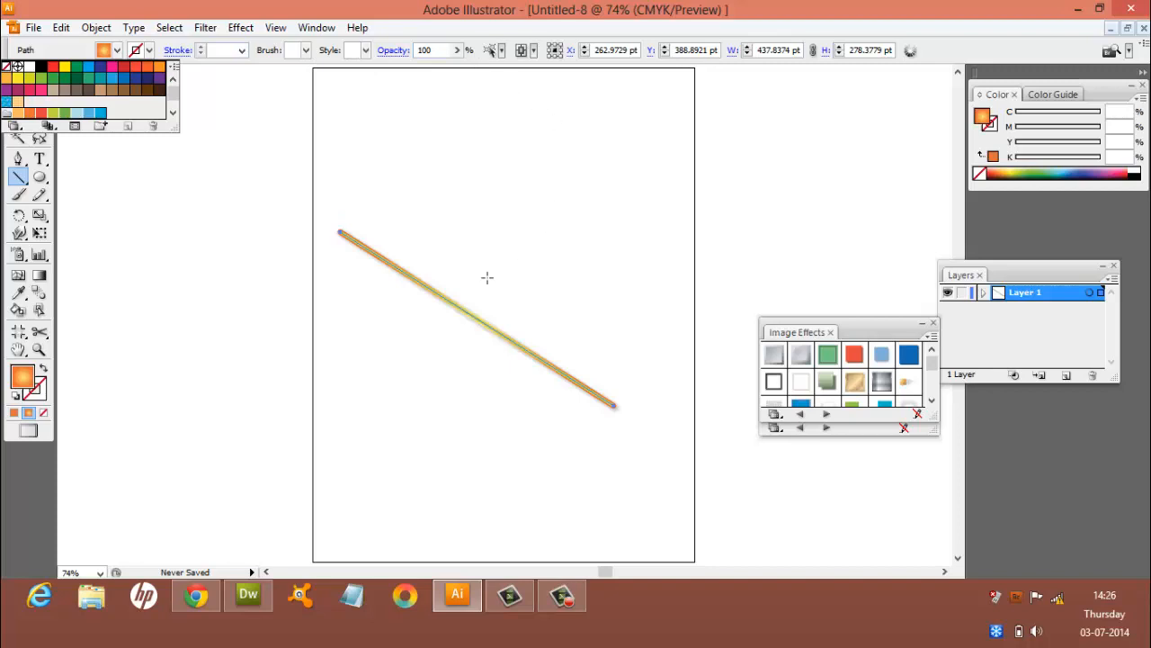
# Step: Create a second line 518.84 pt long at a 35° angle, starting just outside the artboard's left edge
pyautogui.click(264, 255)
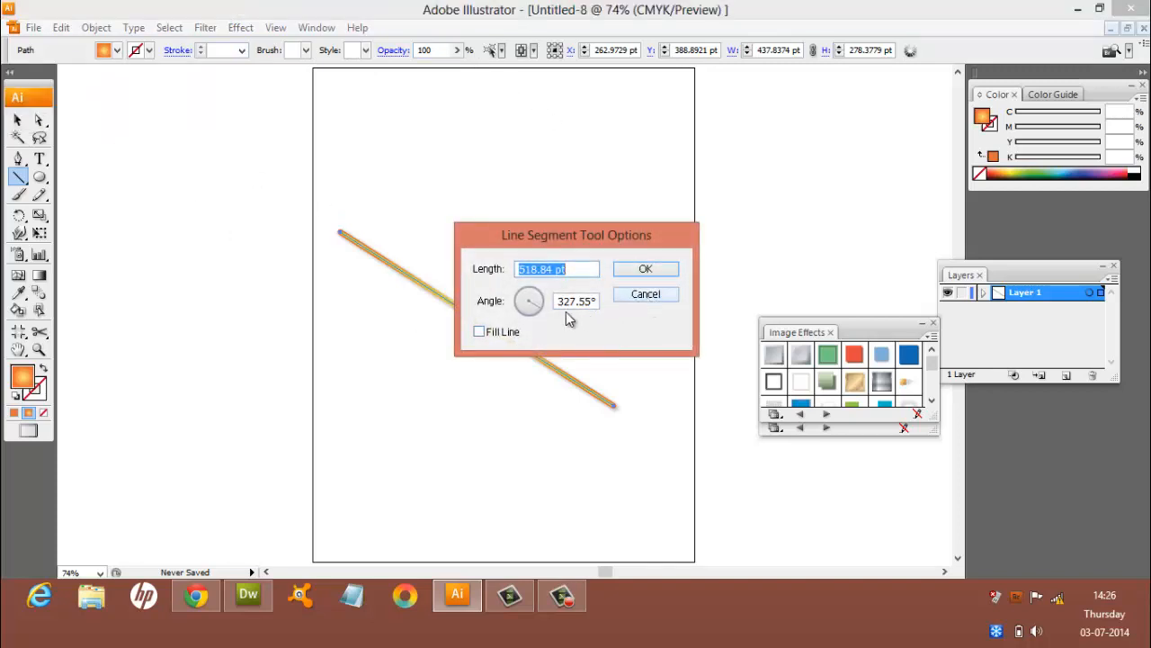
pyautogui.moveTo(528, 302); pyautogui.dragTo(527, 301)
pyautogui.doubleClick(559, 303)
pyautogui.write('35')
pyautogui.click(645, 268)
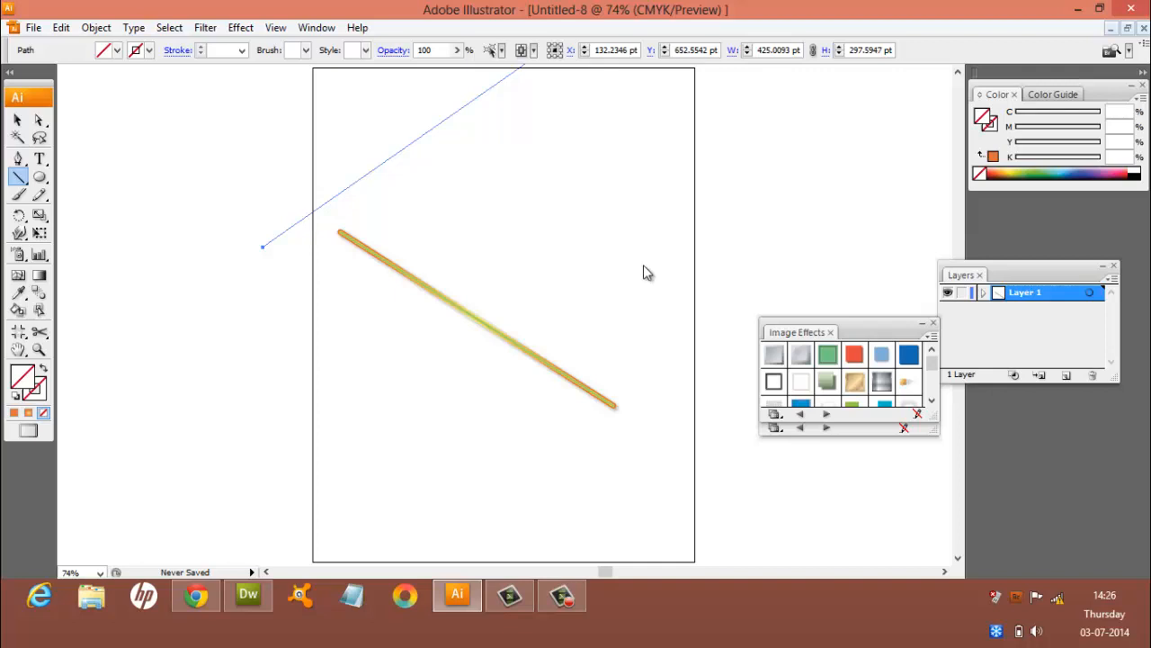
# Step: Set the second line's stroke weight to 8 pt
pyautogui.press('super+c')
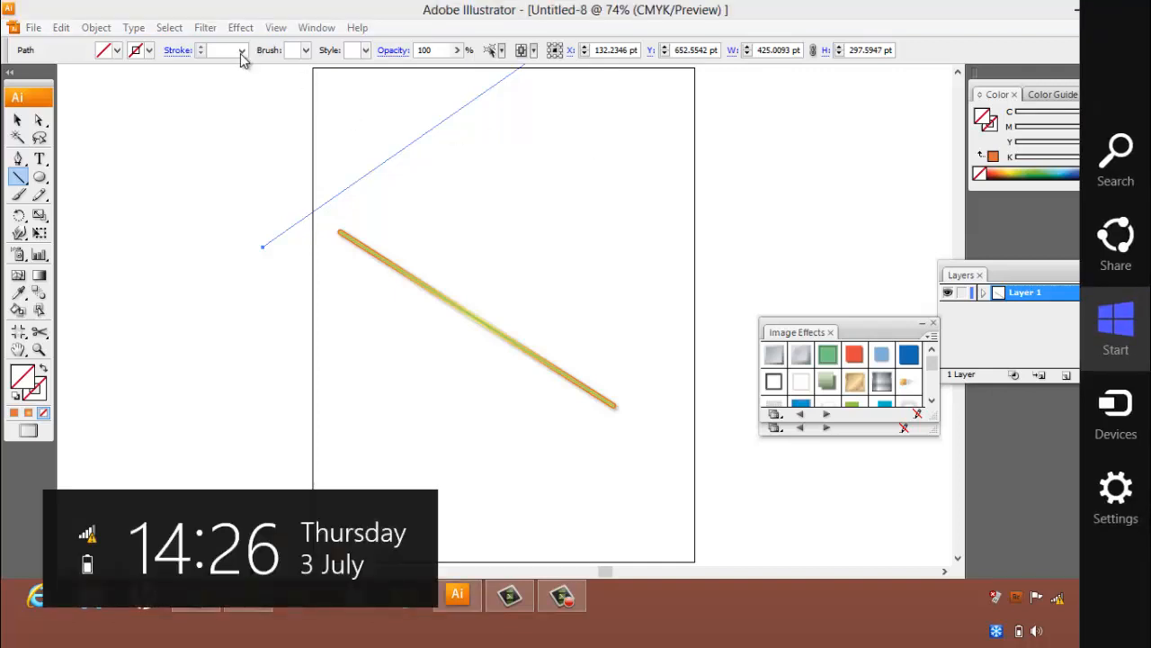
pyautogui.click(241, 49)
pyautogui.click(225, 183)
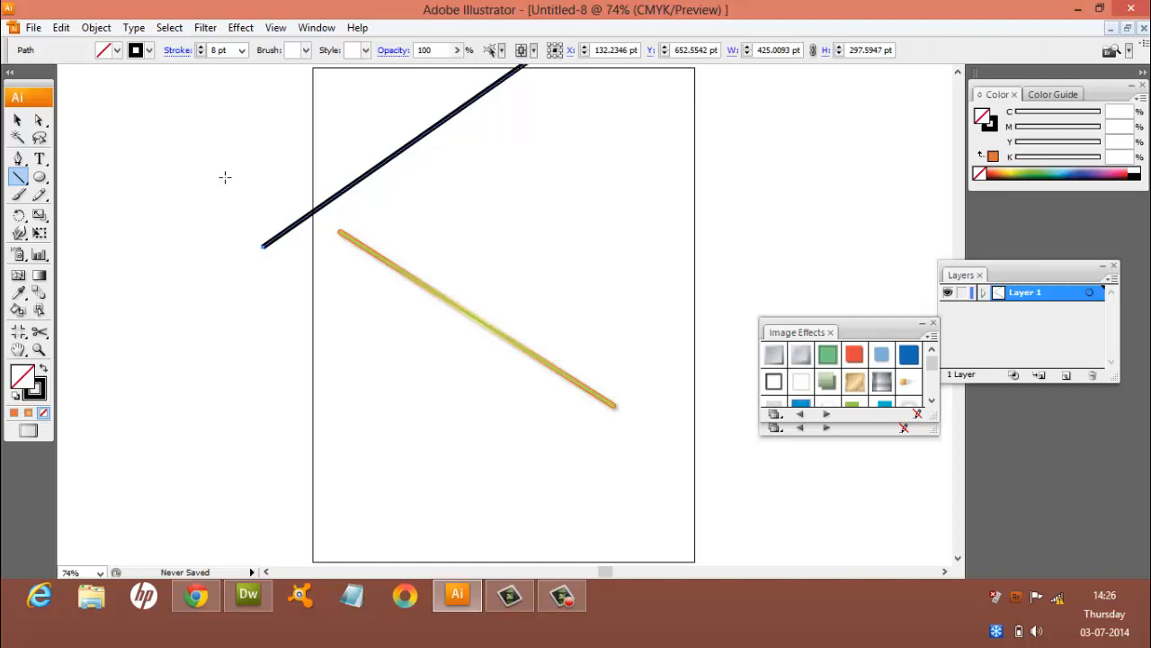
# Step: Move the black line so that it crosses the orange line at its middle, and deselect it
pyautogui.click(20, 121)
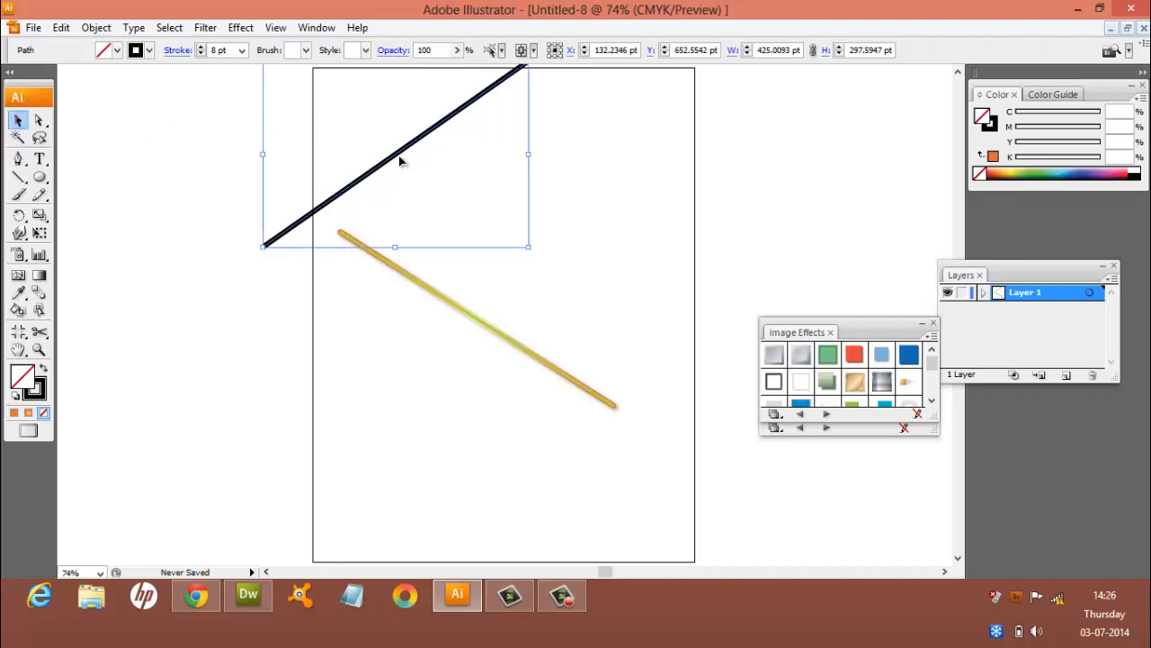
pyautogui.moveTo(405, 166); pyautogui.dragTo(480, 323)
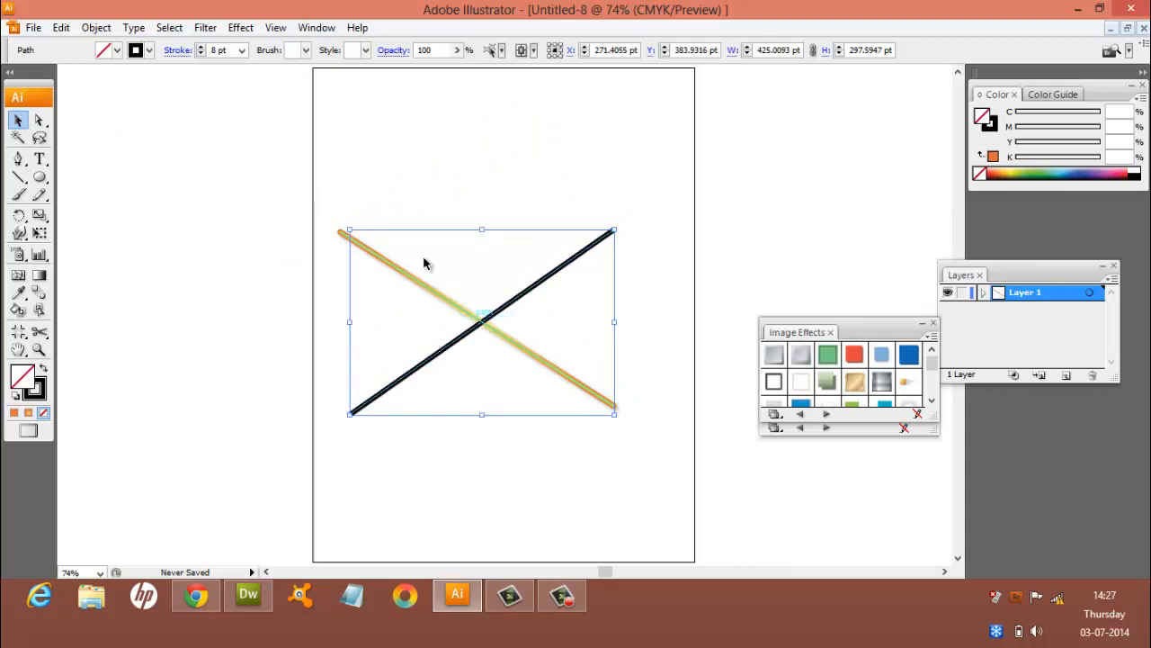
pyautogui.click(395, 198)
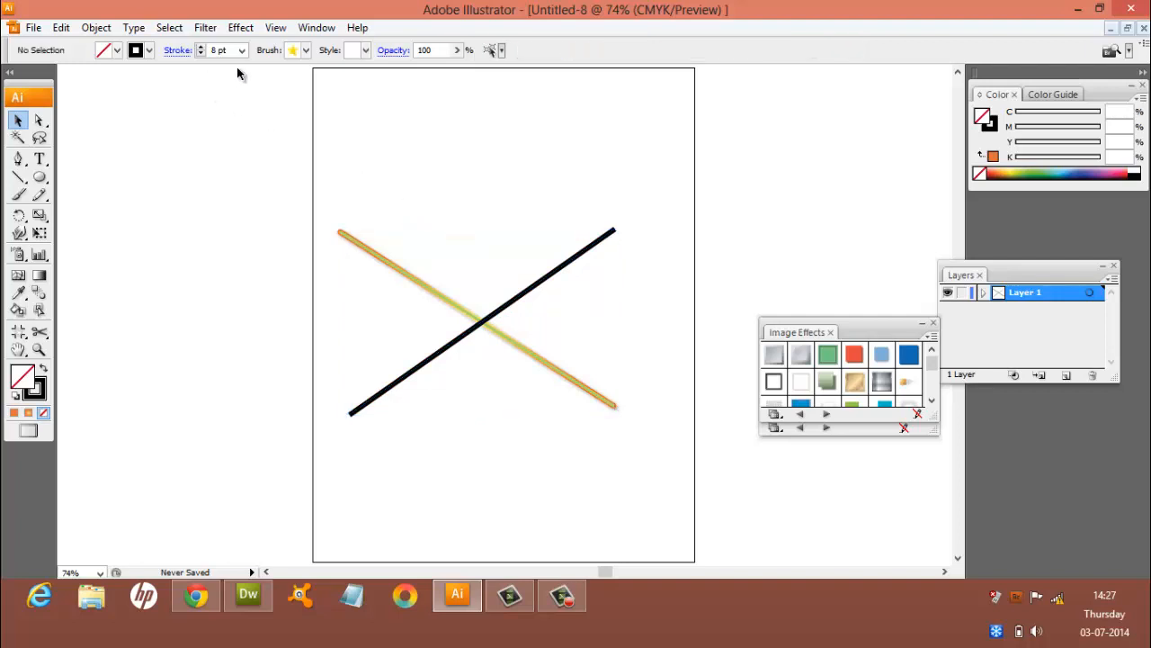
# Step: Select the black line and browse the brushes available for its stroke
pyautogui.click(306, 50)
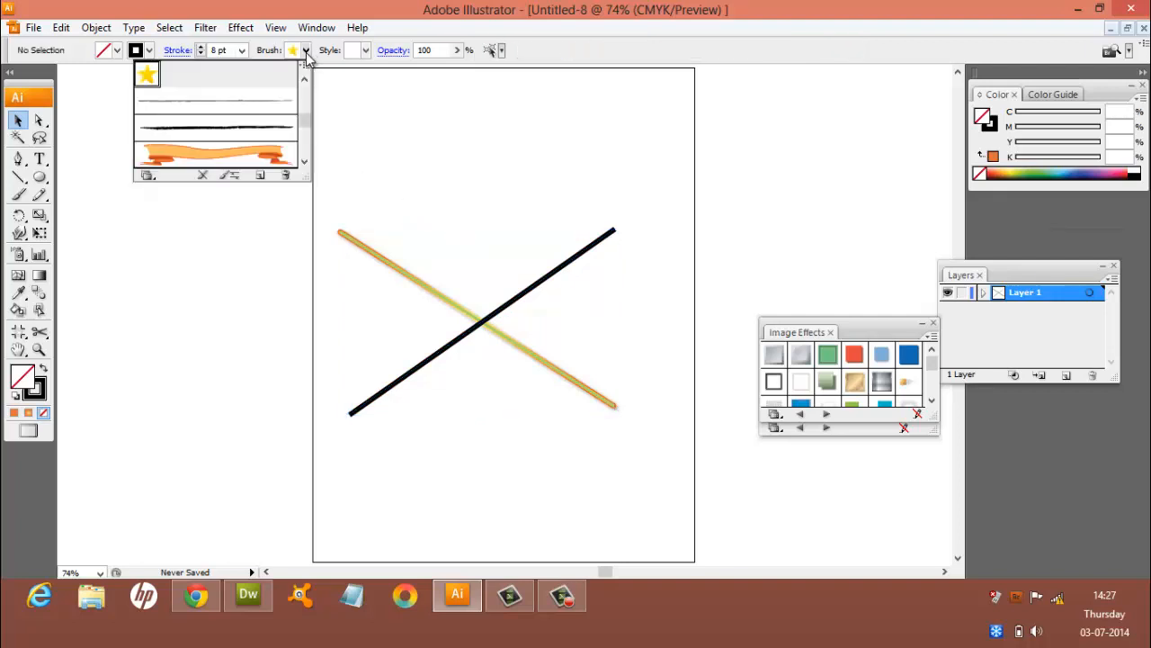
pyautogui.click(386, 134)
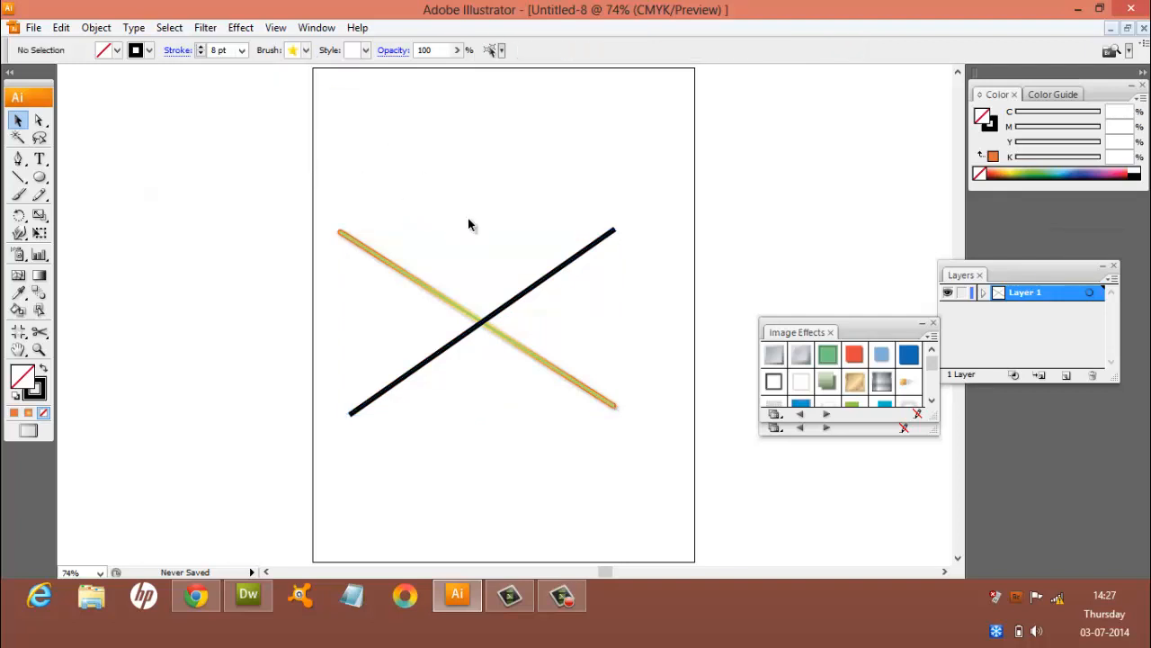
pyautogui.click(534, 288)
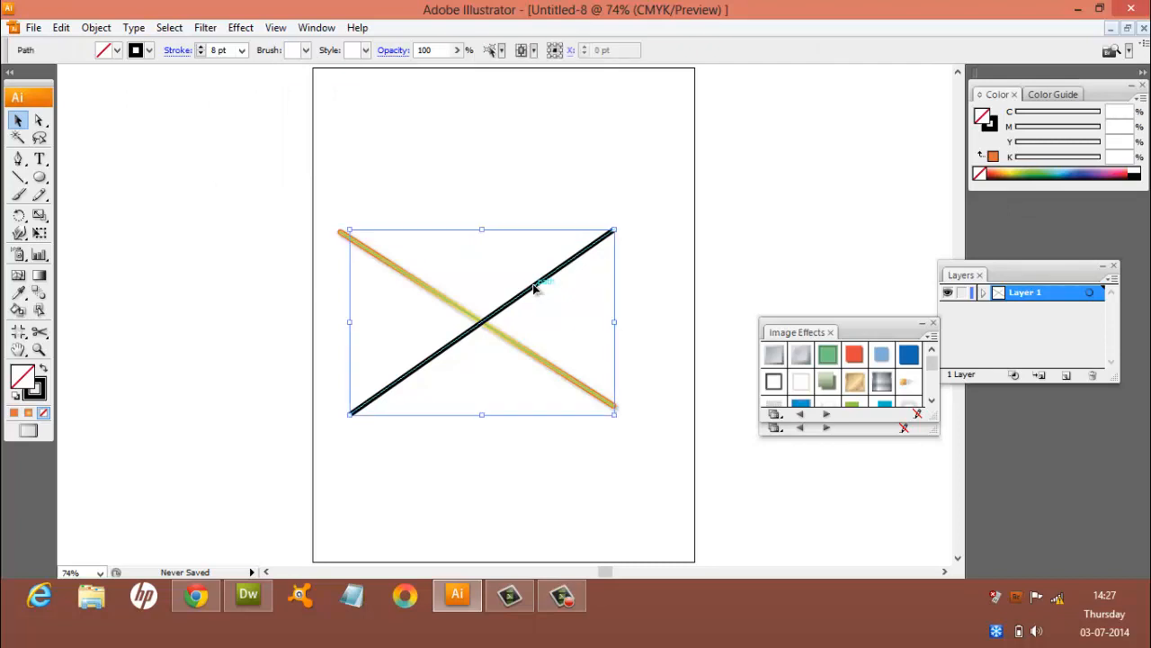
pyautogui.click(306, 50)
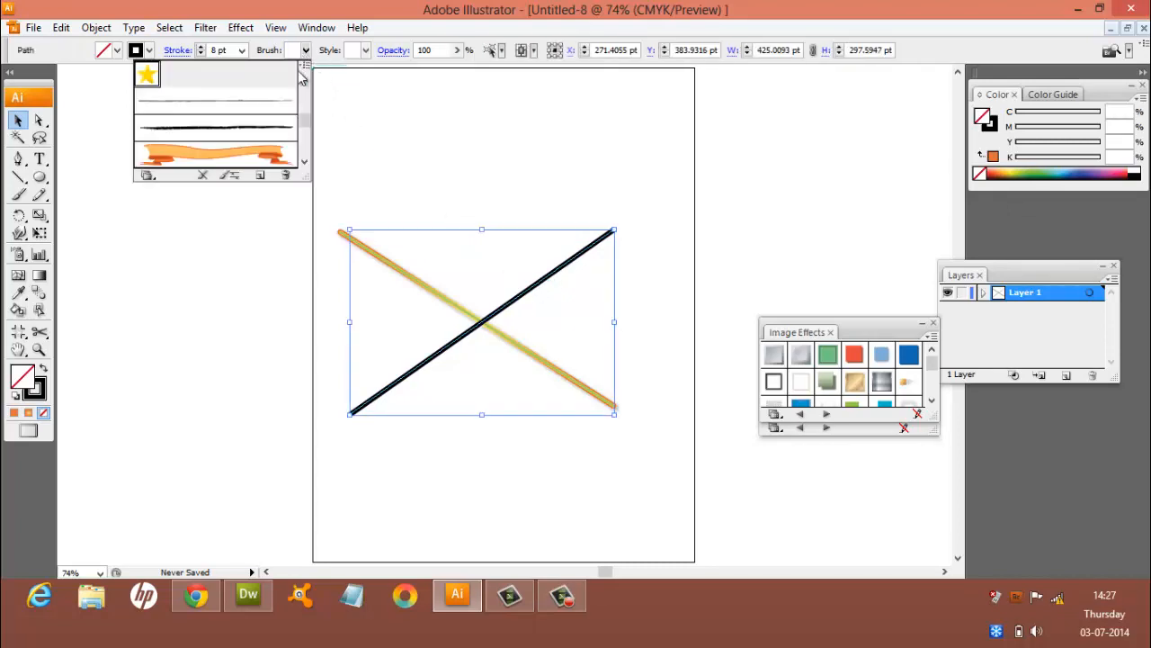
pyautogui.click(304, 162)
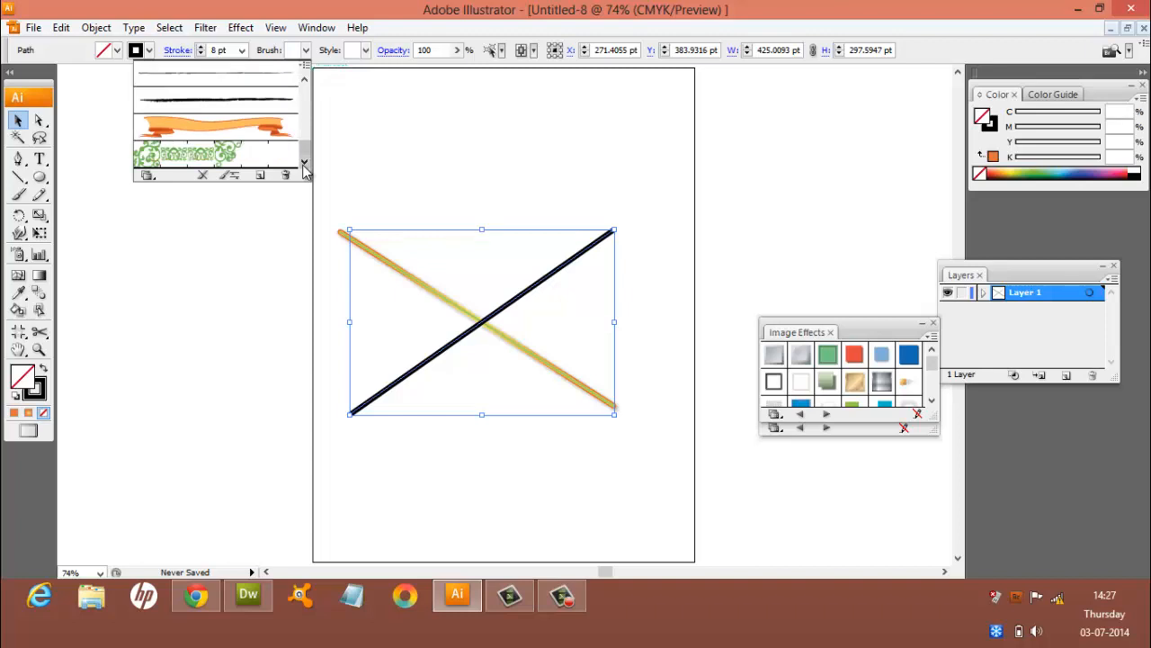
# Step: Try to load the Swirls_by_tiffcali06.abr brush library
pyautogui.click(149, 175)
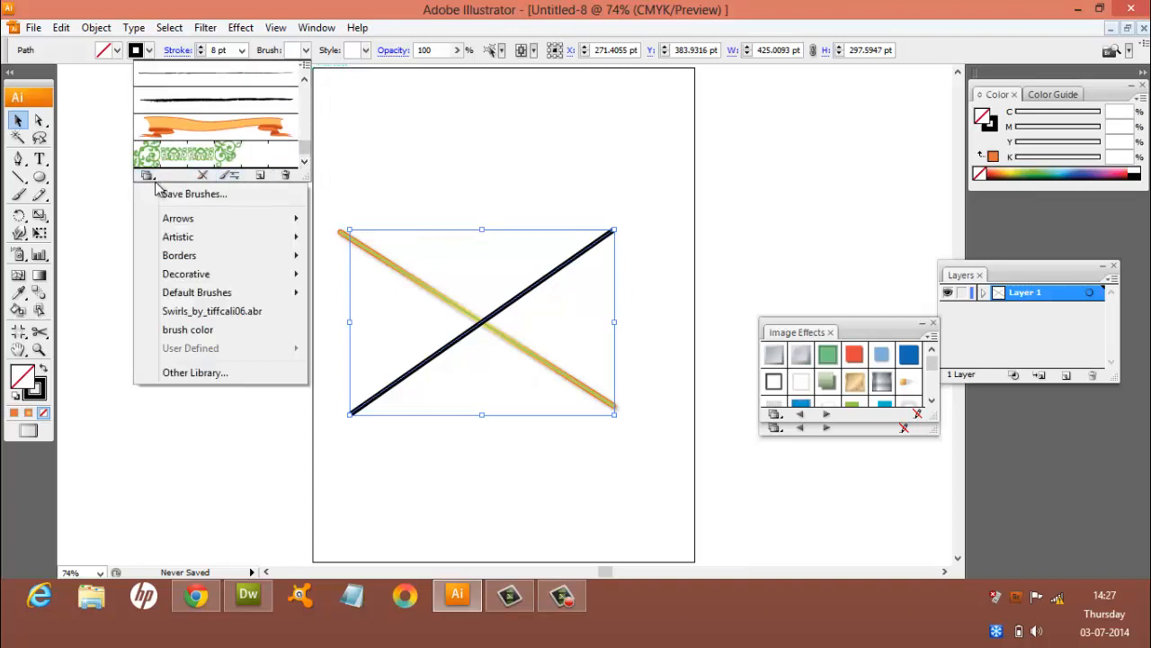
pyautogui.click(199, 311)
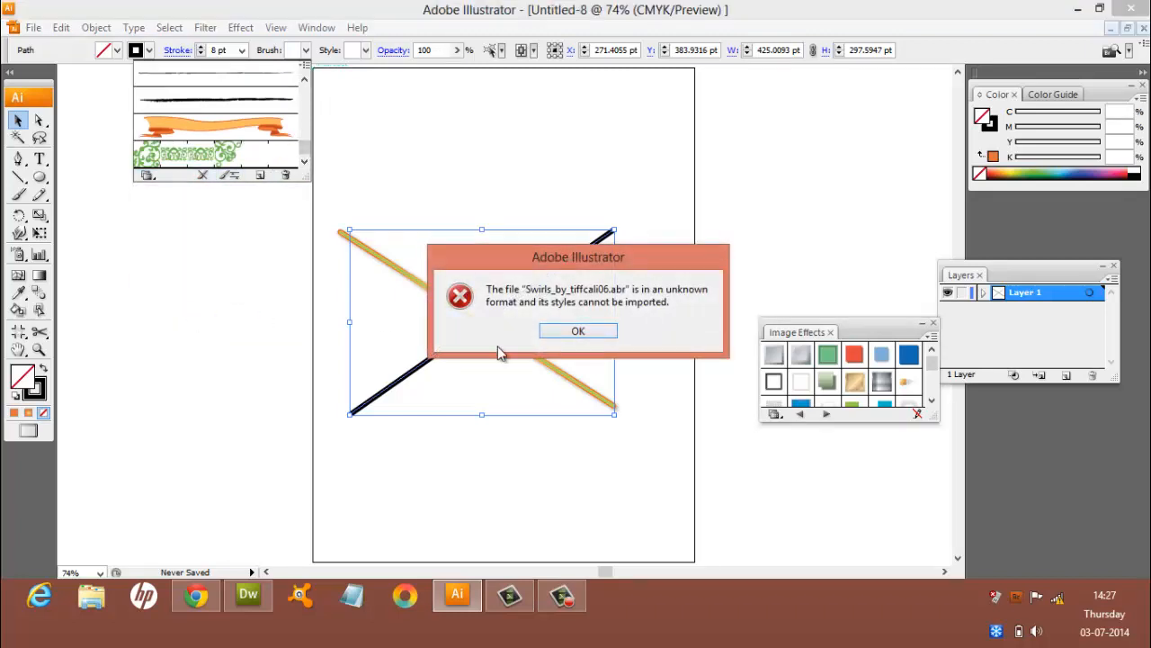
pyautogui.click(572, 331)
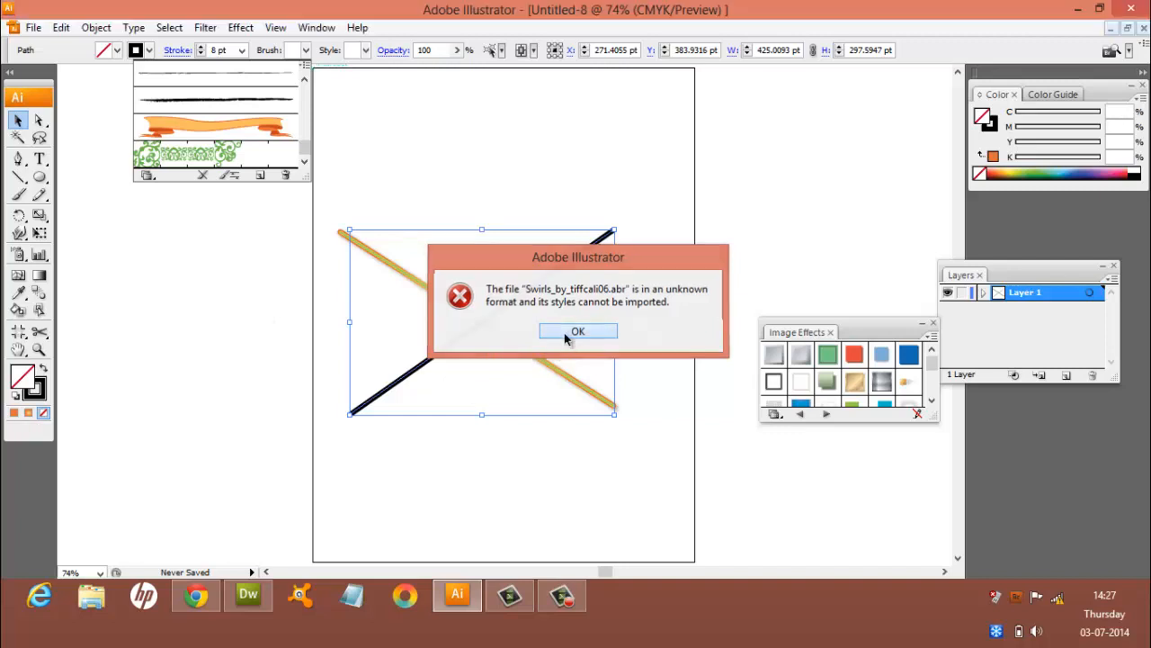
# Step: Open the Artistic_ScrollPen brush library and apply the Scroll Pen 10 brush to the black line
pyautogui.click(148, 174)
pyautogui.moveTo(215, 279)
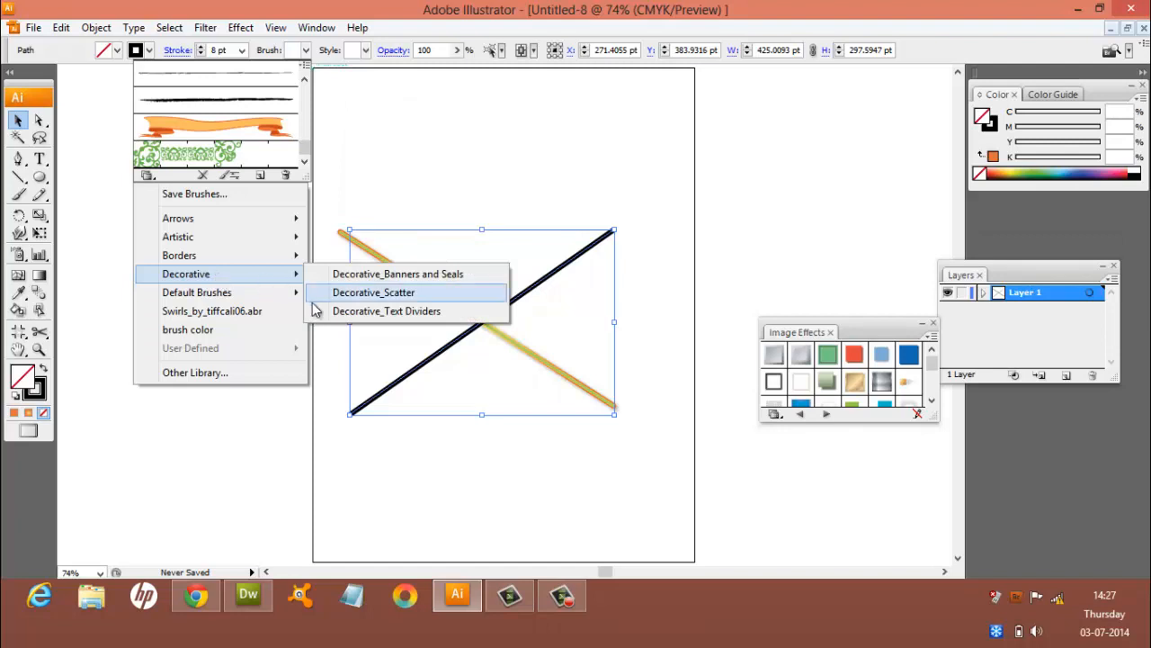
pyautogui.moveTo(257, 262)
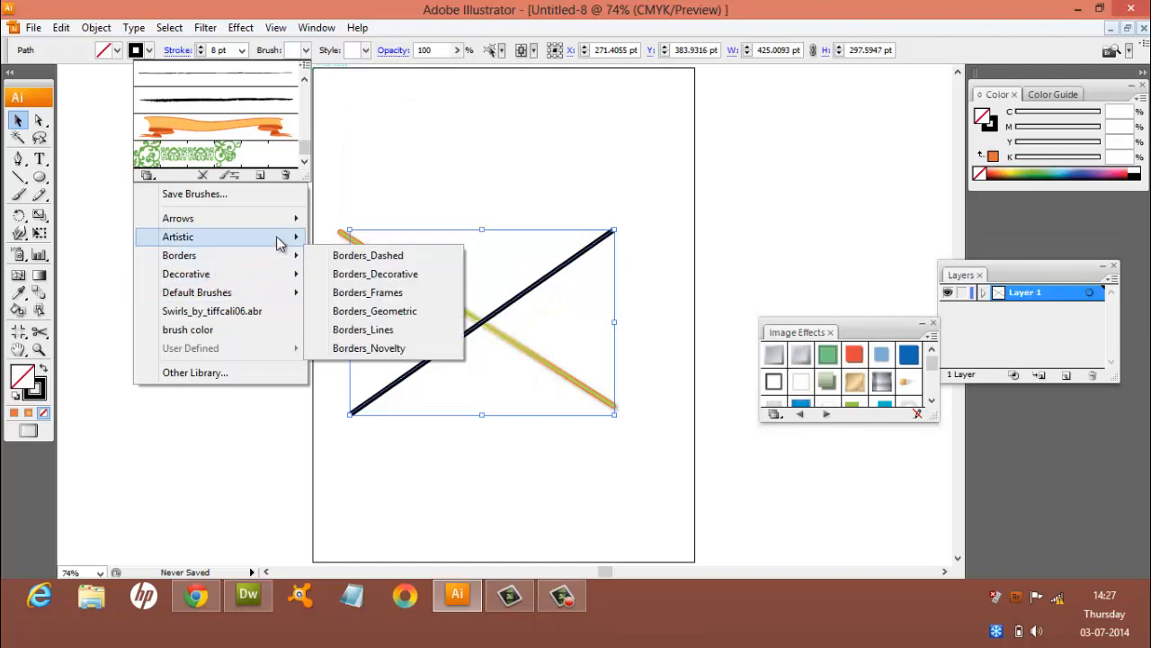
pyautogui.moveTo(292, 236)
pyautogui.click(355, 313)
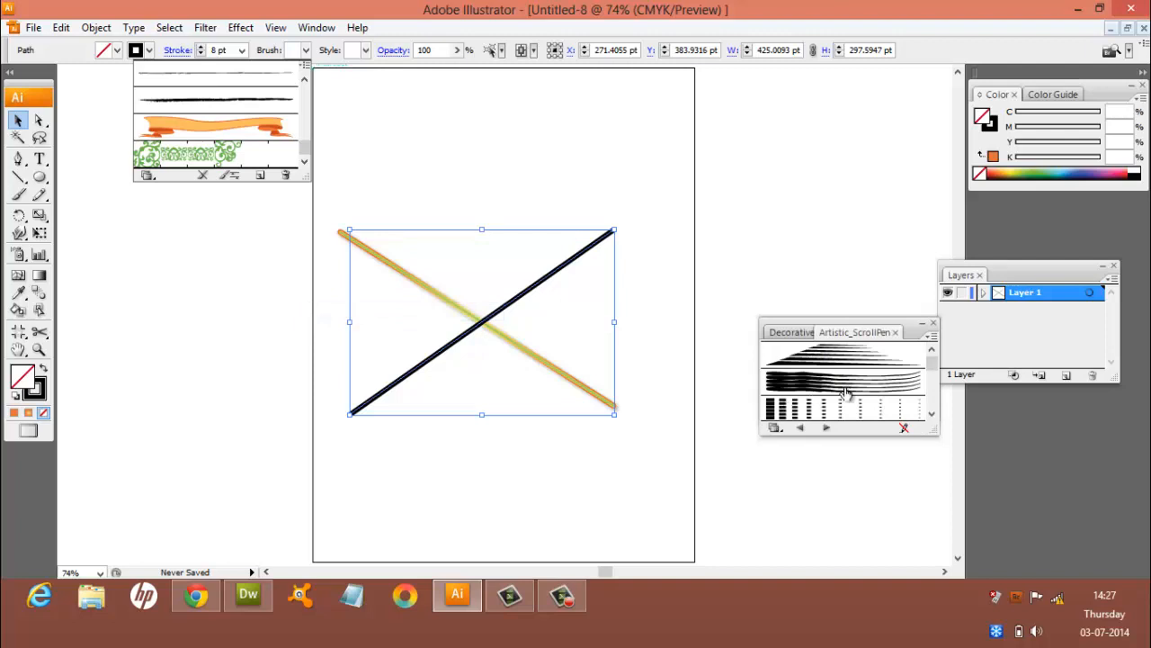
pyautogui.click(848, 390)
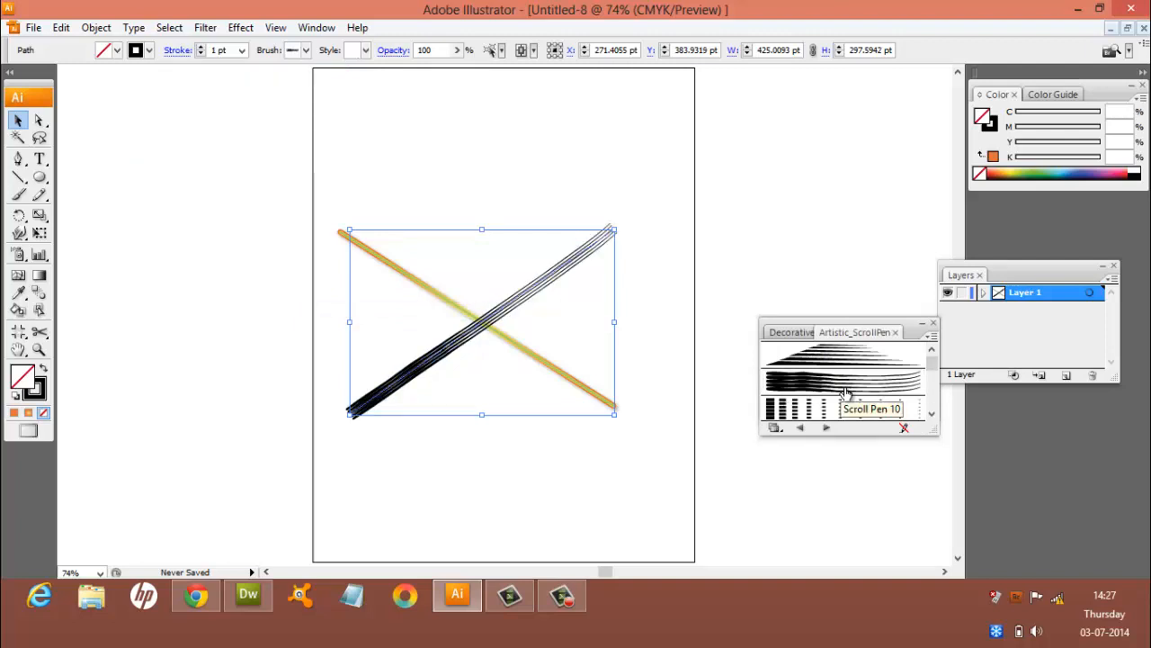
# Step: Set the brushed line's fill to red (C 13.73, M 94.12, Y 88.24, K 3.53) and reselect the line
pyautogui.press('super+c')
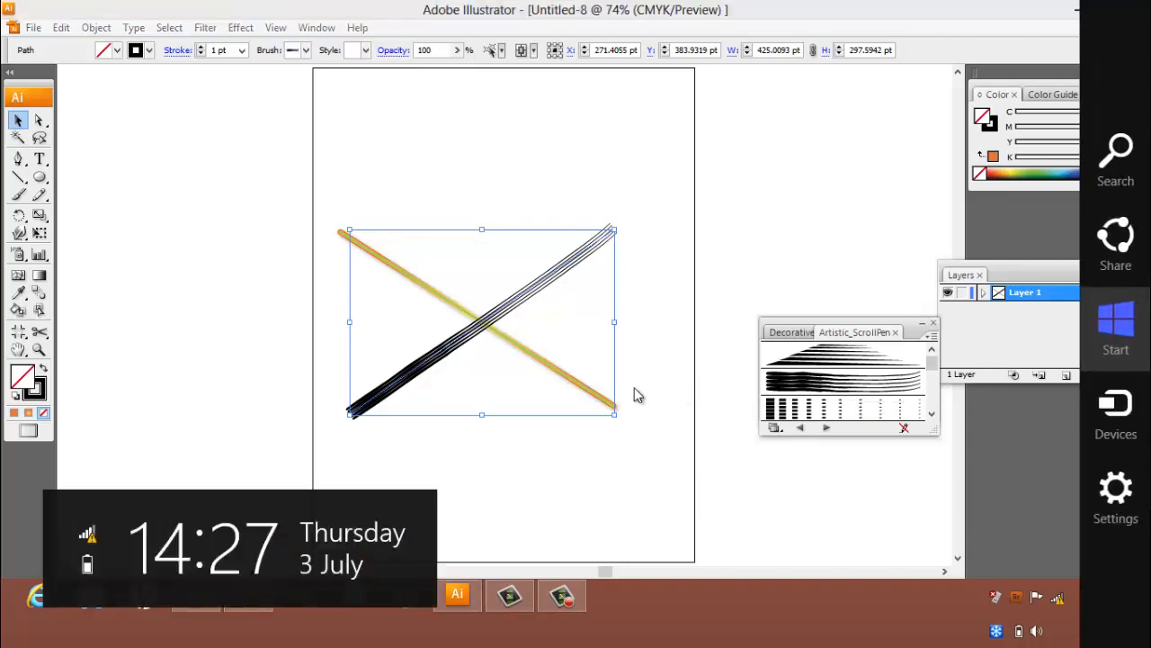
pyautogui.click(24, 374)
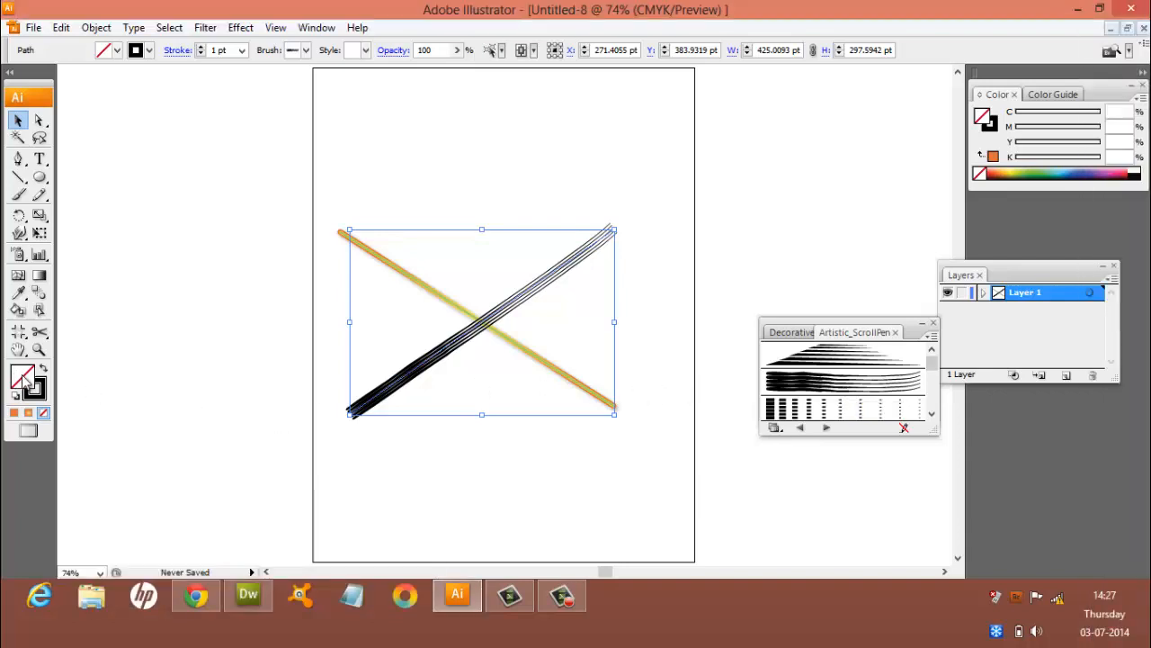
pyautogui.click(43, 369)
pyautogui.click(43, 369)
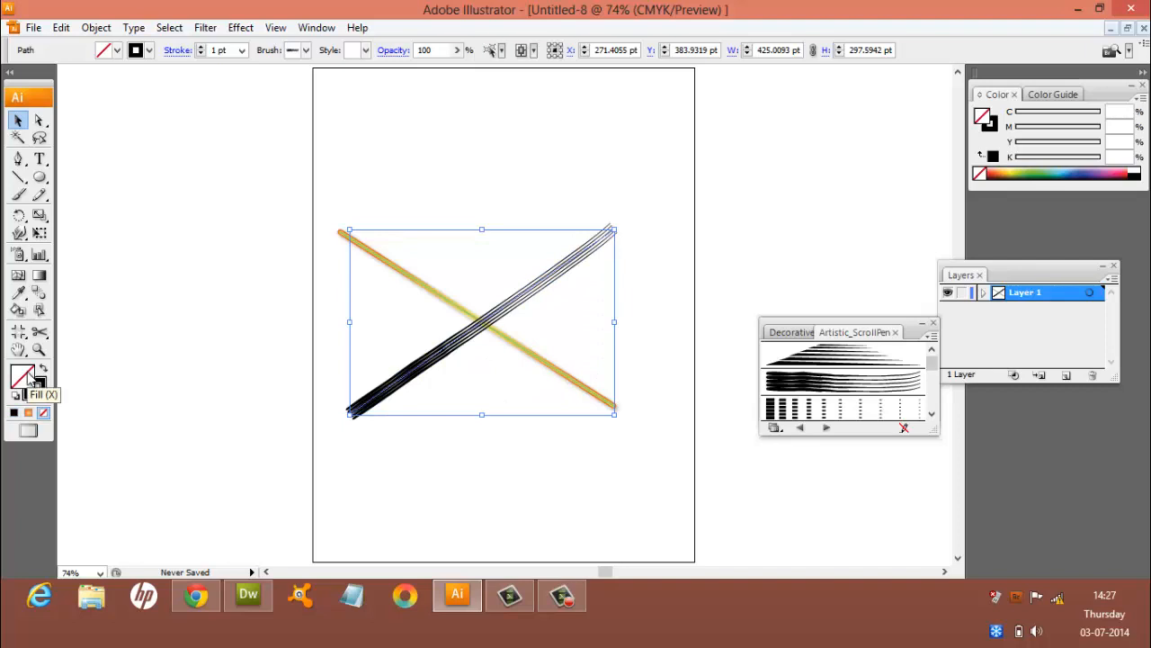
pyautogui.doubleClick(35, 384)
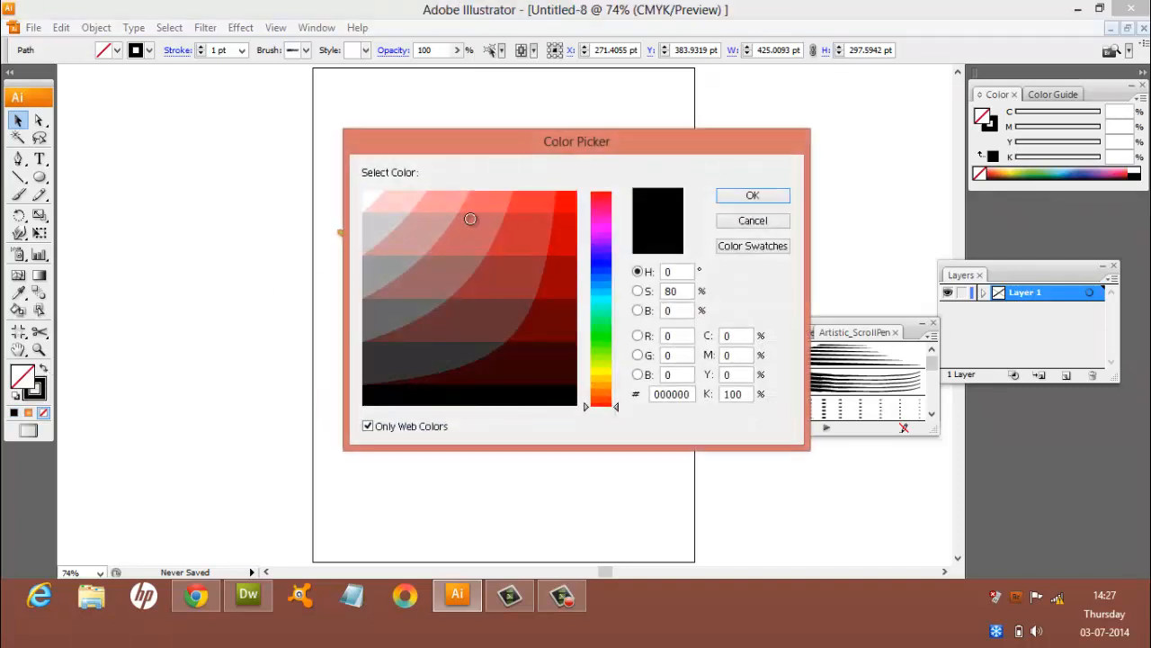
pyautogui.click(509, 228)
pyautogui.click(765, 193)
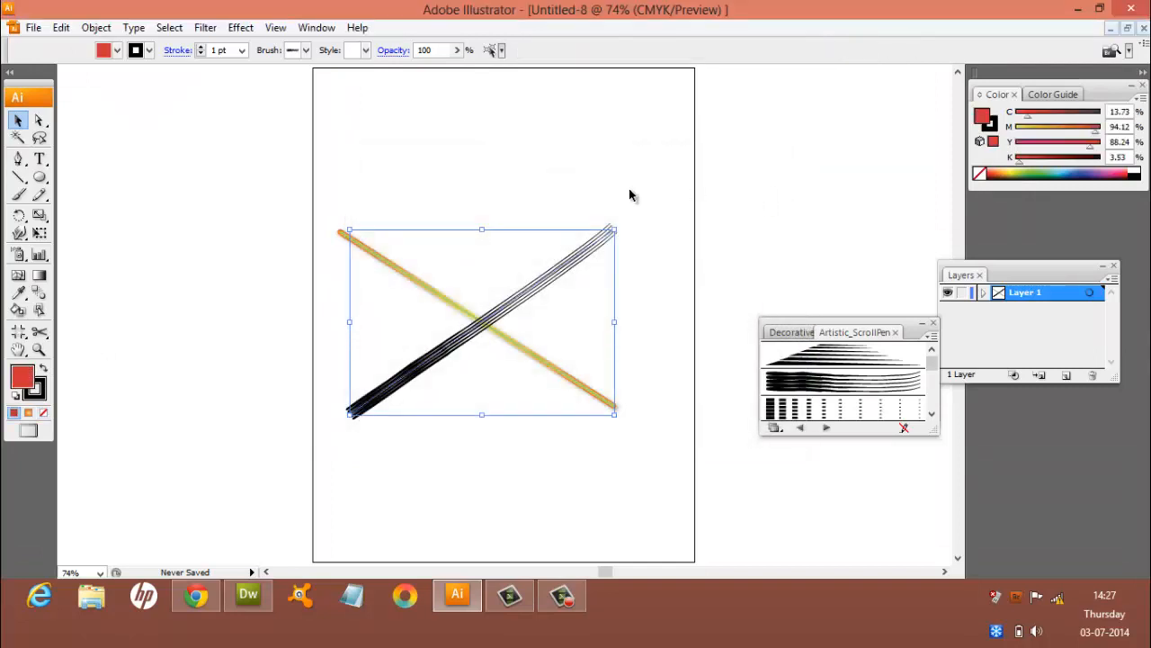
pyautogui.click(630, 193)
pyautogui.click(593, 256)
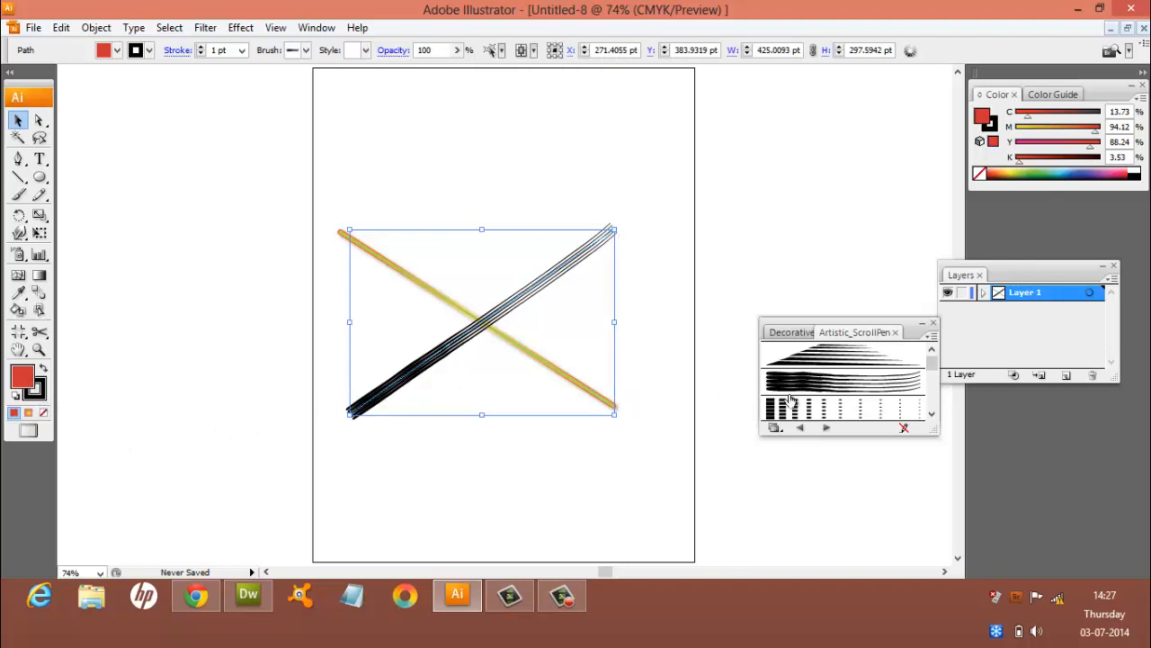
# Step: Switch to the Artistic_Watercolor brush library, try Light Wash - Thin, and apply Watercolor - Blend to the selected line
pyautogui.click(827, 431)
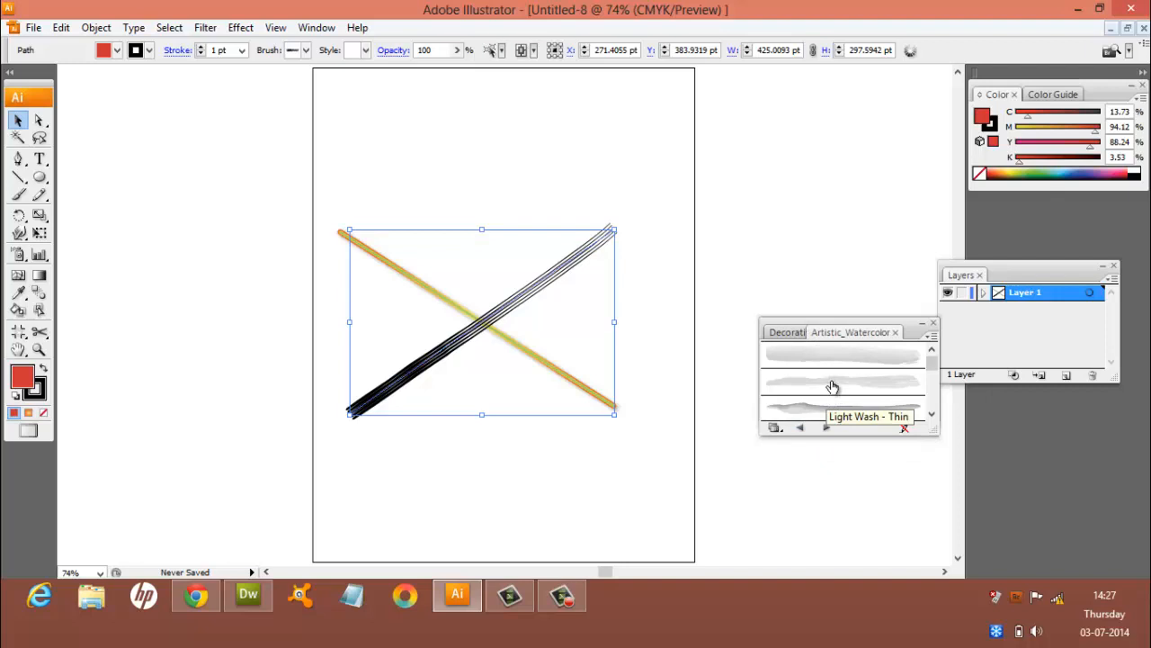
pyautogui.click(832, 387)
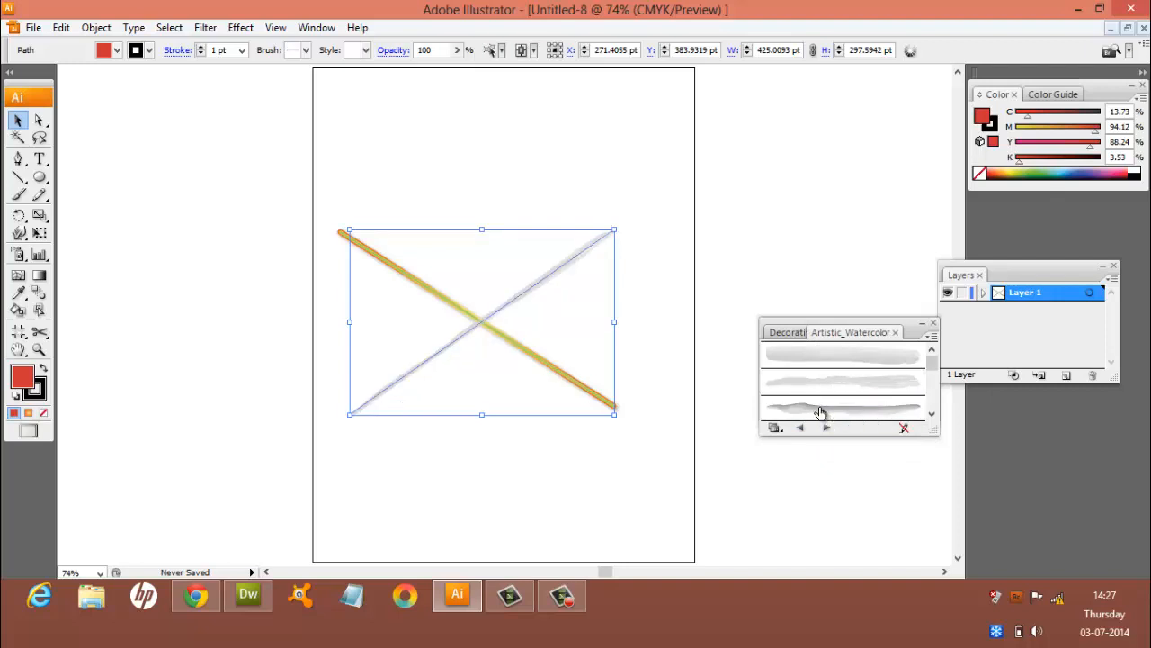
pyautogui.click(820, 412)
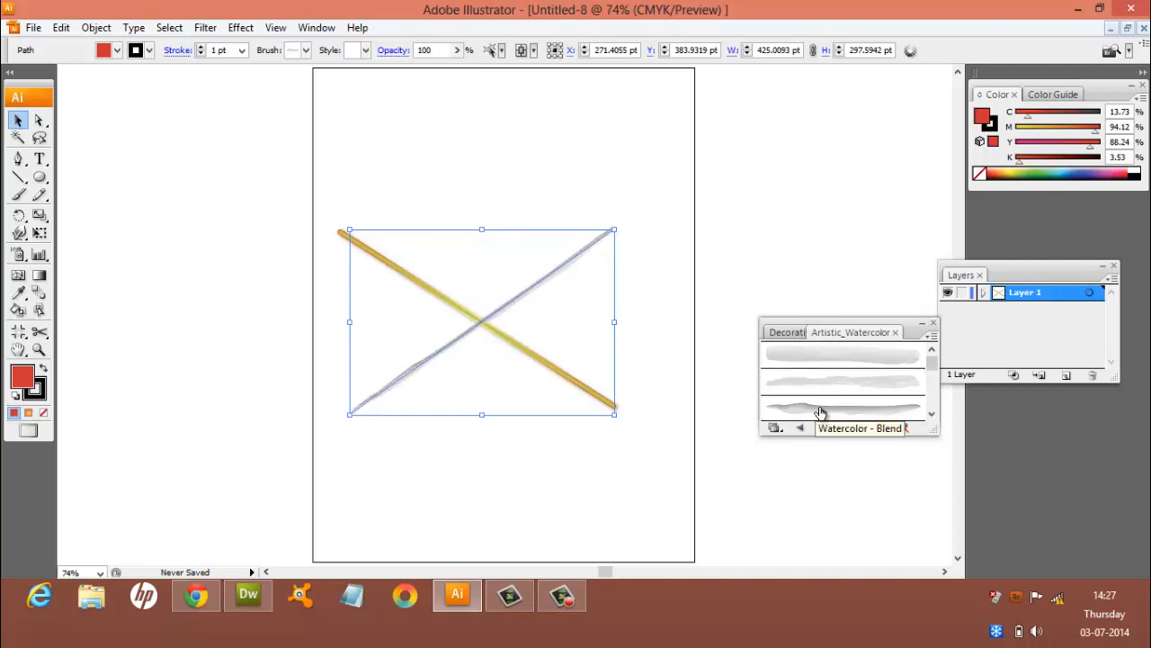
# Step: Examine the watercolor stroke up close where the two lines cross
pyautogui.hotkey('ctrl', '+')
pyautogui.hotkey('ctrl', '+')
pyautogui.hotkey('ctrl', '+')
pyautogui.hotkey('ctrl', '+')
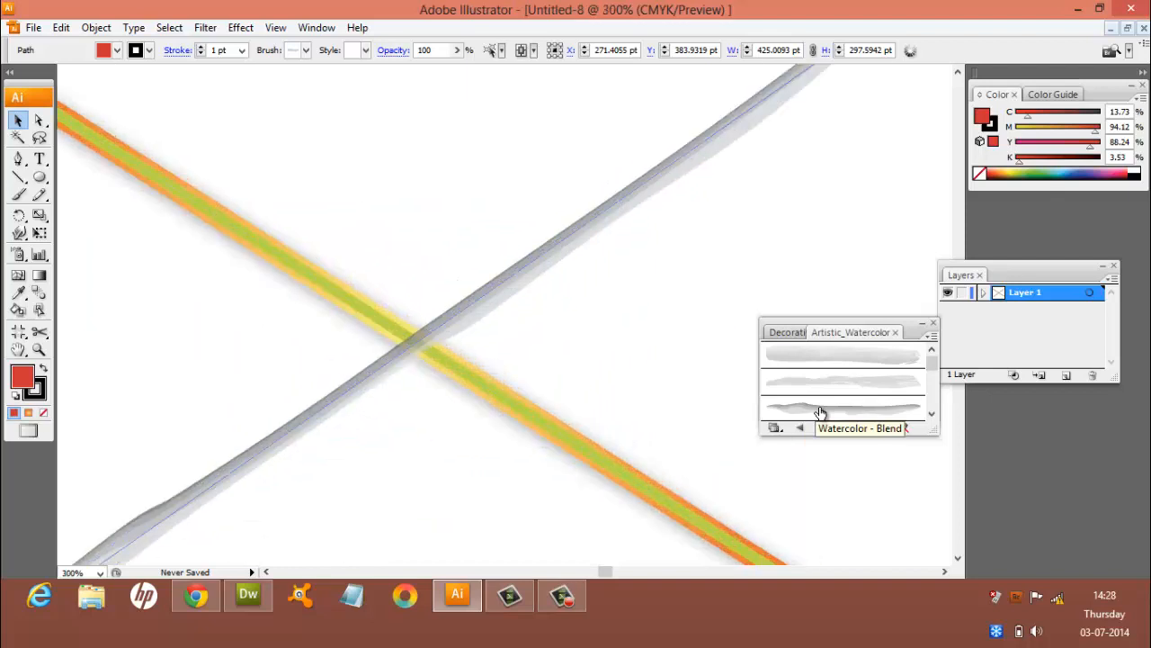
pyautogui.hotkey('ctrl', '-')
pyautogui.hotkey('ctrl', '-')
pyautogui.hotkey('ctrl', '-')
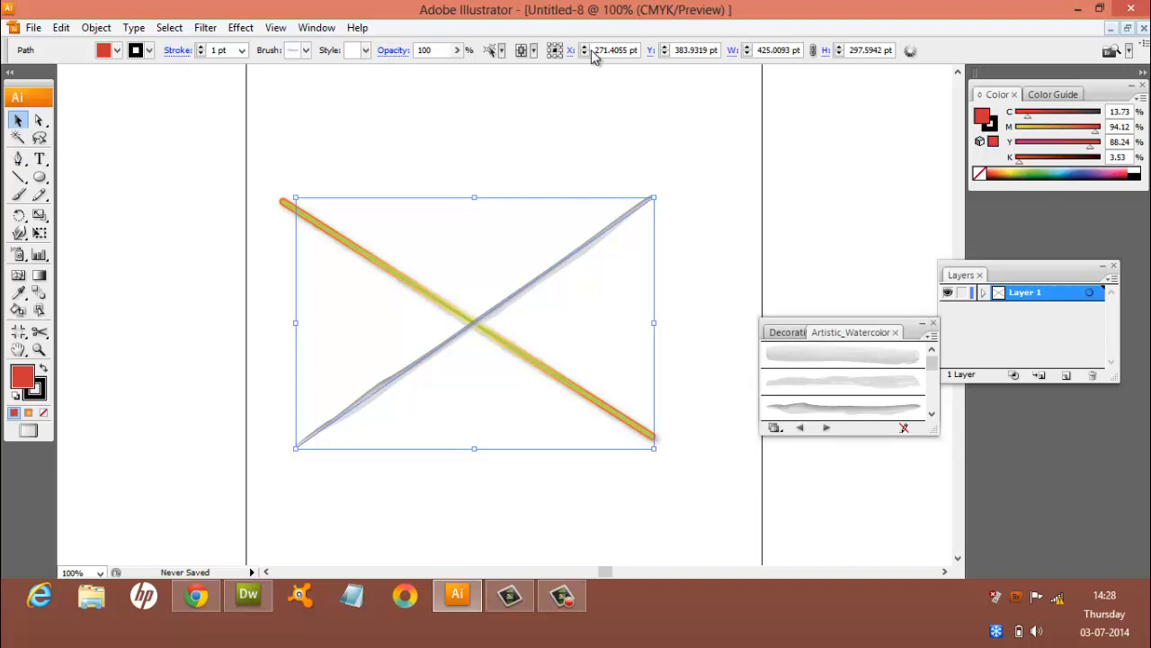
# Step: Draw an arc about 197 pt wide and 328 pt high across both lines and set its stroke weight to 9 pt
pyautogui.press('\\')
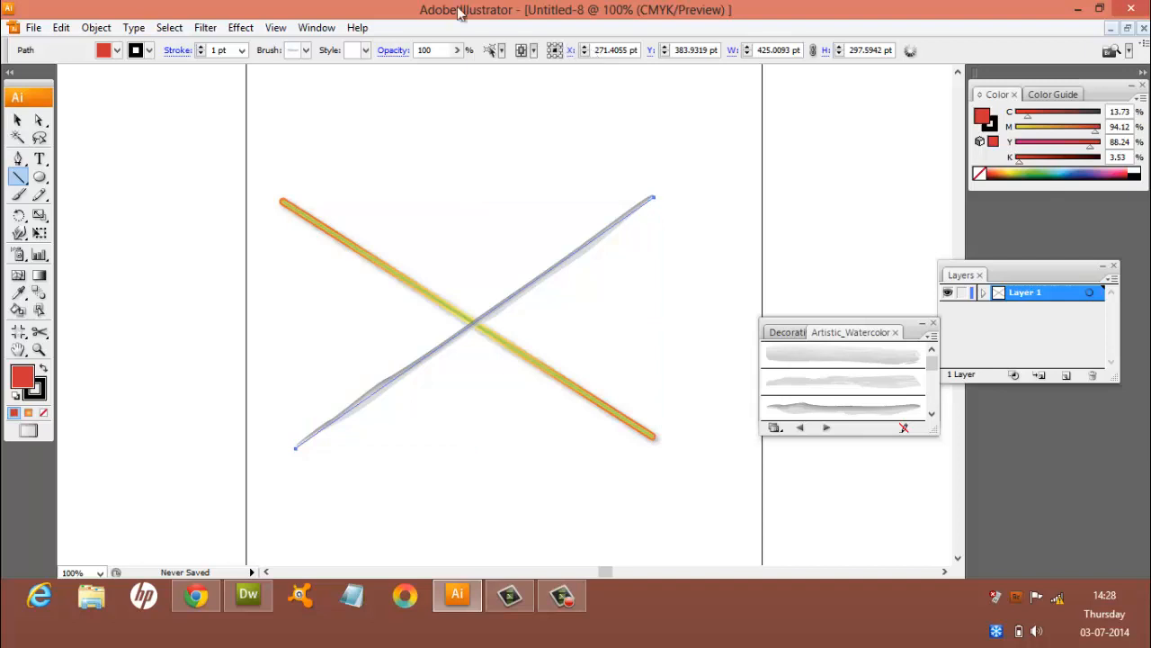
pyautogui.click(23, 180)
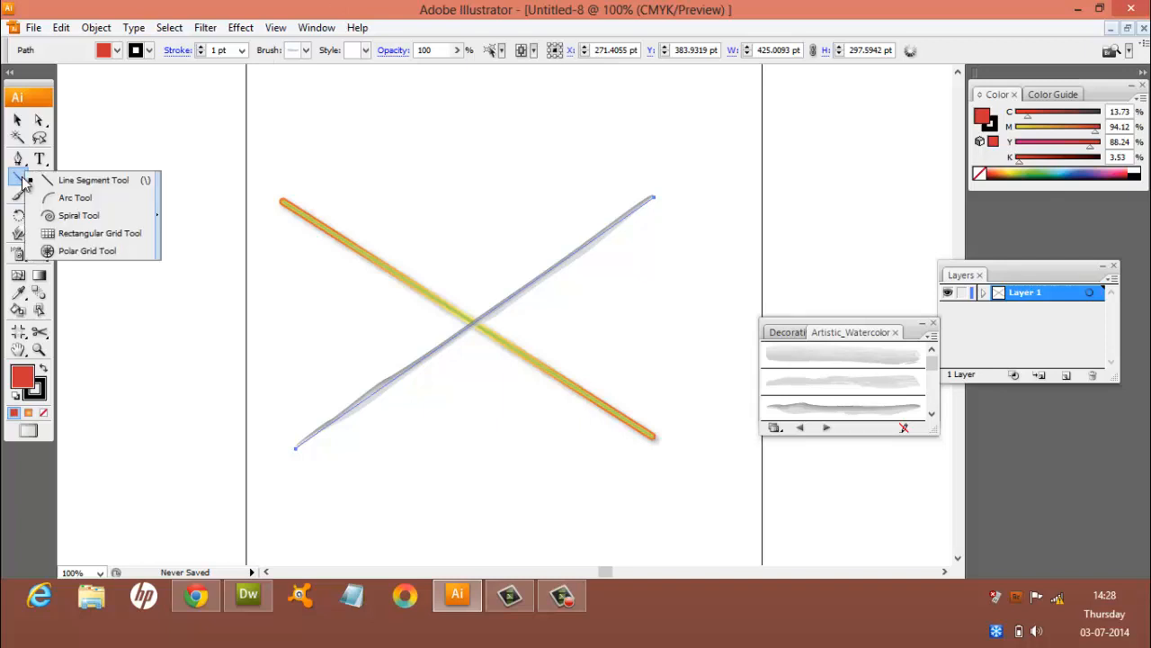
pyautogui.click(65, 205)
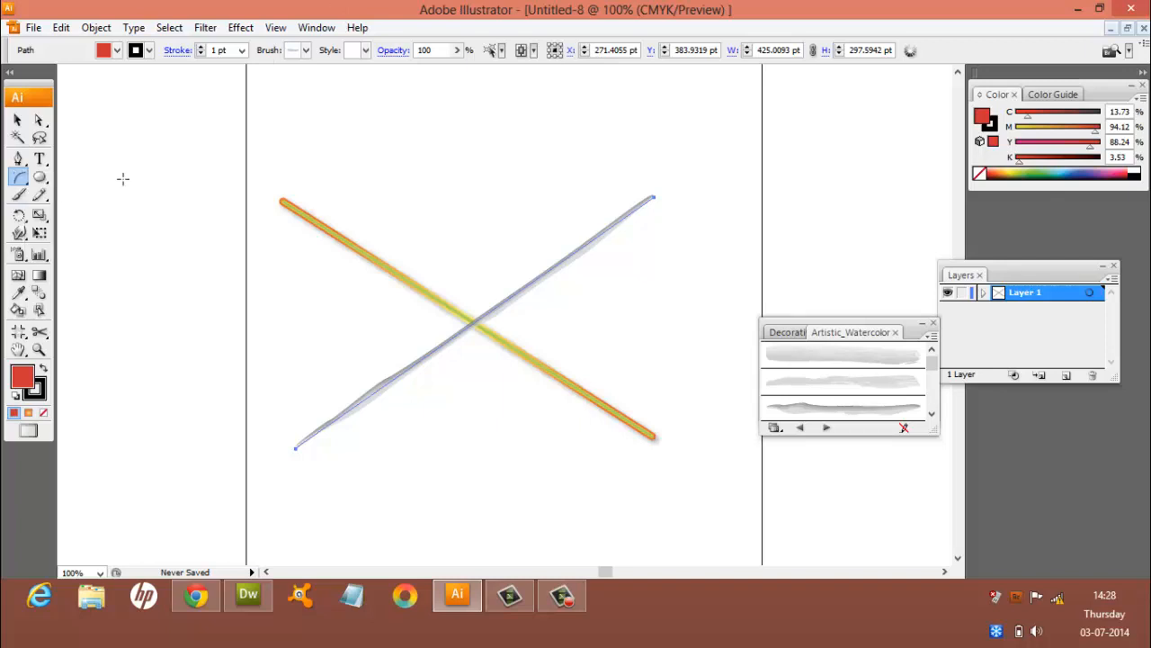
pyautogui.moveTo(346, 155); pyautogui.dragTo(512, 430)
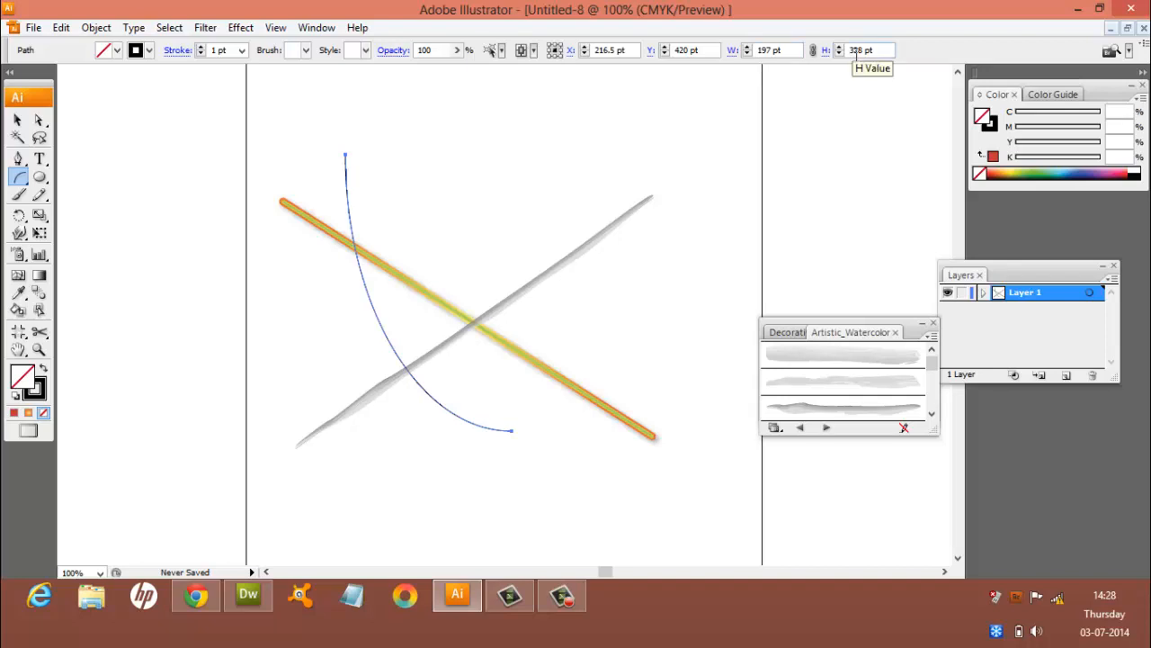
pyautogui.click(241, 54)
pyautogui.click(225, 198)
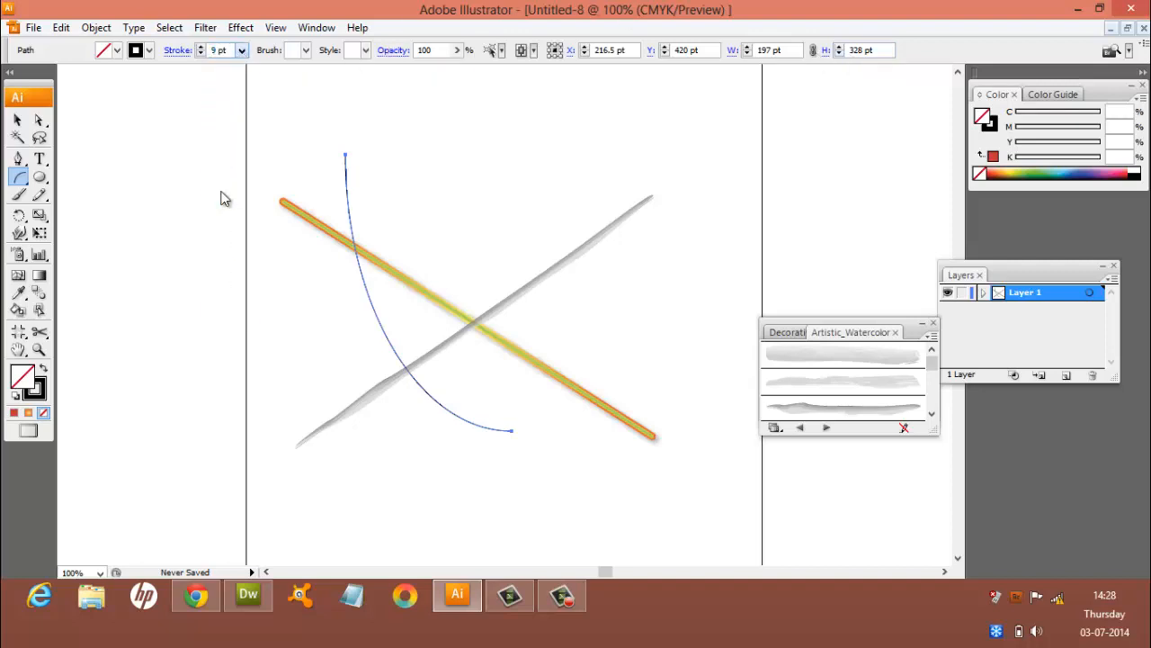
# Step: Try the Scribble graphic style on the arc and undo it
pyautogui.click(365, 51)
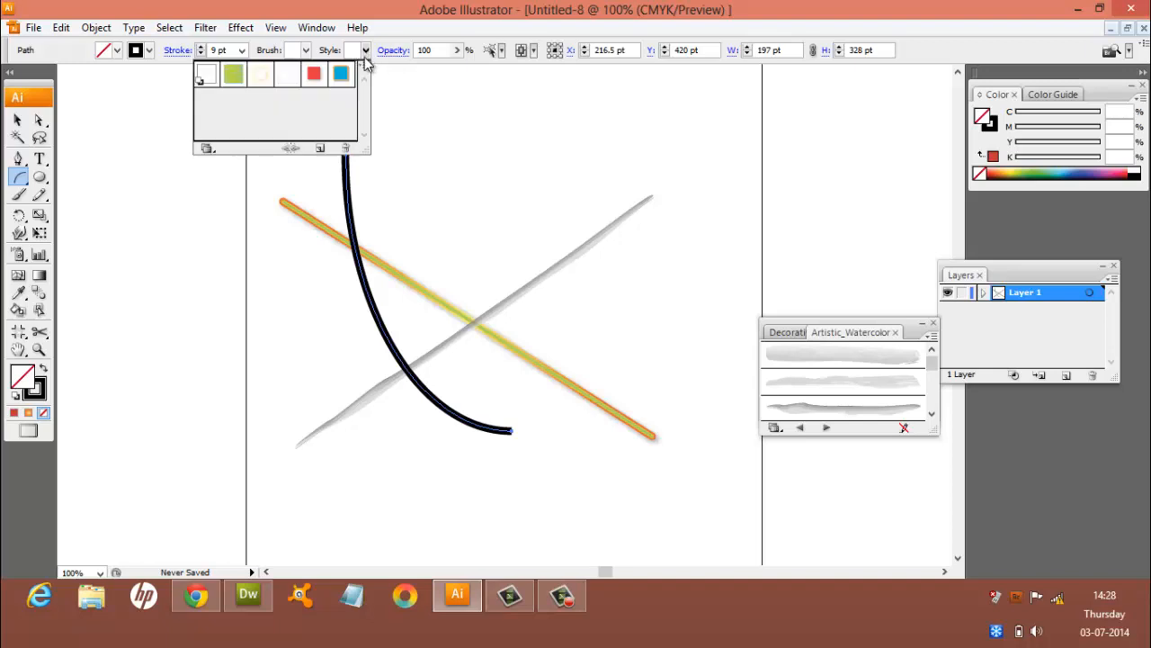
pyautogui.doubleClick(234, 80)
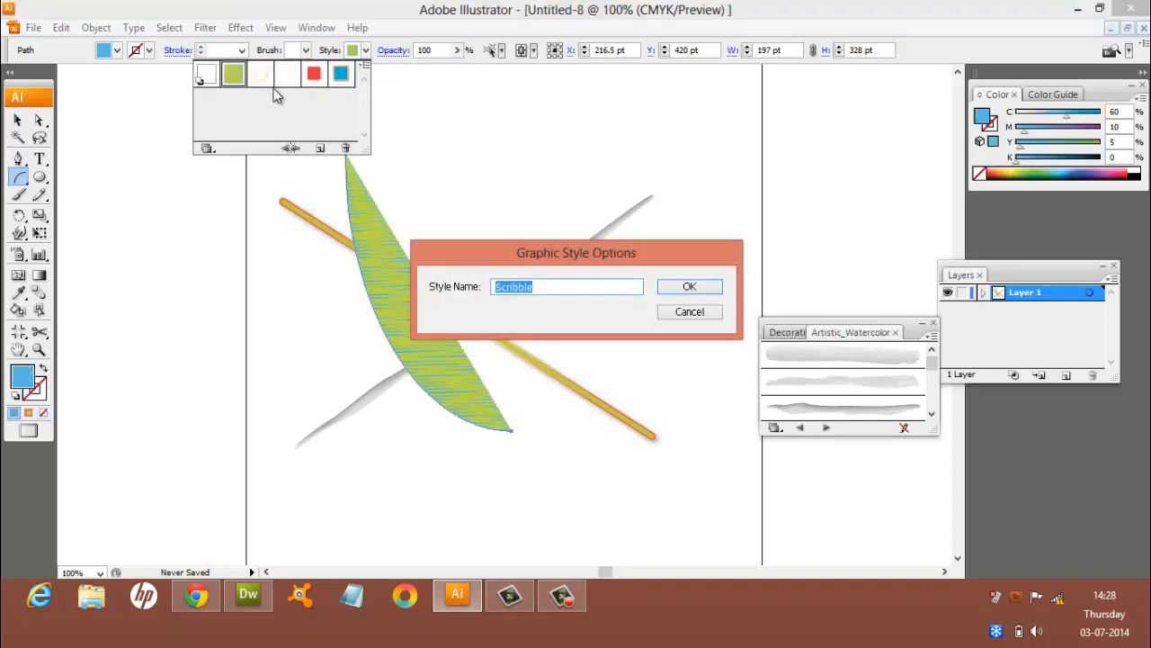
pyautogui.click(674, 313)
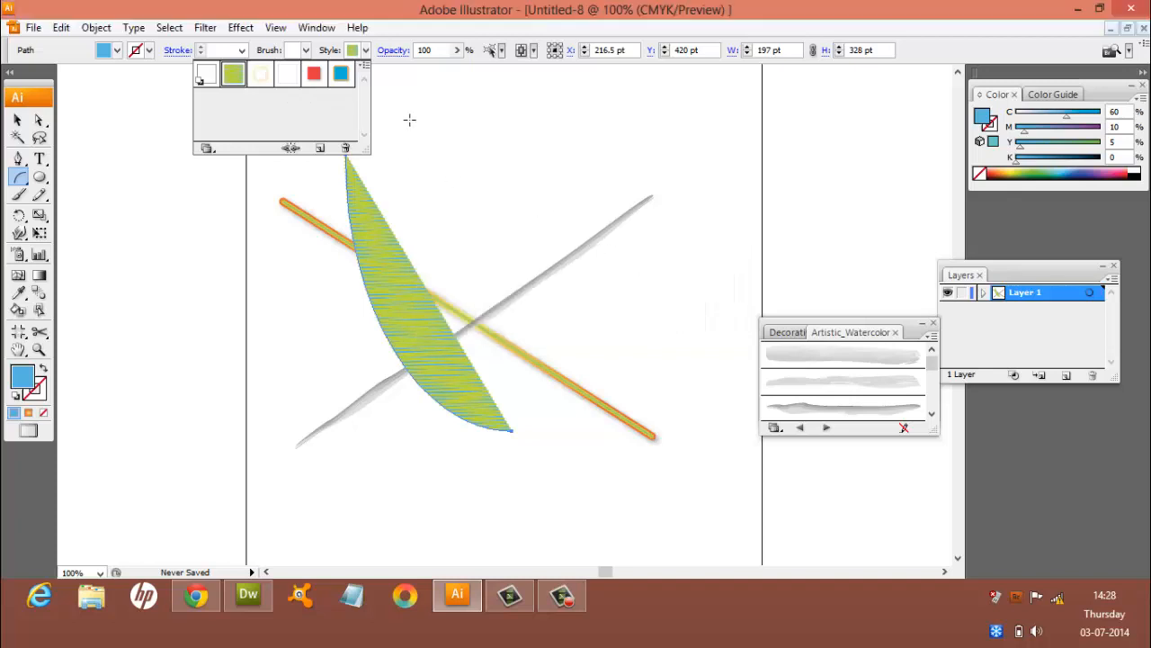
pyautogui.hotkey('ctrl', 'z')
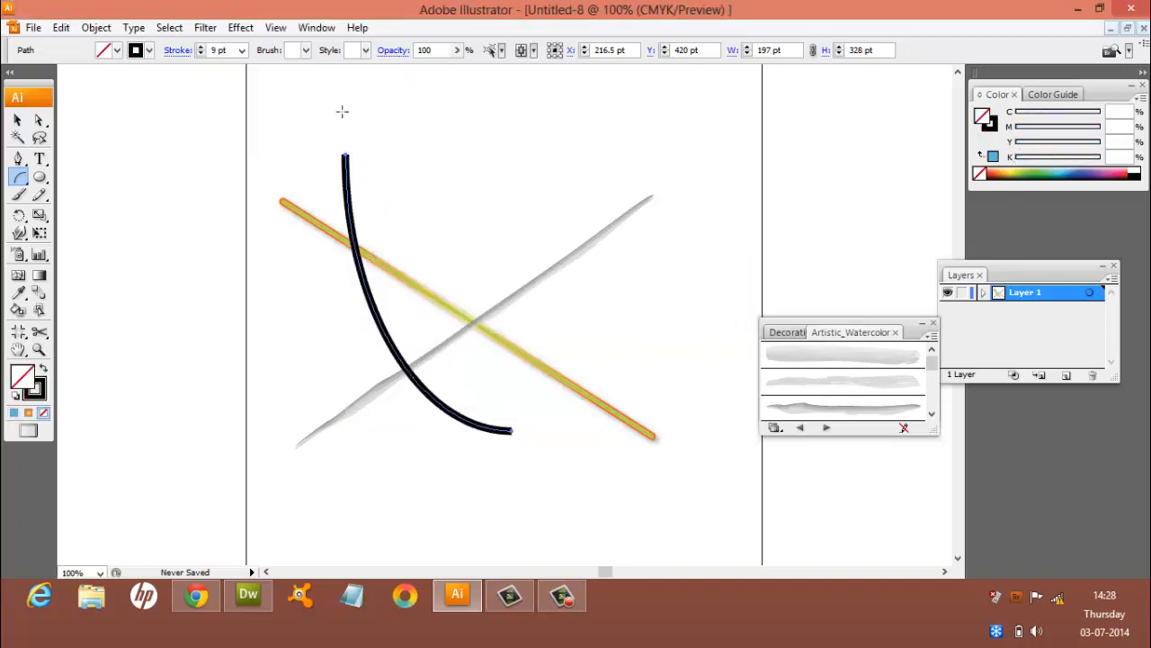
# Step: Apply the Scroll Pen 10 art brush to the arc and, in its brush options, set the stroke direction from left to right
pyautogui.click(307, 50)
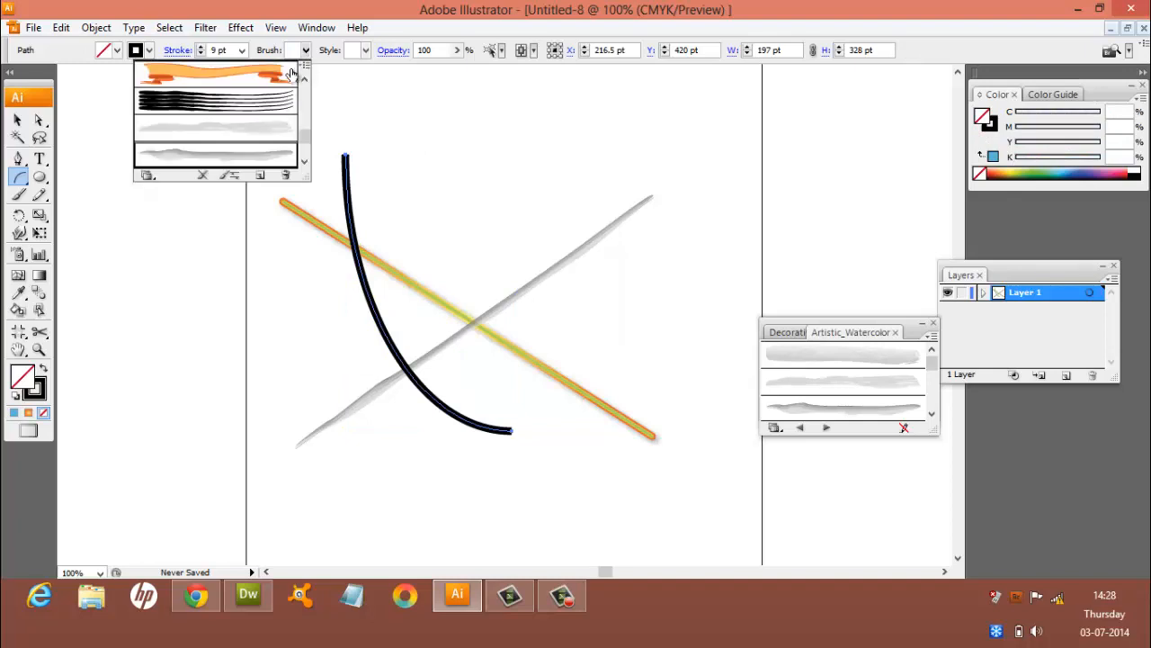
pyautogui.doubleClick(245, 101)
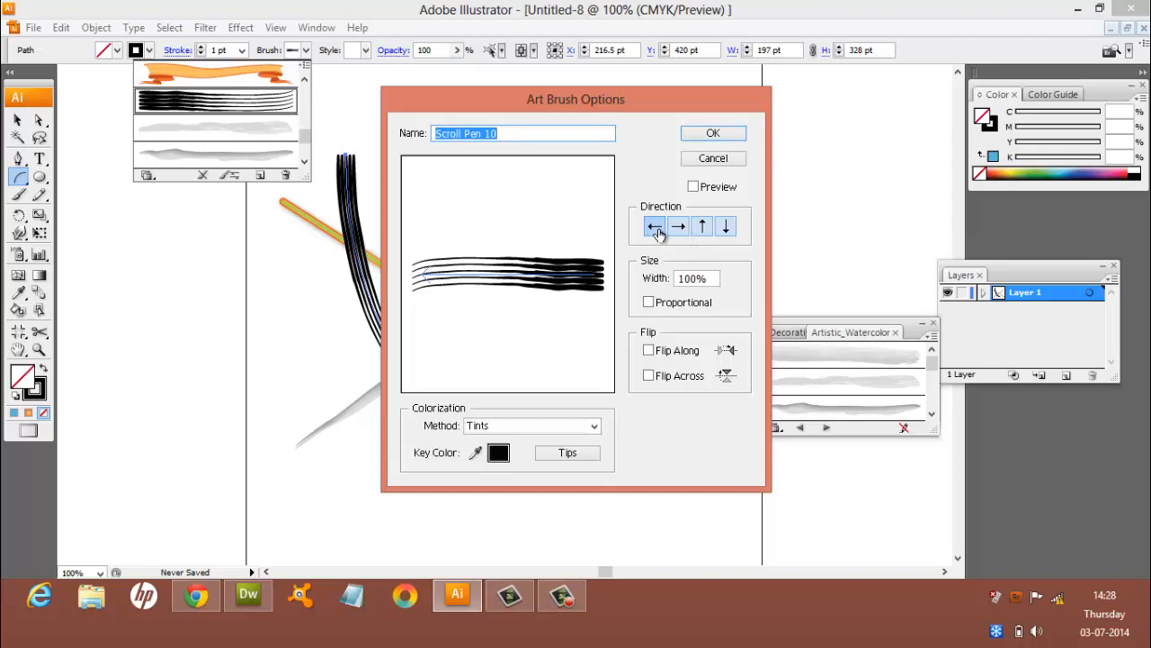
pyautogui.click(704, 231)
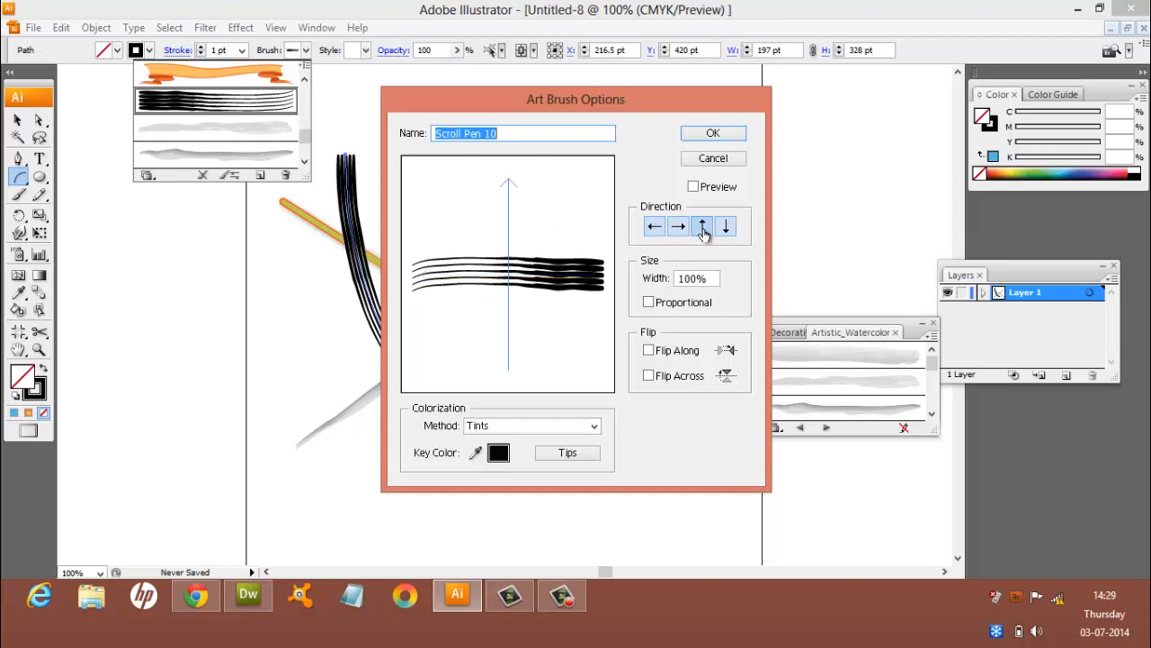
pyautogui.click(732, 231)
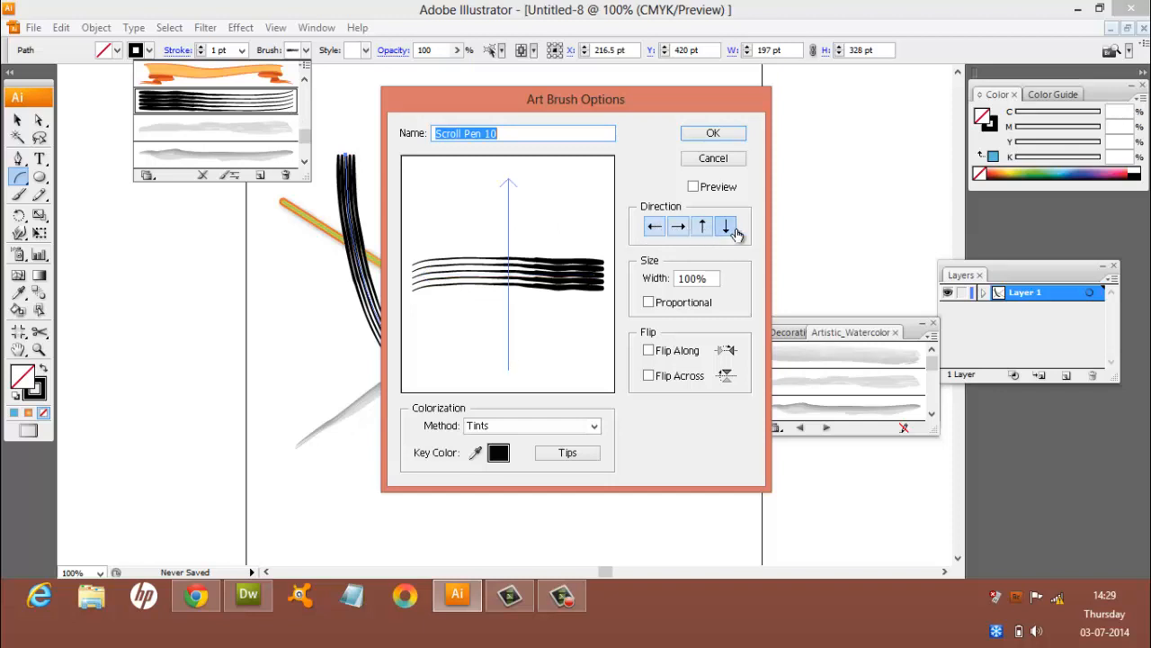
pyautogui.click(678, 230)
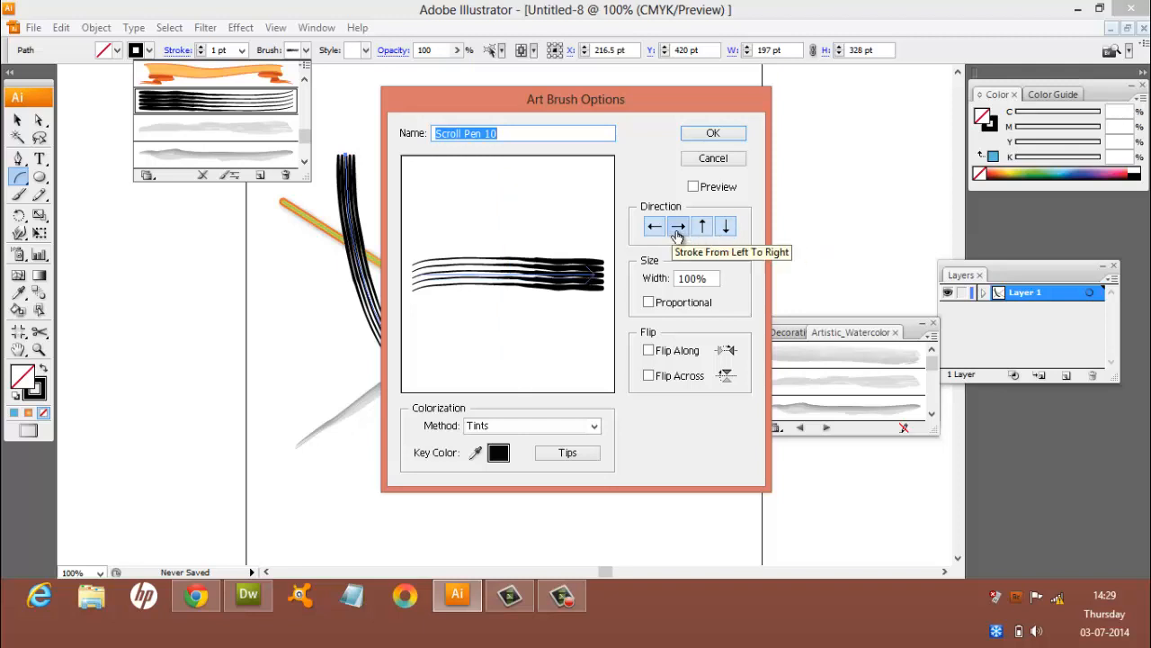
# Step: Turn on Flip Along and the preview for the Scroll Pen 10 brush, and apply the changes to the existing strokes
pyautogui.click(654, 354)
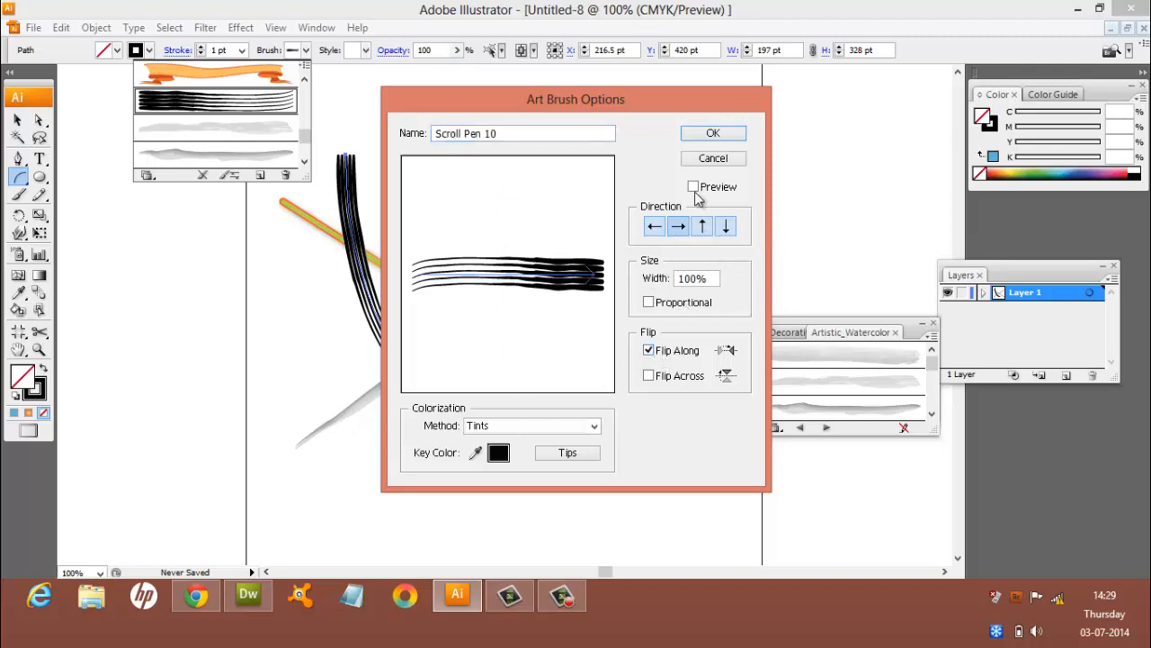
pyautogui.click(694, 188)
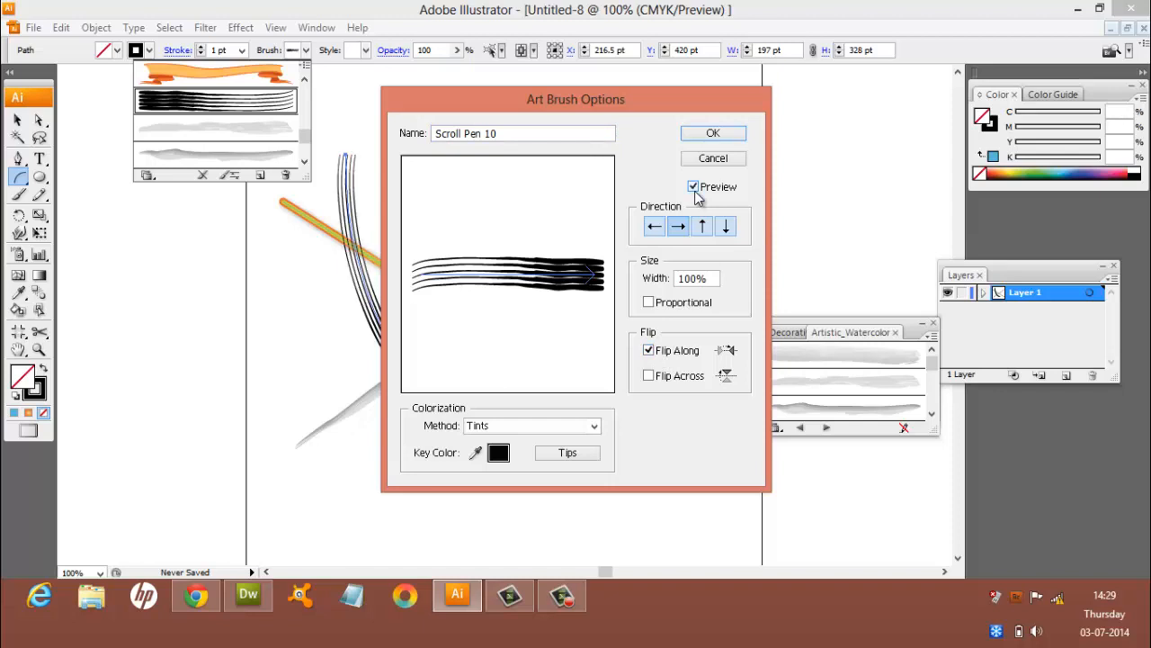
pyautogui.click(713, 133)
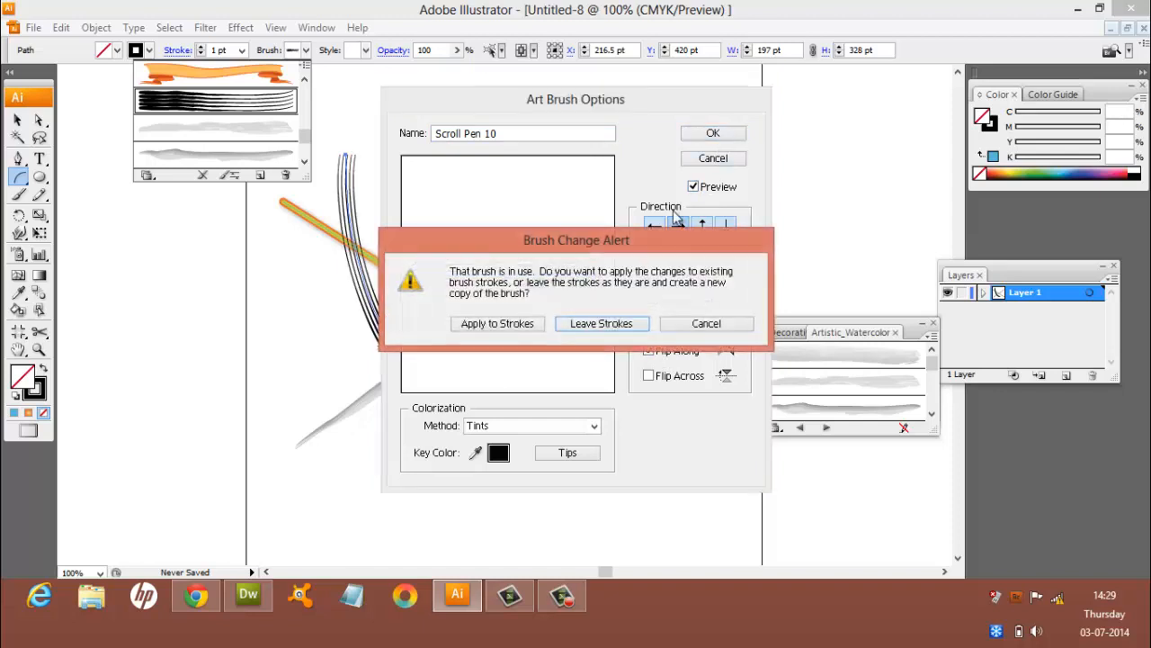
pyautogui.click(524, 322)
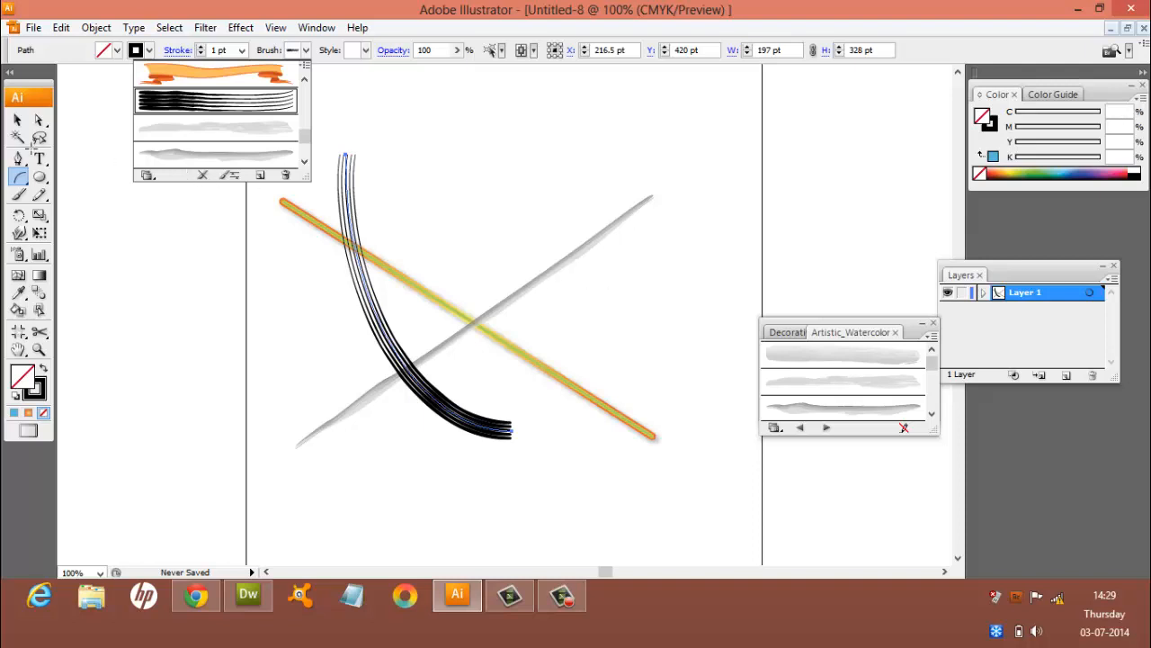
# Step: Draw a spiral about 317 pt wide and 282 pt high over the crossing lines and apply the Glow graphic style to it
pyautogui.moveTo(23, 184); pyautogui.dragTo(61, 218)
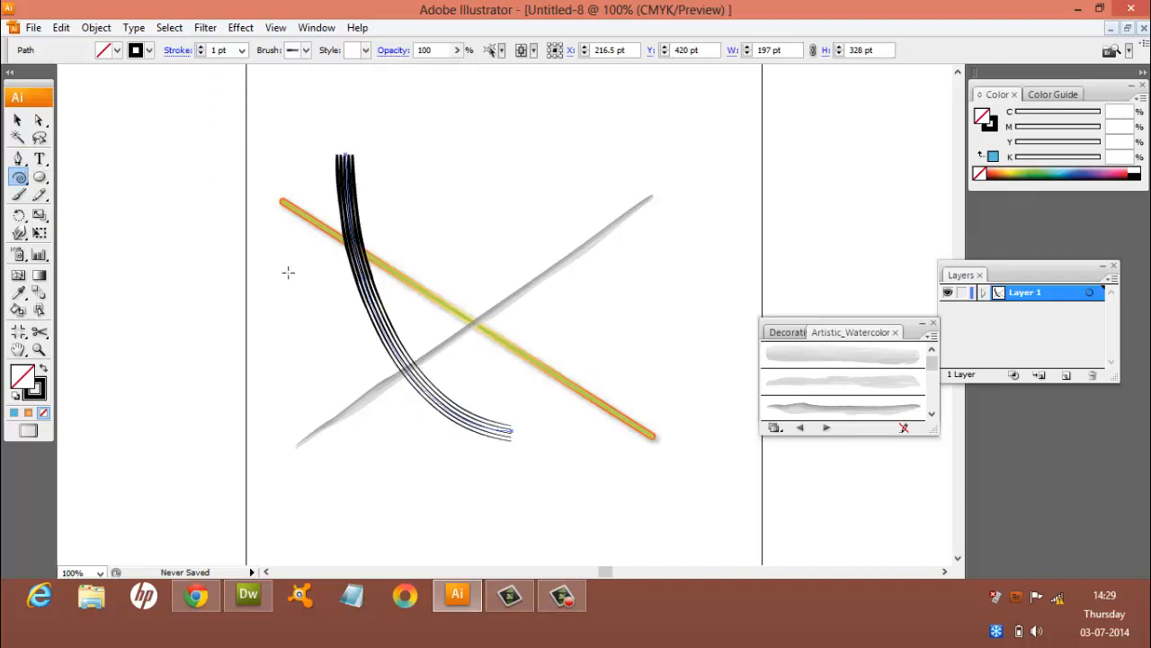
pyautogui.moveTo(502, 219); pyautogui.dragTo(630, 303)
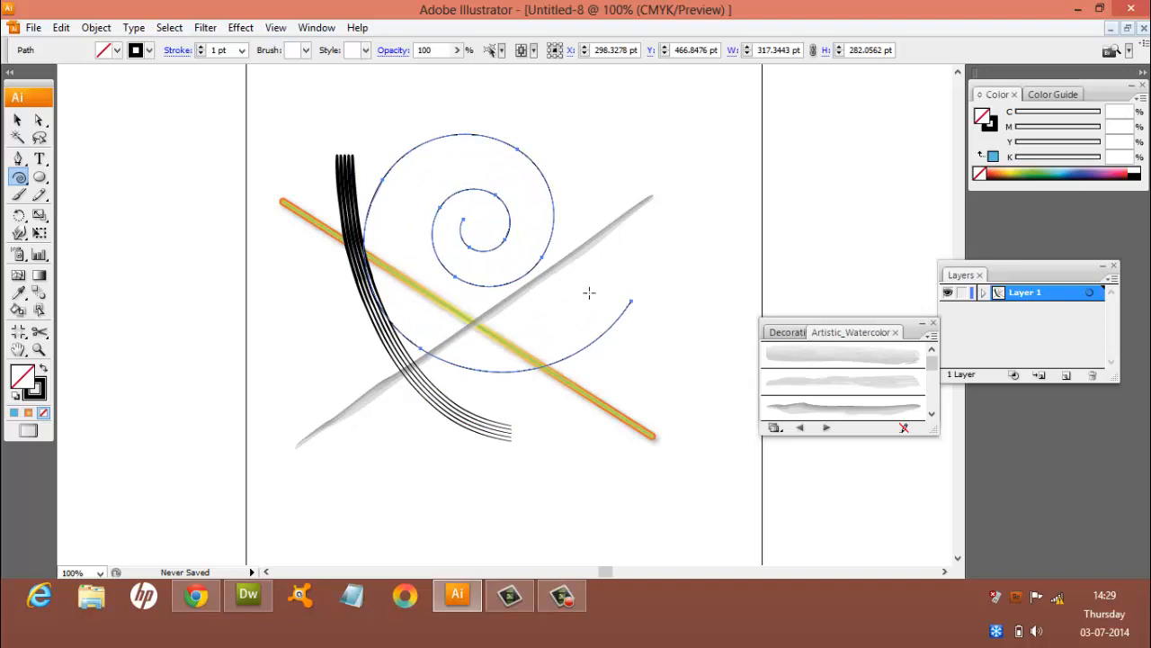
pyautogui.click(365, 51)
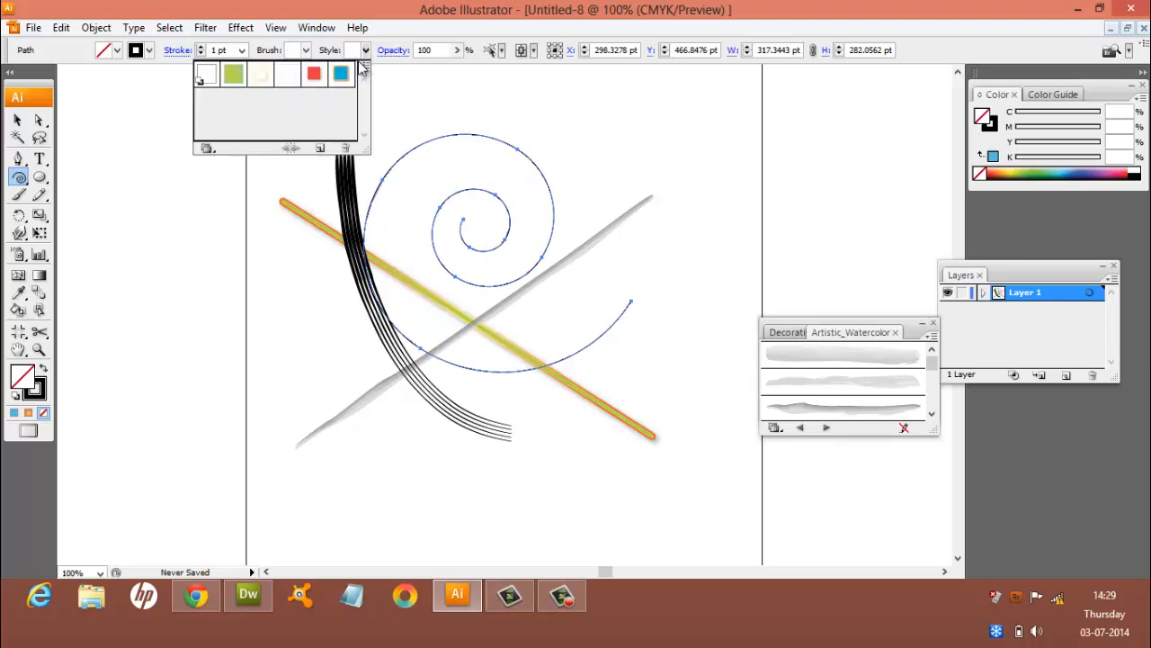
pyautogui.doubleClick(260, 77)
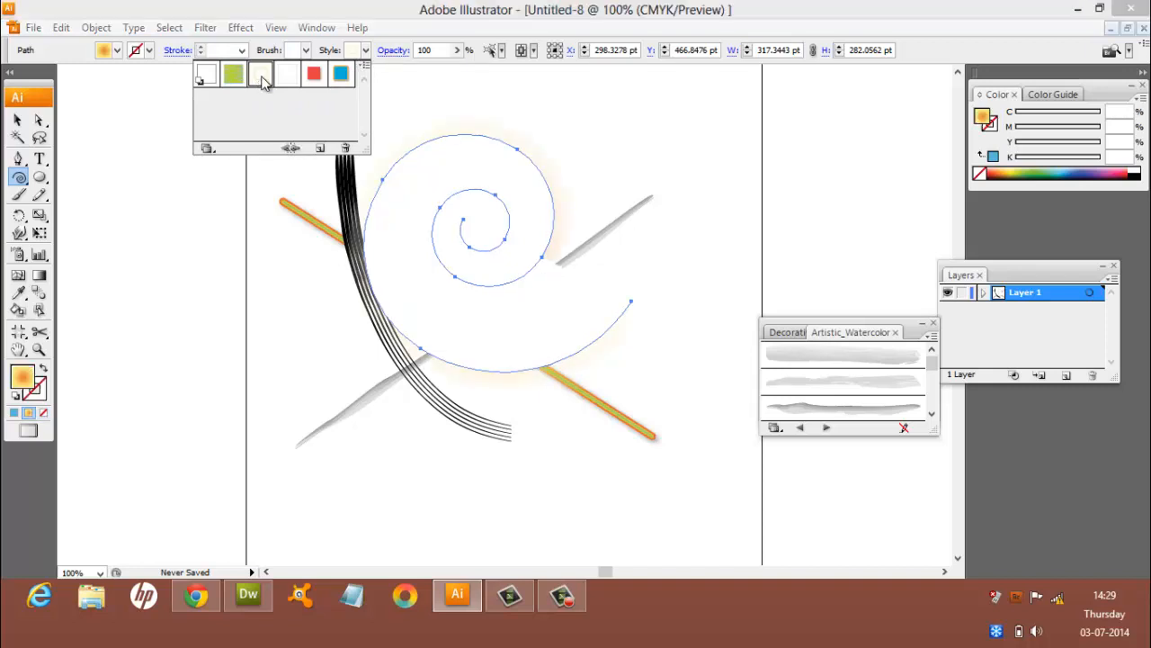
pyautogui.click(666, 288)
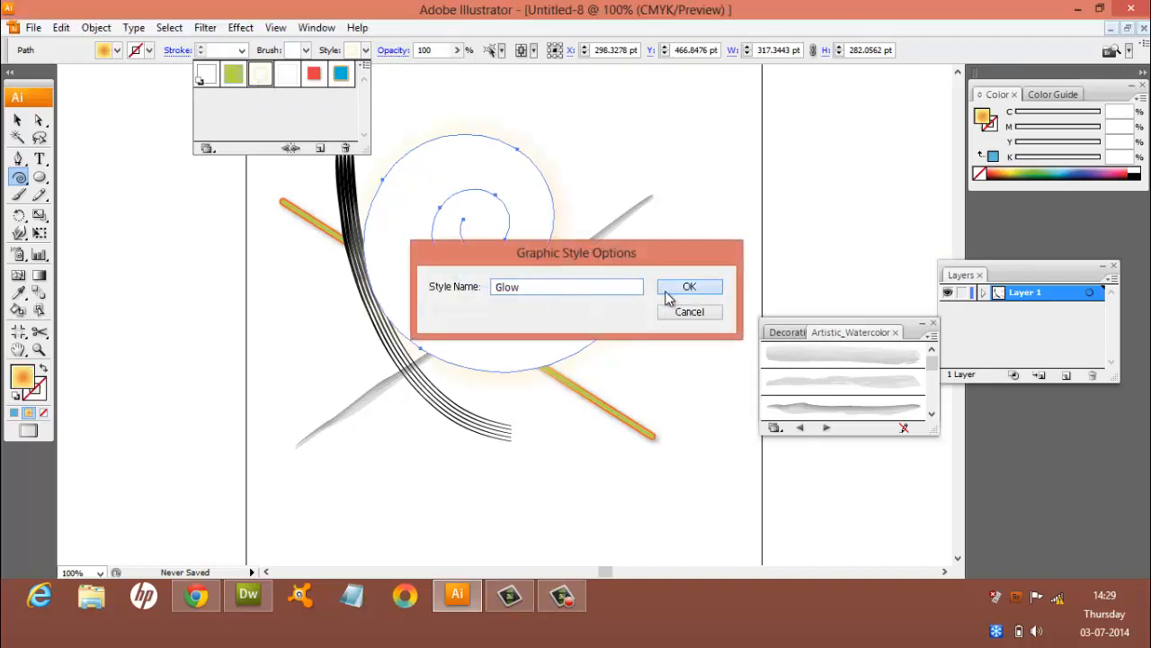
pyautogui.click(665, 289)
pyautogui.click(657, 261)
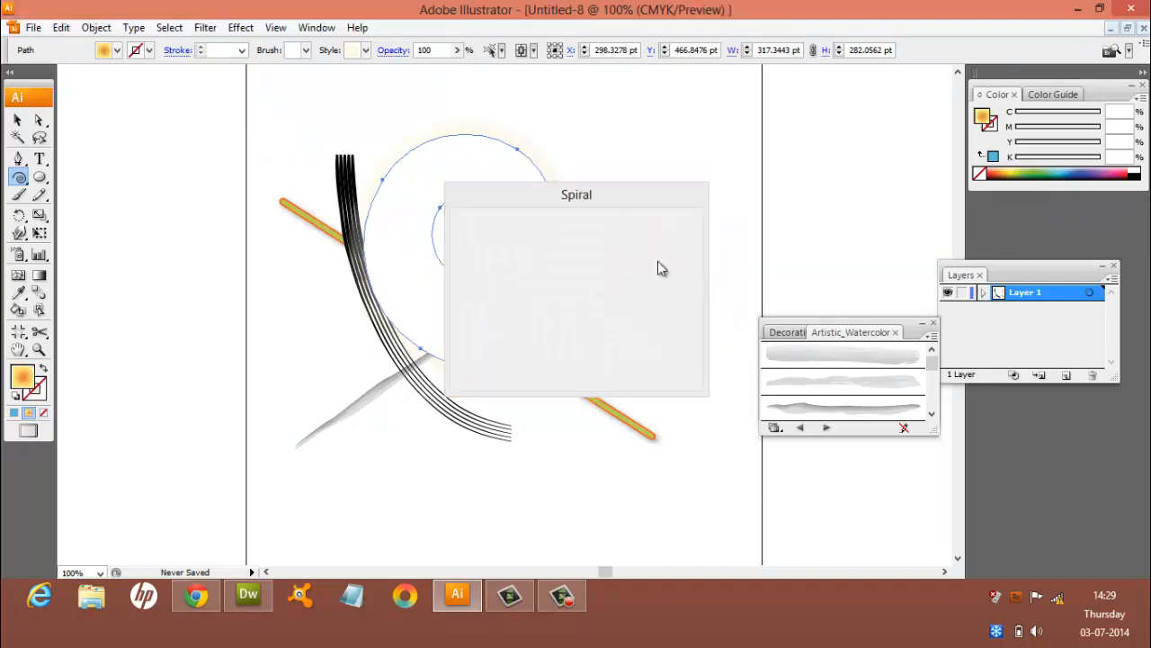
# Step: Try a 20 pt stroke weight and the Shirofuchi graphic style on the spiral
pyautogui.click(242, 50)
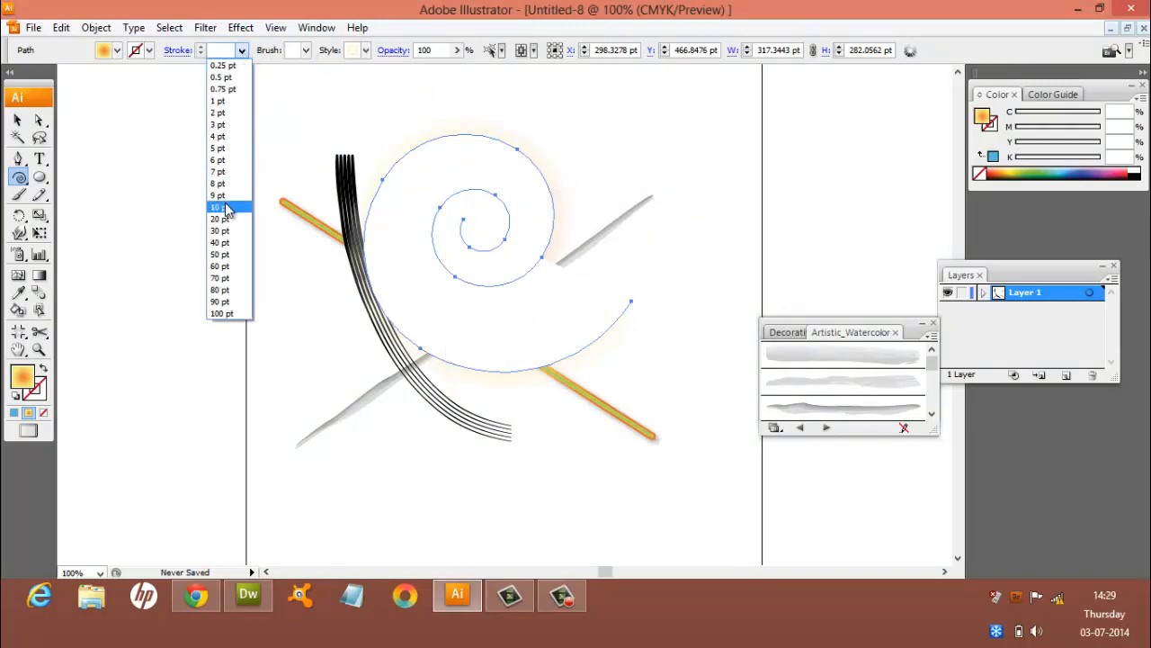
pyautogui.click(221, 204)
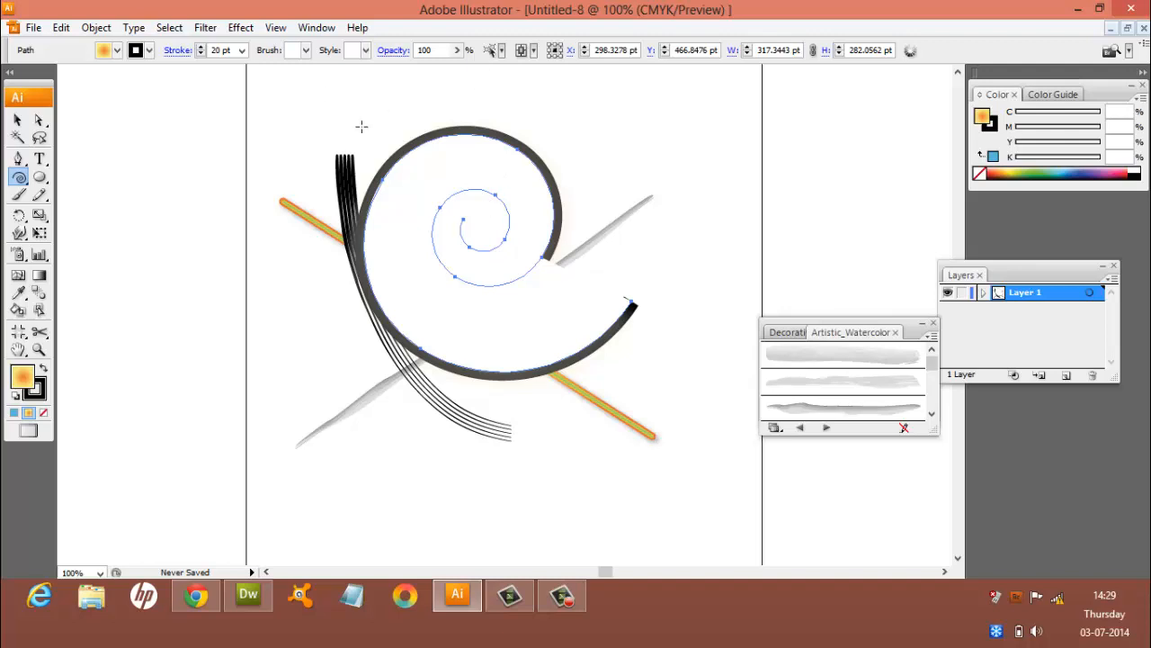
pyautogui.click(365, 50)
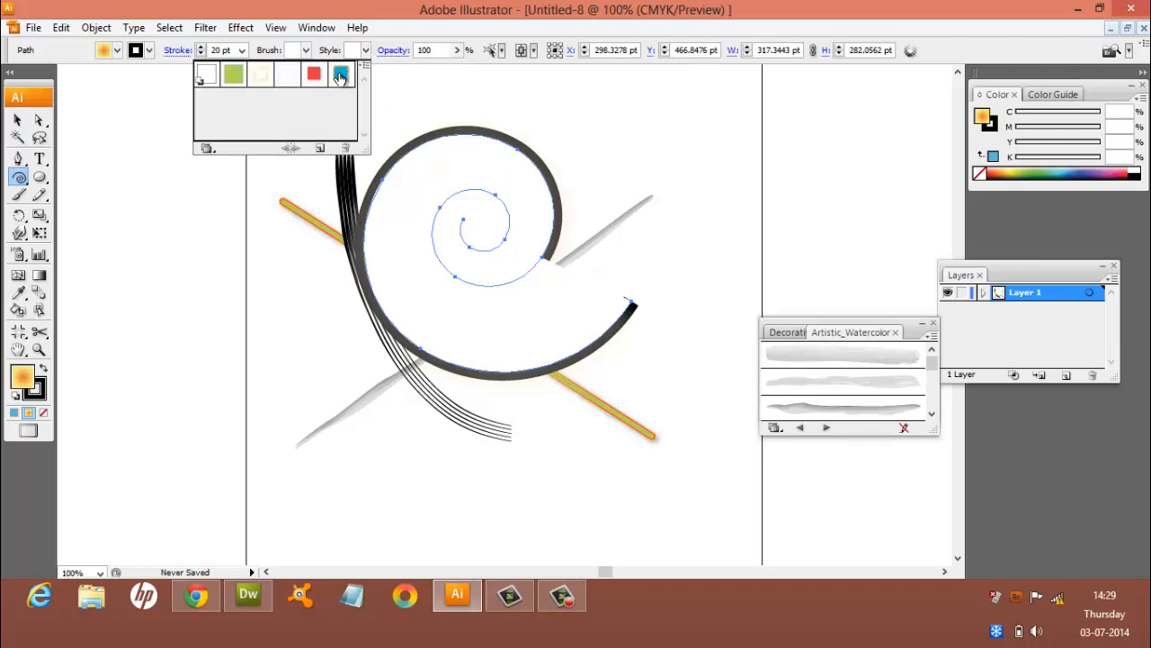
pyautogui.doubleClick(340, 76)
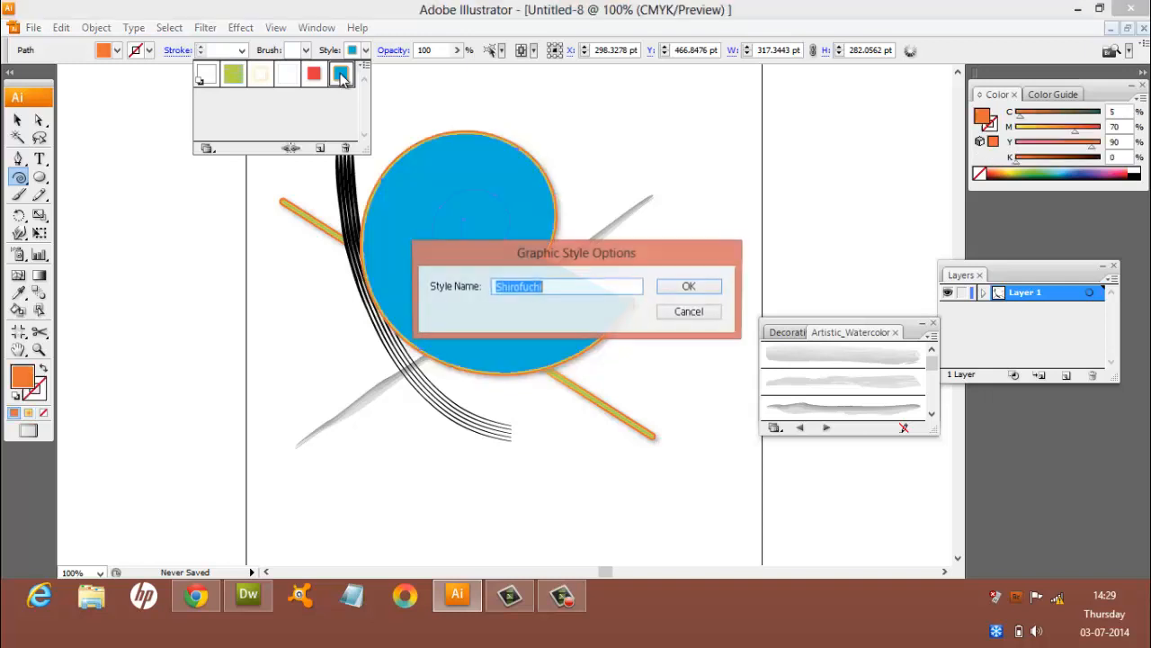
pyautogui.click(670, 312)
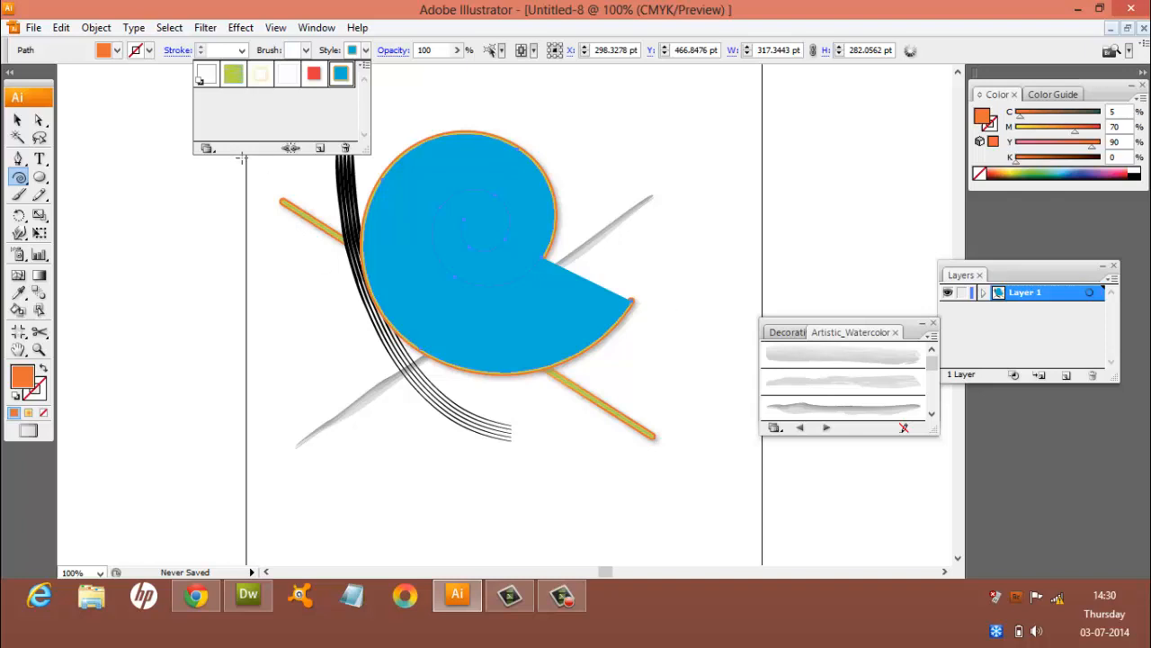
# Step: Load the 3D Effects graphic style library, try several of its styles on the spiral, and finish with 3D Effect 12
pyautogui.click(208, 149)
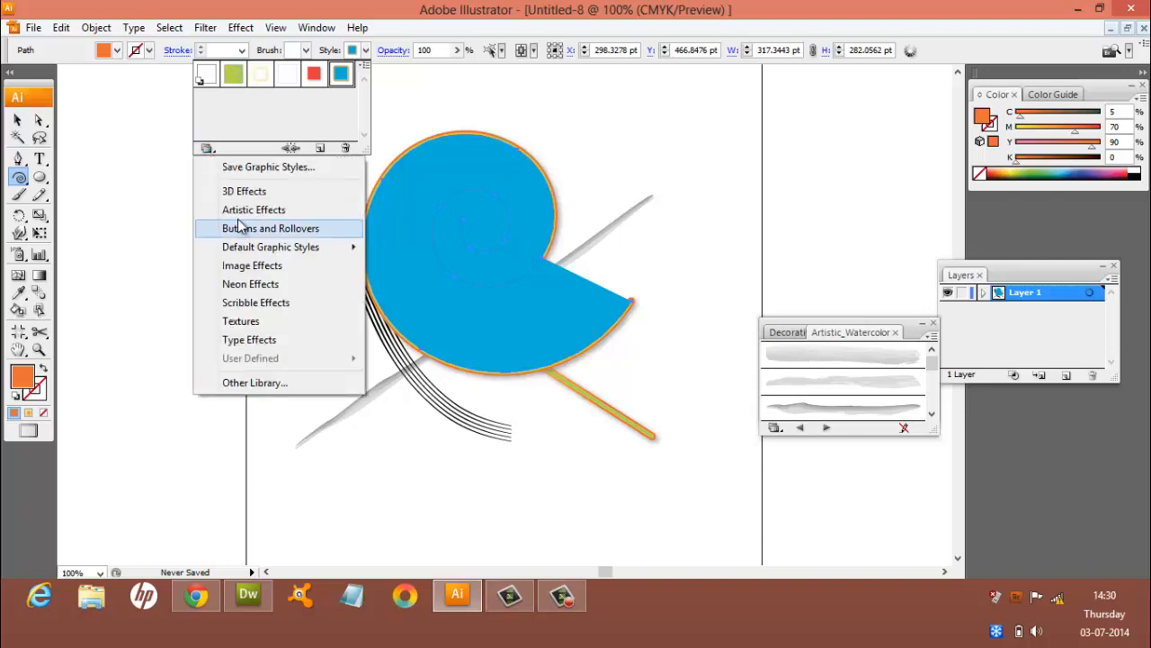
pyautogui.click(241, 193)
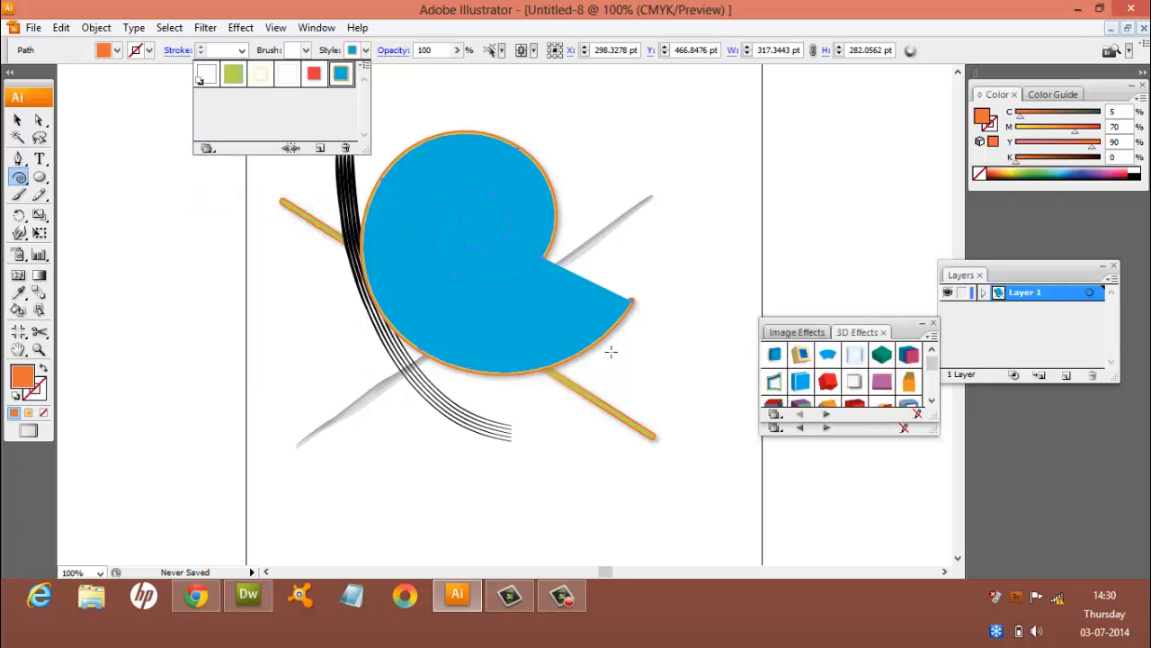
pyautogui.click(802, 355)
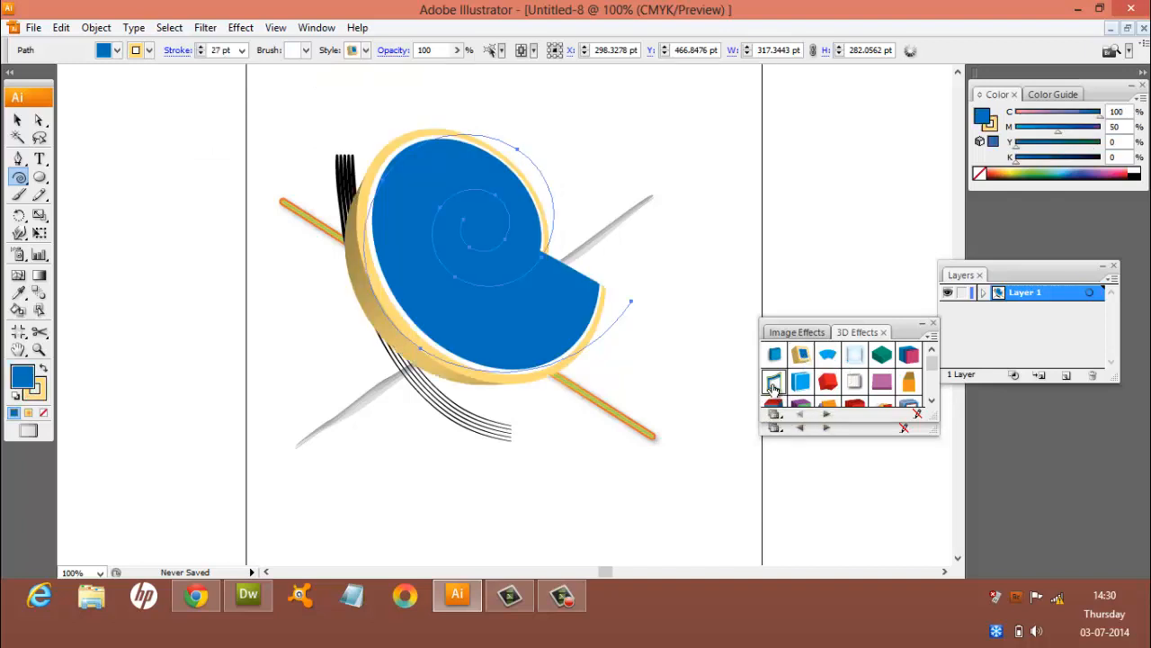
pyautogui.click(773, 385)
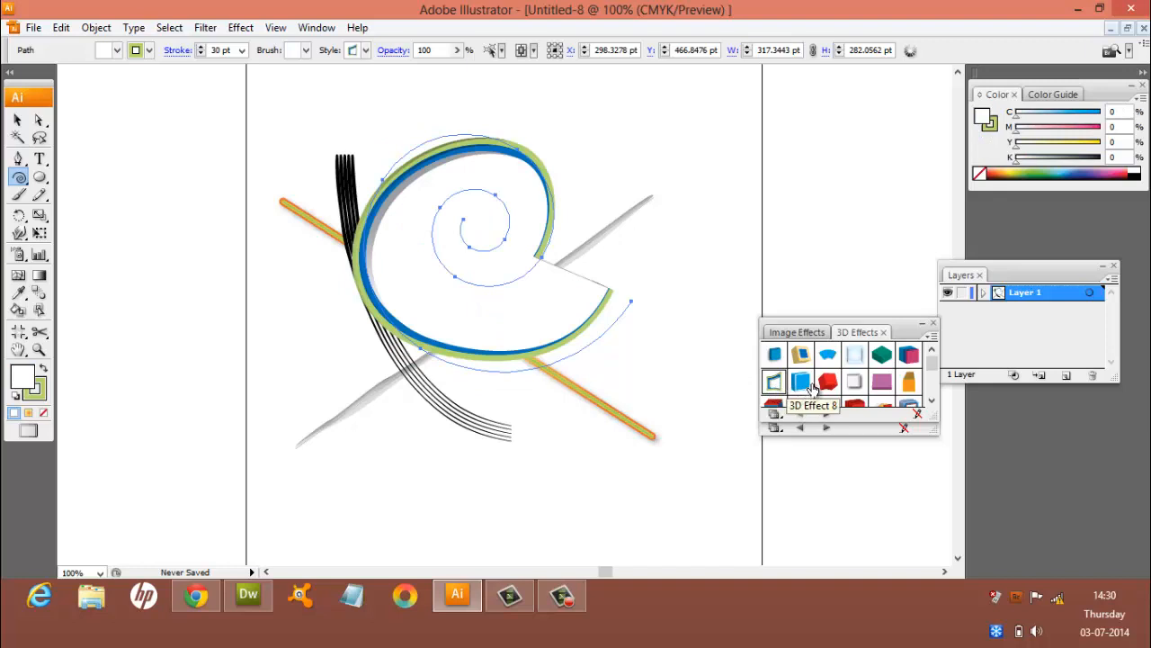
pyautogui.click(802, 385)
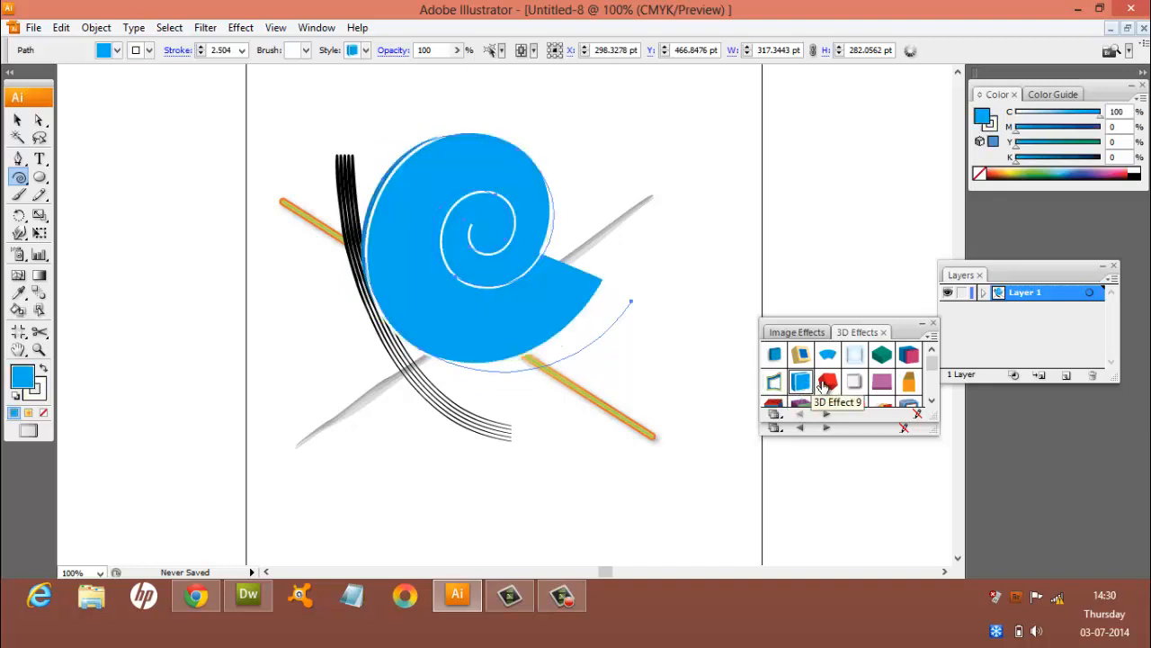
pyautogui.click(828, 385)
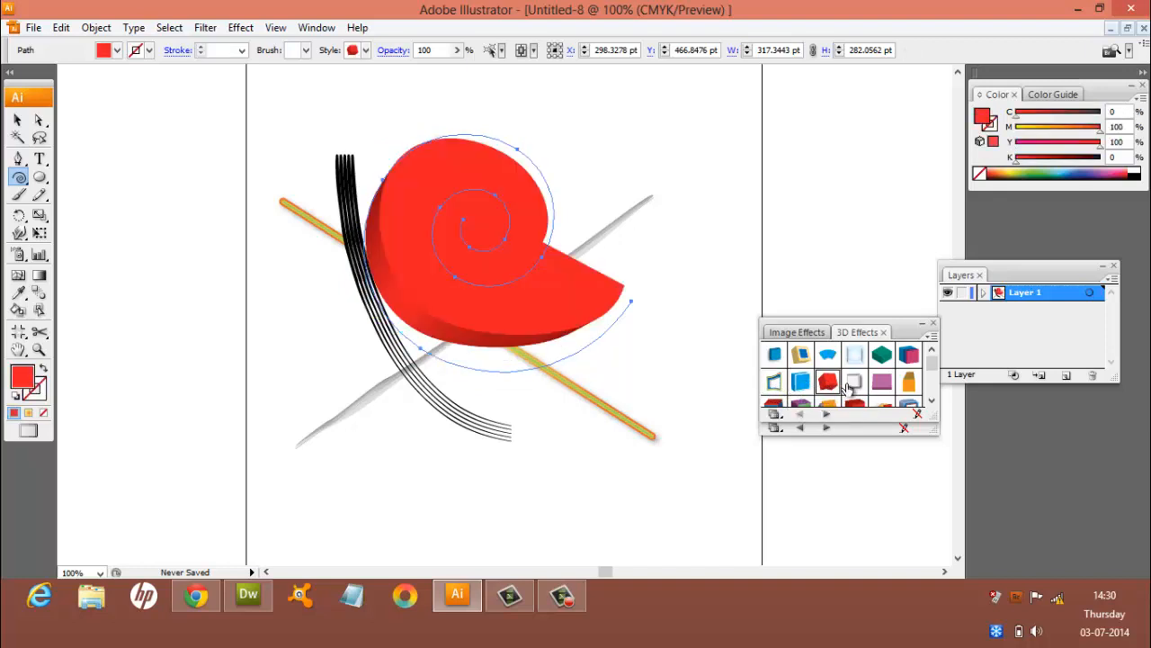
pyautogui.click(853, 385)
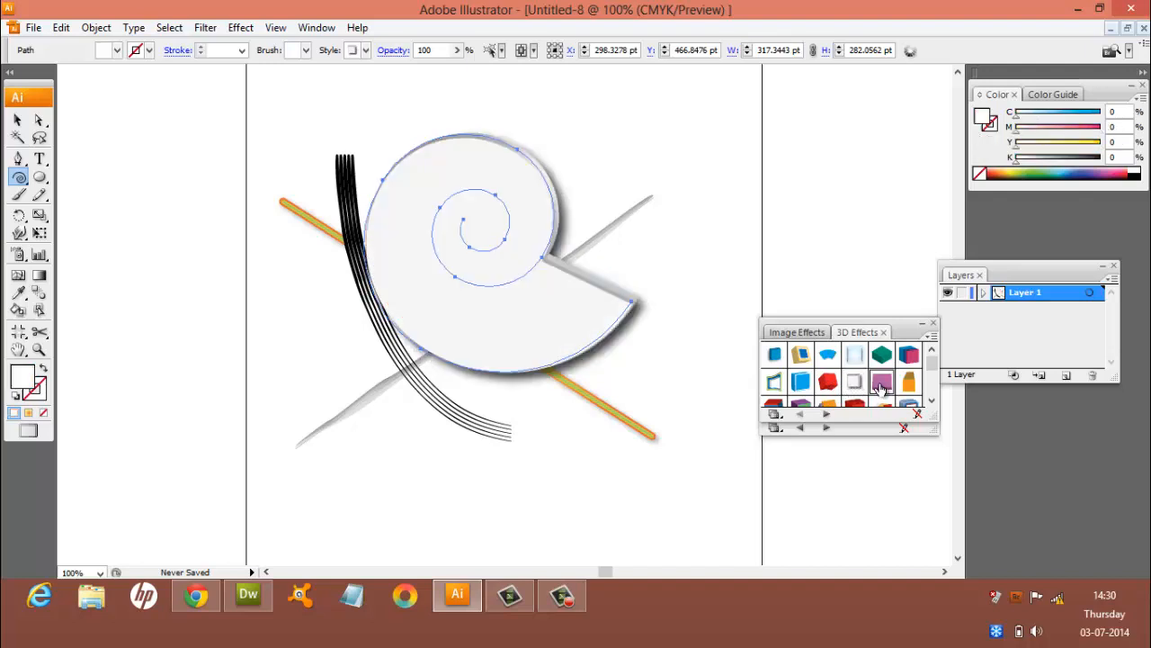
pyautogui.click(882, 385)
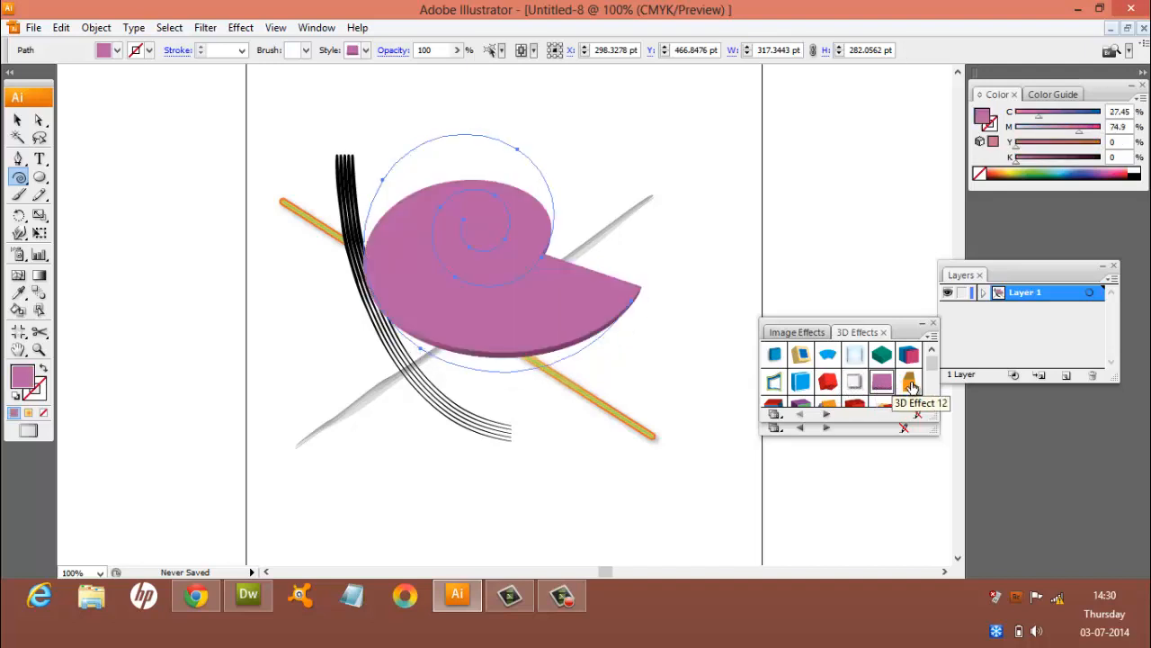
pyautogui.click(909, 384)
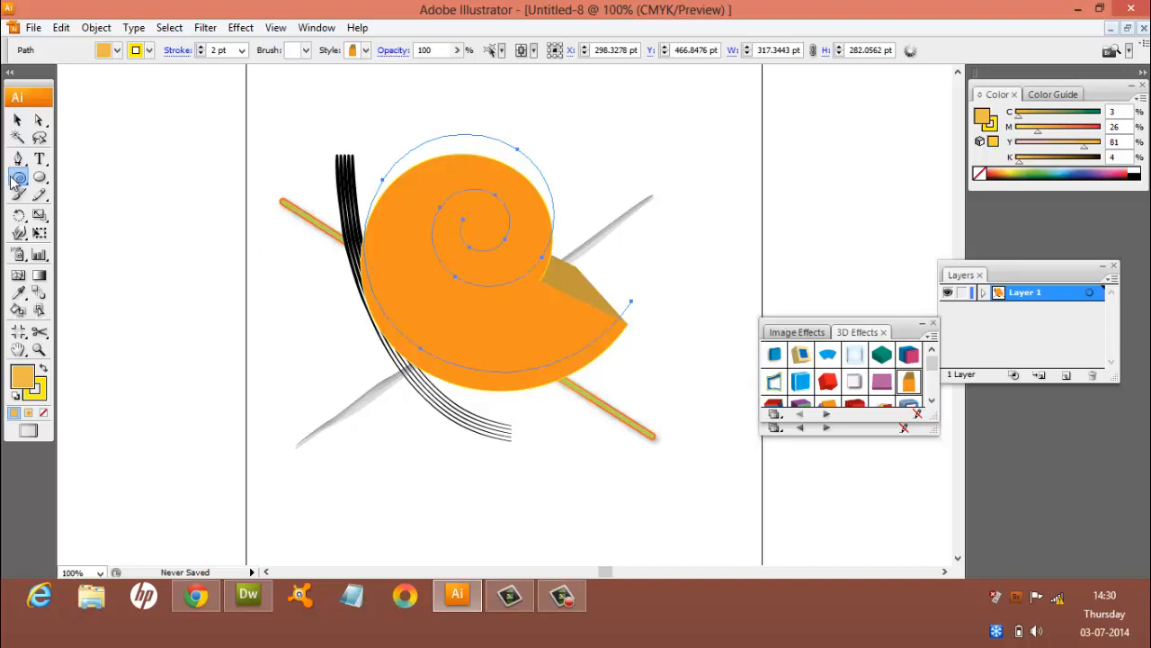
# Step: Create a 100 by 100 pt rectangular grid with 5 horizontal and 5 vertical dividers beside the artboard, and enlarge it onto the artboard
pyautogui.moveTo(17, 180); pyautogui.dragTo(61, 227)
pyautogui.click(63, 234)
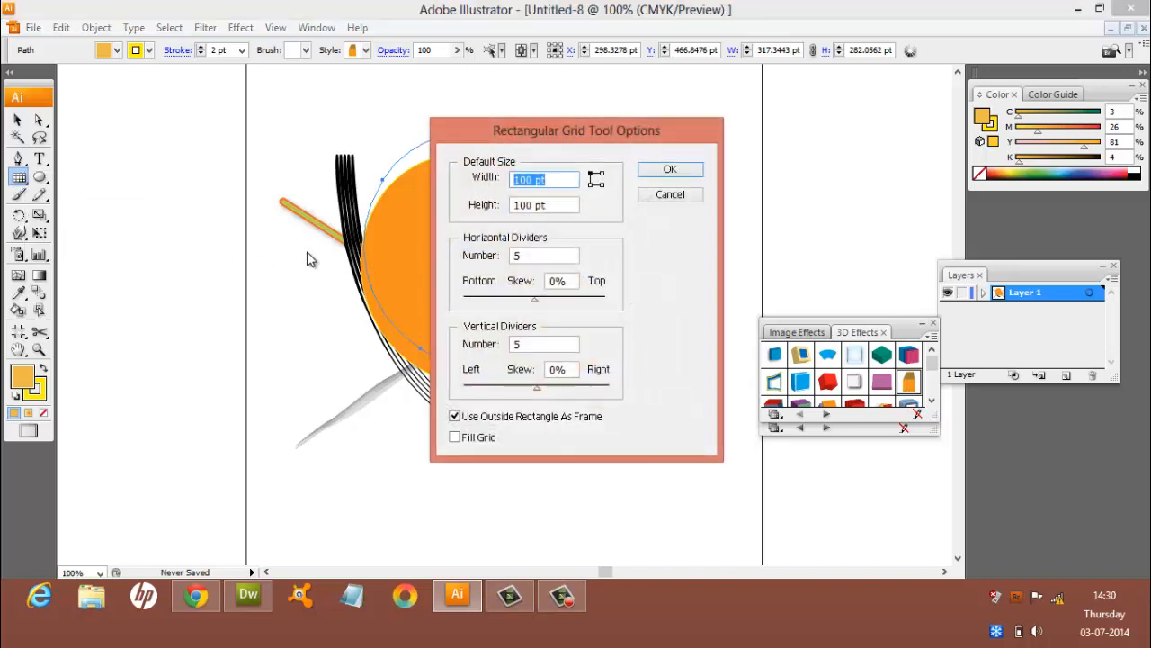
pyautogui.click(661, 173)
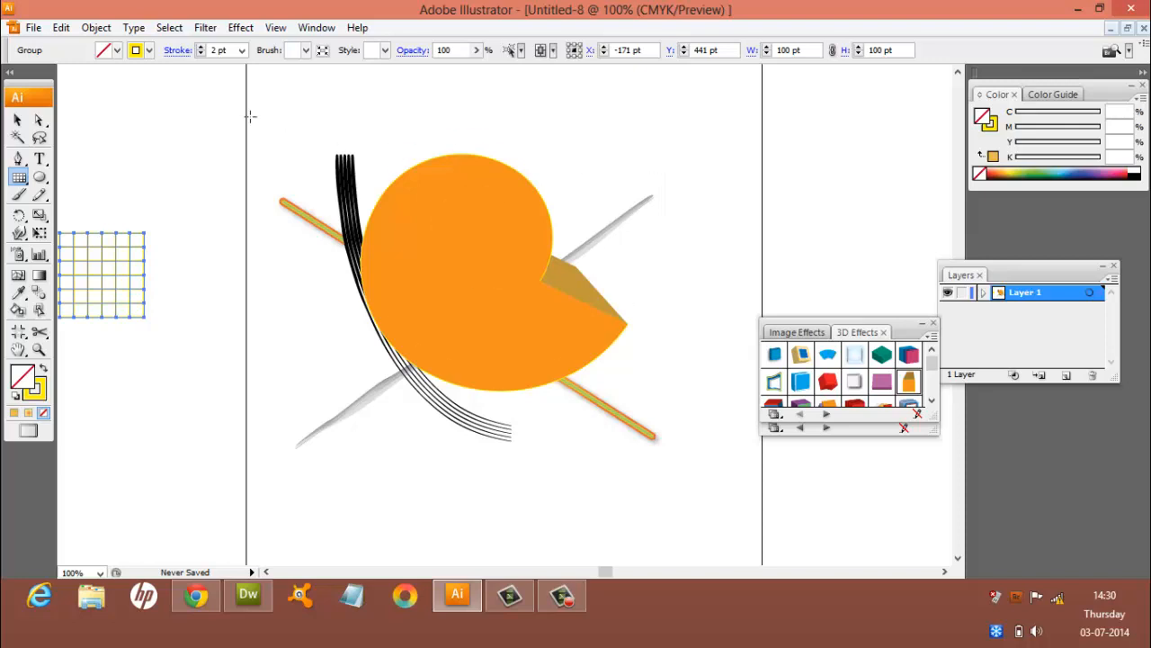
pyautogui.click(17, 120)
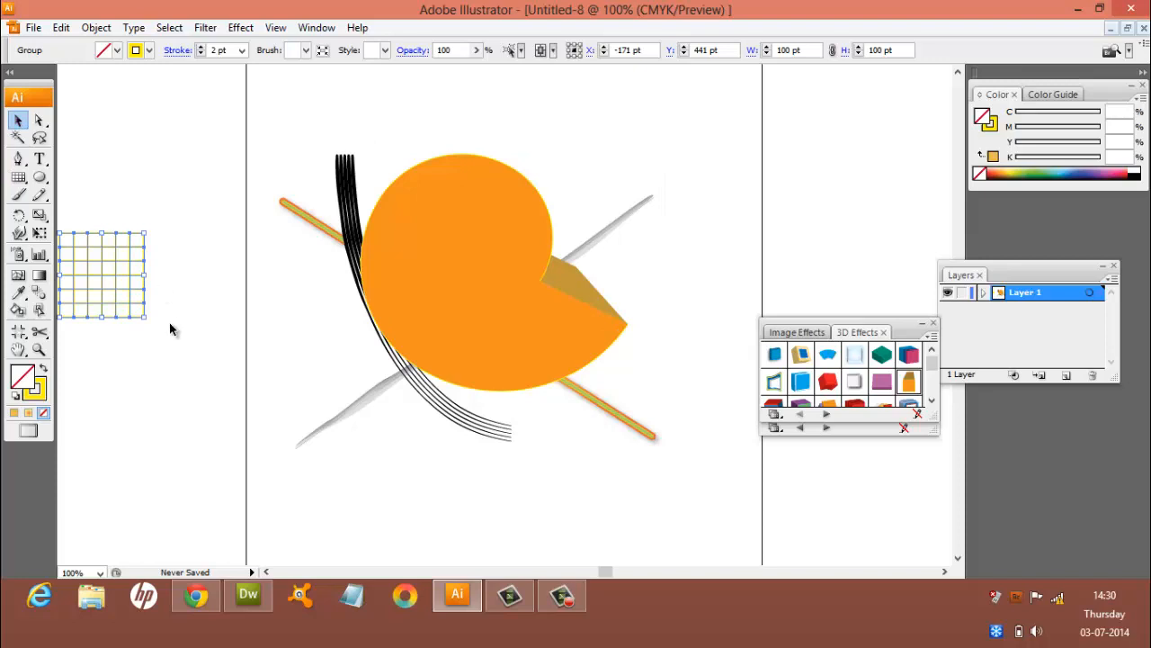
pyautogui.moveTo(146, 317); pyautogui.dragTo(339, 446)
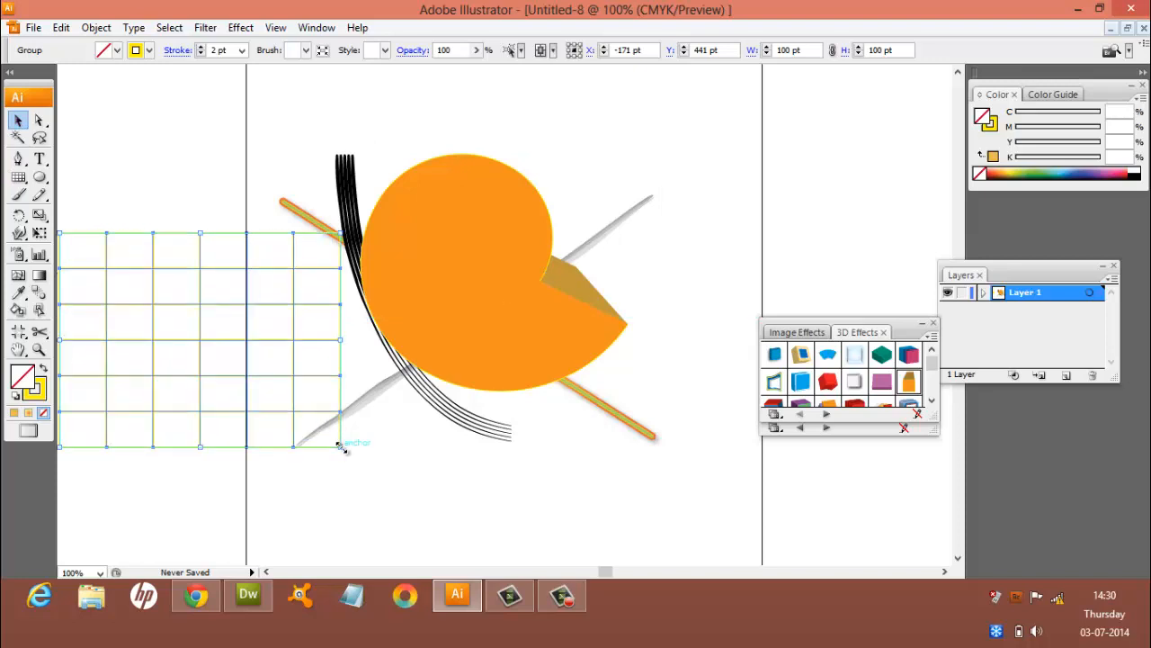
# Step: Delete the spiral, both crossing lines and the arc, keeping only the rectangular grid
pyautogui.click(431, 311)
pyautogui.press('Delete')
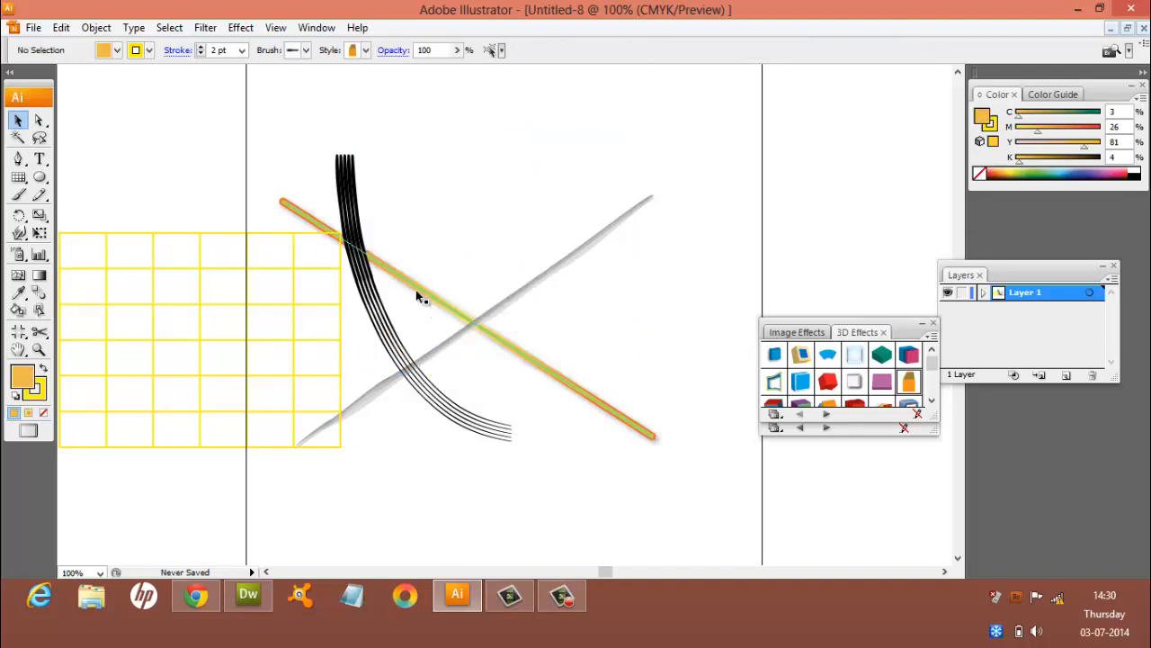
pyautogui.click(494, 307)
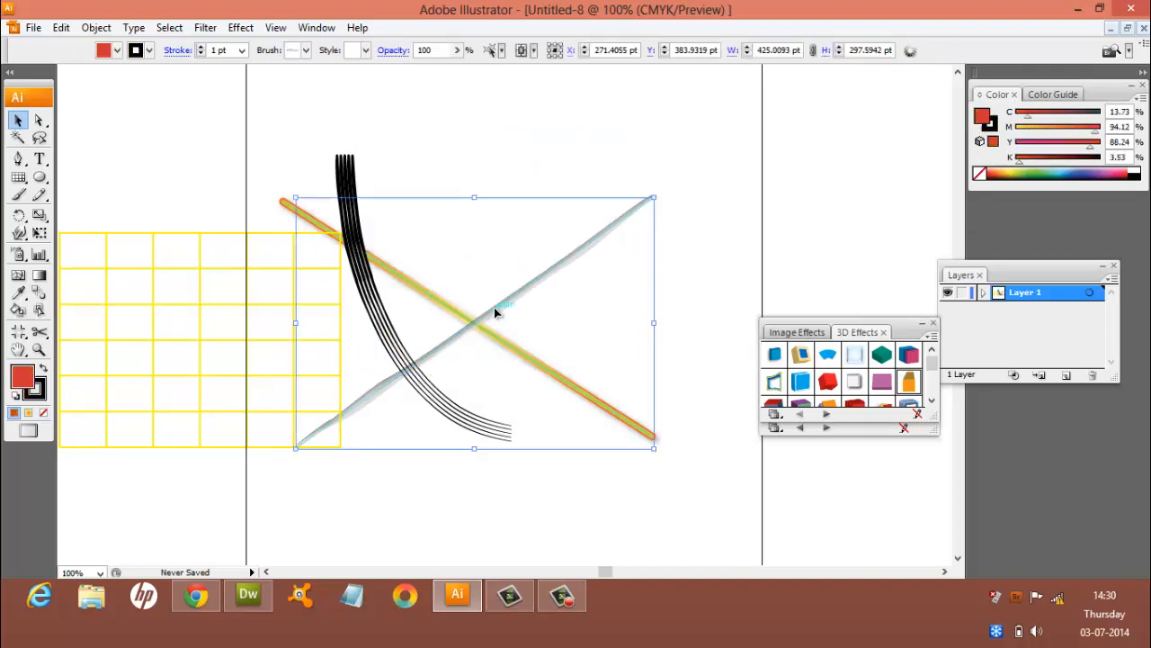
pyautogui.press('Delete')
pyautogui.click(486, 328)
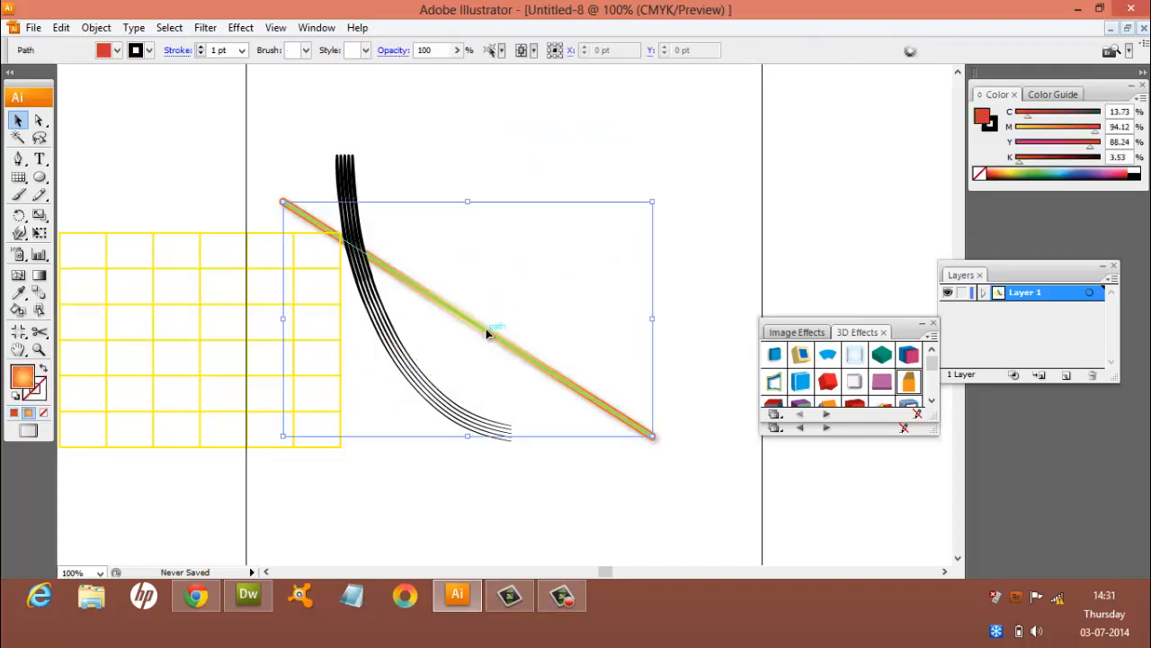
pyautogui.press('Delete')
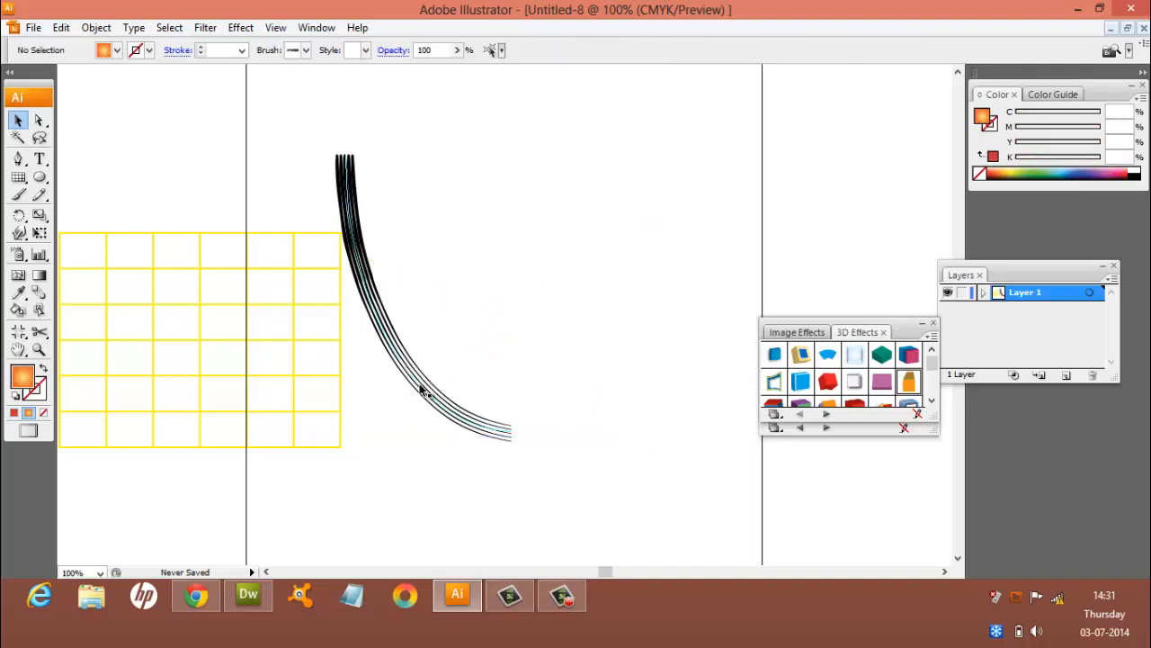
pyautogui.click(419, 393)
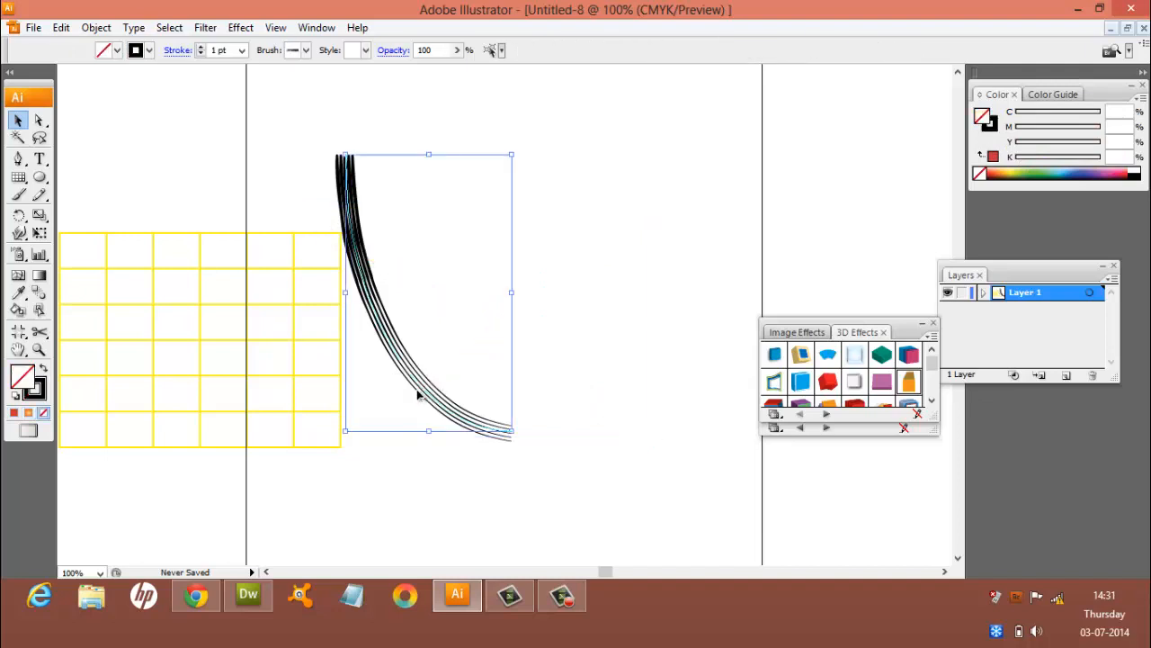
pyautogui.press('Delete')
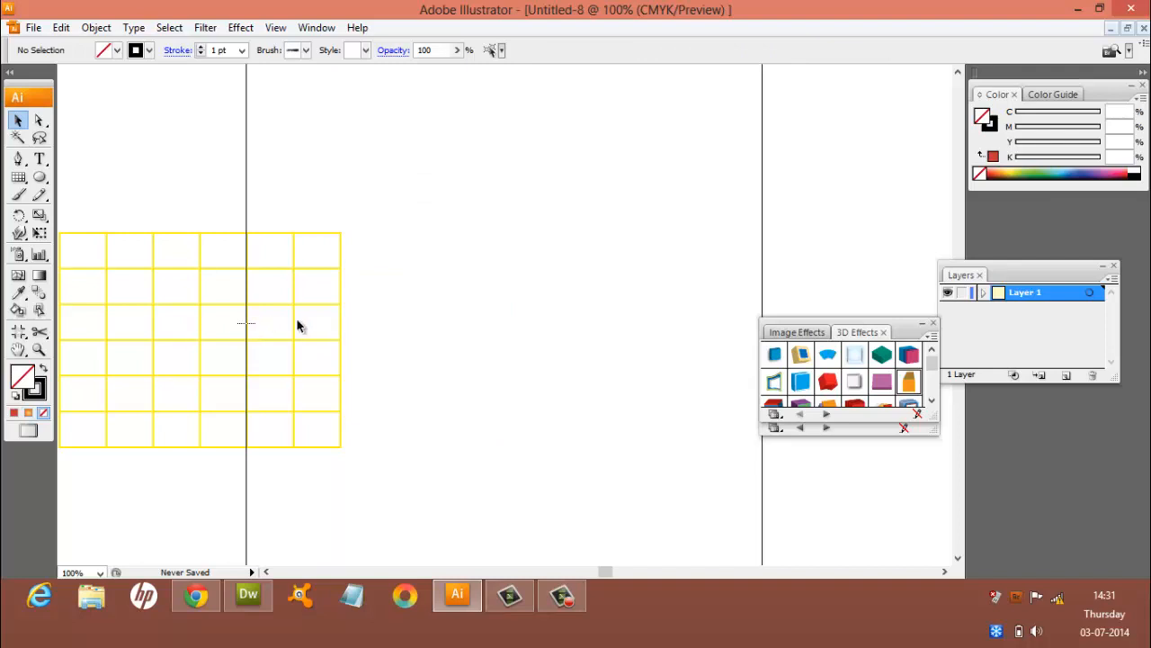
# Step: Move the grid fully onto the artboard at about X 270 pt, Y 458 pt, and set its stroke weight to 6 pt
pyautogui.click(341, 304)
pyautogui.moveTo(331, 306); pyautogui.dragTo(606, 225)
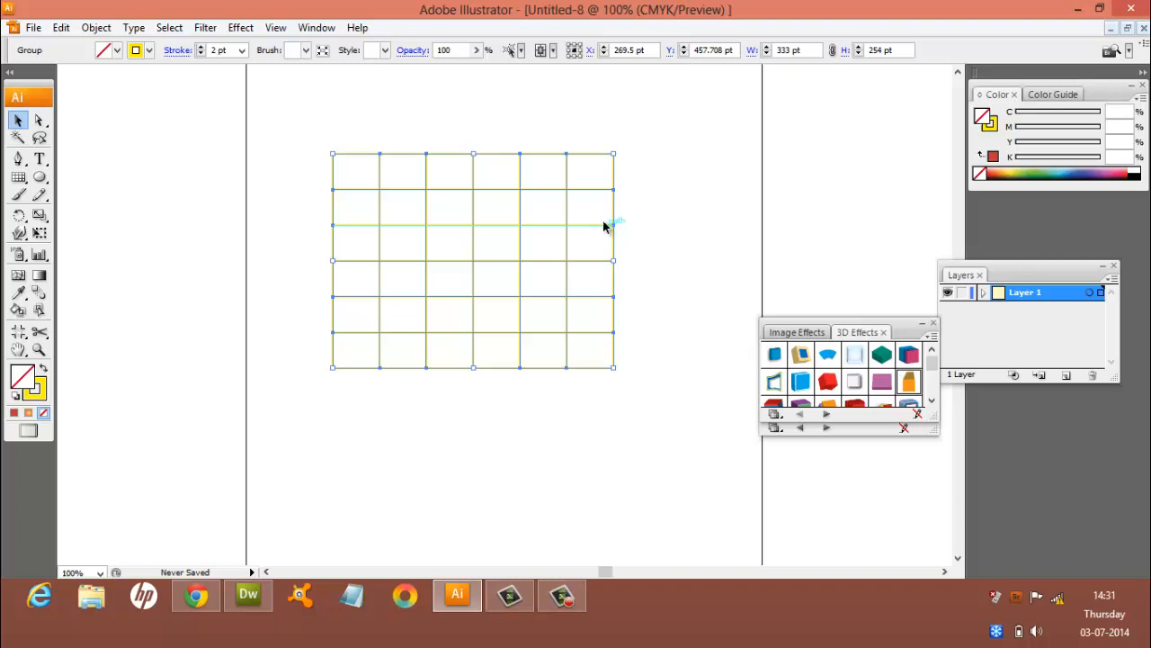
pyautogui.click(242, 51)
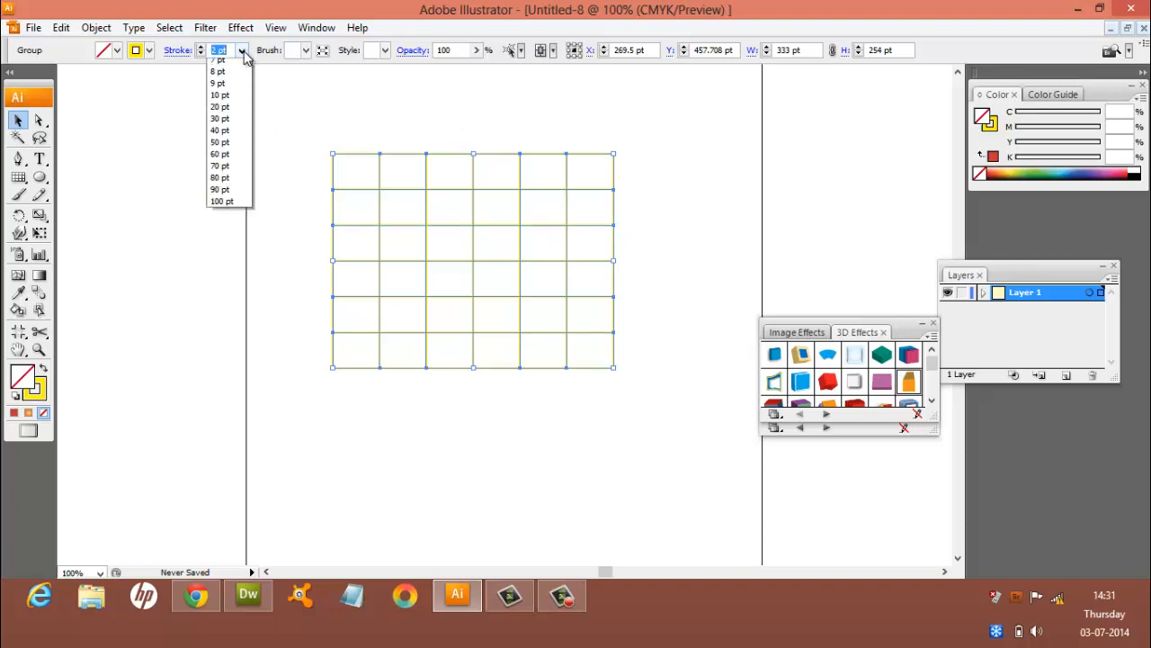
pyautogui.scroll(3, 235, 90)
pyautogui.click(223, 159)
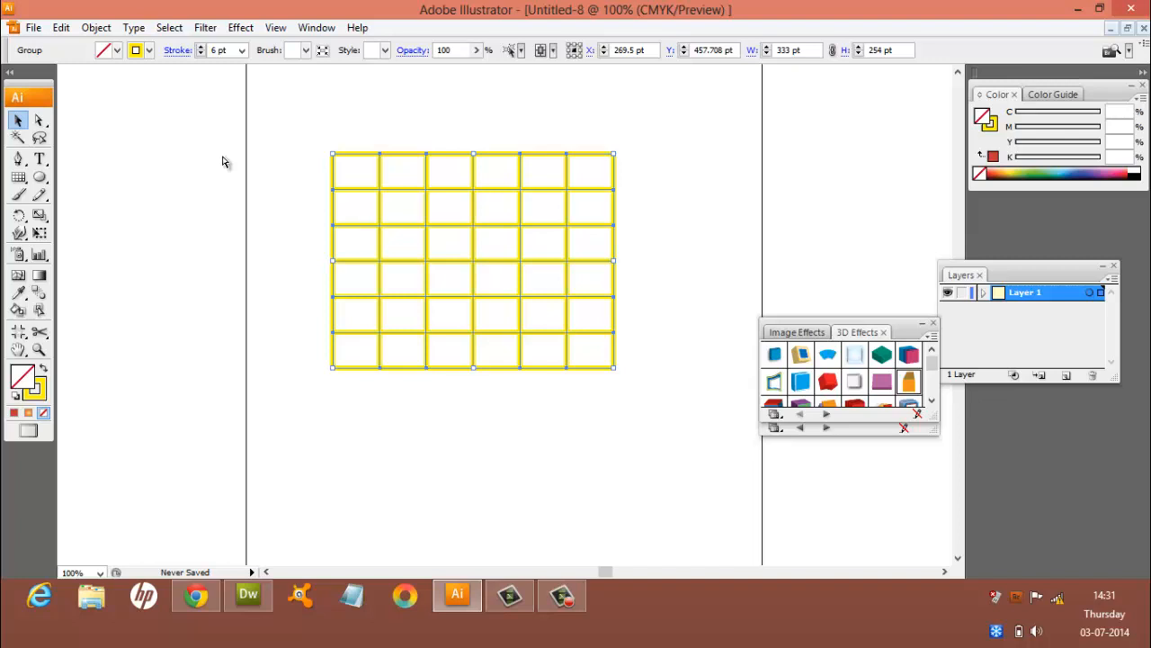
# Step: Load the Neon Effects graphic style library, try a red style and Orange Neon on the grid, and finish with Magenta Neon
pyautogui.hotkey('ctrl', '=')
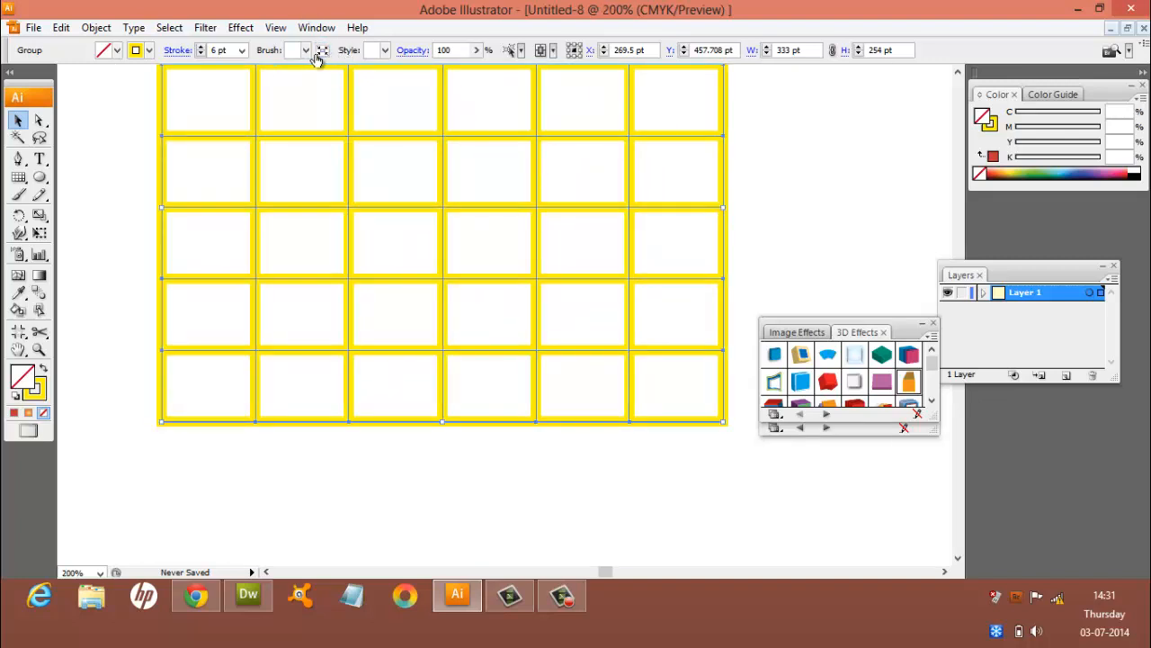
pyautogui.click(385, 52)
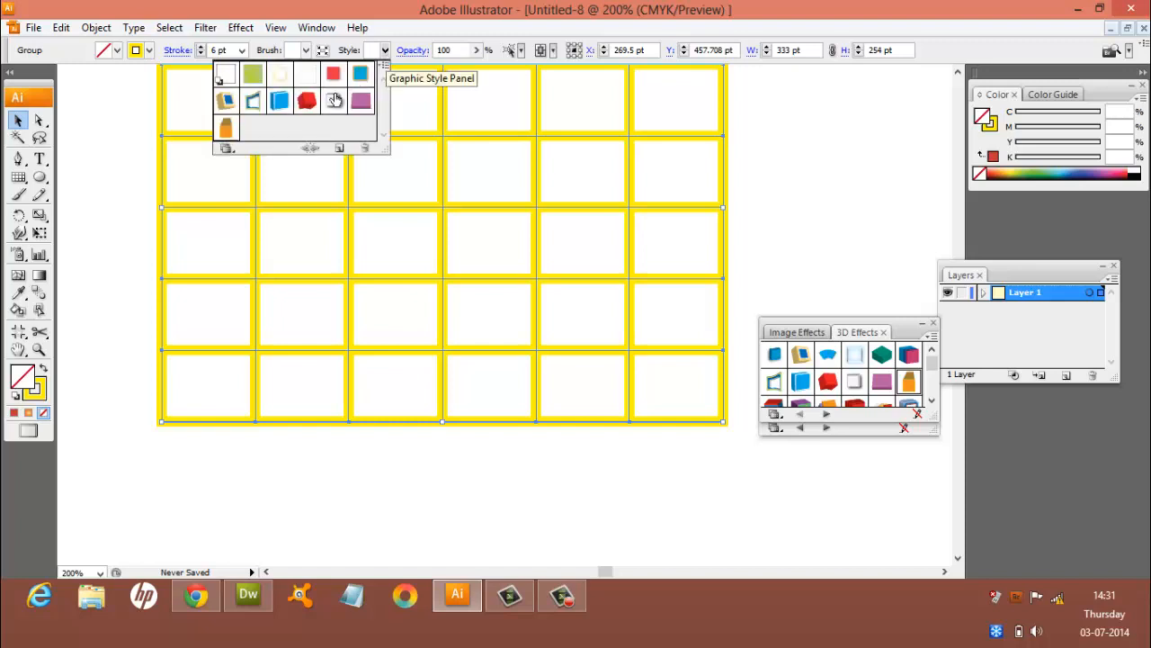
pyautogui.click(227, 150)
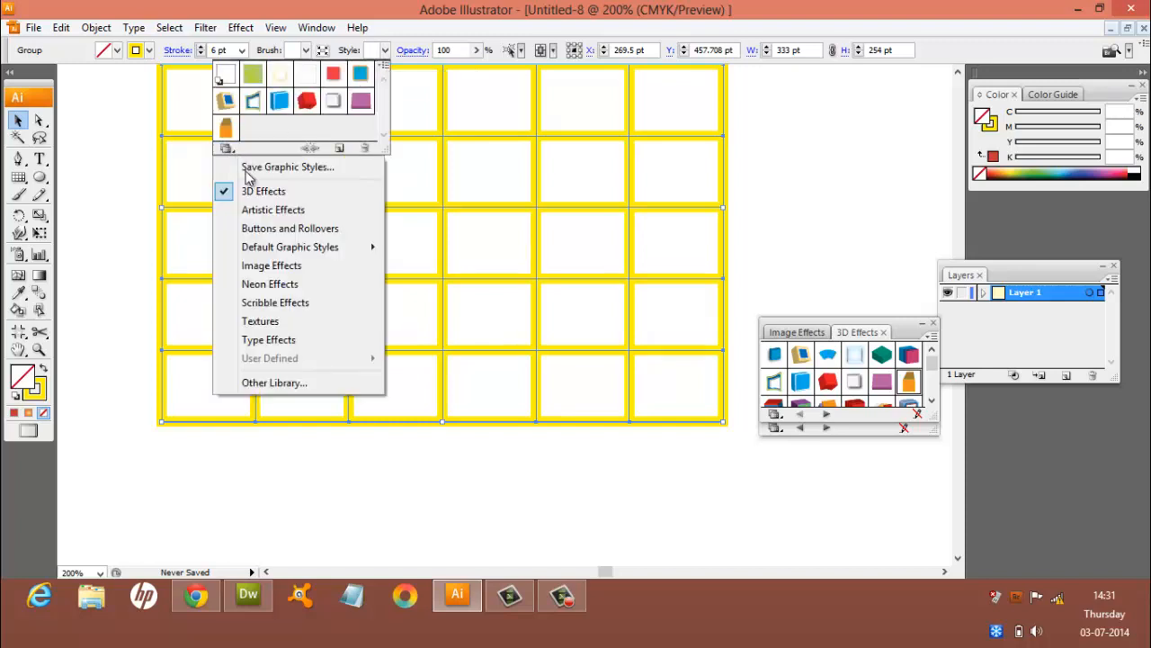
pyautogui.click(270, 284)
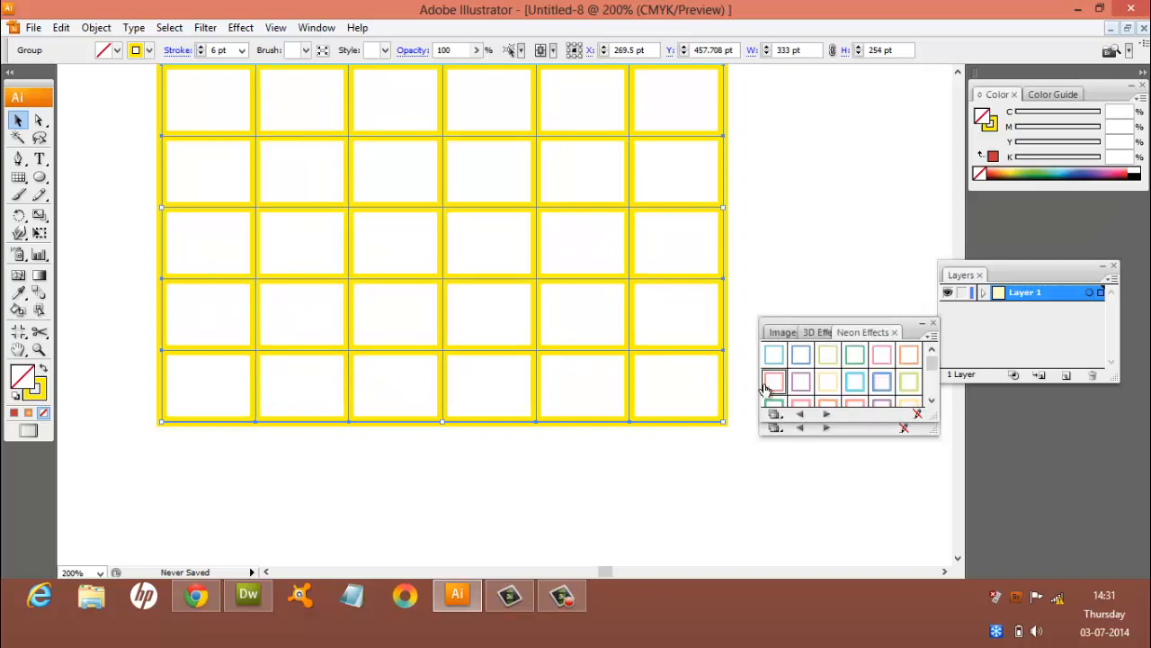
pyautogui.click(773, 382)
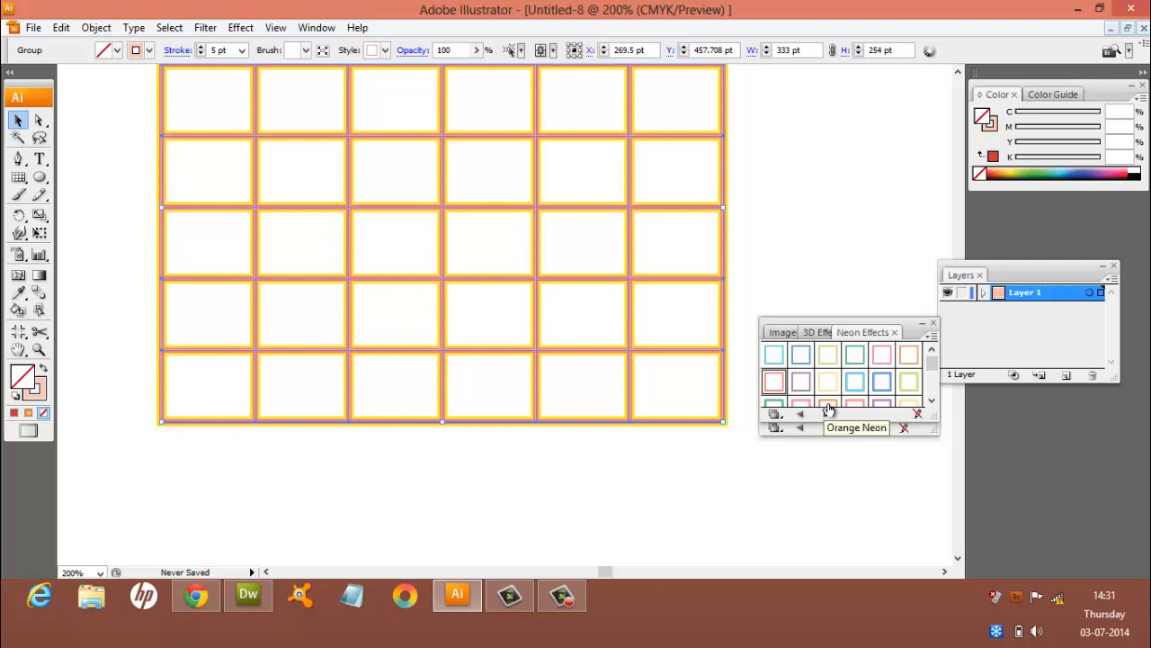
pyautogui.click(828, 406)
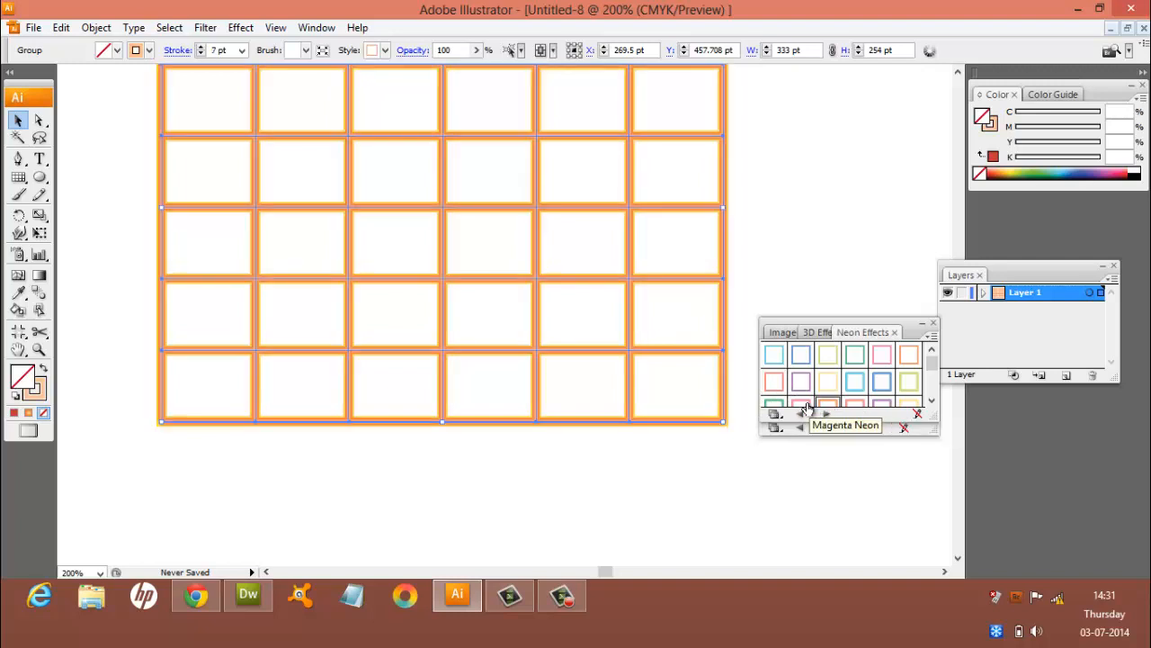
pyautogui.click(803, 405)
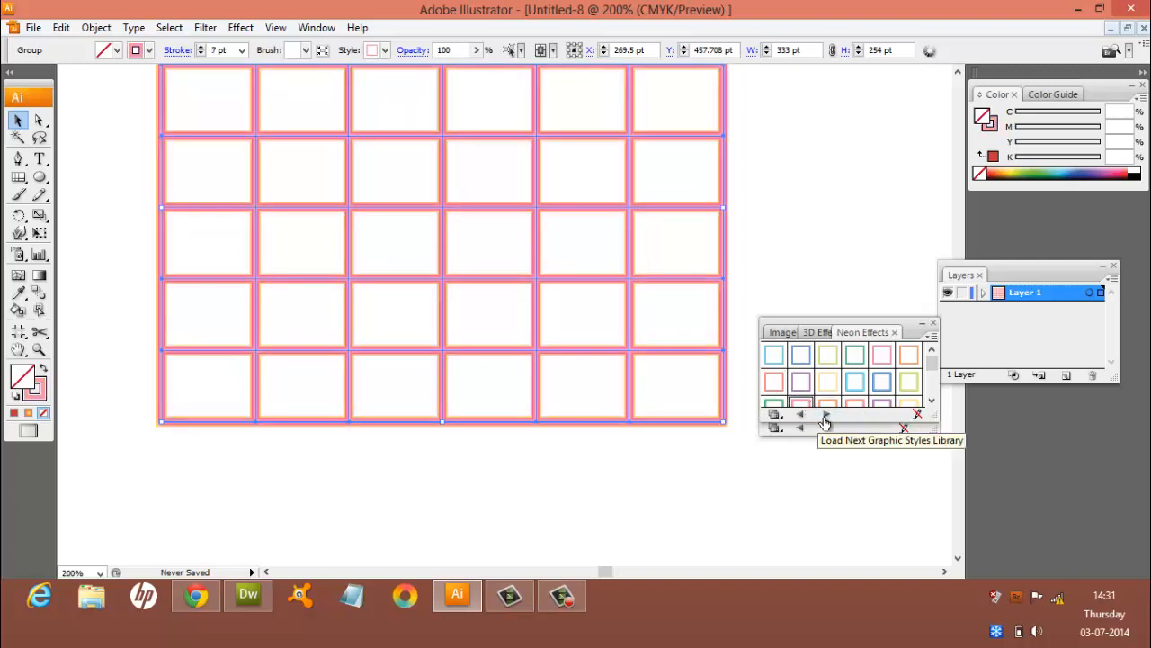
# Step: Load the Scribble Effects library, try its blue-violet and green scribble styles on the grid, and undo both
pyautogui.click(826, 415)
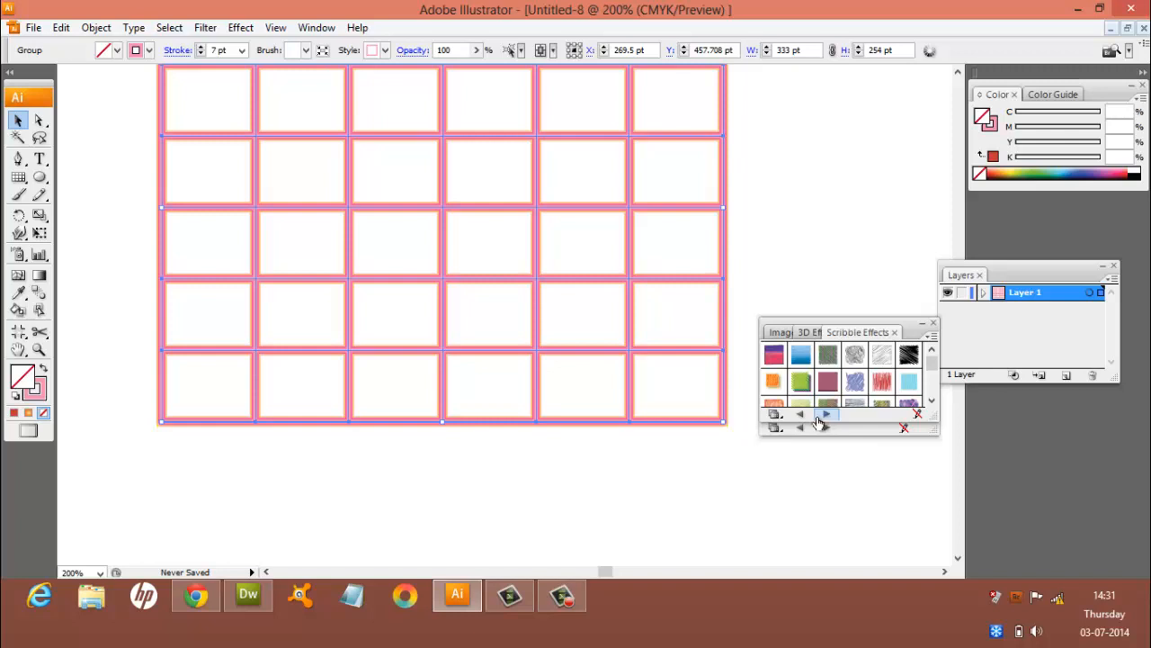
pyautogui.click(856, 385)
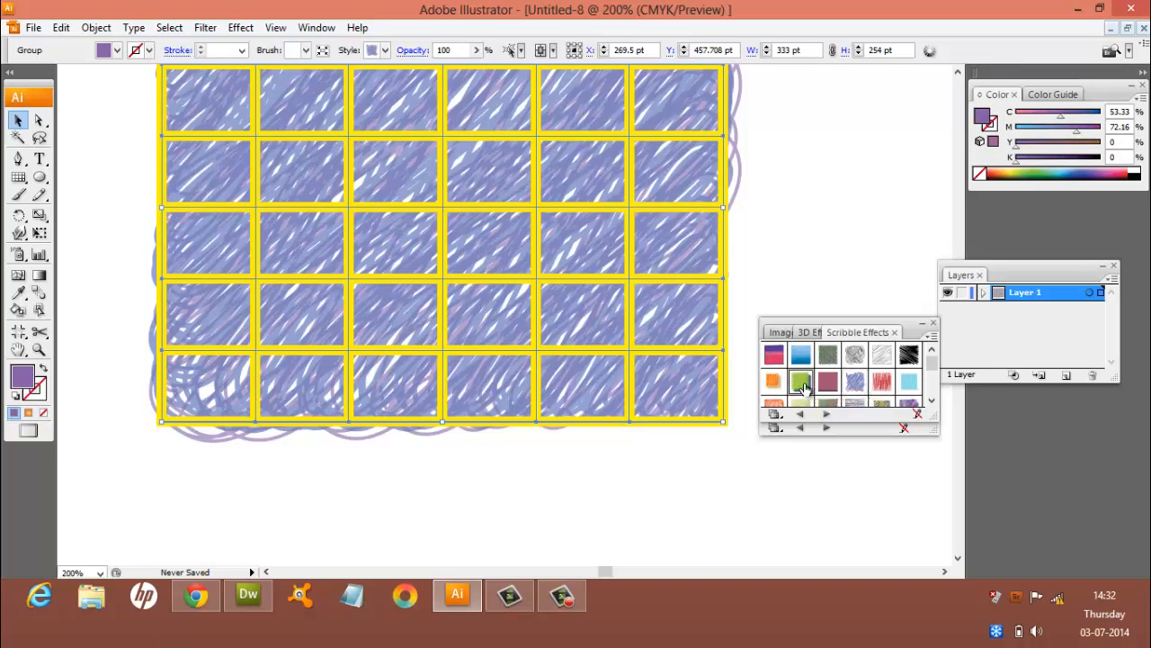
pyautogui.click(804, 385)
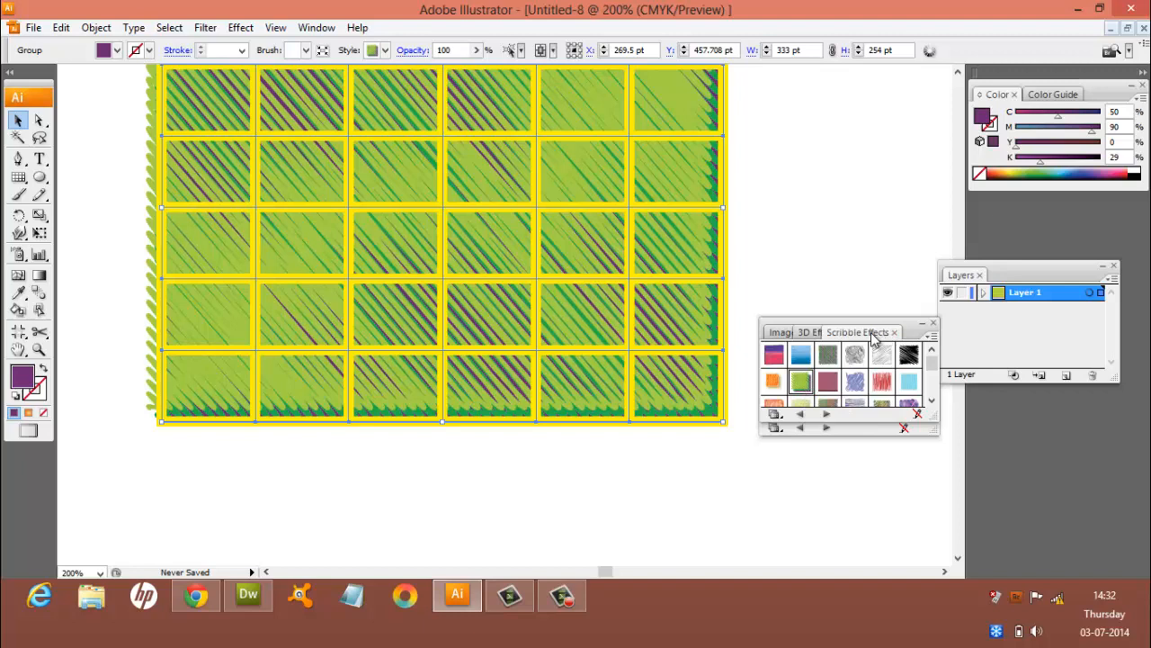
pyautogui.hotkey('ctrl', 'z')
pyautogui.hotkey('ctrl', 'z')
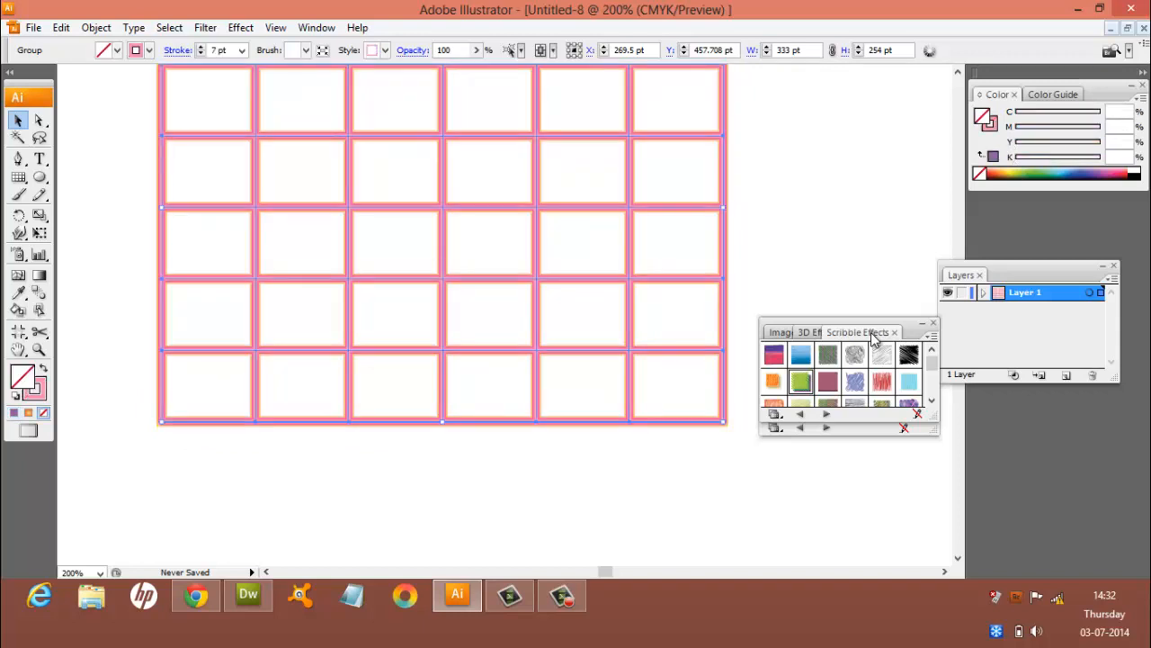
# Step: Apply the red ring style from the 3D Effects library to the grid and stop its rendering
pyautogui.click(809, 332)
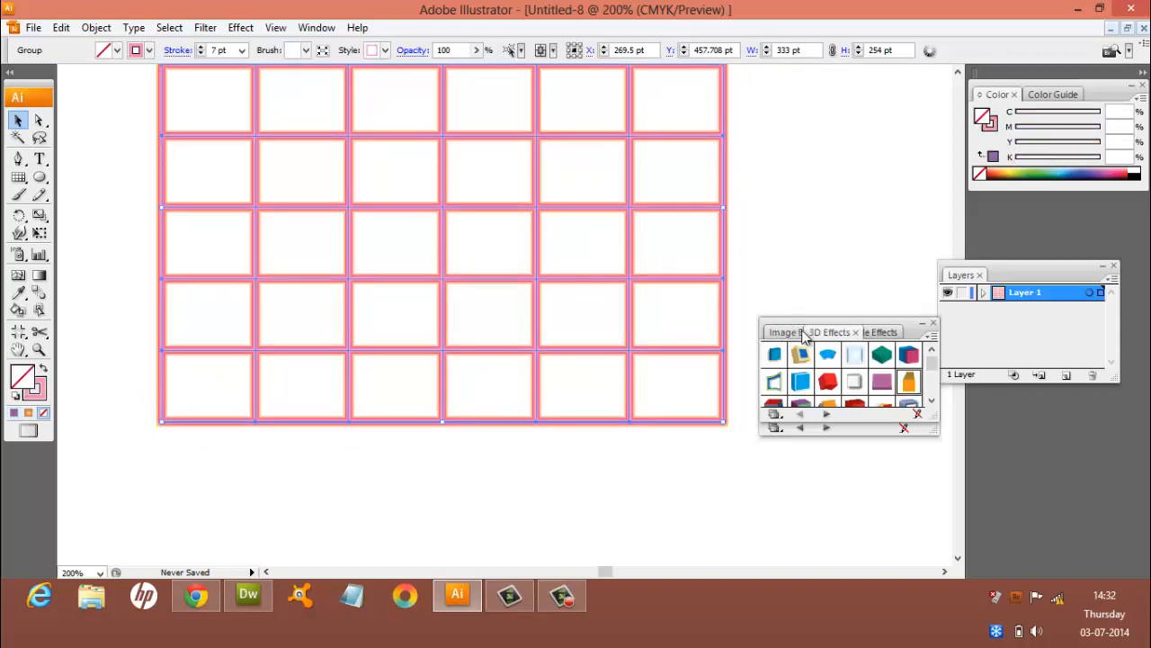
pyautogui.click(932, 400)
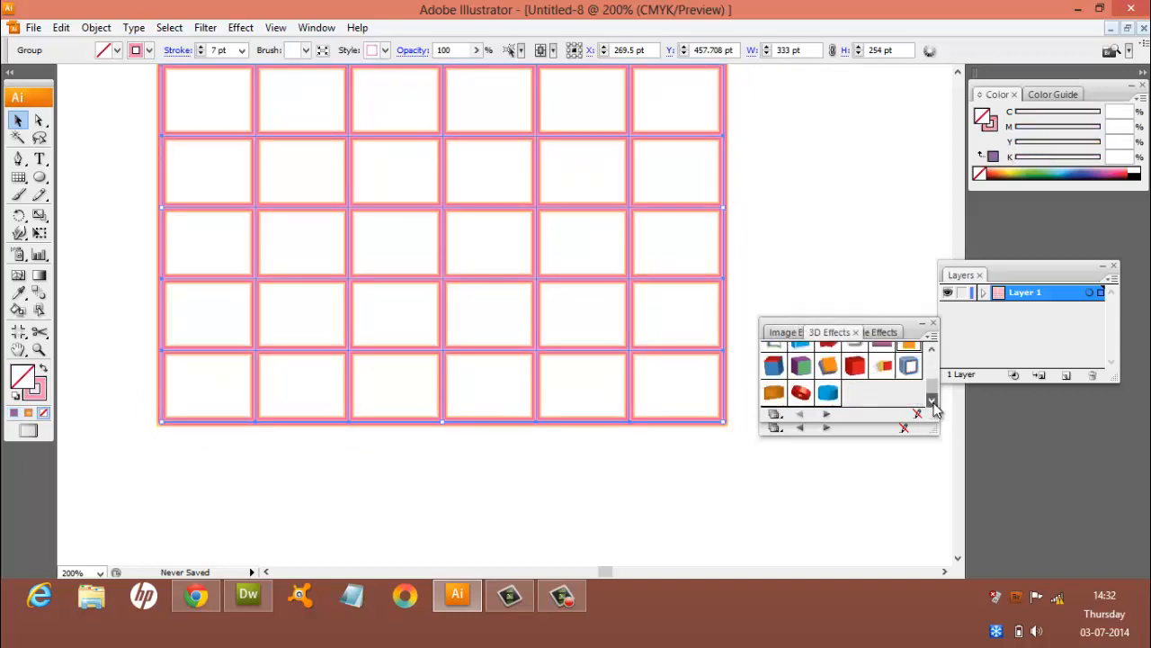
pyautogui.click(800, 392)
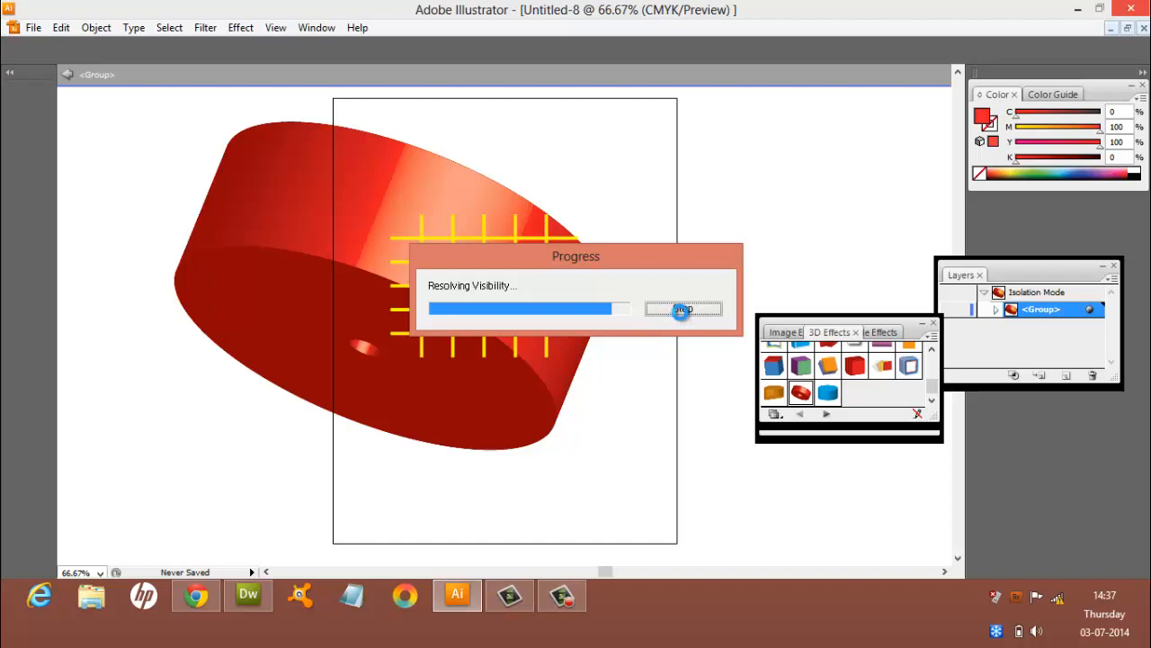
pyautogui.click(681, 312)
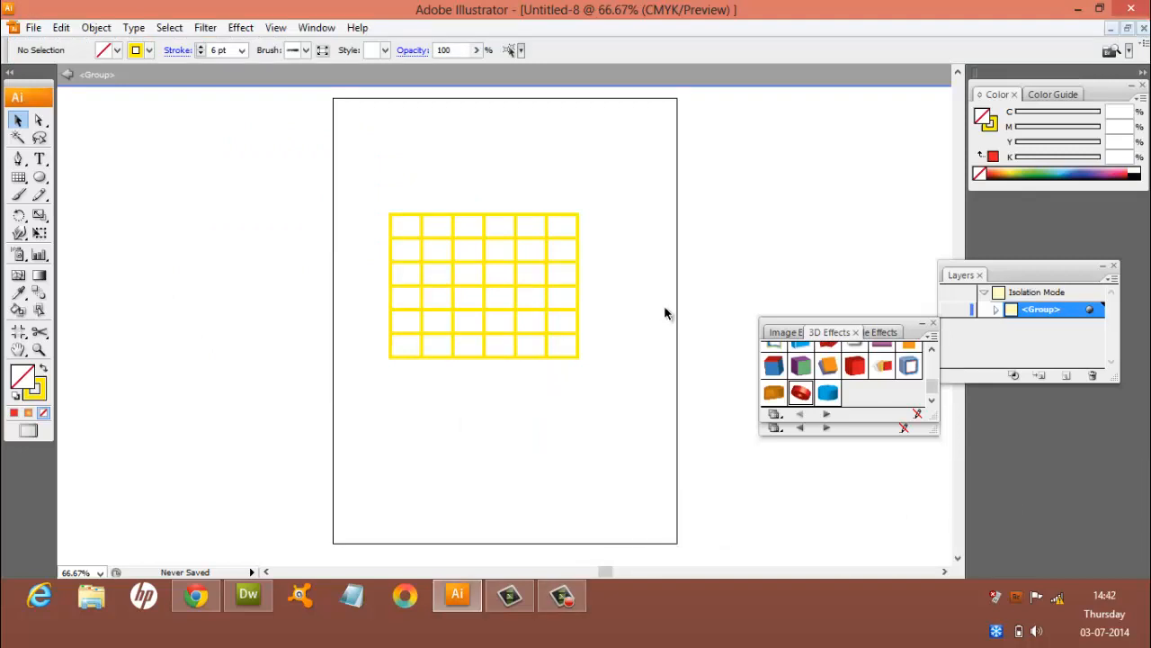
pyautogui.click(20, 179)
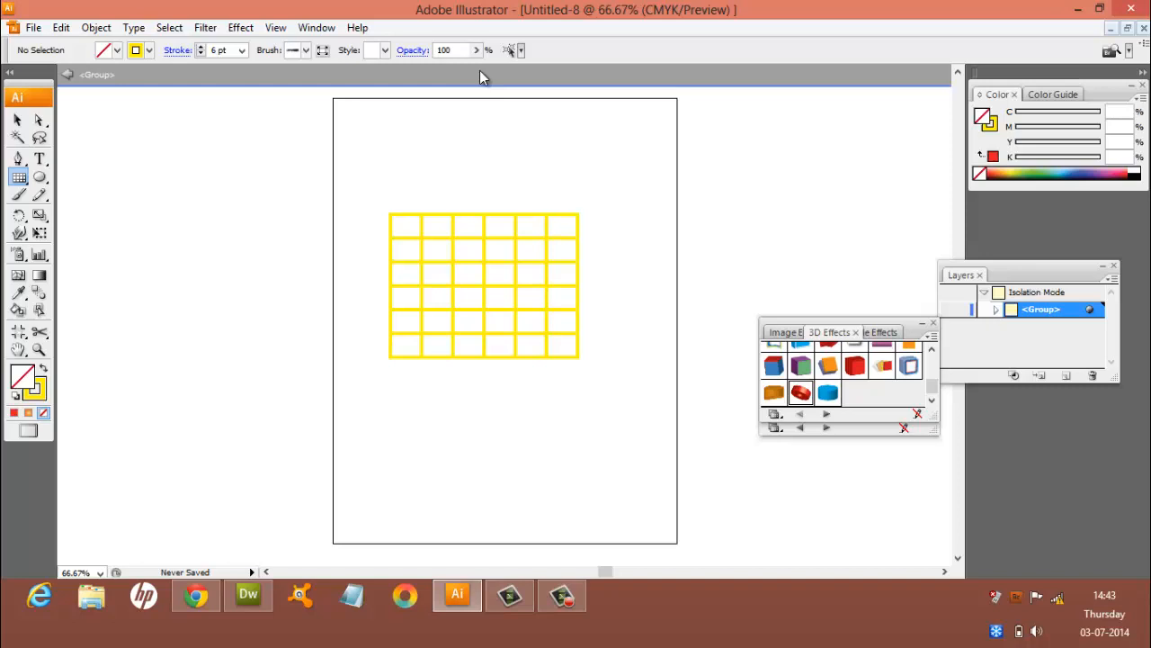
pyautogui.click(520, 231)
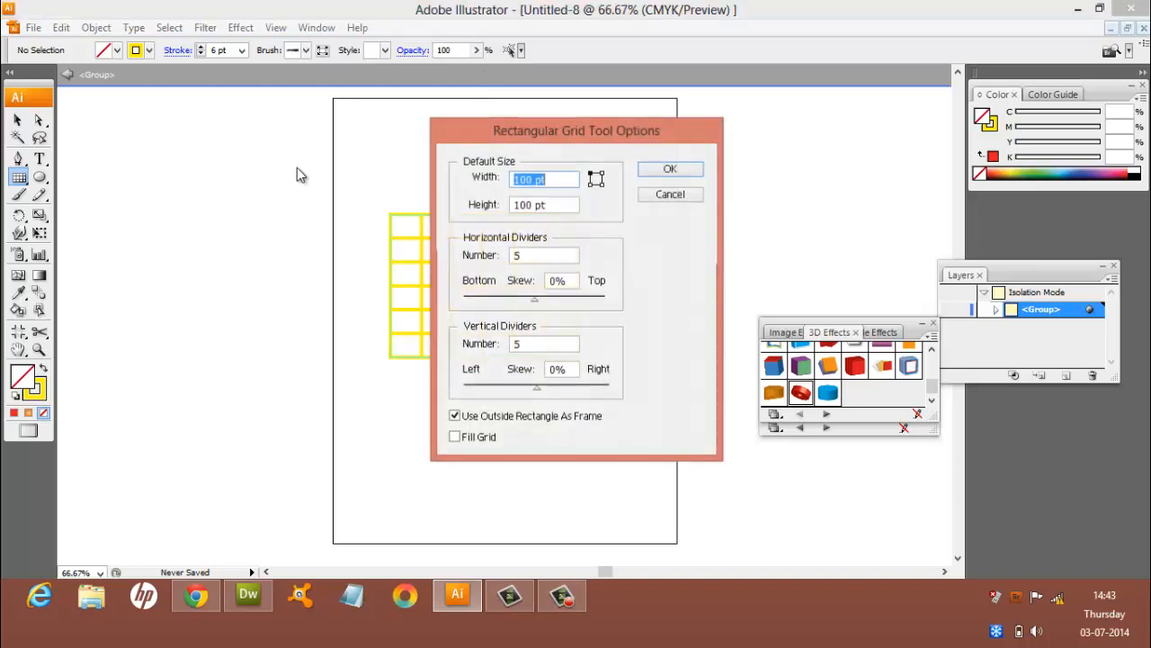
pyautogui.click(689, 194)
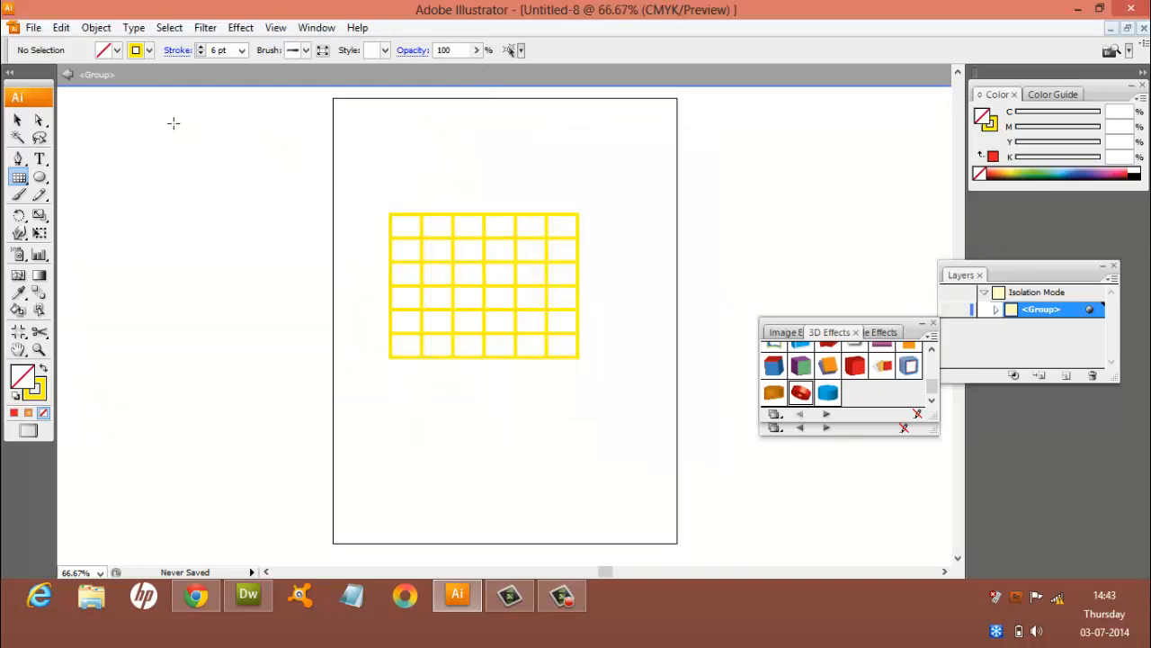
# Step: Try to select the grid's lines inside the isolated group, singly and with selection marquees
pyautogui.click(17, 119)
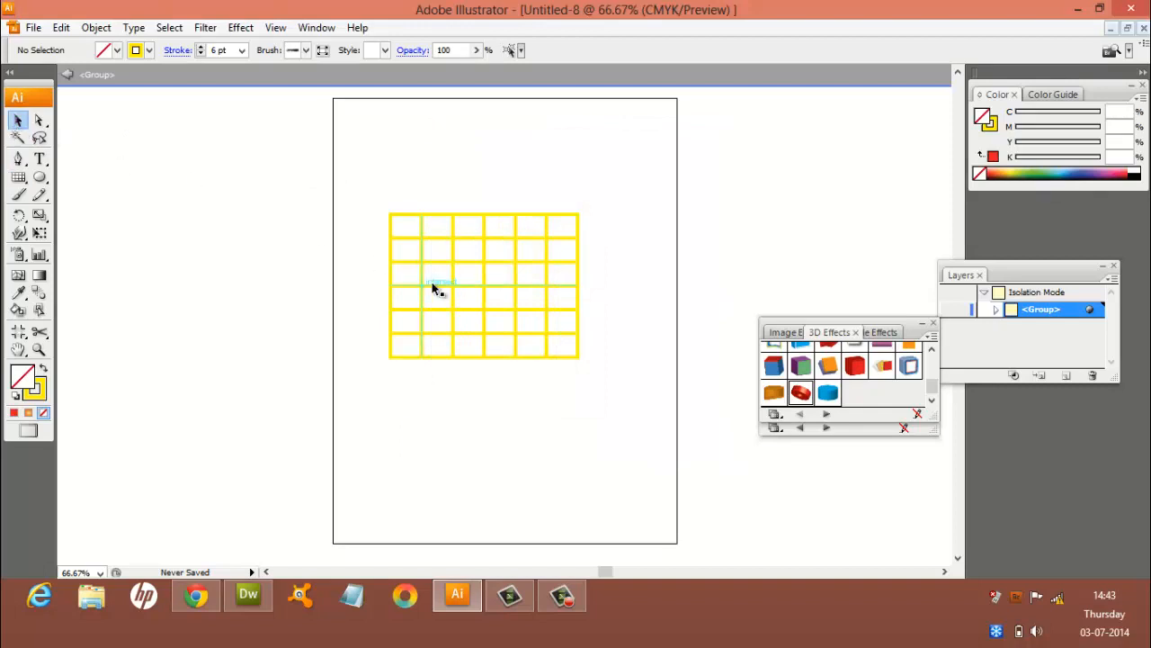
pyautogui.click(434, 286)
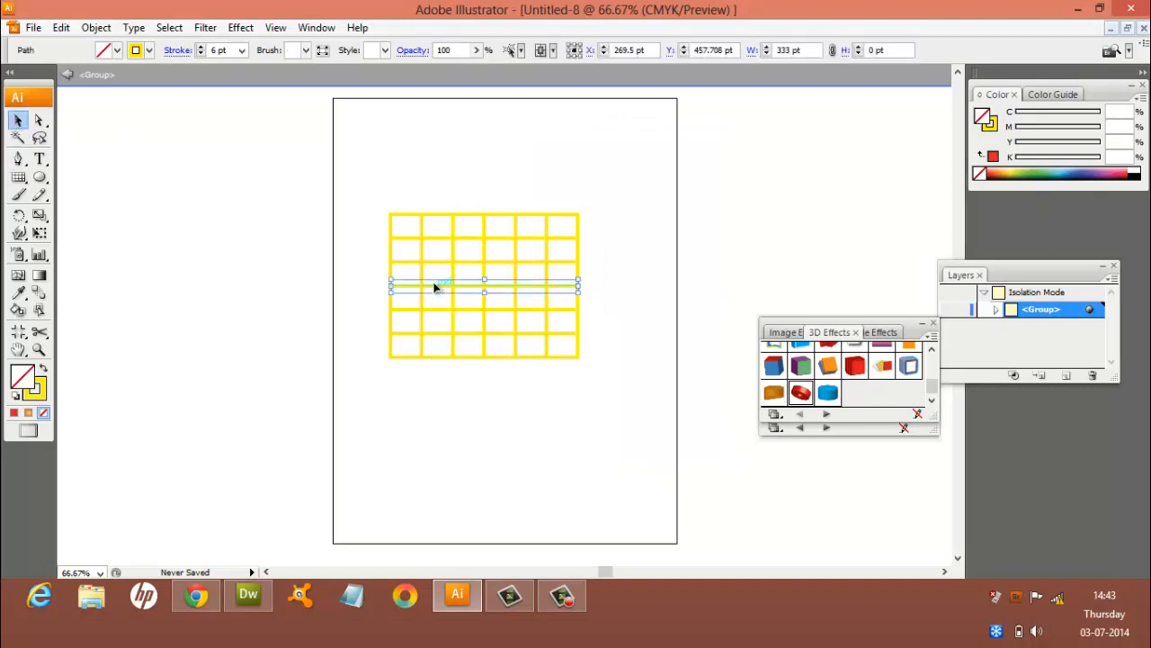
pyautogui.moveTo(360, 206); pyautogui.dragTo(592, 414)
pyautogui.click(542, 395)
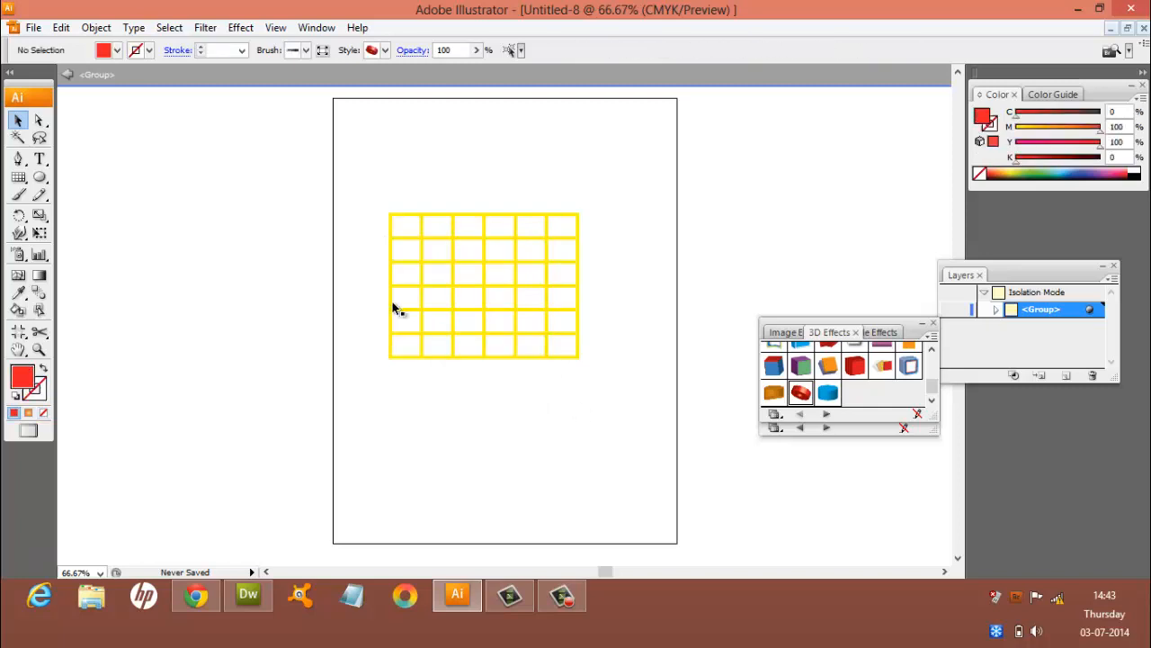
pyautogui.moveTo(339, 154); pyautogui.dragTo(603, 274)
pyautogui.click(601, 273)
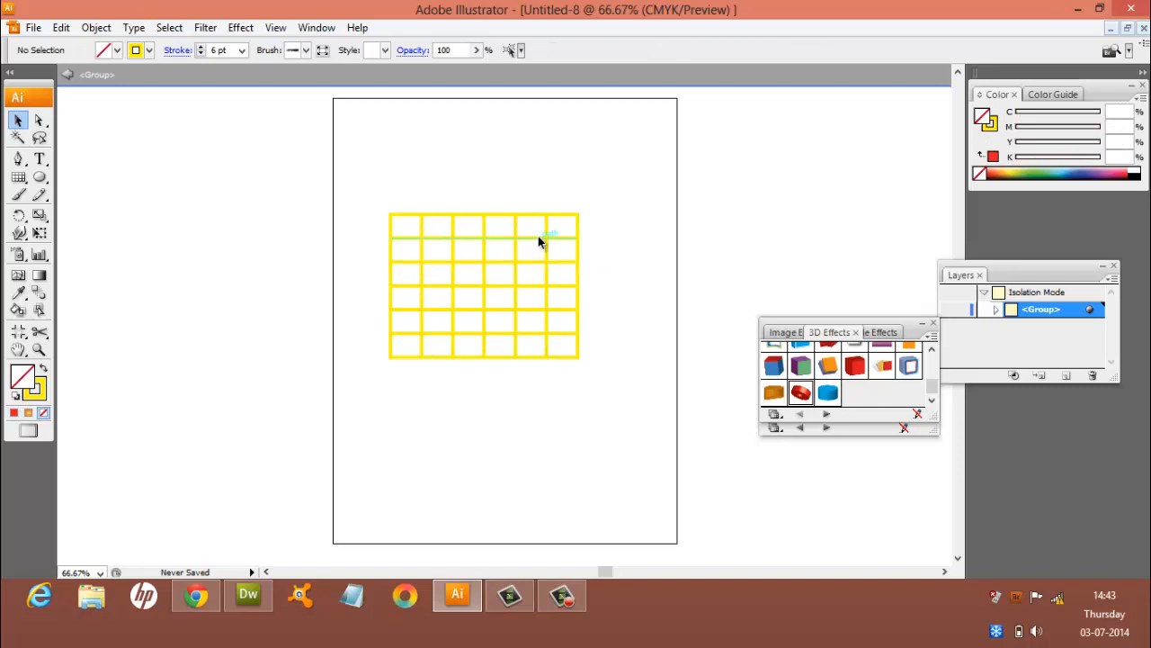
# Step: Select the grid's outer frame and two upper horizontal lines, and apply the tan torn-edge style from the Artistic Effects library
pyautogui.click(538, 236)
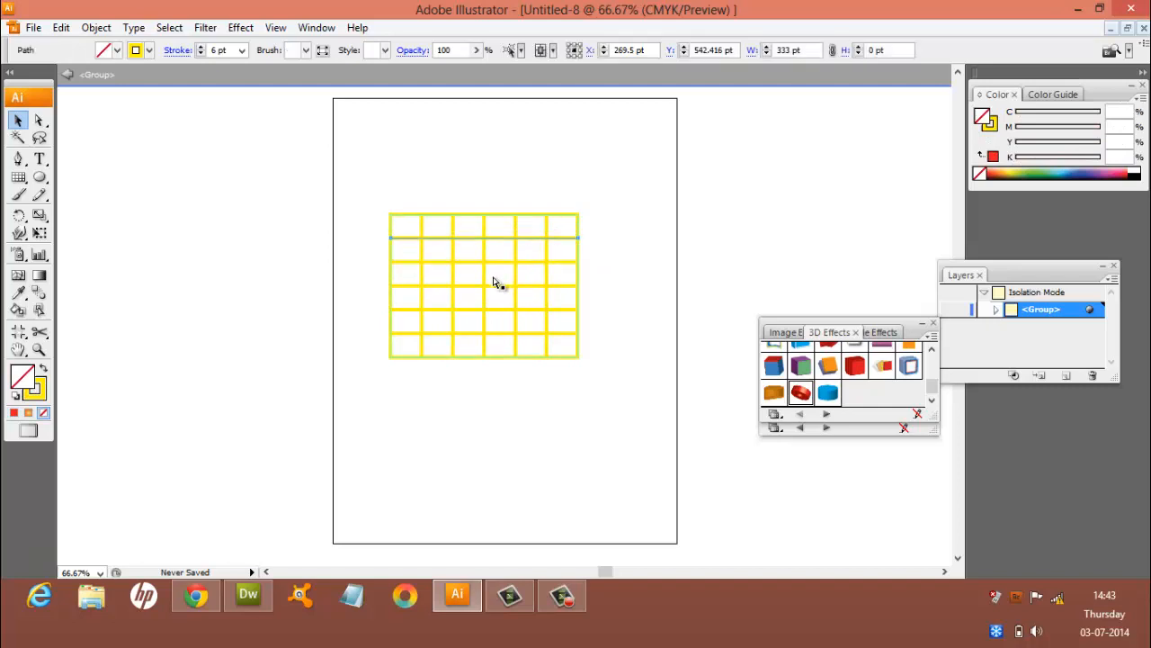
pyautogui.click(509, 261)
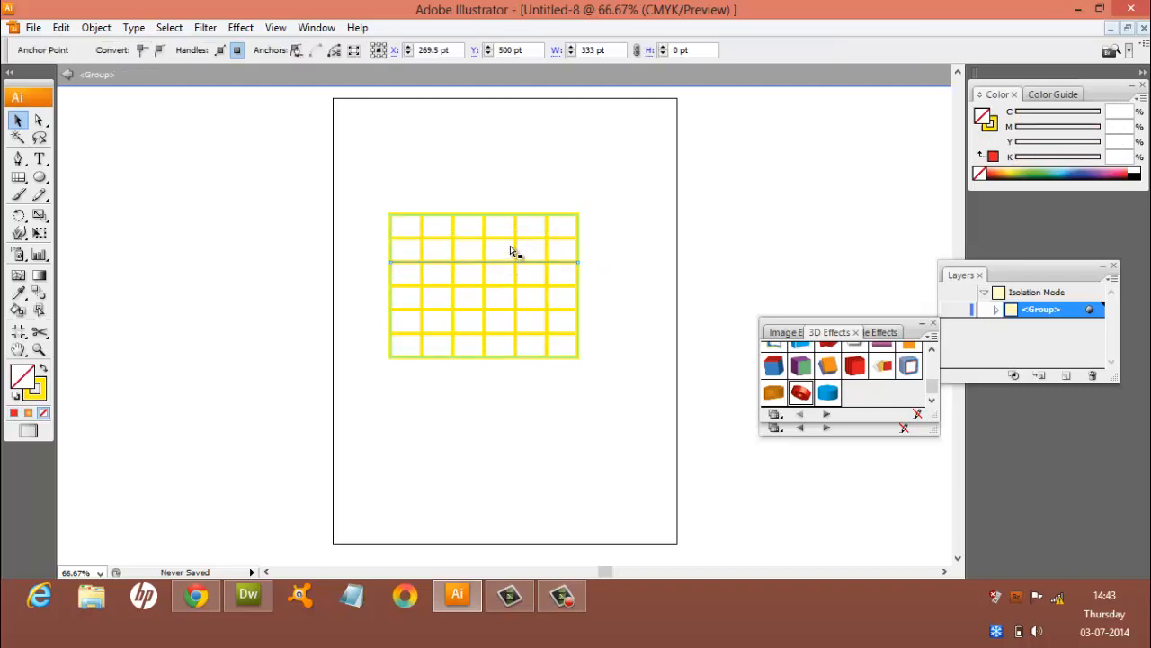
pyautogui.keyDown('shift'); pyautogui.click(508, 237); pyautogui.keyUp('shift')
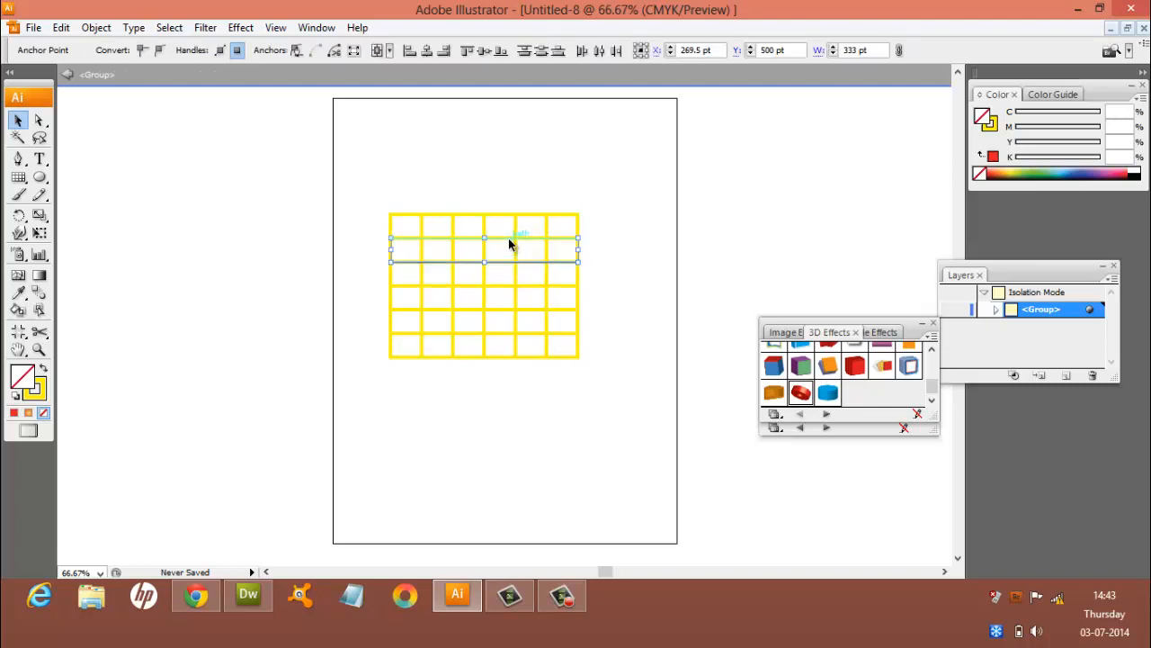
pyautogui.keyDown('shift'); pyautogui.click(508, 218); pyautogui.keyUp('shift')
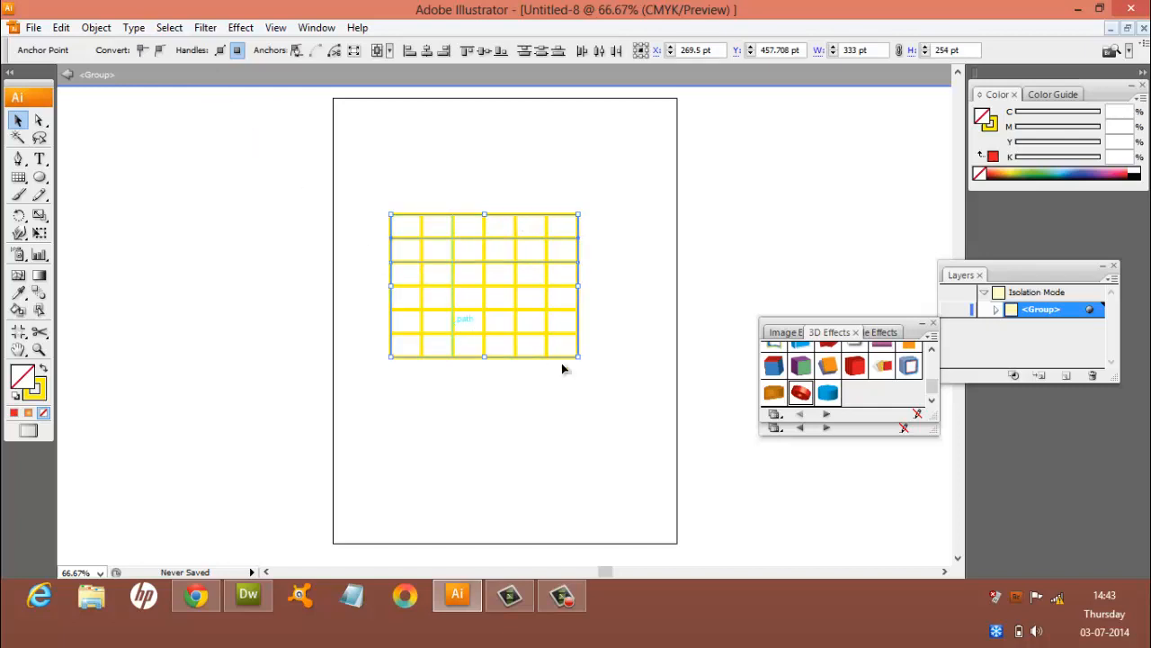
pyautogui.click(827, 414)
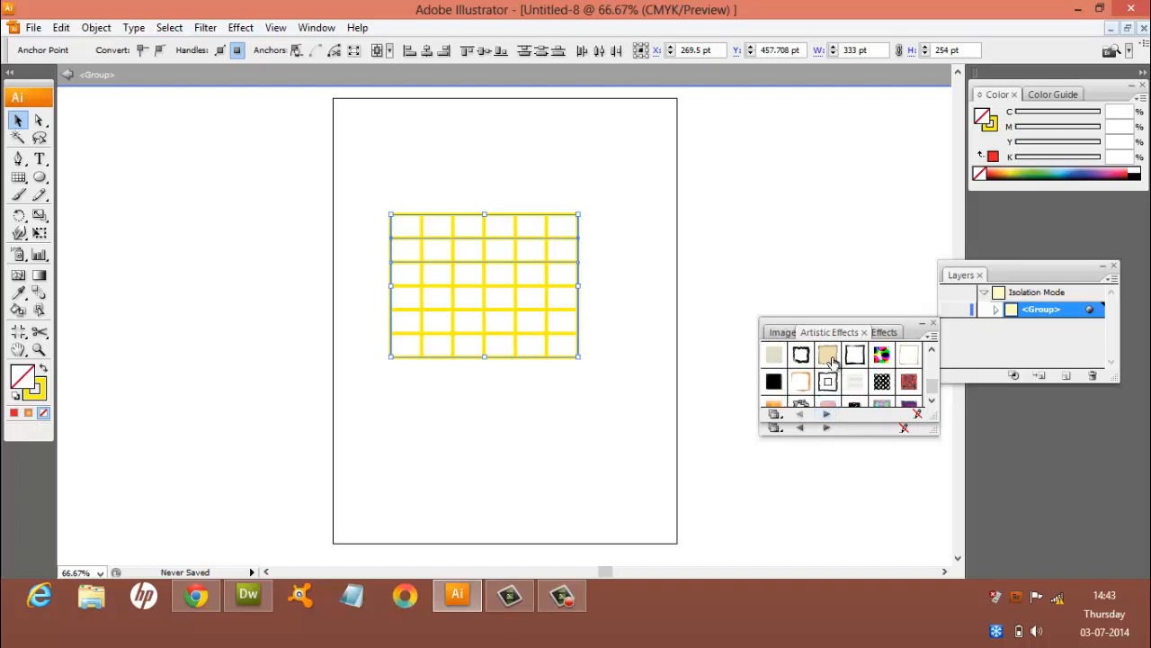
pyautogui.click(830, 356)
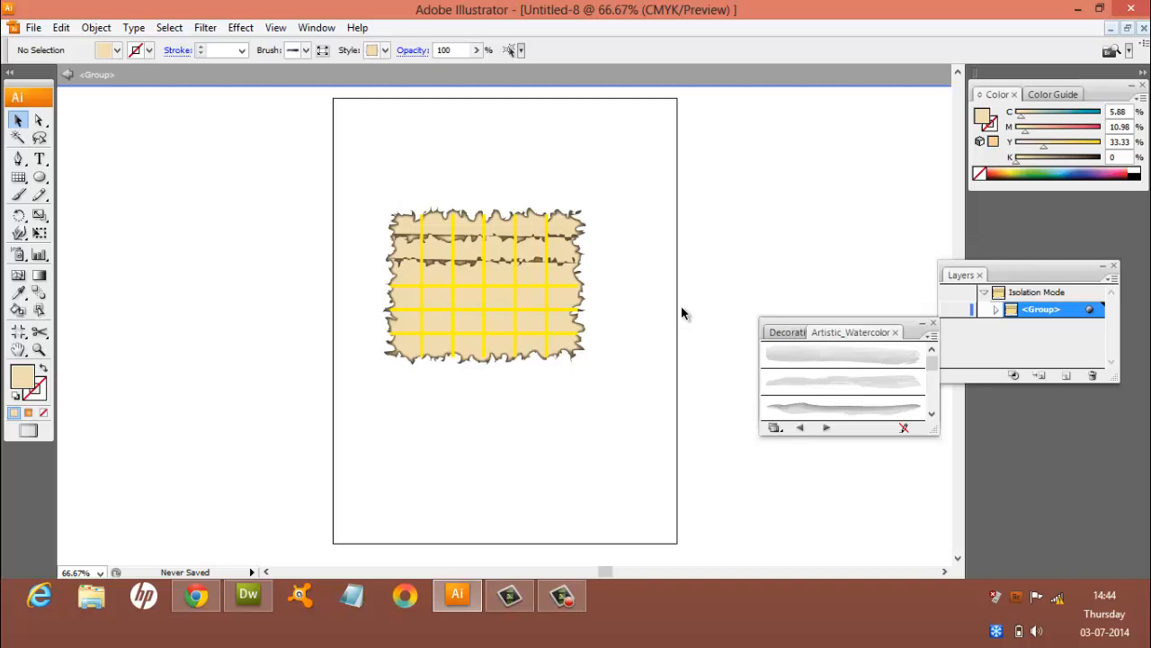
# Step: Create a six-sided polygon with a 50 pt radius beyond the page's left side, using the Polygon tool, and stop the artwork rendering
pyautogui.click(43, 180)
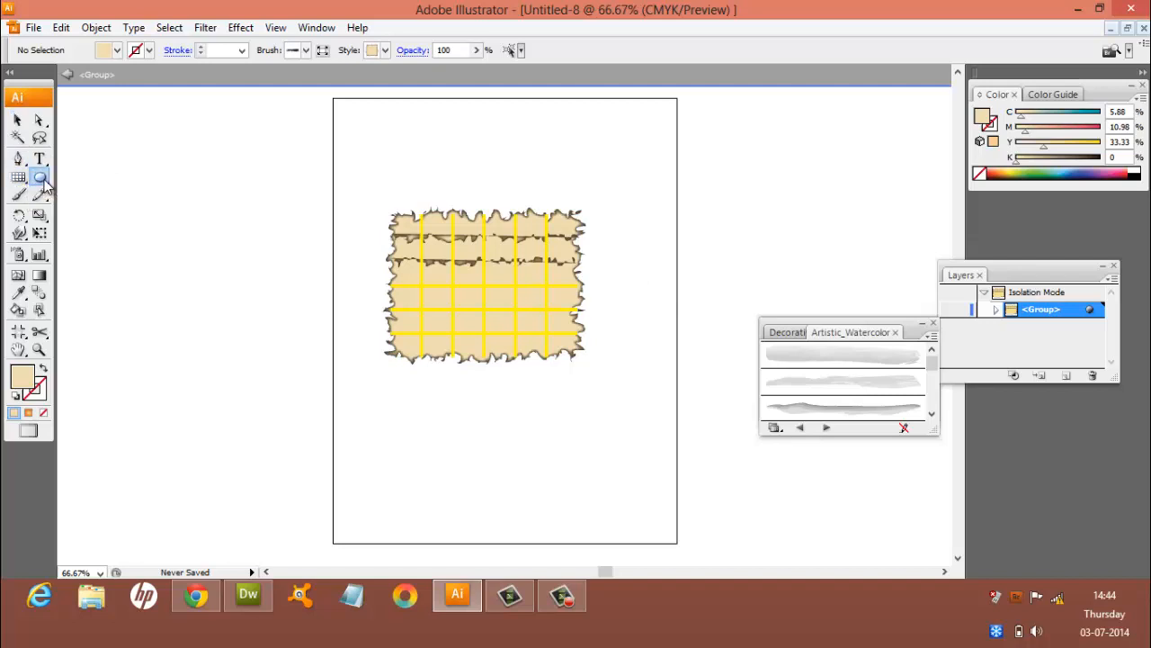
pyautogui.moveTo(45, 185); pyautogui.dragTo(79, 240)
pyautogui.click(78, 244)
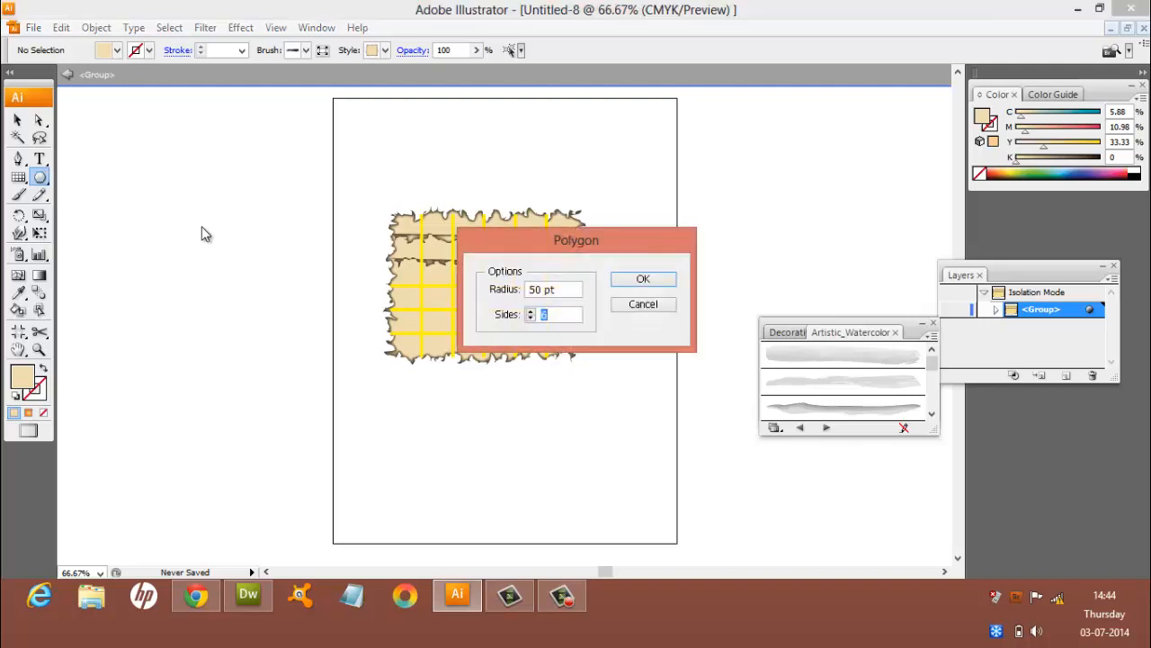
pyautogui.click(666, 286)
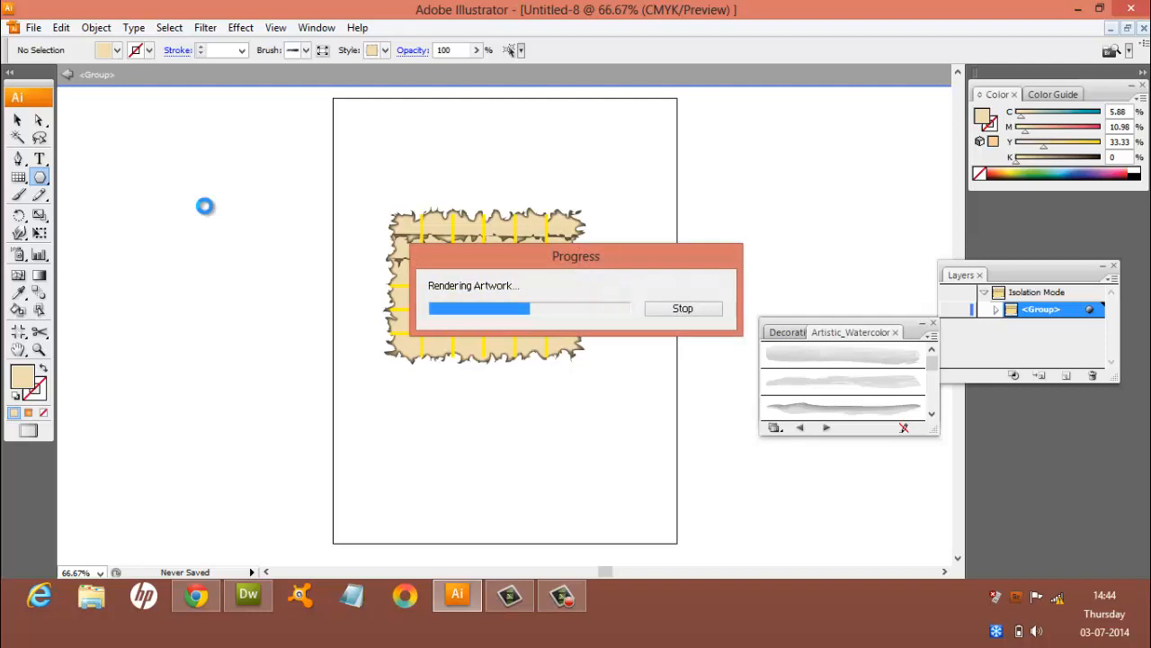
pyautogui.click(671, 315)
pyautogui.click(660, 306)
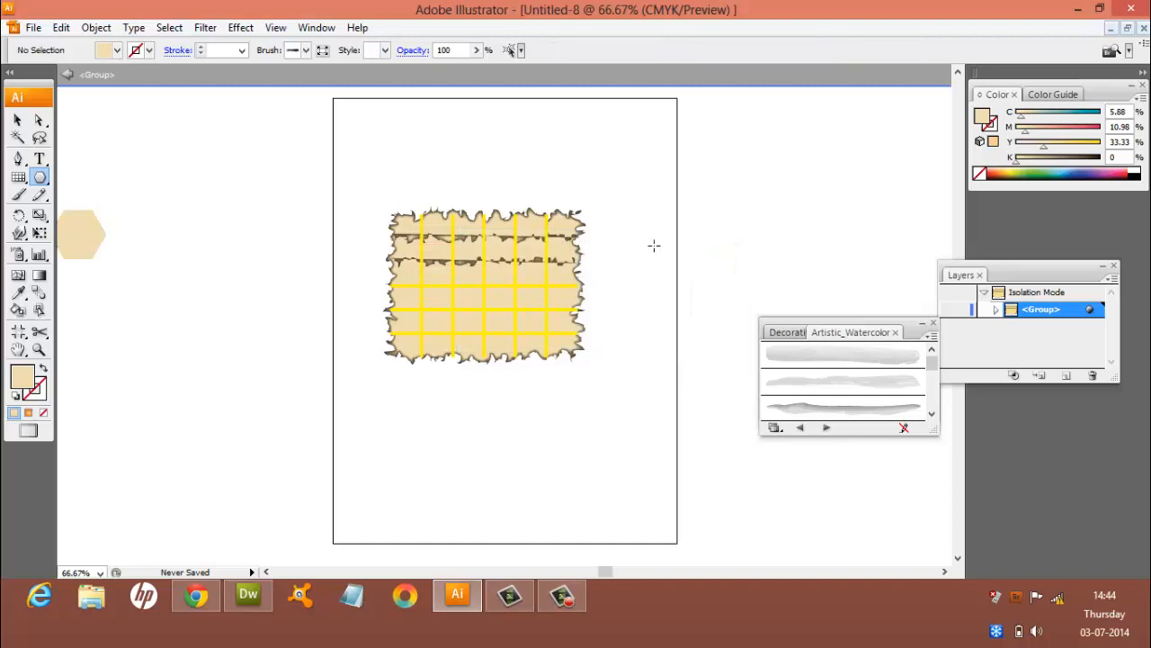
# Step: Draw a large tilted hexagon freehand over the grid's upper-right corner, extending past the page edge
pyautogui.moveTo(639, 202); pyautogui.dragTo(711, 280)
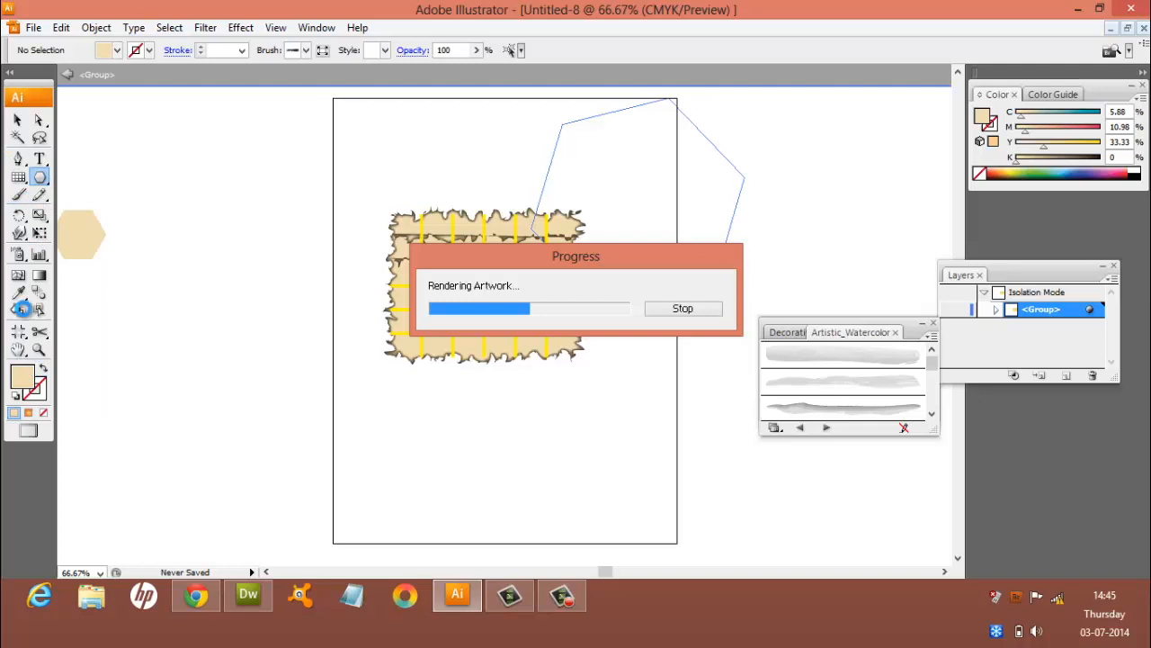
pyautogui.click(704, 319)
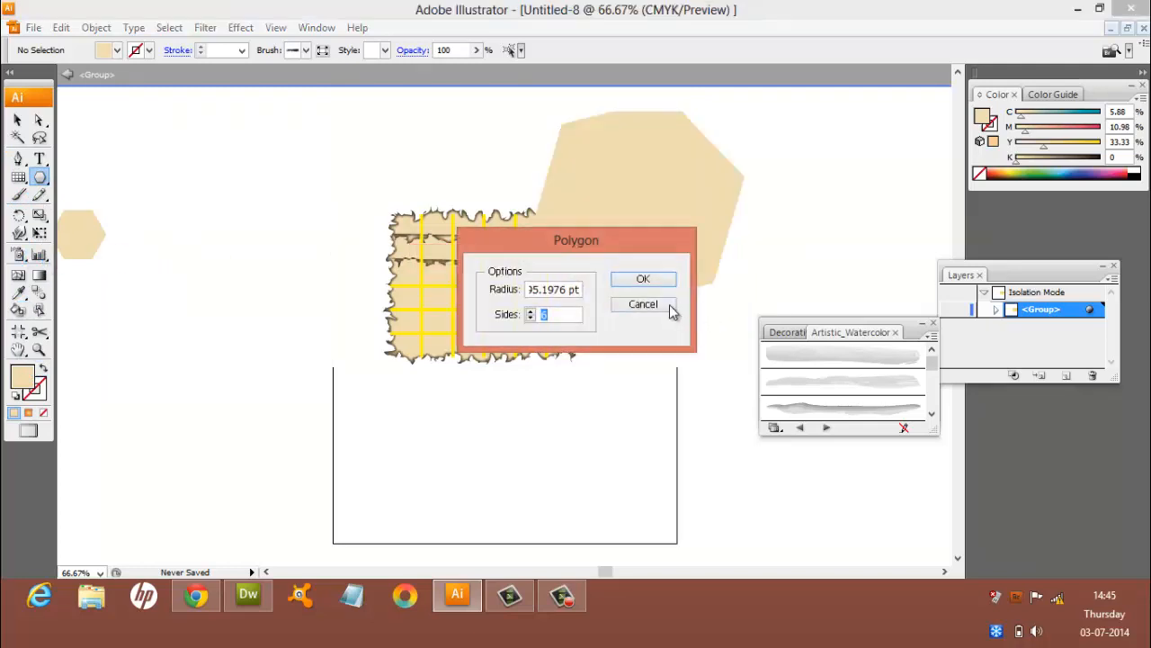
pyautogui.click(670, 306)
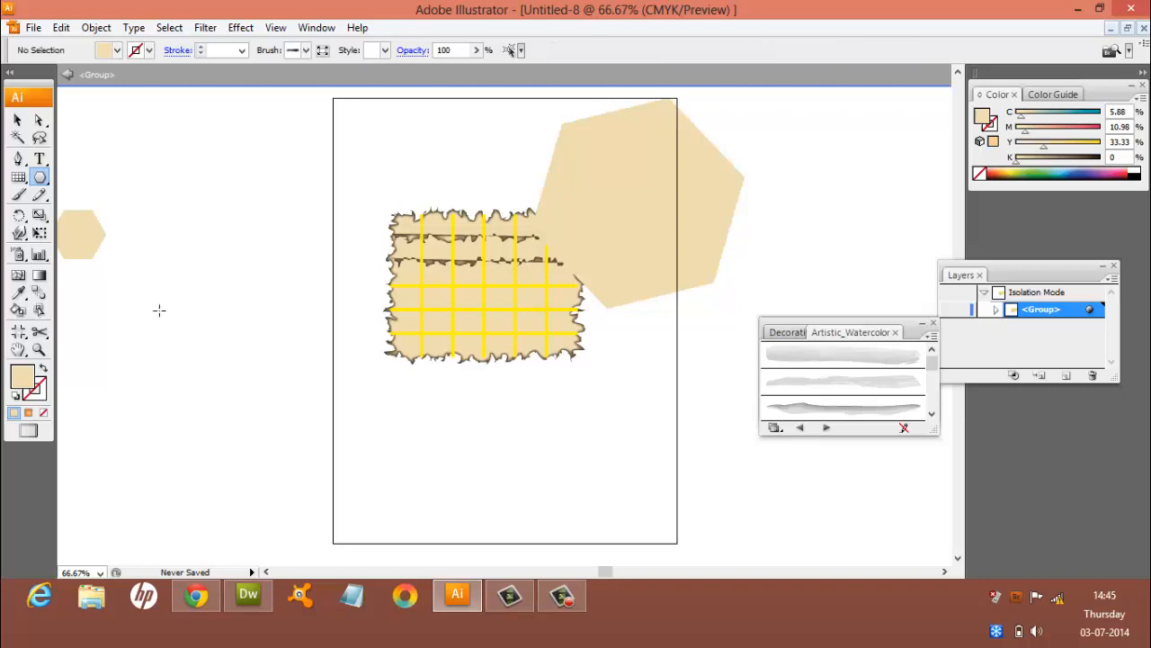
# Step: Activate the Symbol Sprayer tool and try spraying beside the page without a symbol chosen
pyautogui.click(18, 257)
pyautogui.click(17, 258)
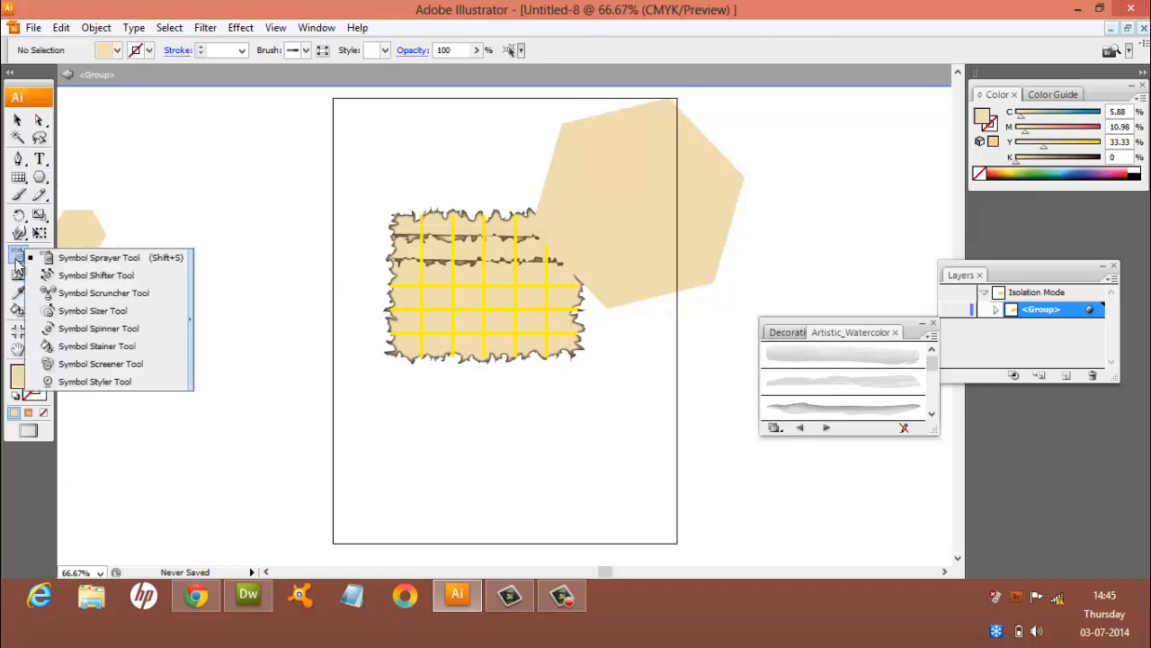
pyautogui.click(74, 264)
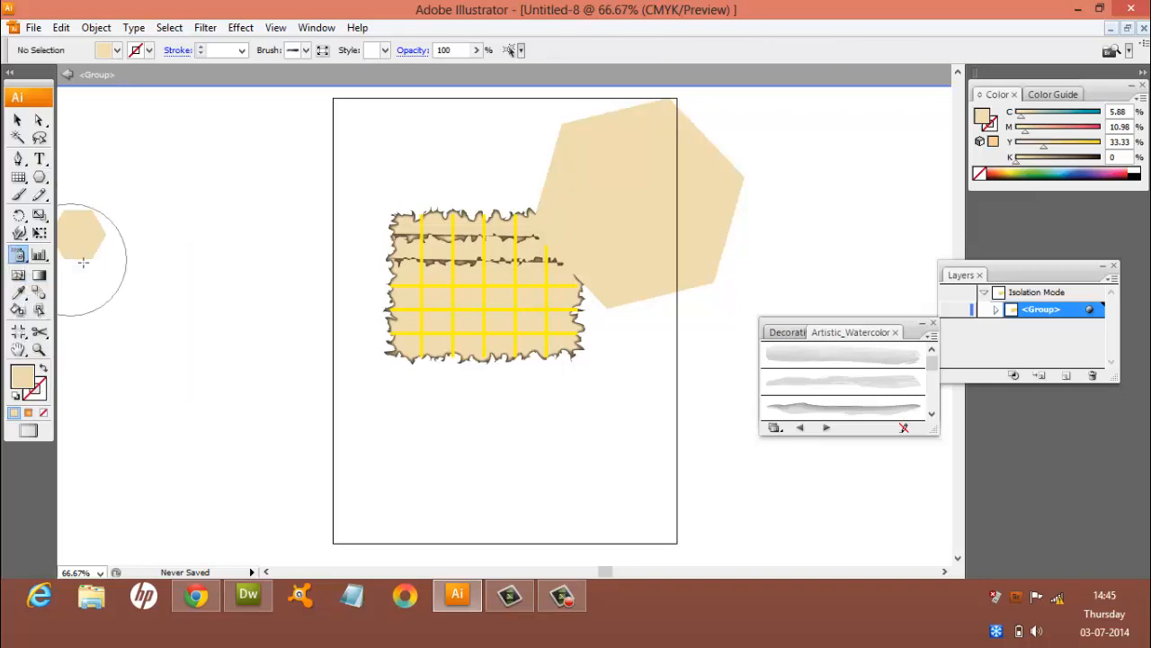
pyautogui.click(212, 355)
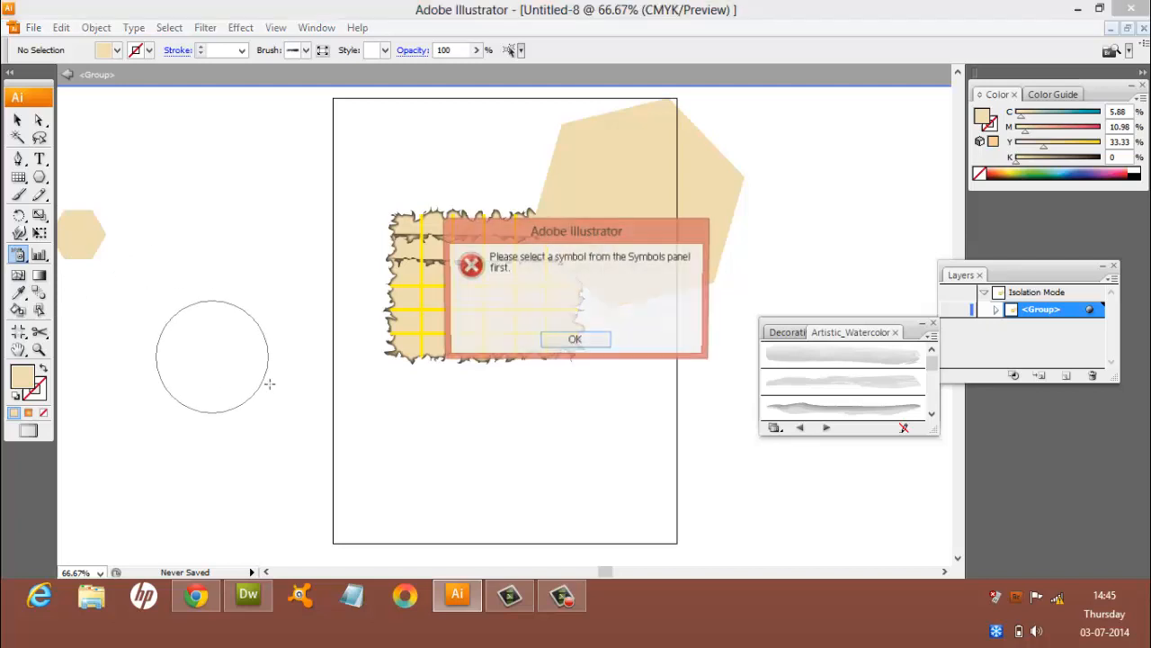
pyautogui.click(573, 342)
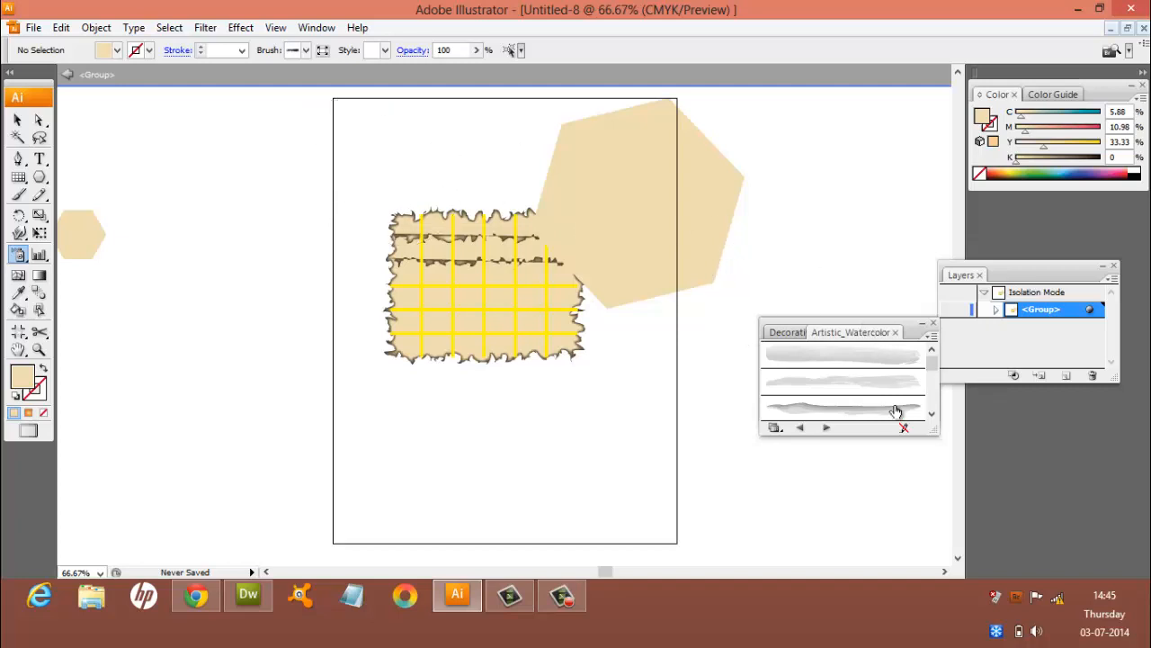
# Step: Show the Symbols panel, open the Blue Bird symbol for editing, and spray birds across the page and beyond its upper-right corner
pyautogui.click(316, 27)
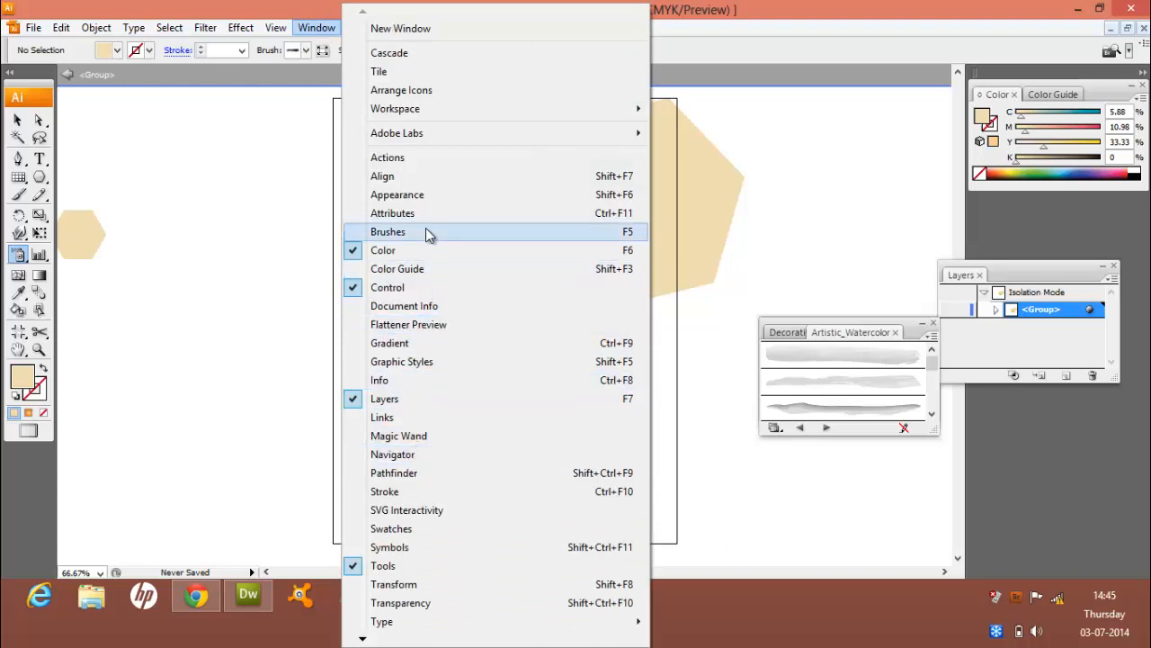
pyautogui.click(413, 554)
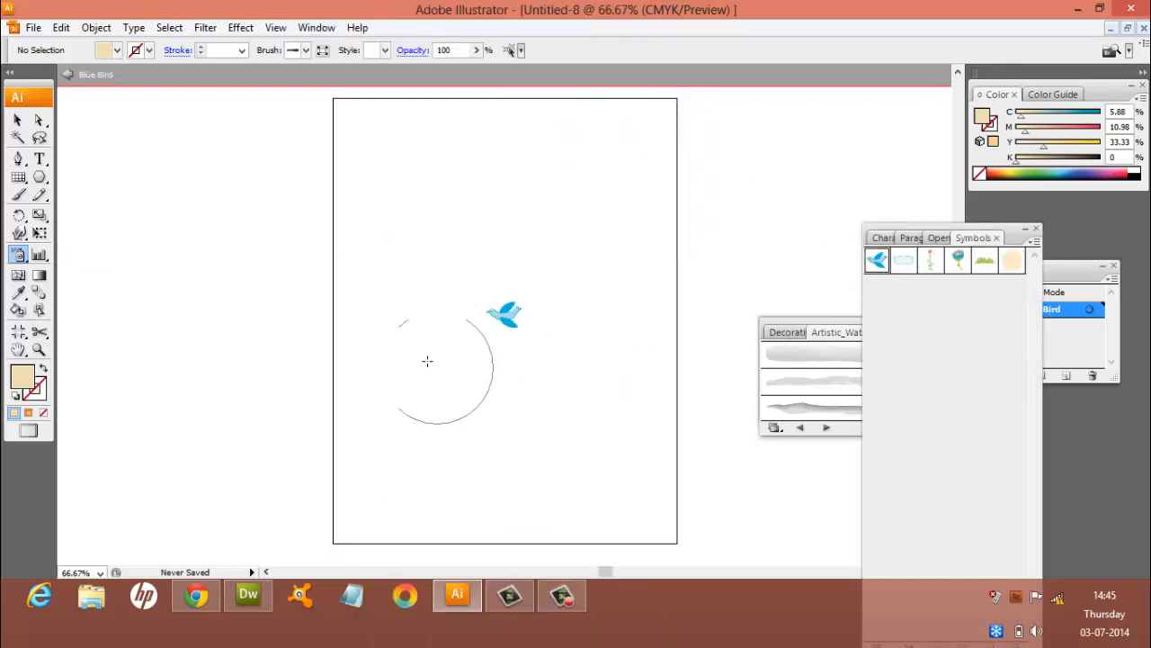
pyautogui.moveTo(421, 324)
pyautogui.mouseDown()
pyautogui.moveTo(513, 380)
pyautogui.moveTo(588, 360)
pyautogui.moveTo(576, 364)
pyautogui.mouseUp()
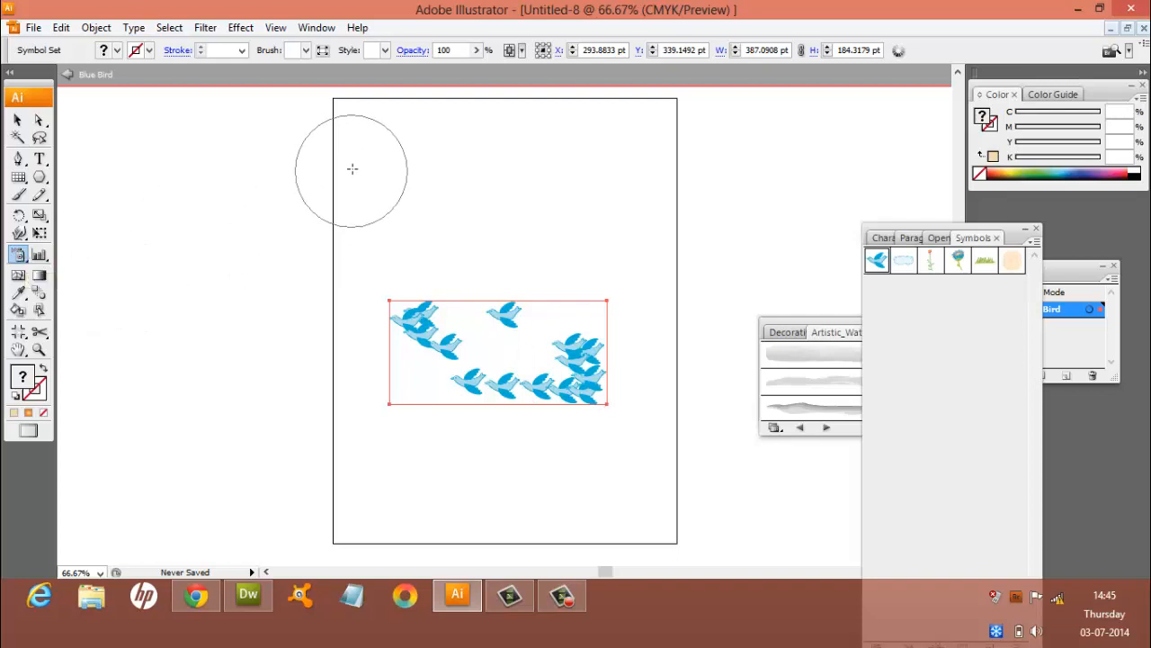
pyautogui.moveTo(352, 170)
pyautogui.mouseDown()
pyautogui.moveTo(388, 249)
pyautogui.moveTo(546, 400)
pyautogui.moveTo(734, 203)
pyautogui.moveTo(759, 50)
pyautogui.mouseUp()
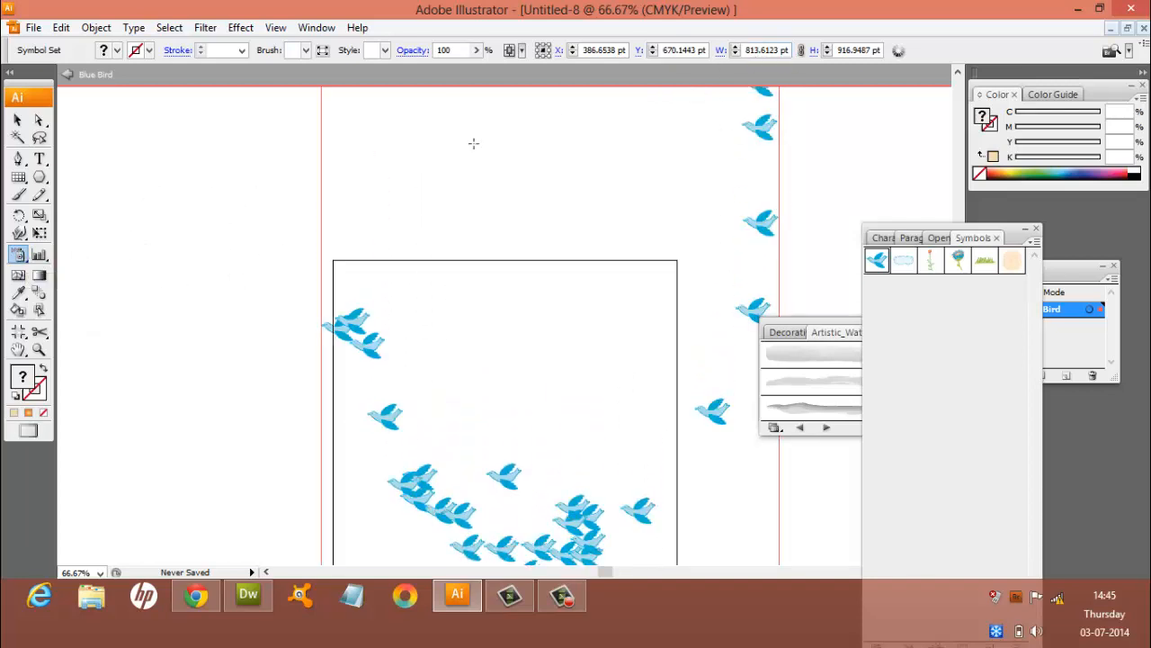
# Step: Draw an arc about 643 pt wide and 234 pt high above the page, spray Blue Bird symbols upward from its start, and deselect
pyautogui.moveTo(20, 179); pyautogui.dragTo(54, 207)
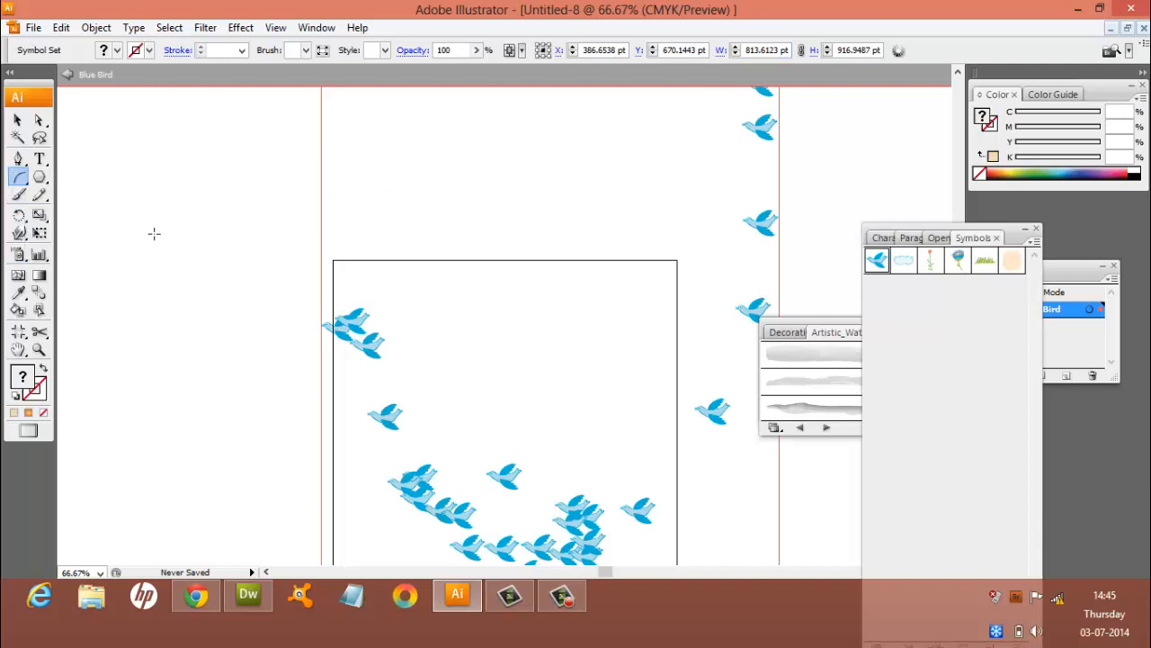
pyautogui.moveTo(154, 234); pyautogui.dragTo(517, 103)
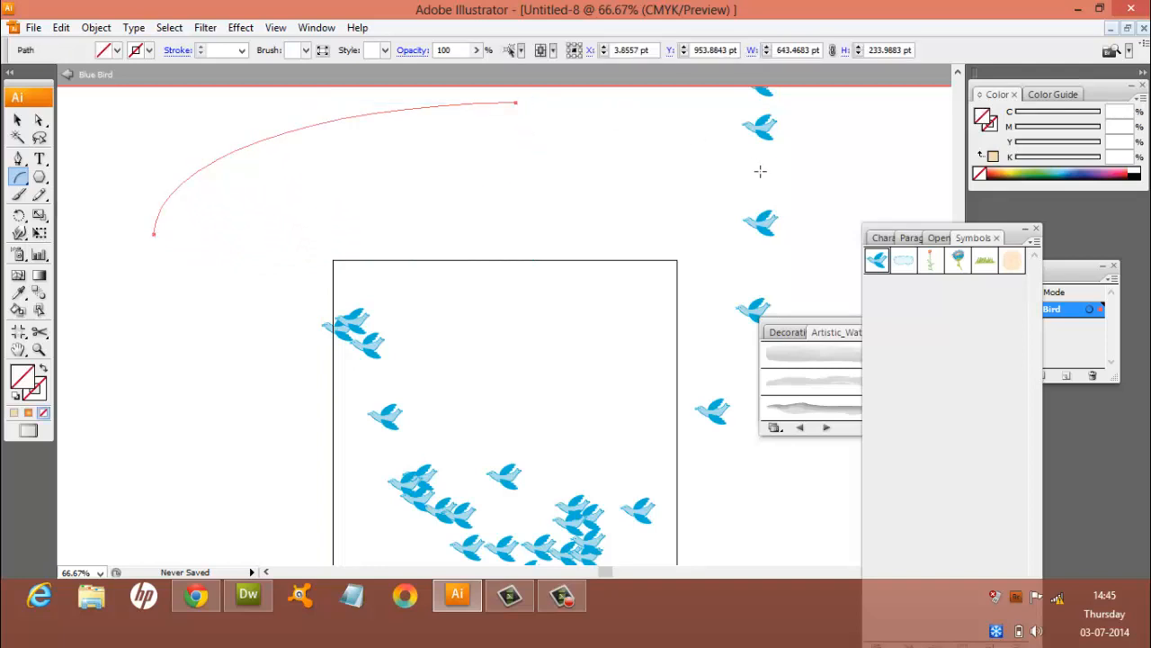
pyautogui.click(877, 262)
pyautogui.click(18, 254)
pyautogui.moveTo(159, 219)
pyautogui.mouseDown()
pyautogui.moveTo(289, 133)
pyautogui.moveTo(413, 85)
pyautogui.moveTo(479, 131)
pyautogui.mouseUp()
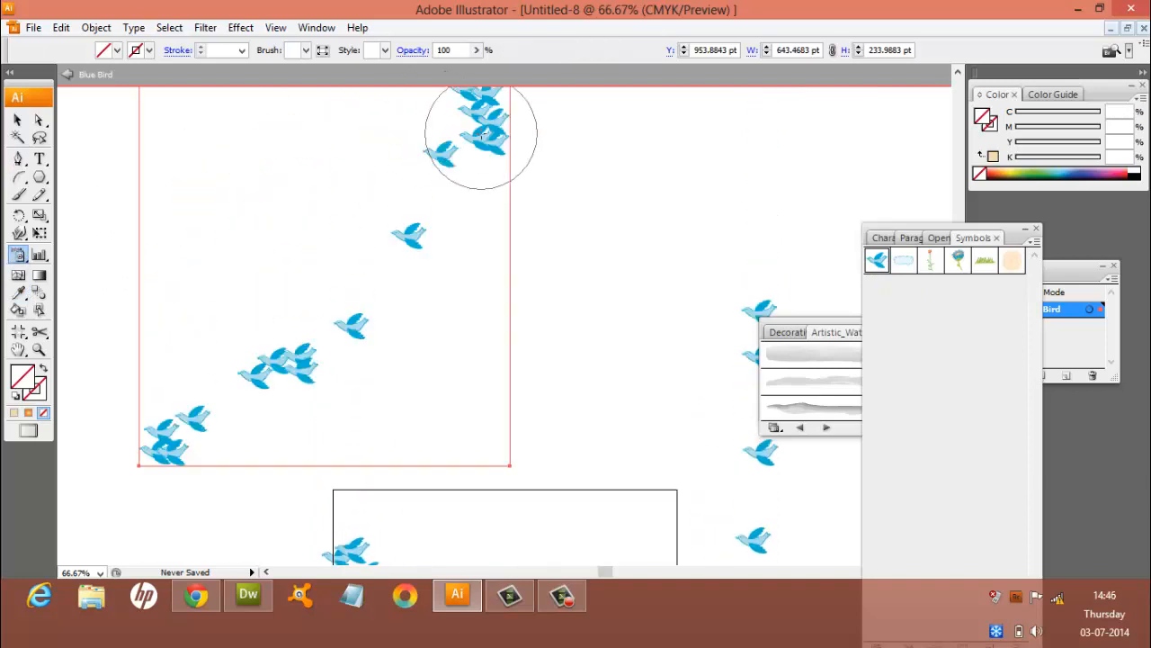
pyautogui.click(17, 120)
pyautogui.click(544, 192)
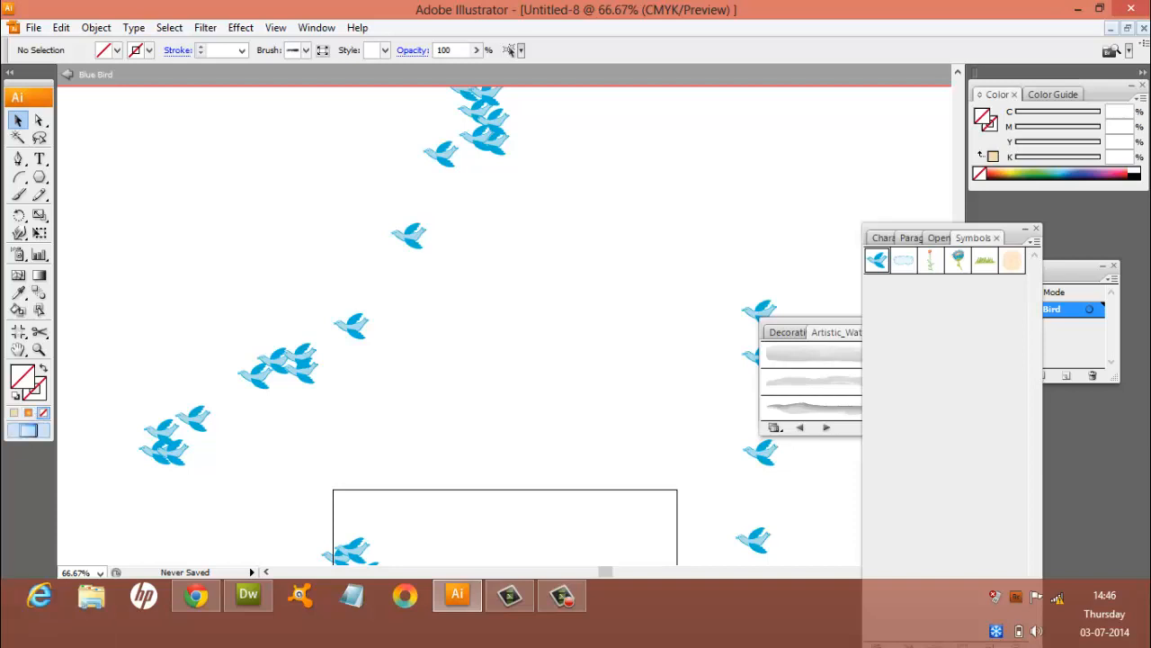
pyautogui.click(563, 598)
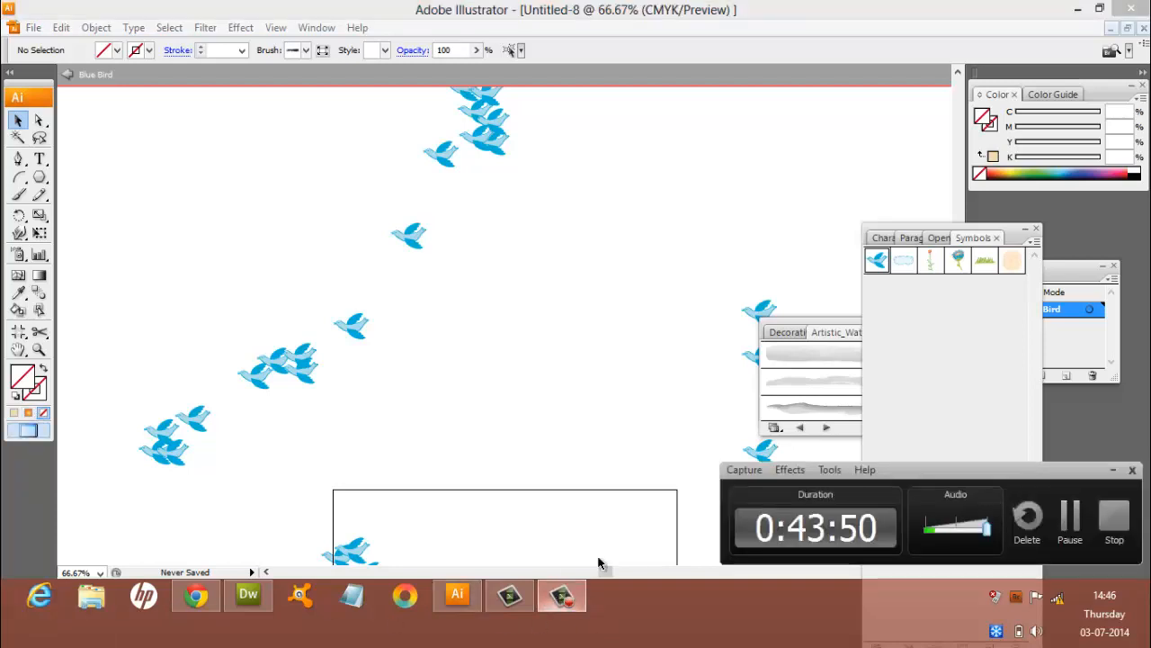
pyautogui.click(1113, 527)
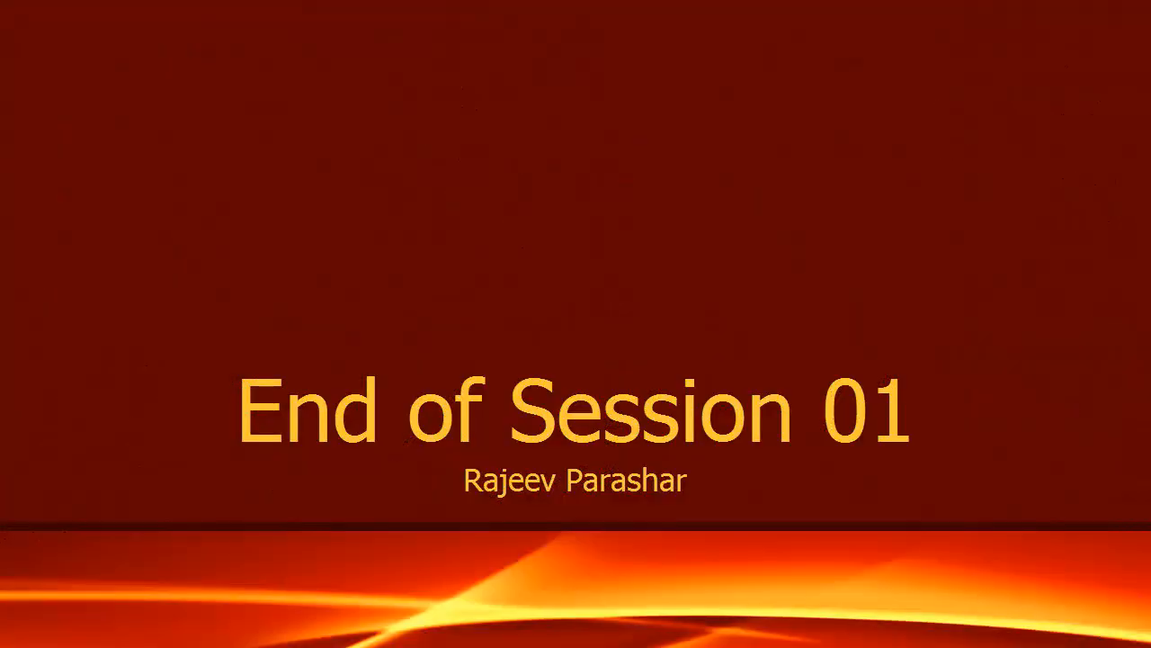